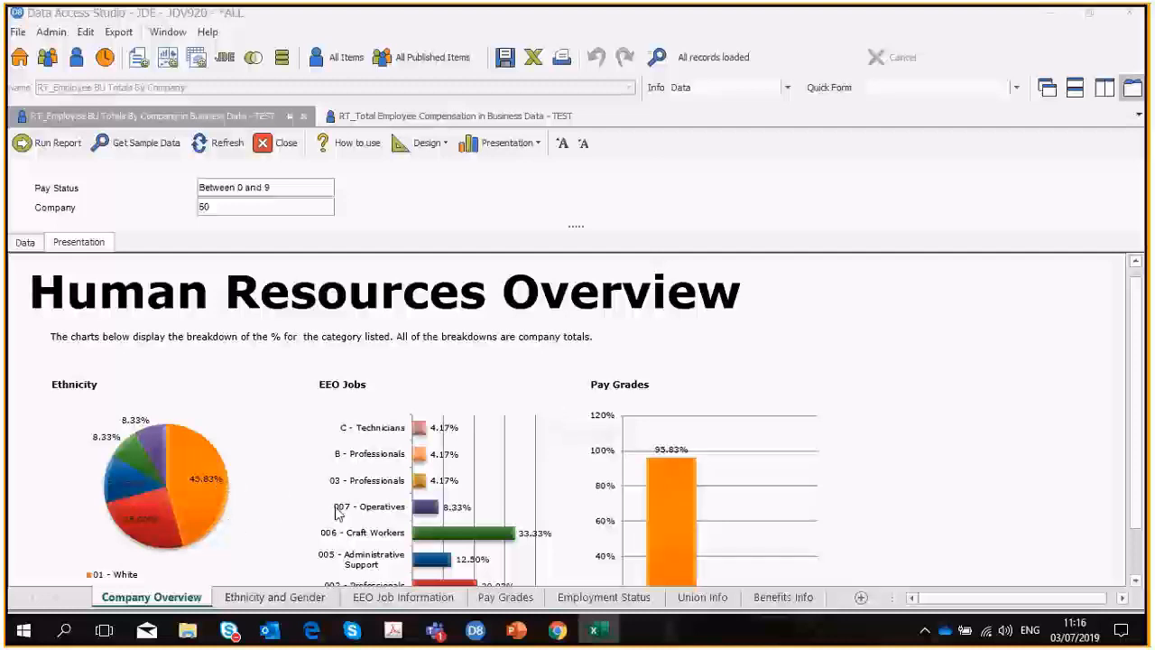
Examine the ethnicity, job, pay grade, employment status, union and benefit group charts on the Company Overview sheet.
mouse_move(174, 484)
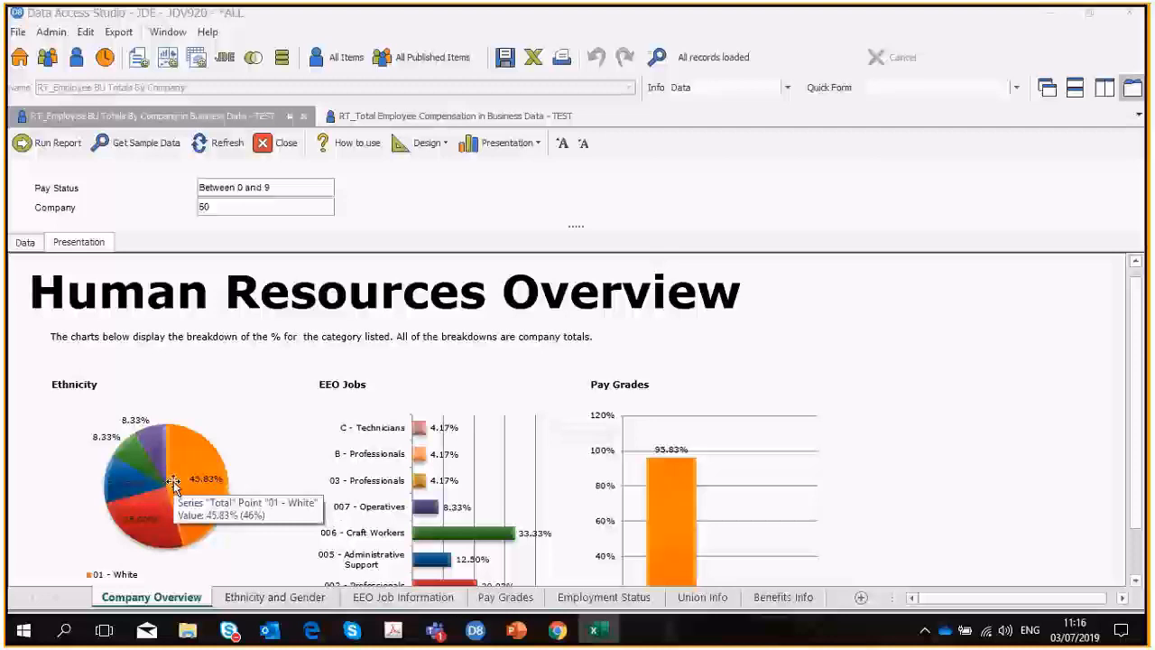
scroll(512, 479, down, 1)
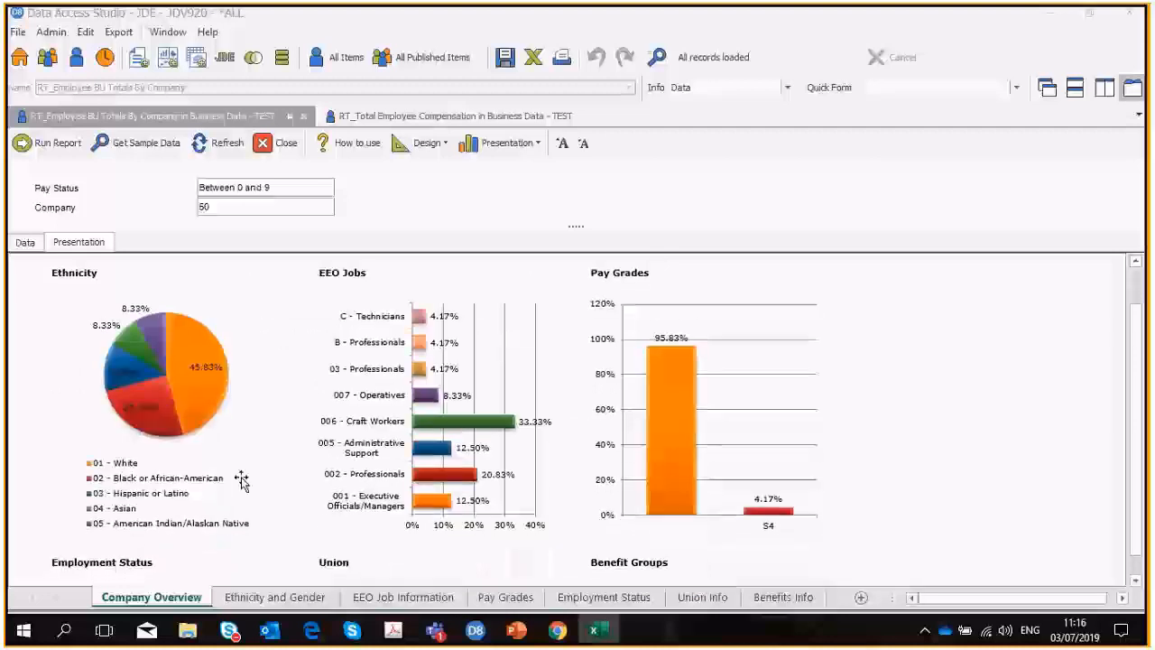
scroll(245, 479, down, 2)
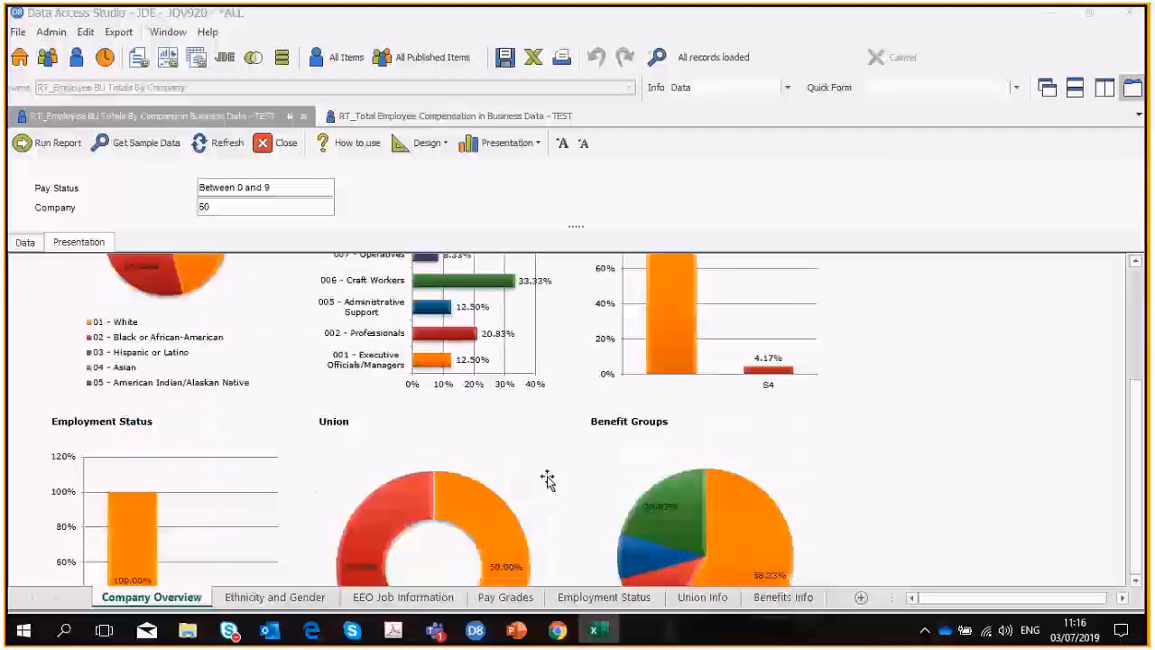
scroll(740, 487, down, 1)
mouse_move(738, 491)
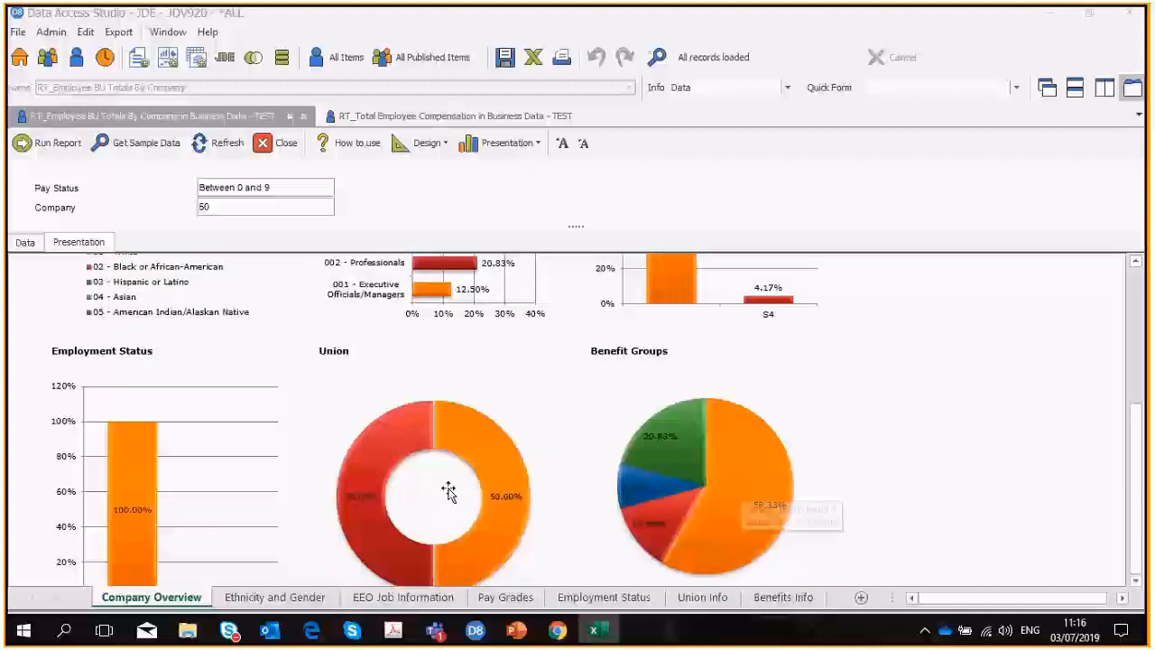
scroll(416, 420, up, 3)
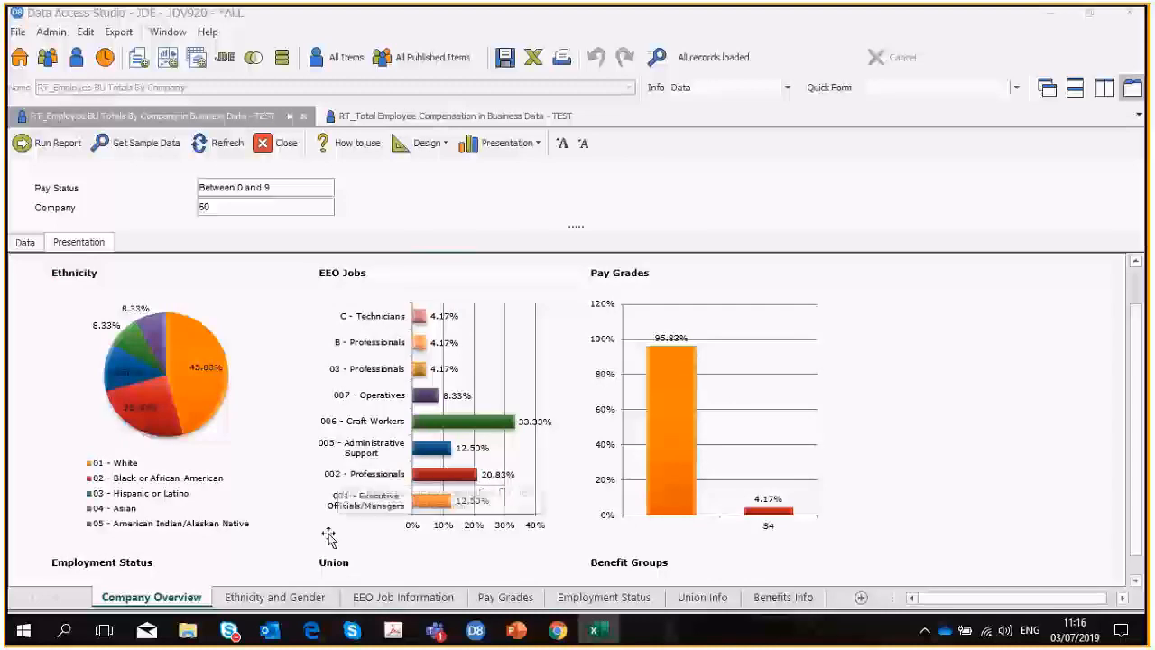
View the Ethnicity and Gender and Pay Grades sheets, and the summary pie chart in the RT_Total Employee Compensation report.
click(275, 598)
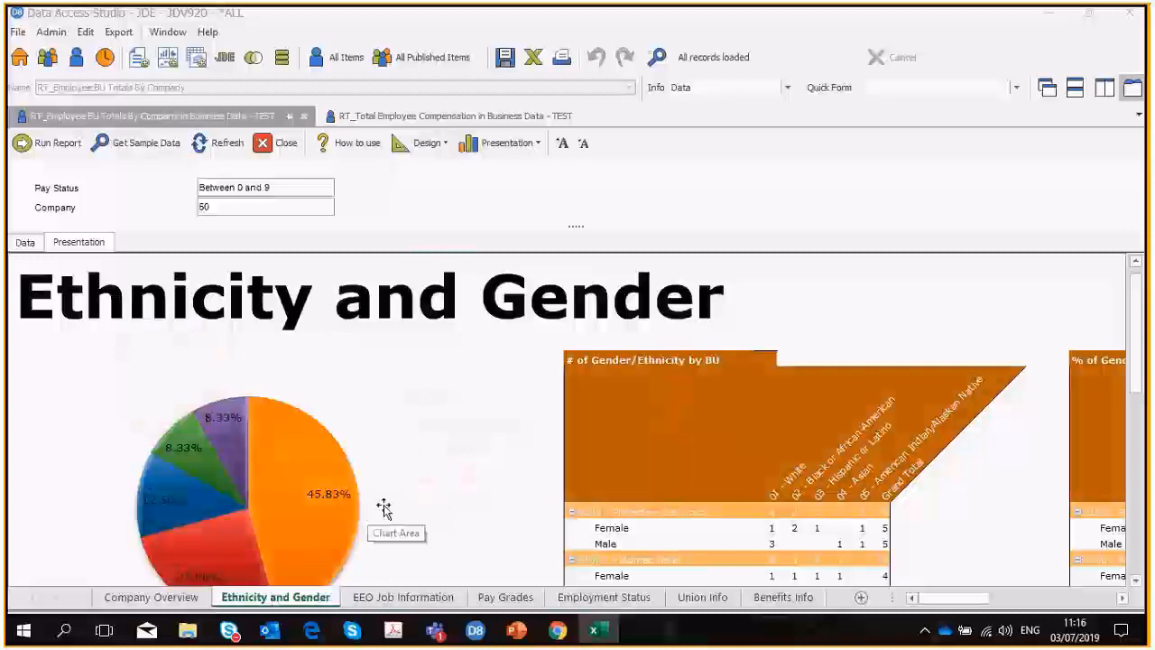
click(506, 597)
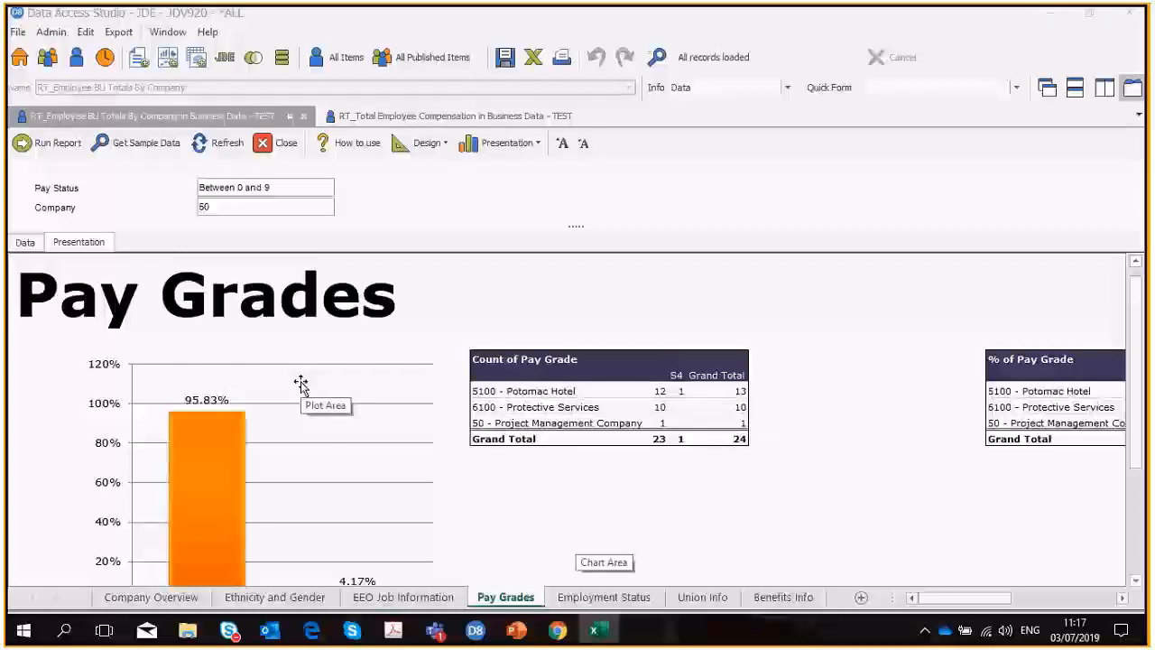
click(443, 120)
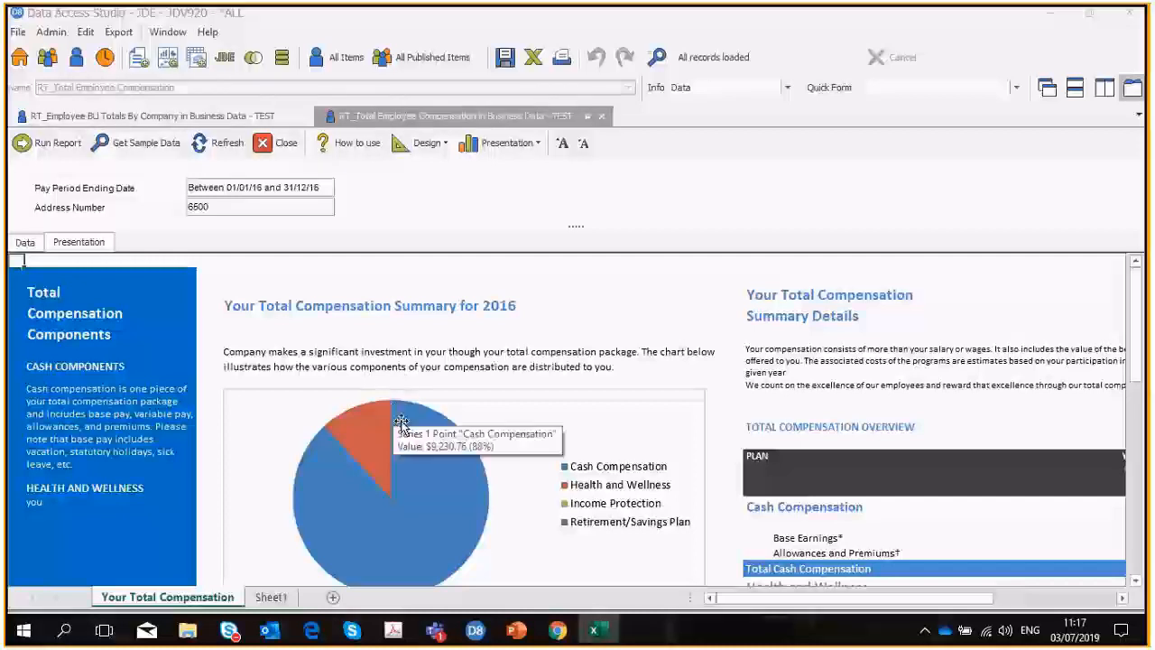
mouse_move(425, 448)
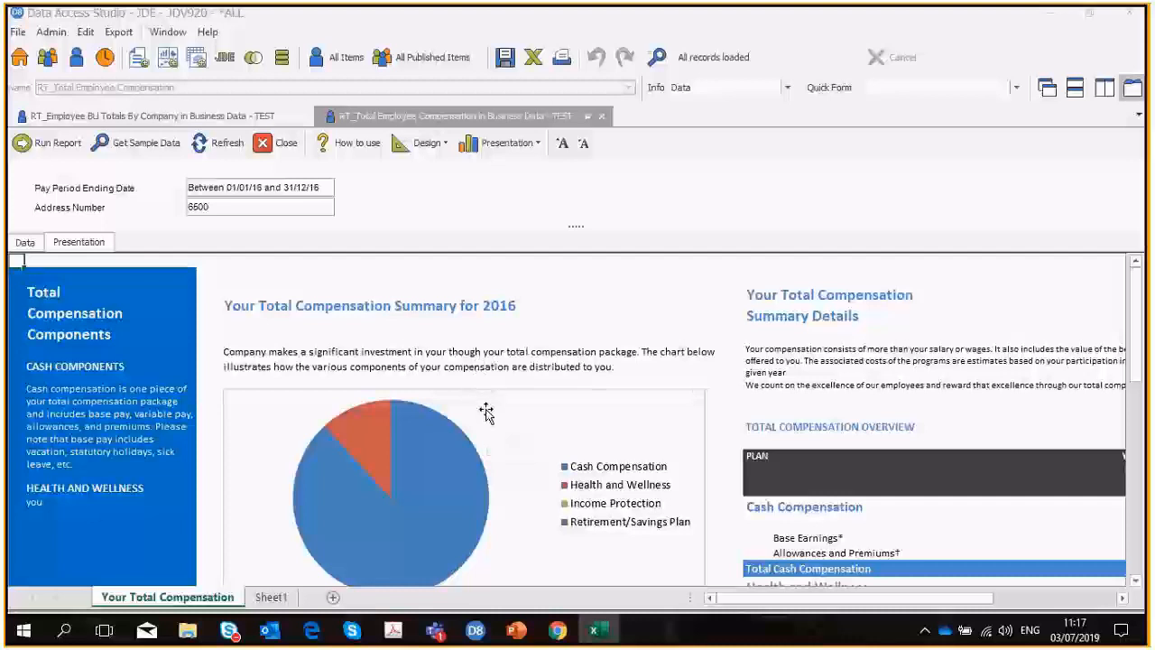
From the home page, look through the new item creation methods and the Quick report categories, and return home.
click(19, 57)
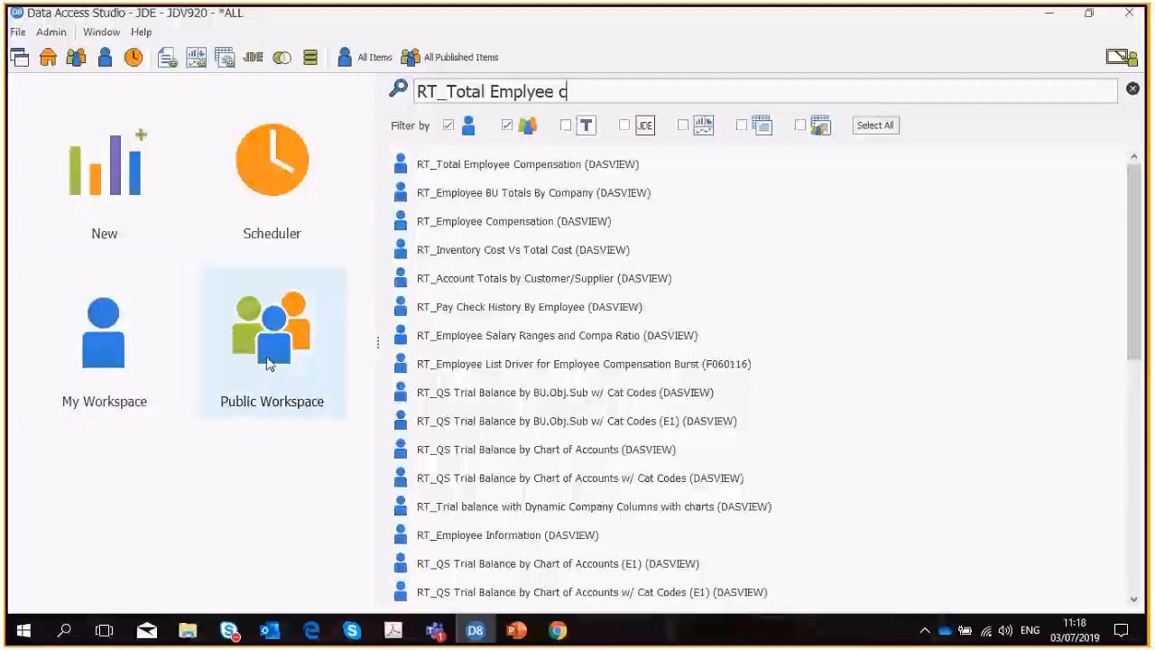
click(108, 186)
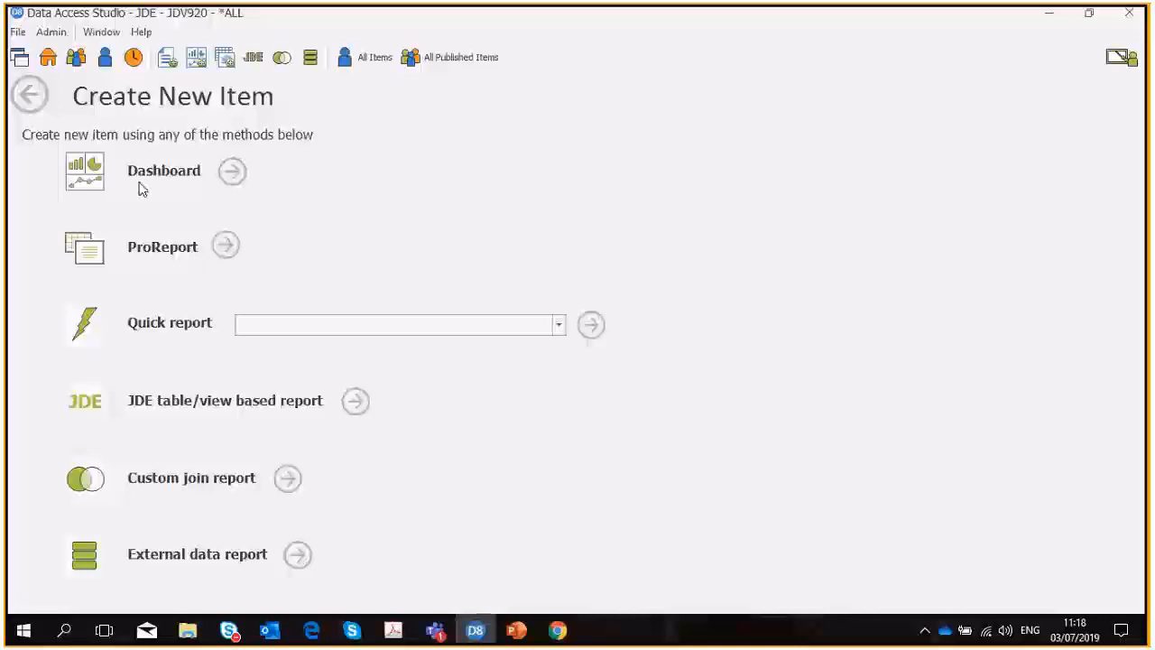
click(559, 327)
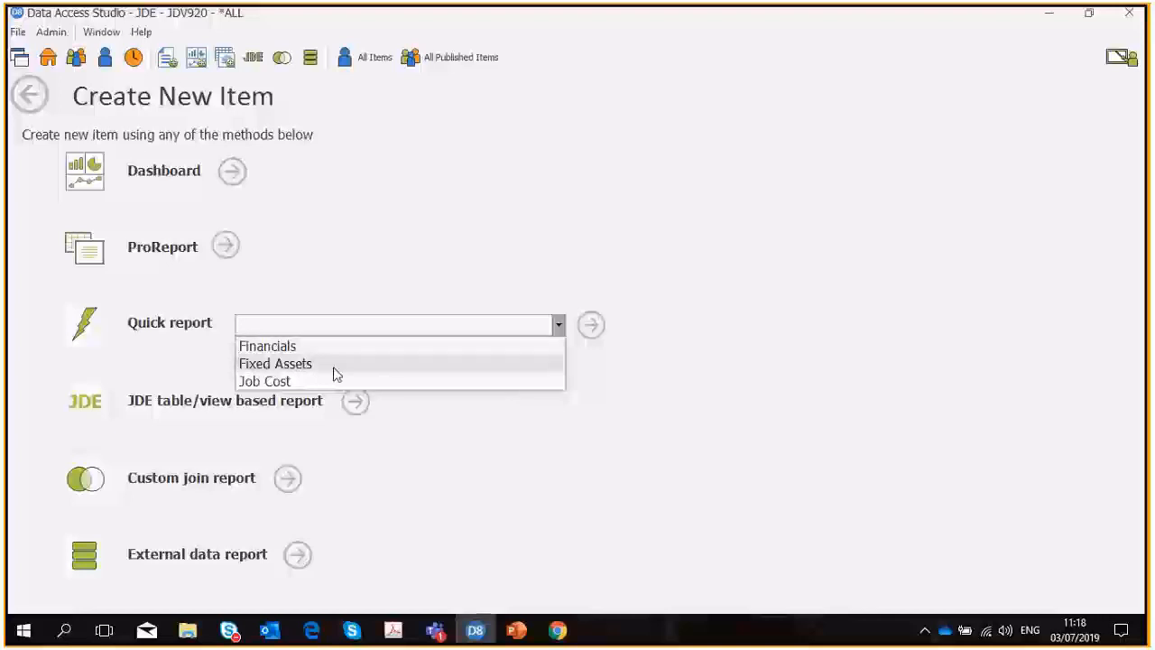
click(27, 101)
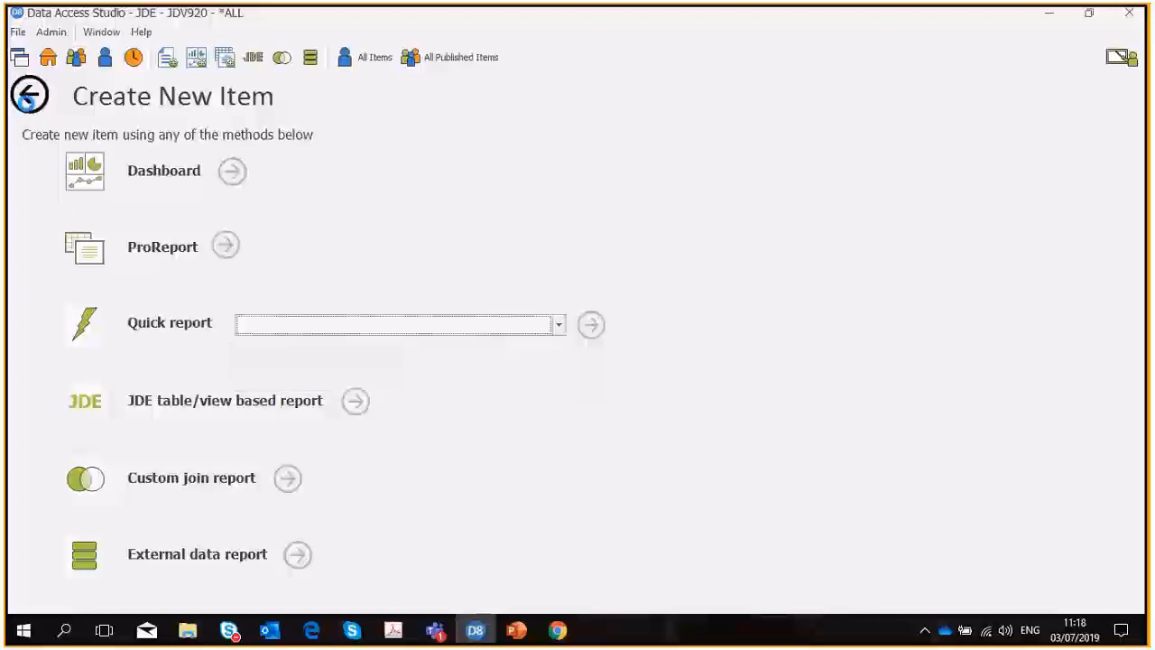
click(27, 97)
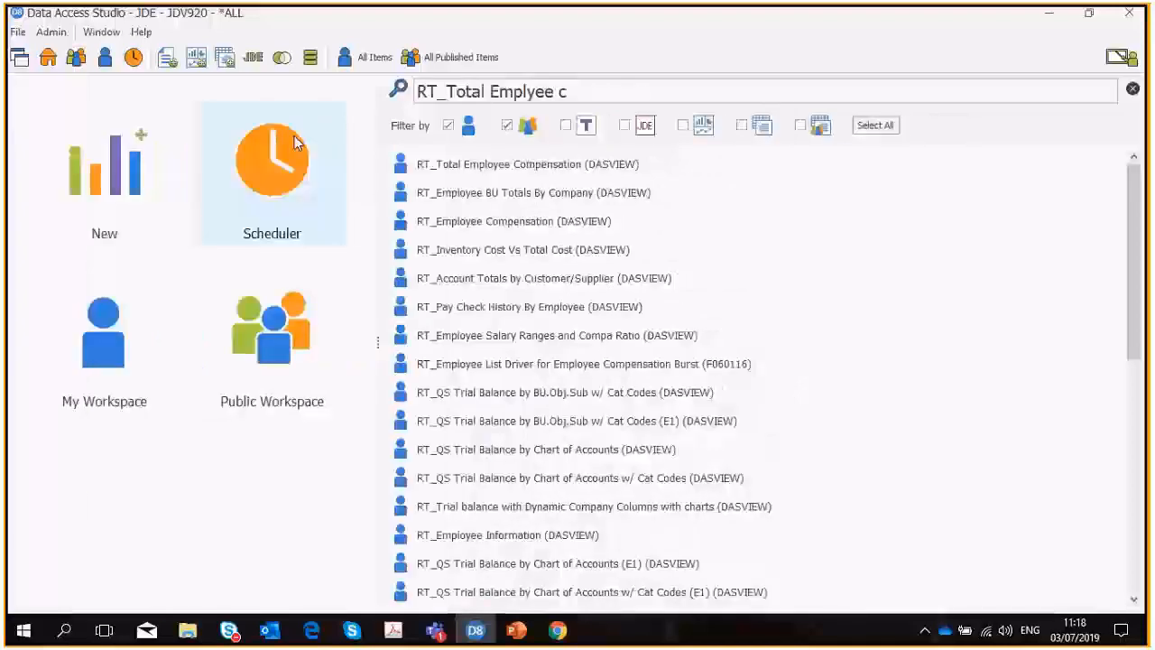
Clear the existing report name from the home page search.
key(BackSpace)
key(BackSpace)
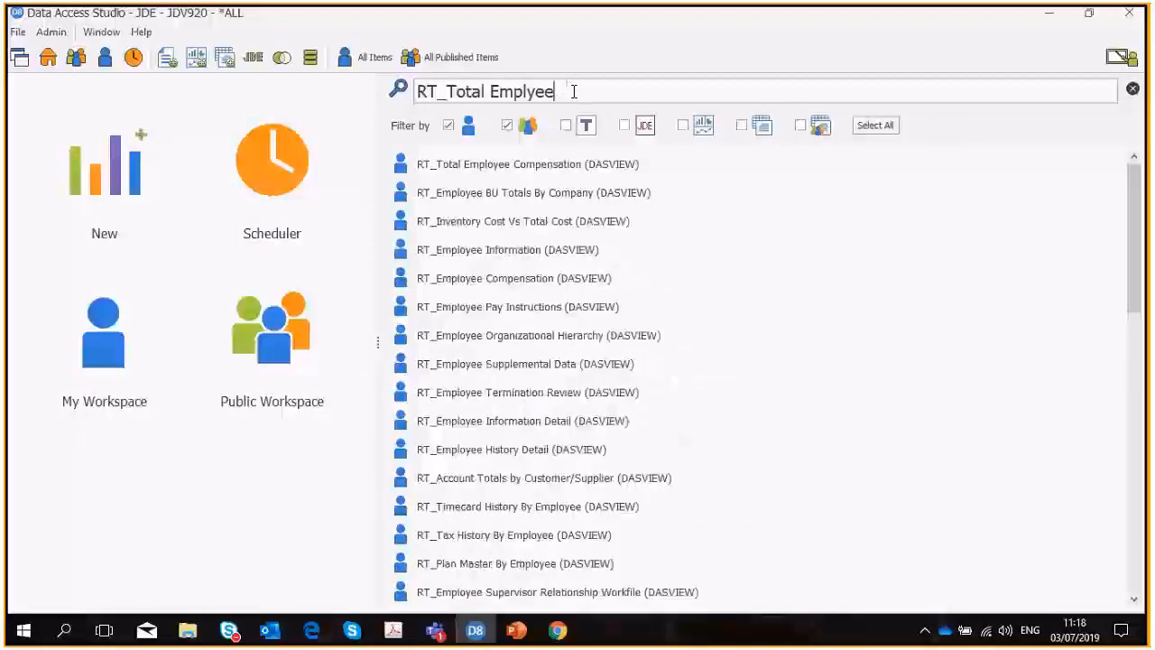
key(BackSpace)
key(BackSpace)
key(BackSpace)
key(BackSpace)
key(BackSpace)
key(BackSpace)
key(BackSpace)
key(BackSpace)
key(BackSpace)
key(BackSpace)
key(BackSpace)
key(BackSpace)
key(BackSpace)
key(BackSpace)
key(BackSpace)
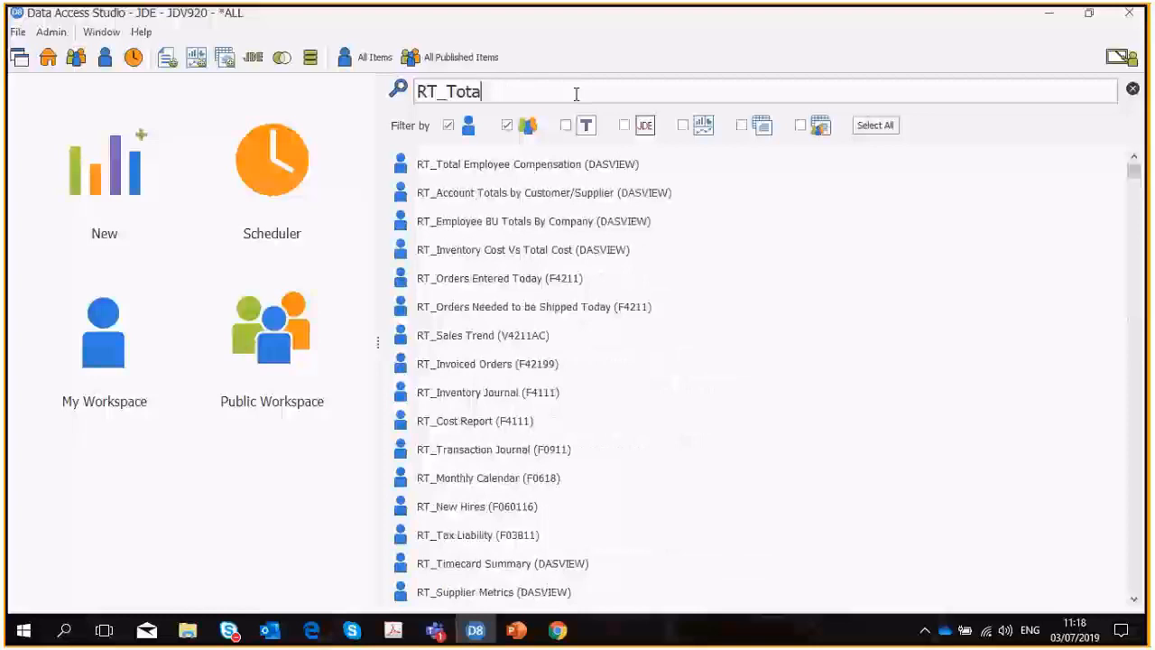
key(BackSpace)
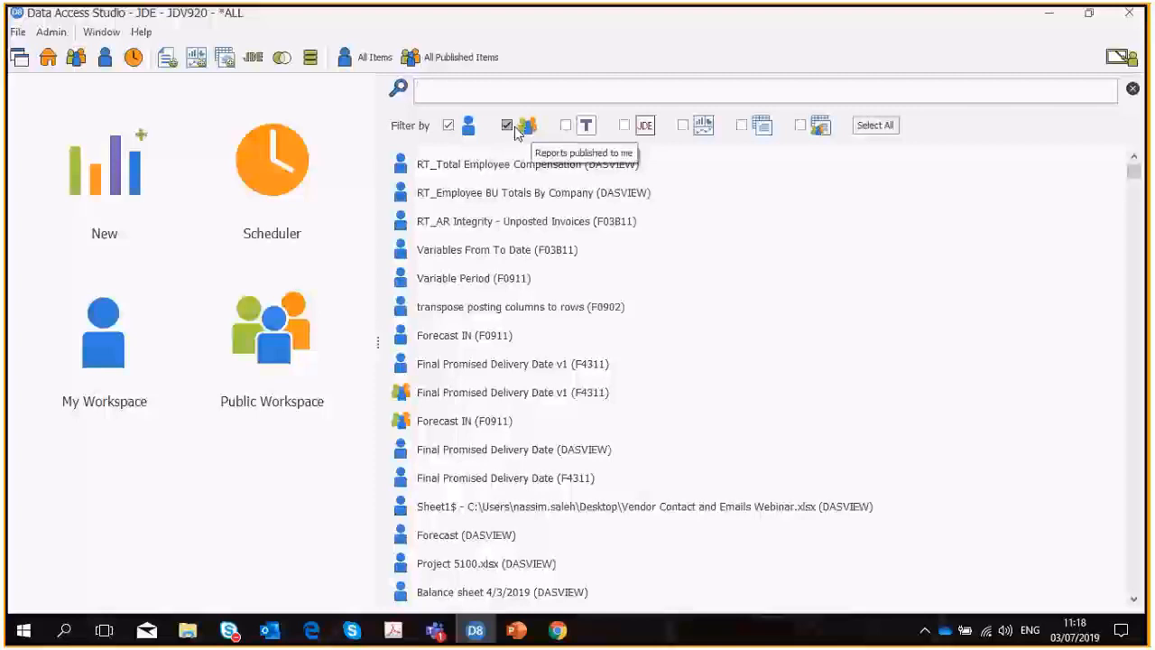
Restrict the home page item list to JDE tables and views only.
click(874, 126)
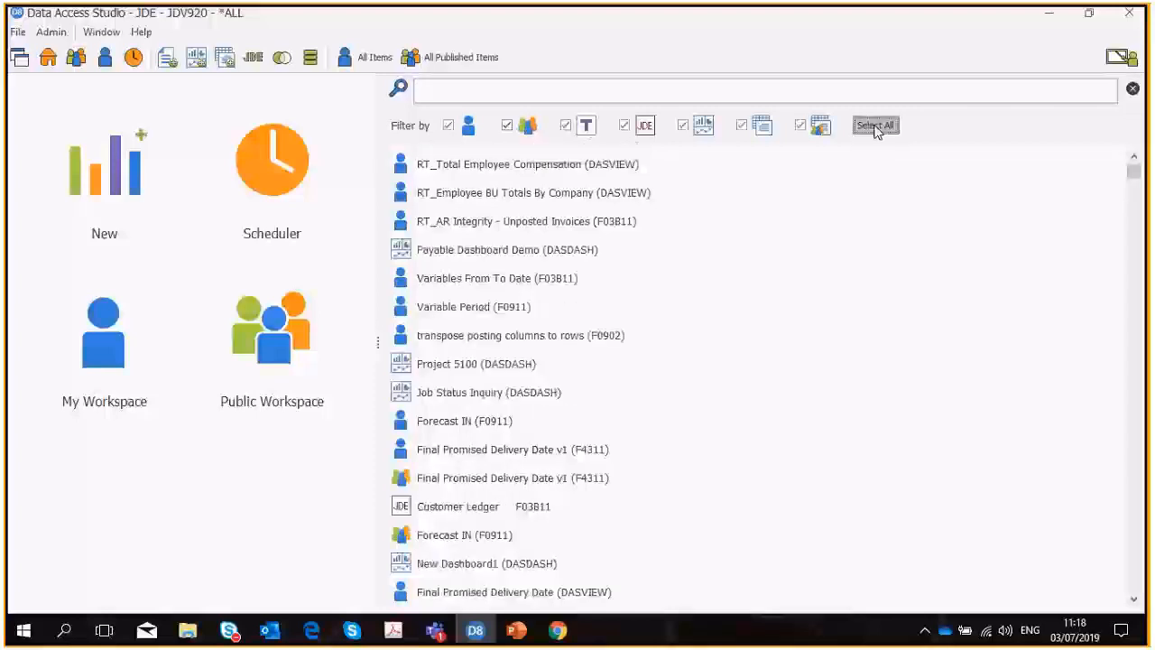
click(875, 126)
click(625, 126)
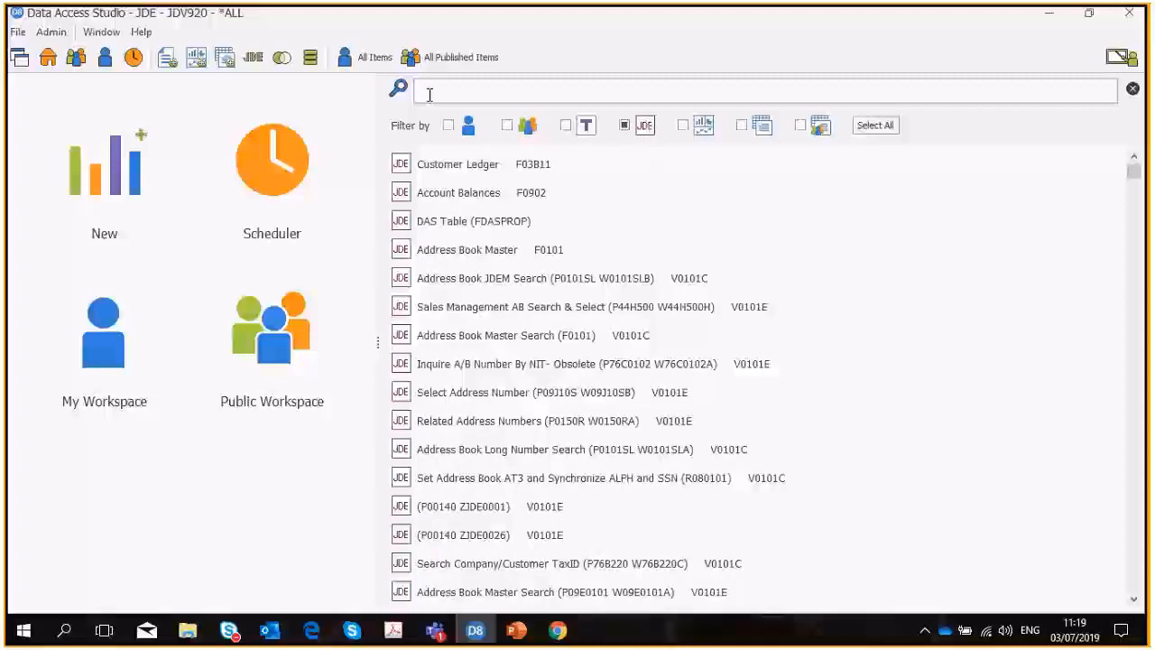
Search the JDE tables and views for F0411.
click(480, 91)
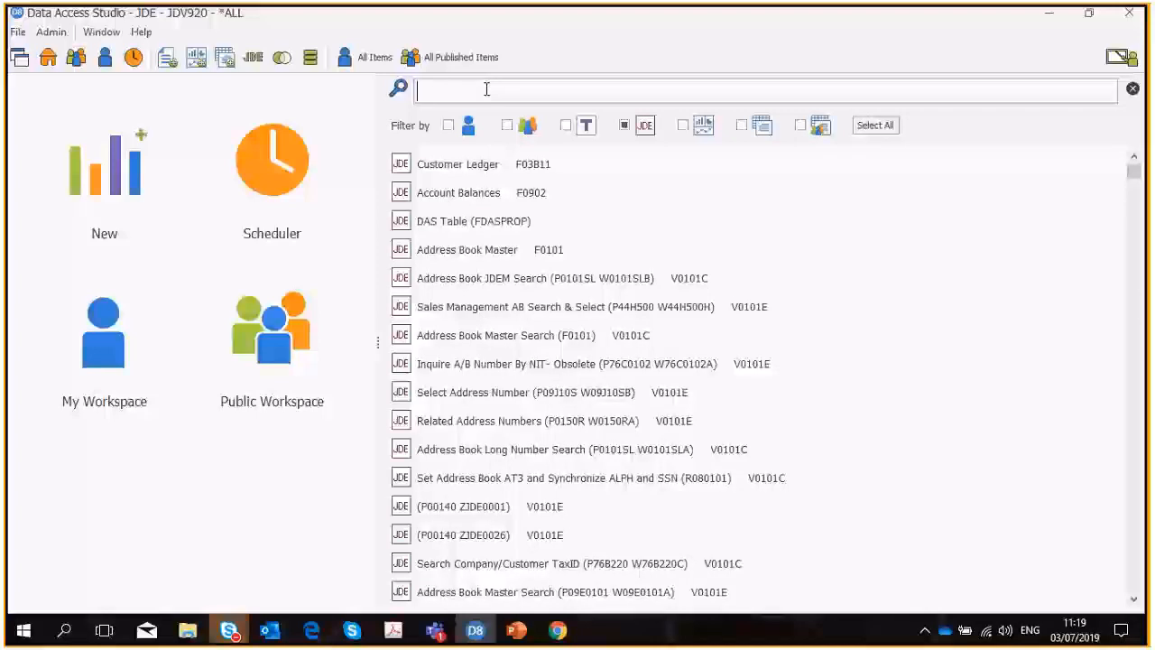
text(F)
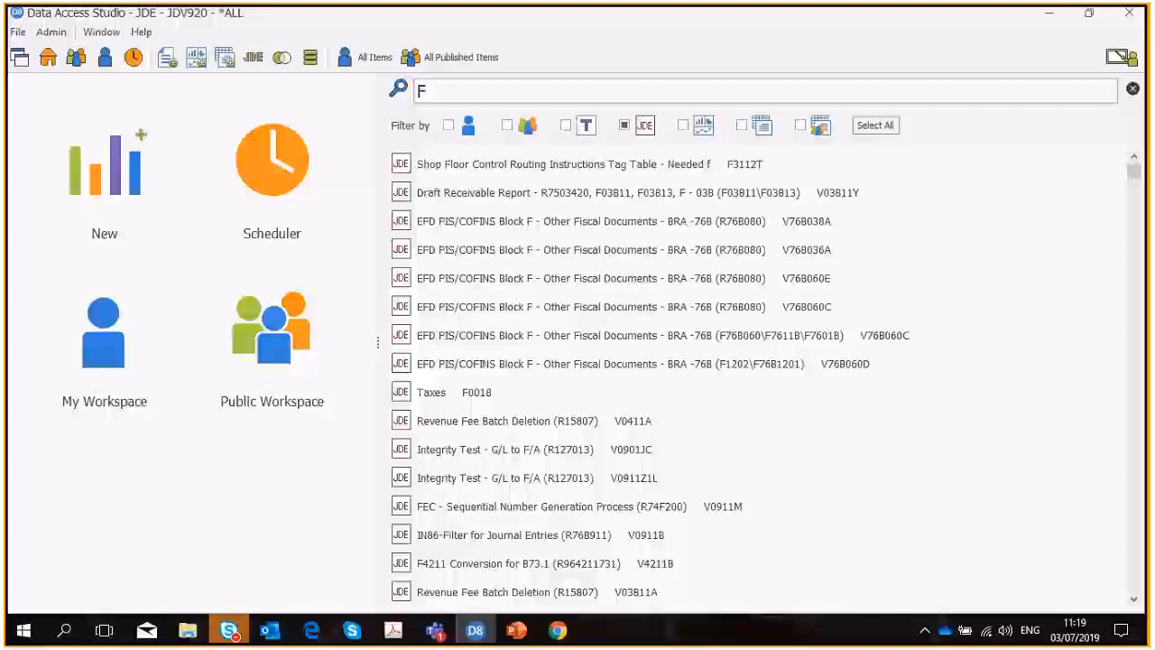
text(03)
key(BackSpace)
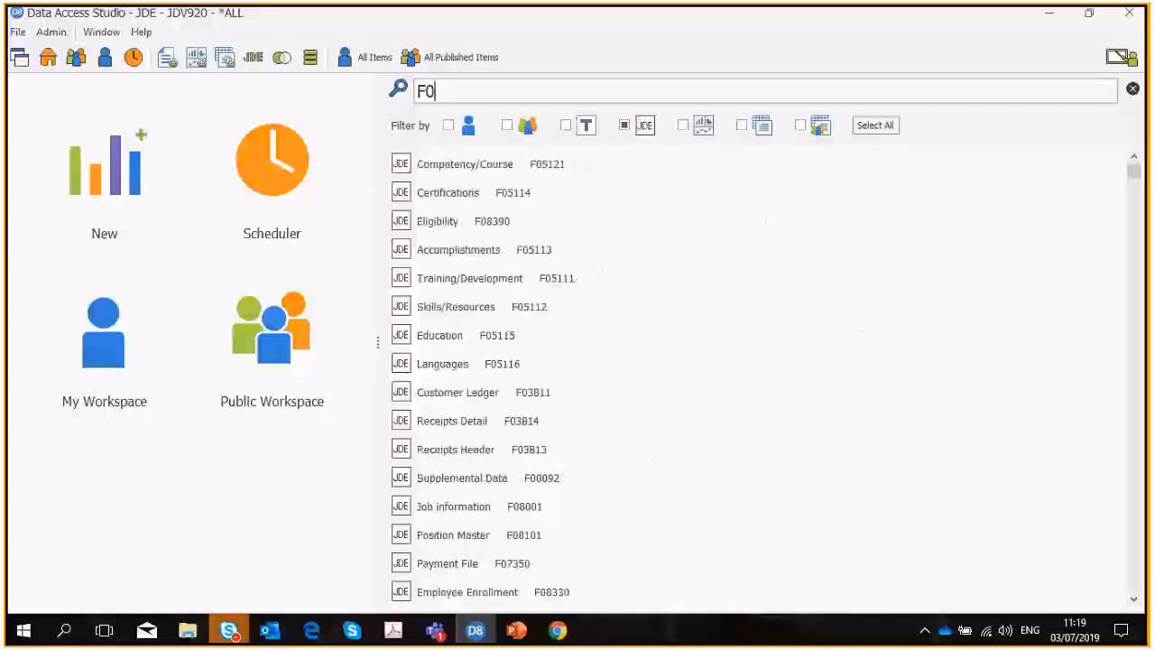
text(411)
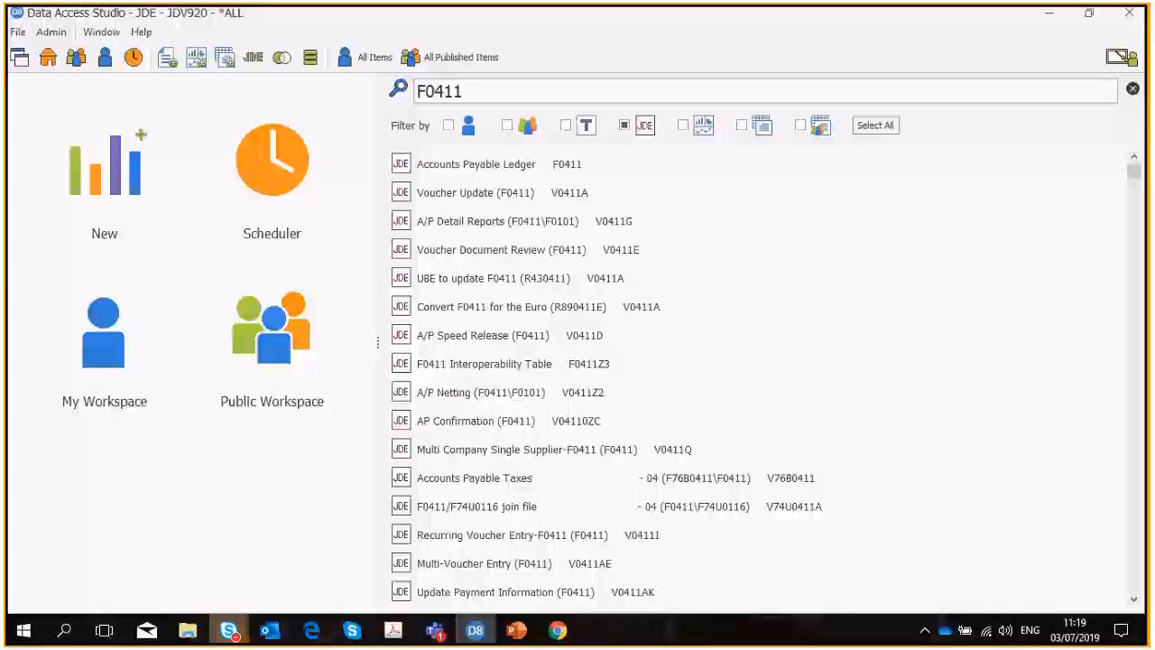
Search for "accounts" instead and open the Accounts Payable Ledger table F0411 as a report.
key(BackSpace)
key(BackSpace)
key(BackSpace)
key(BackSpace)
key(BackSpace)
text(a)
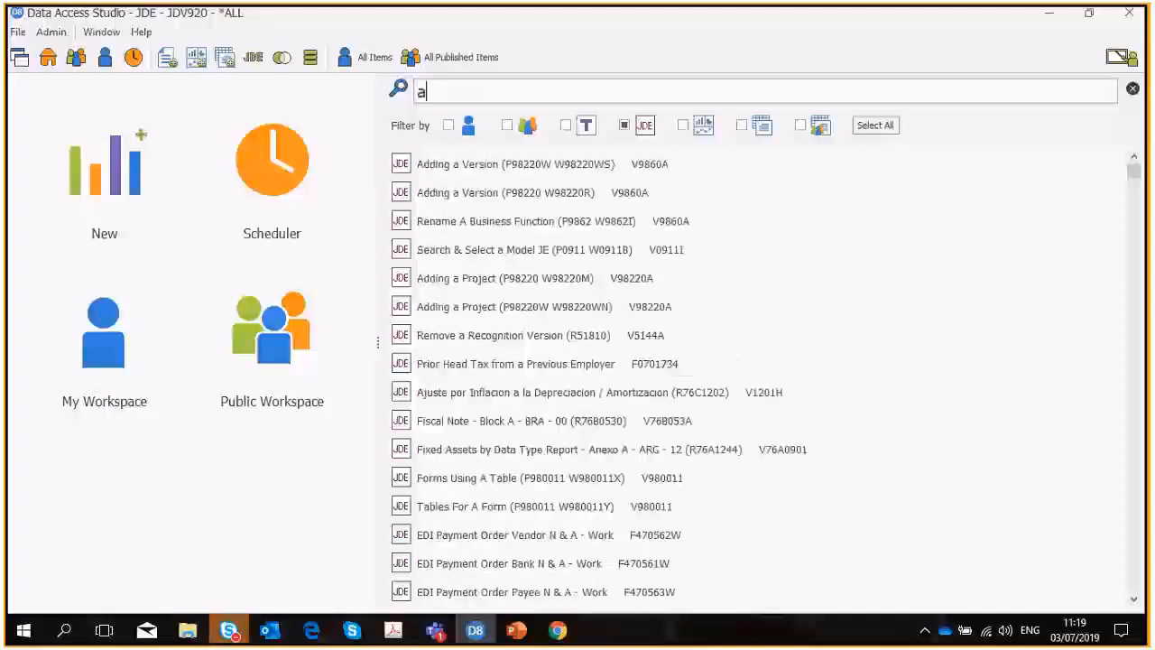
text(ccounts)
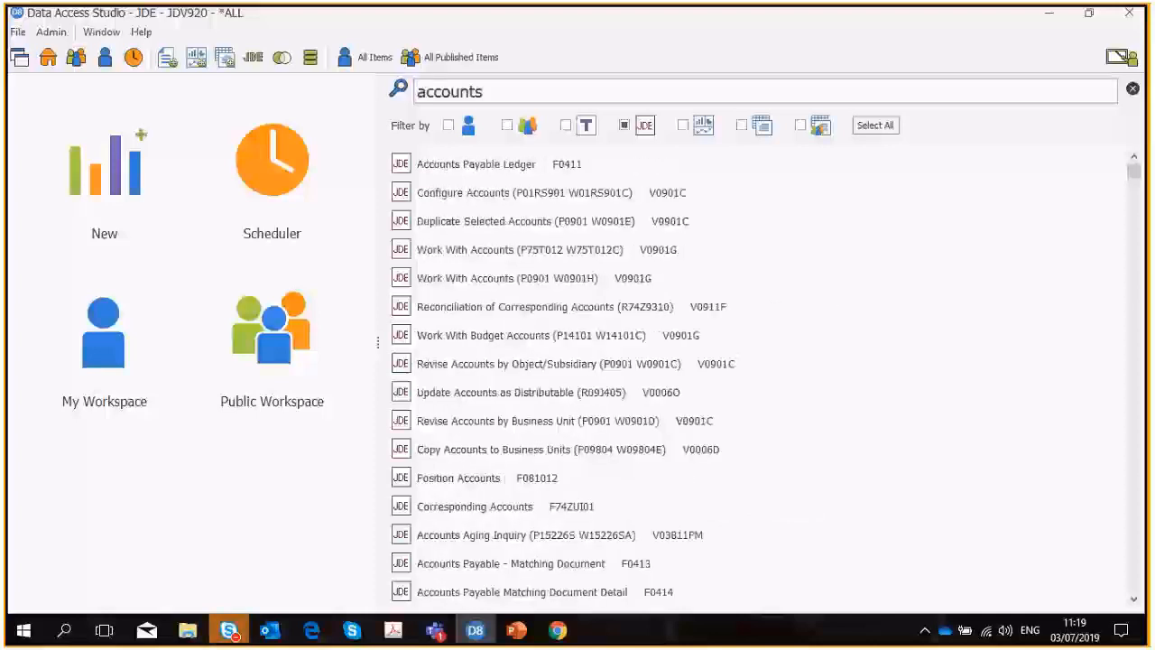
double_click(522, 172)
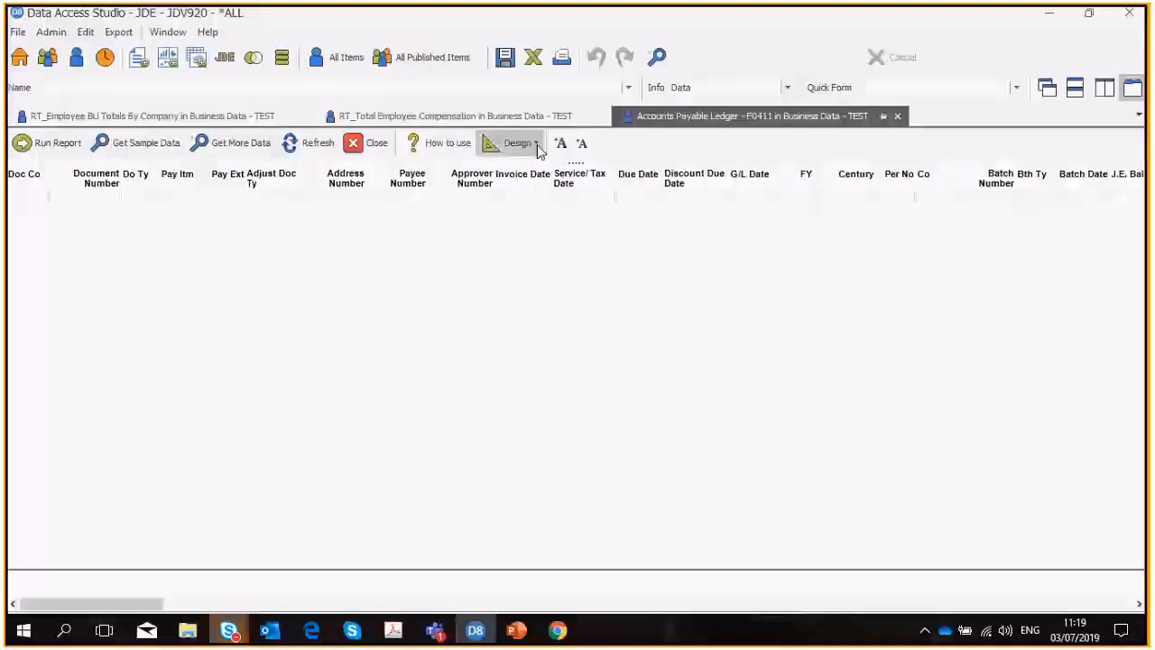
Hide all columns of the Accounts Payable Ledger report, and show only Doc Co, Document Number and Do Ty.
click(515, 142)
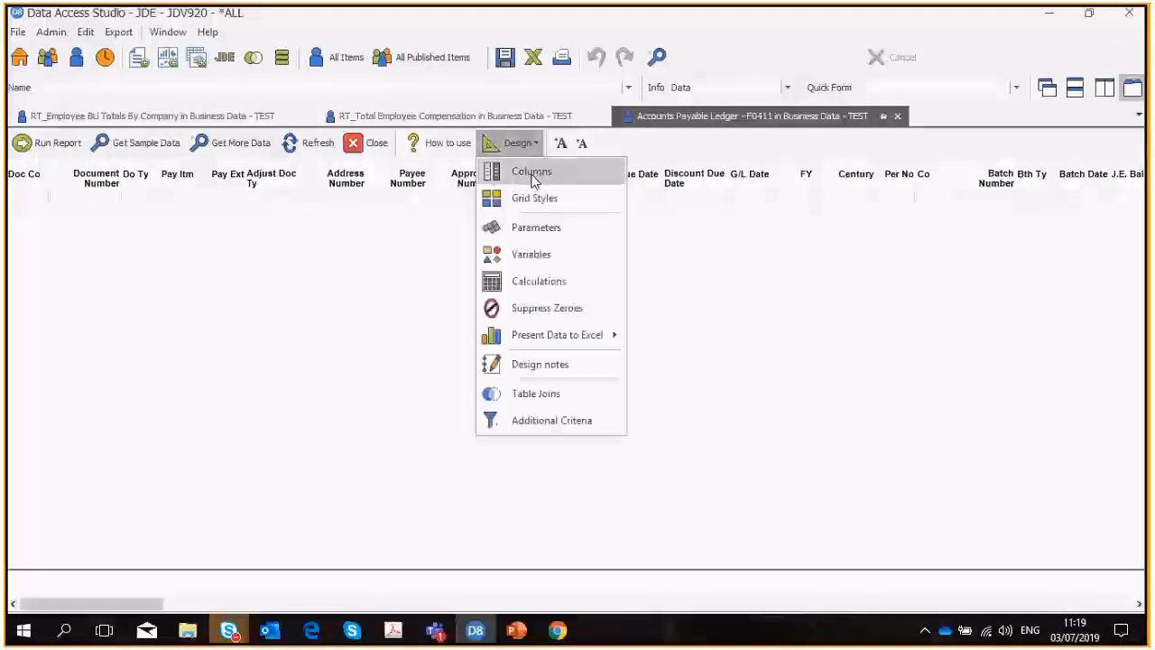
click(536, 181)
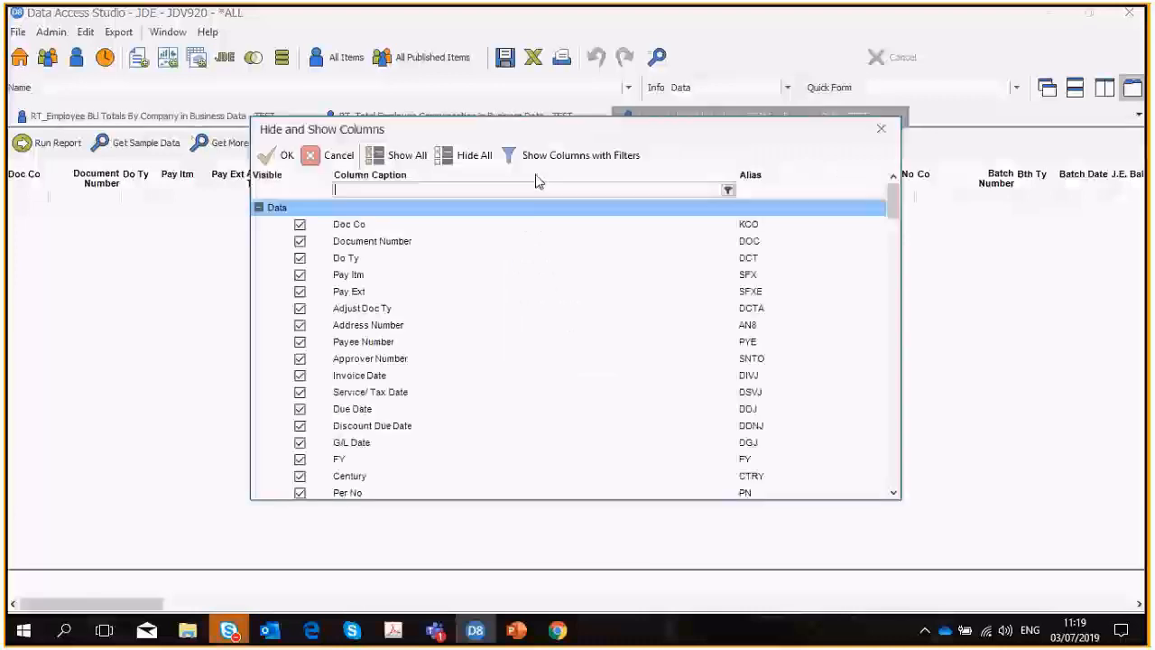
click(463, 155)
click(299, 224)
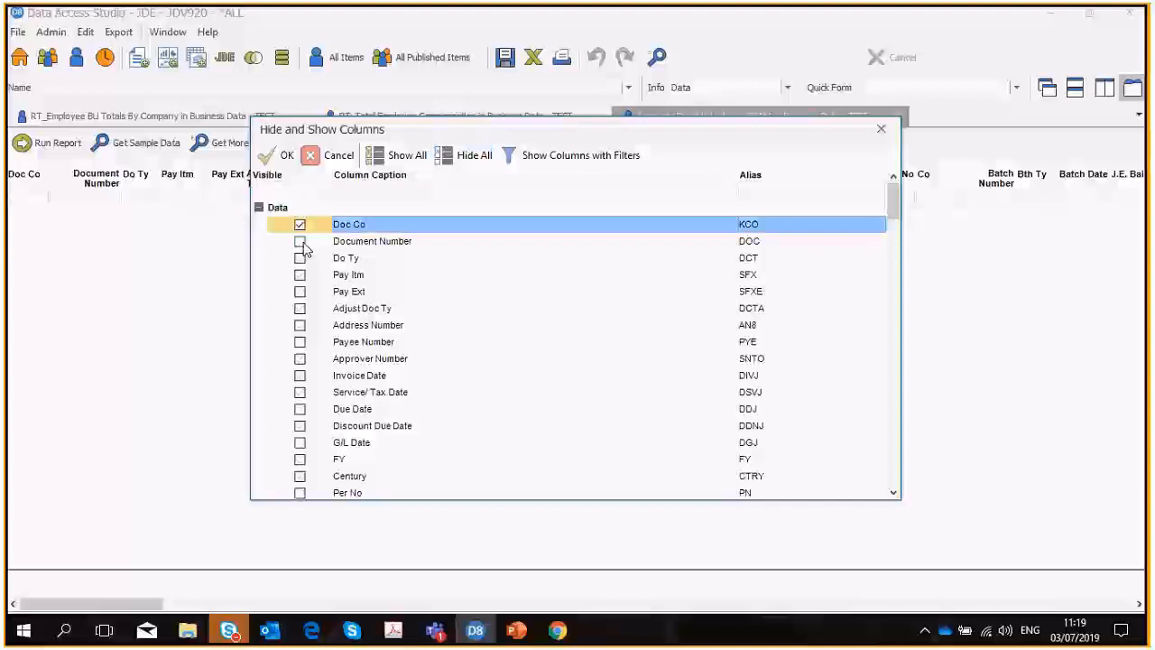
click(299, 241)
click(300, 258)
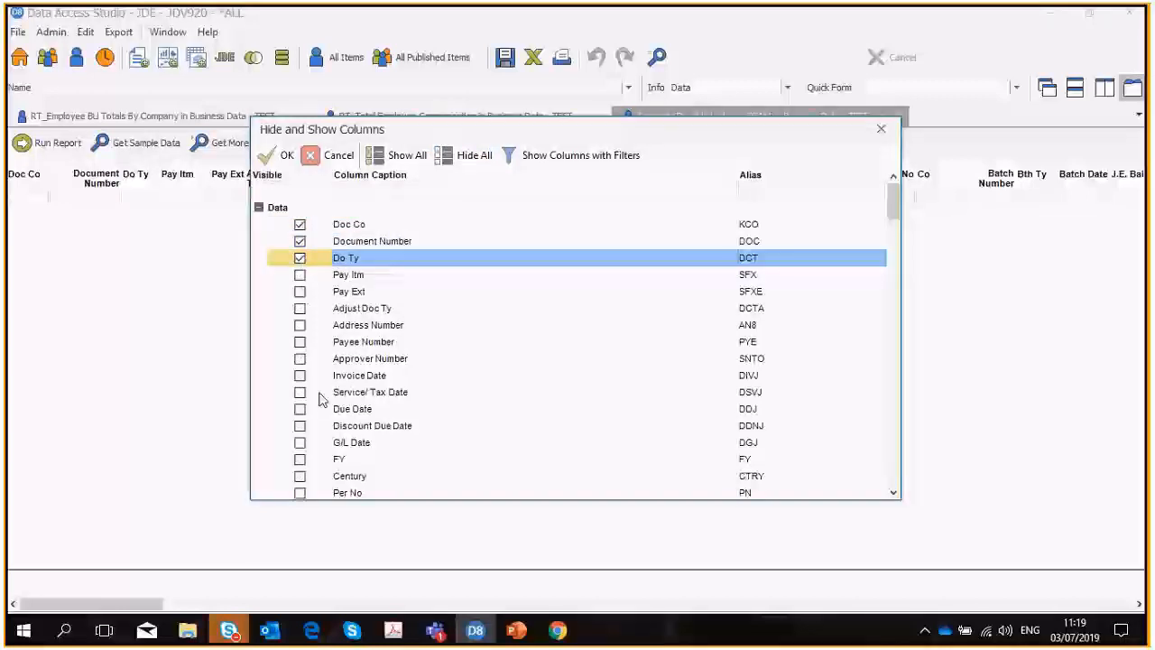
Make the Address Number, Gross Amount and Open Amount columns visible as well.
scroll(320, 394, down, 4)
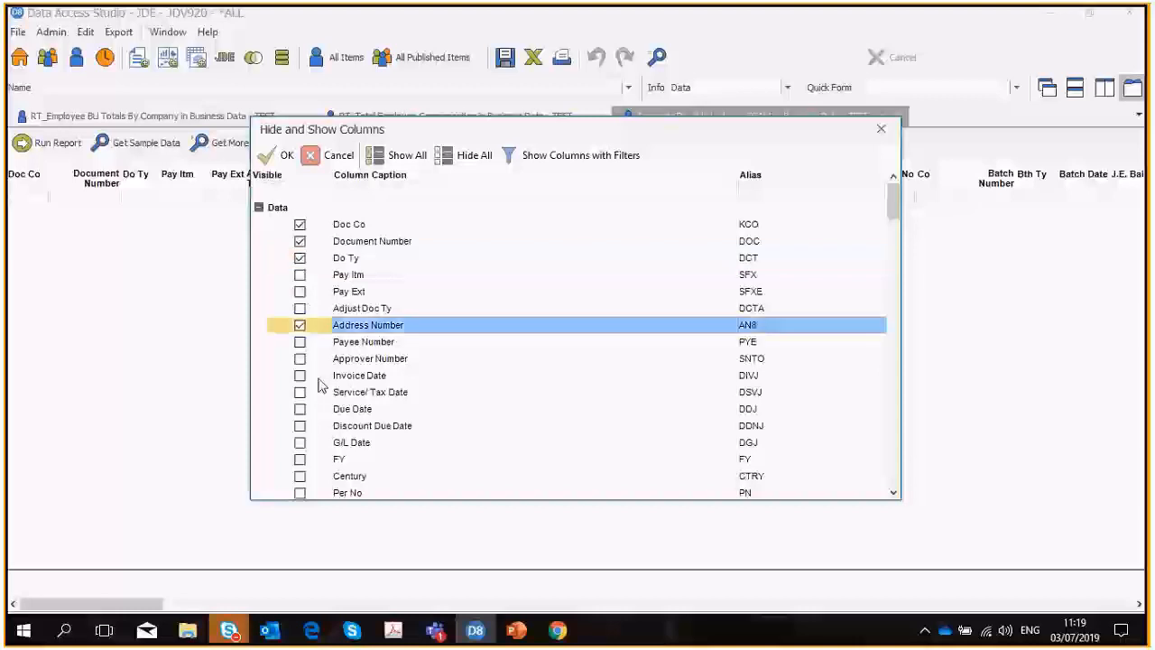
scroll(323, 415, down, 1)
click(300, 409)
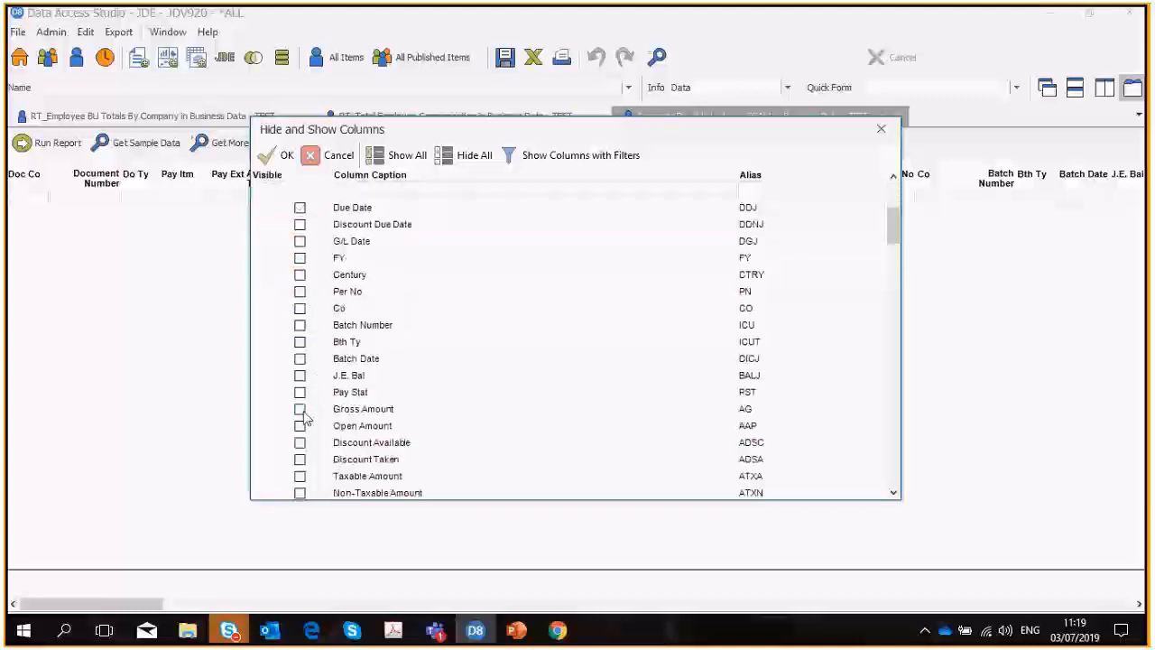
click(300, 425)
scroll(361, 370, down, 1)
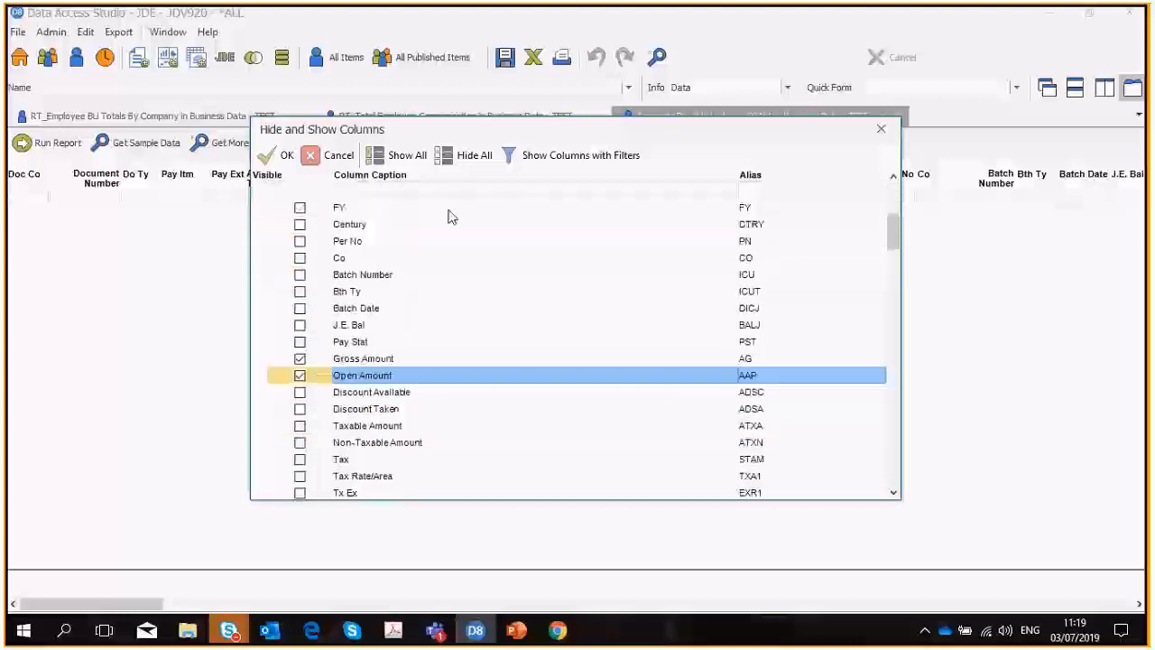
Make the Due Date column visible in the Accounts Payable Ledger report, apply the column selection and get sample data.
click(410, 189)
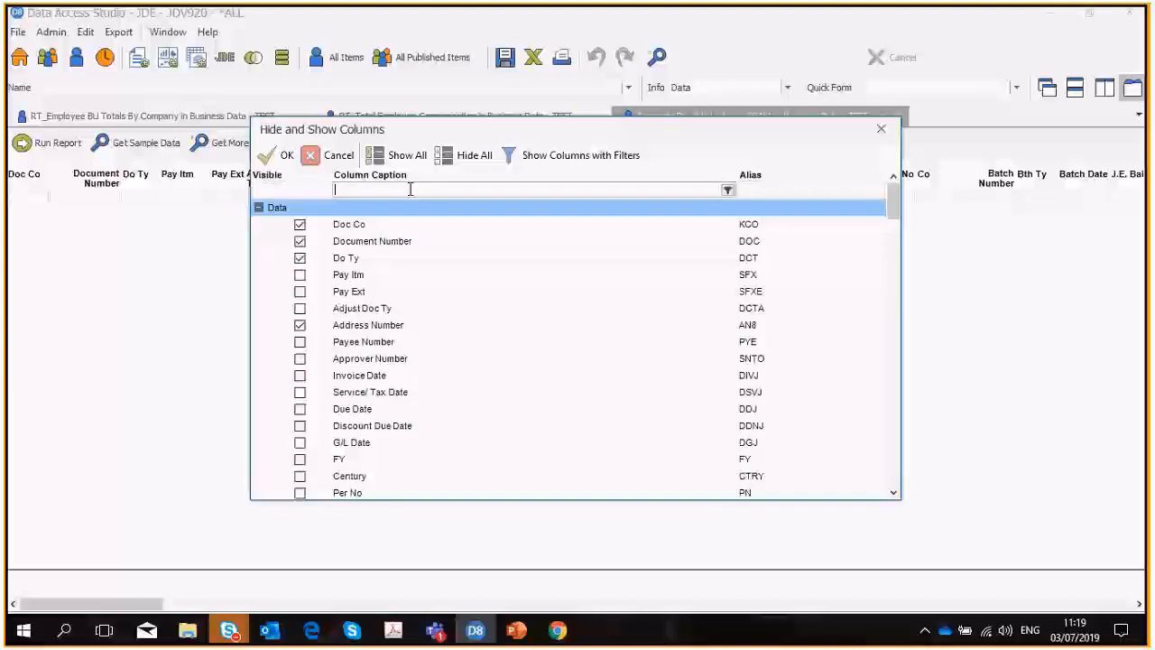
text(duu)
key(BackSpace)
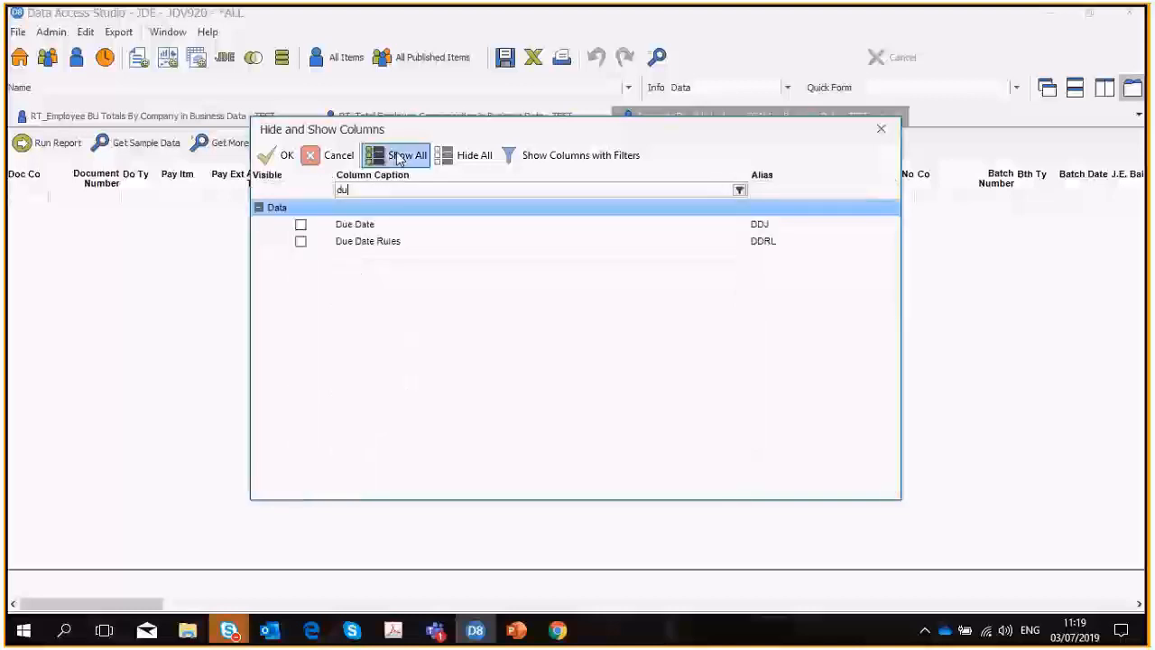
click(301, 225)
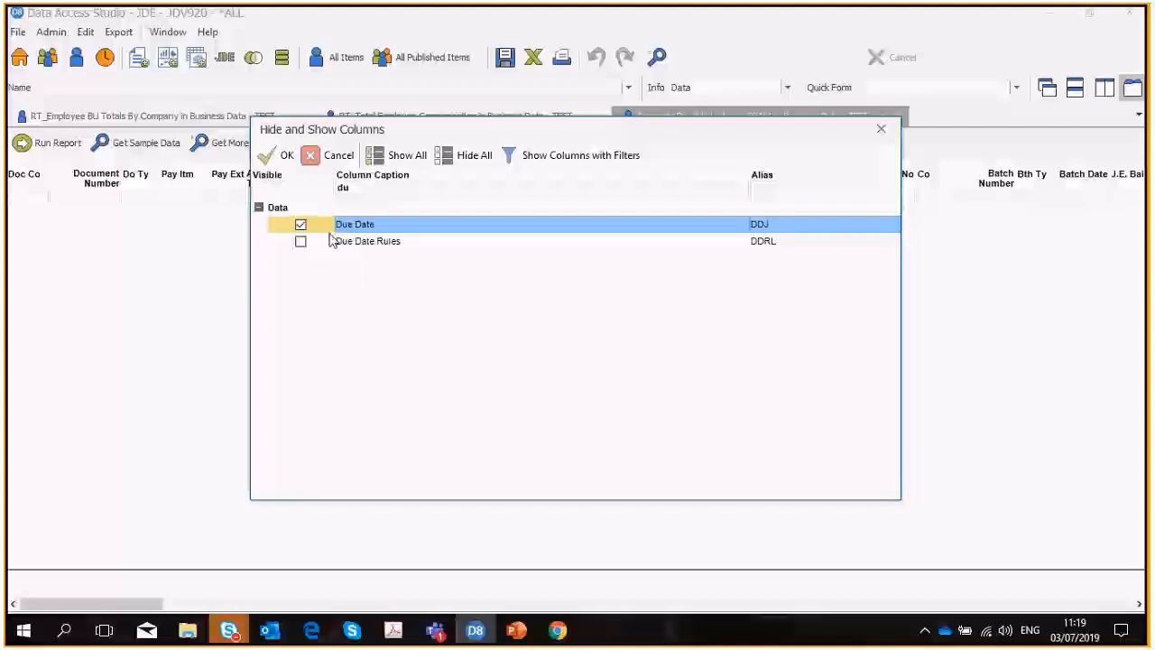
click(285, 159)
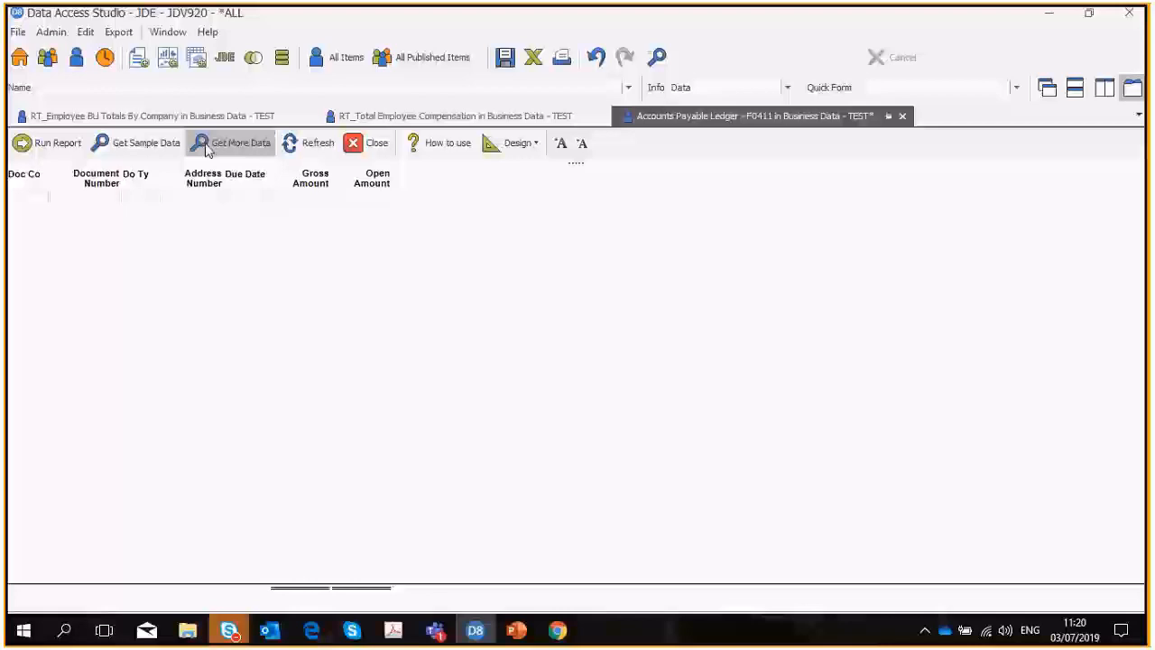
click(145, 147)
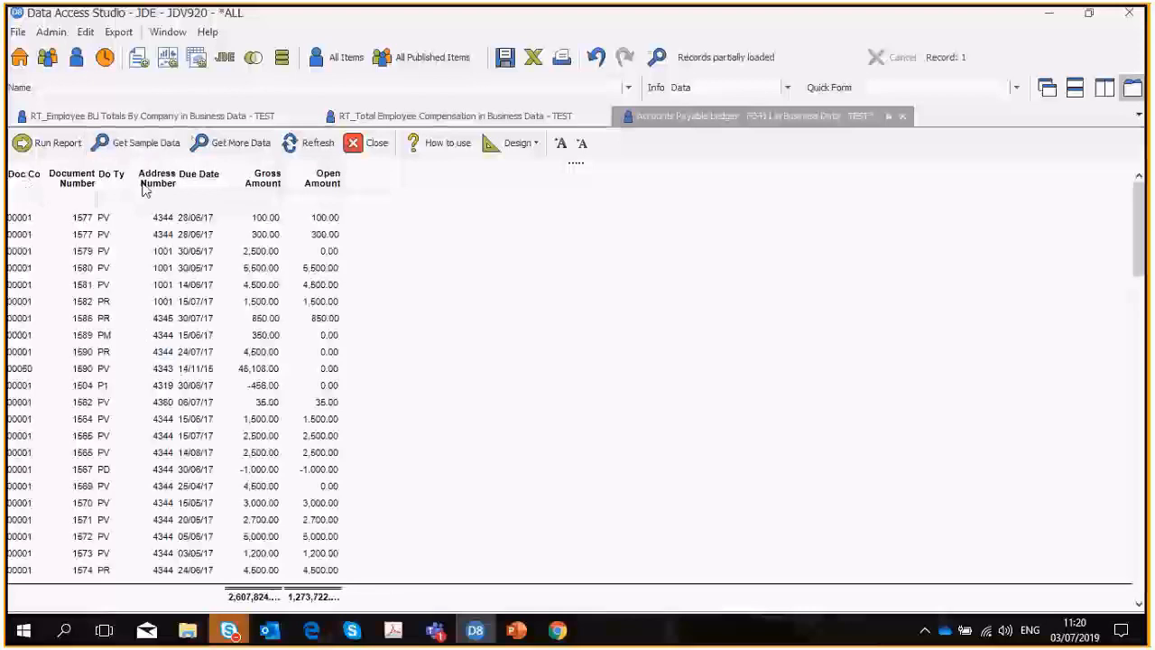
Look up the due date columns in the report's list of hidden and visible columns by filtering the captions on "du".
click(511, 142)
click(541, 174)
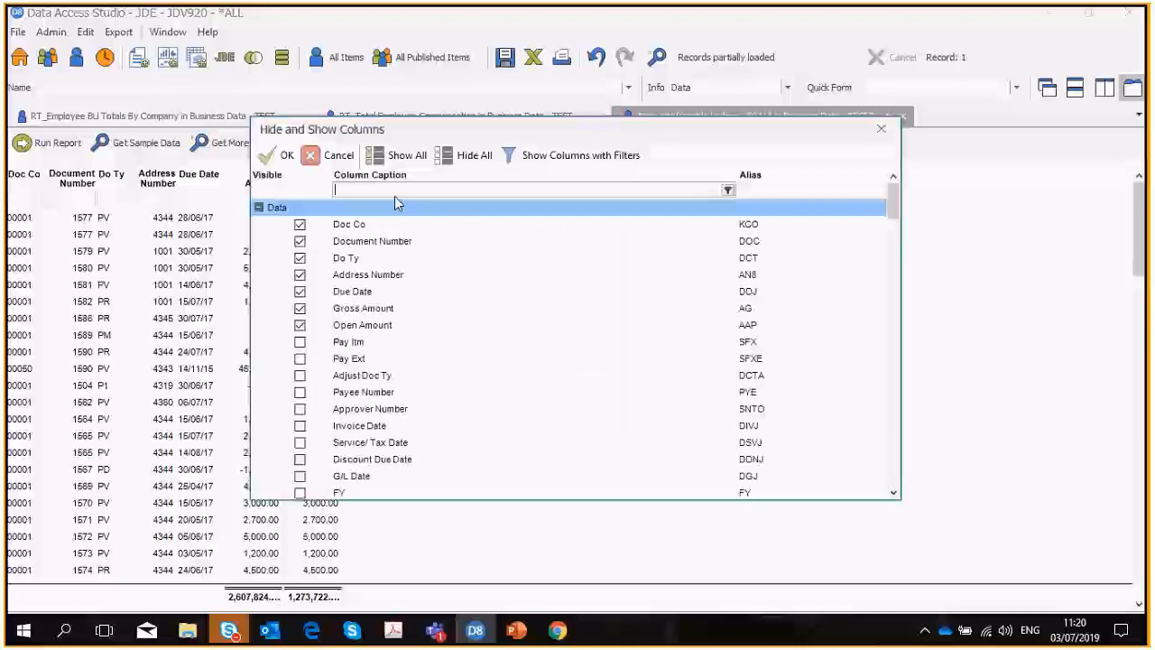
text(da)
key(BackSpace)
text(ue)
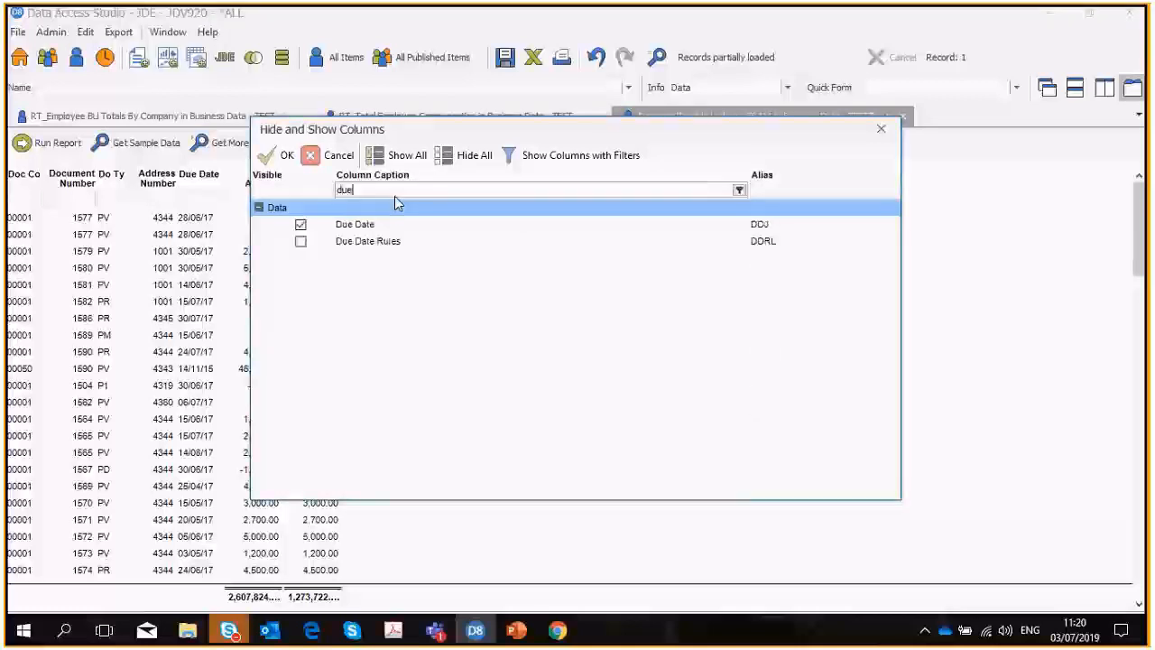
key(Return)
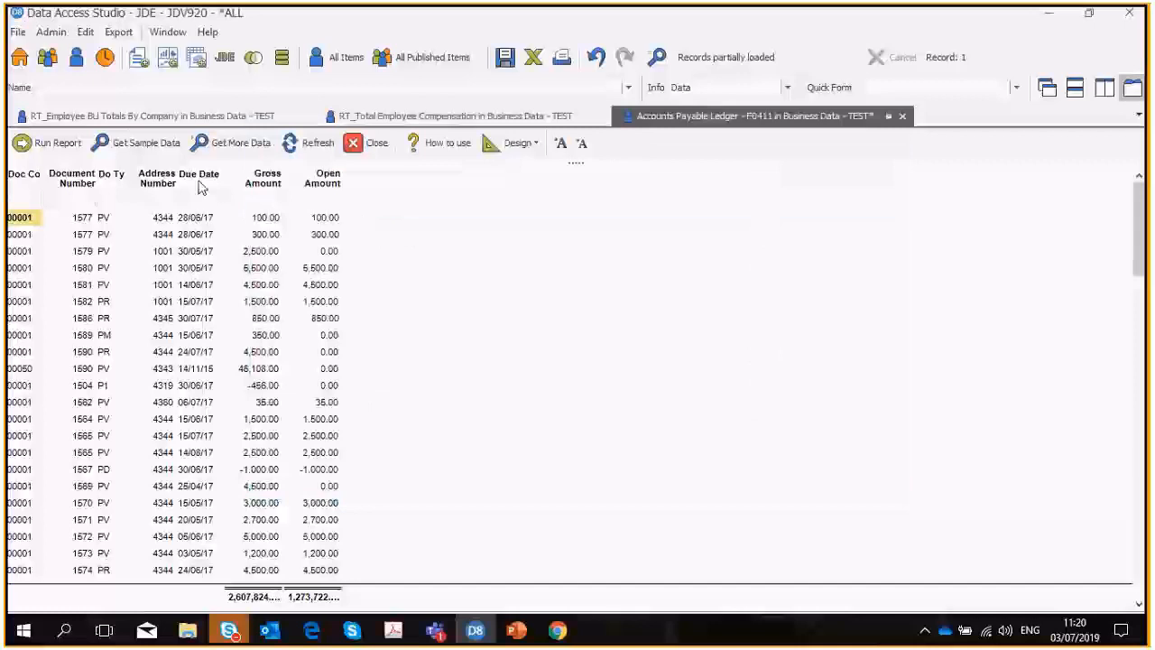
Move the Due Date column behind Open Amount and the Do Ty column in front of Document Number.
drag(198, 175, 382, 193)
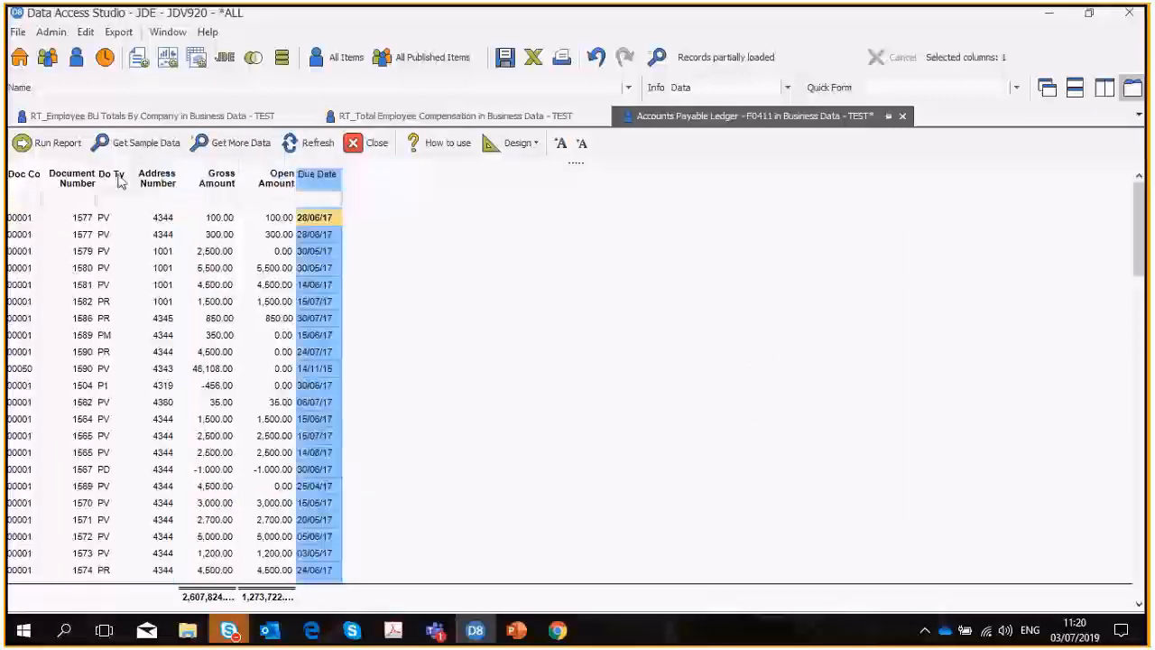
drag(120, 180, 45, 176)
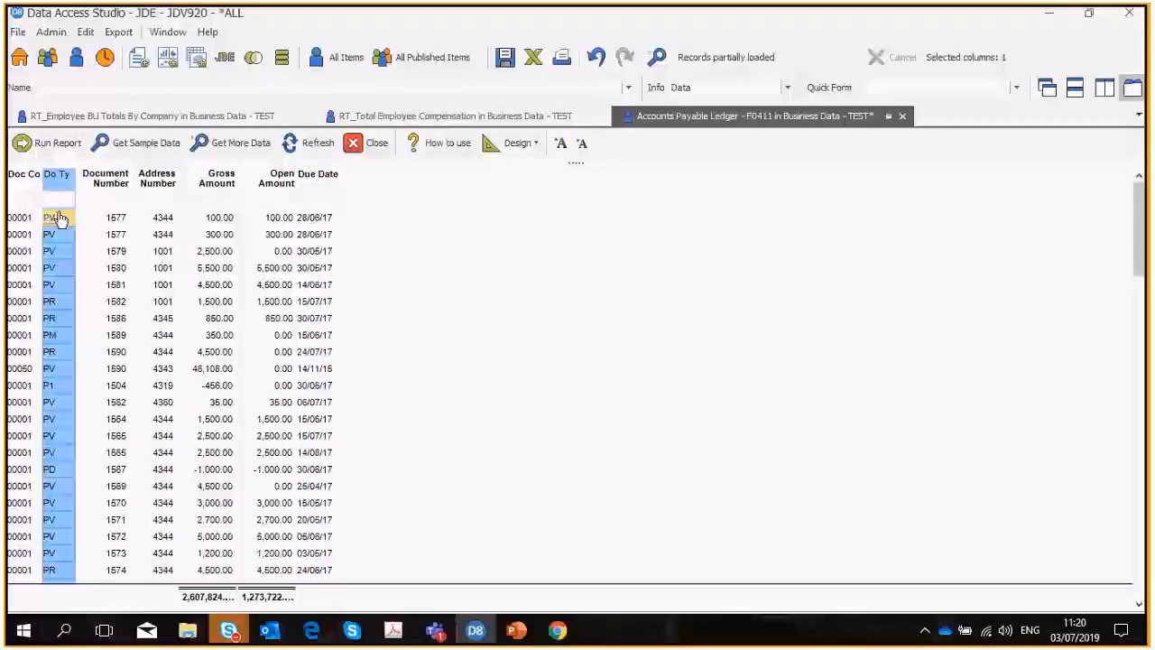
click(215, 185)
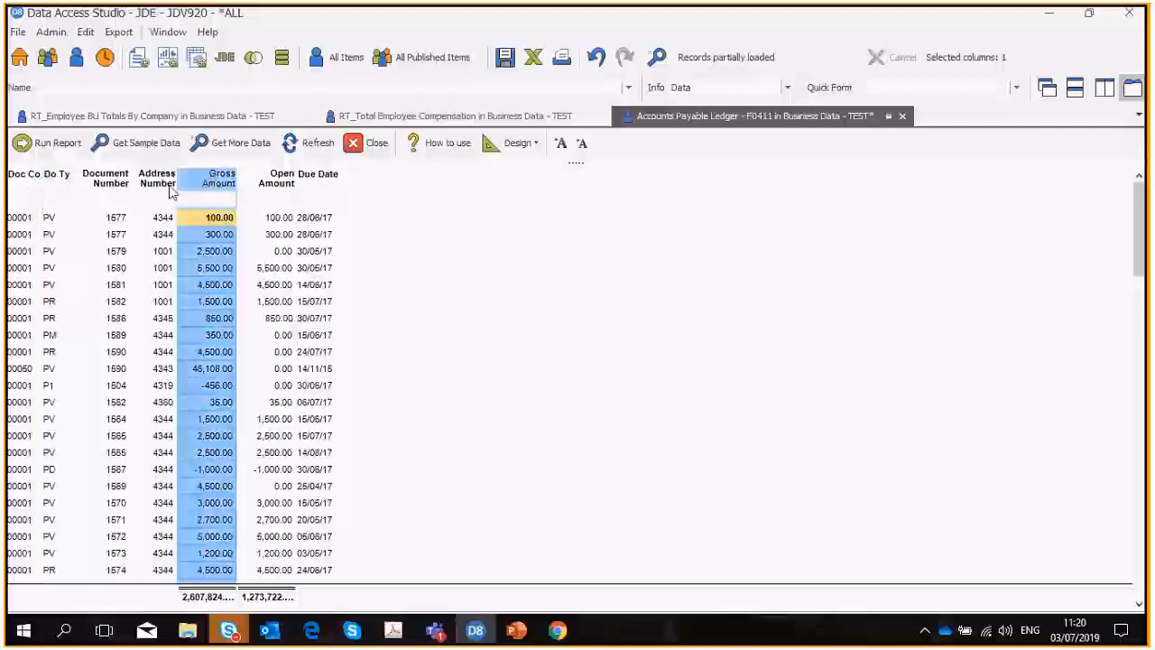
click(87, 185)
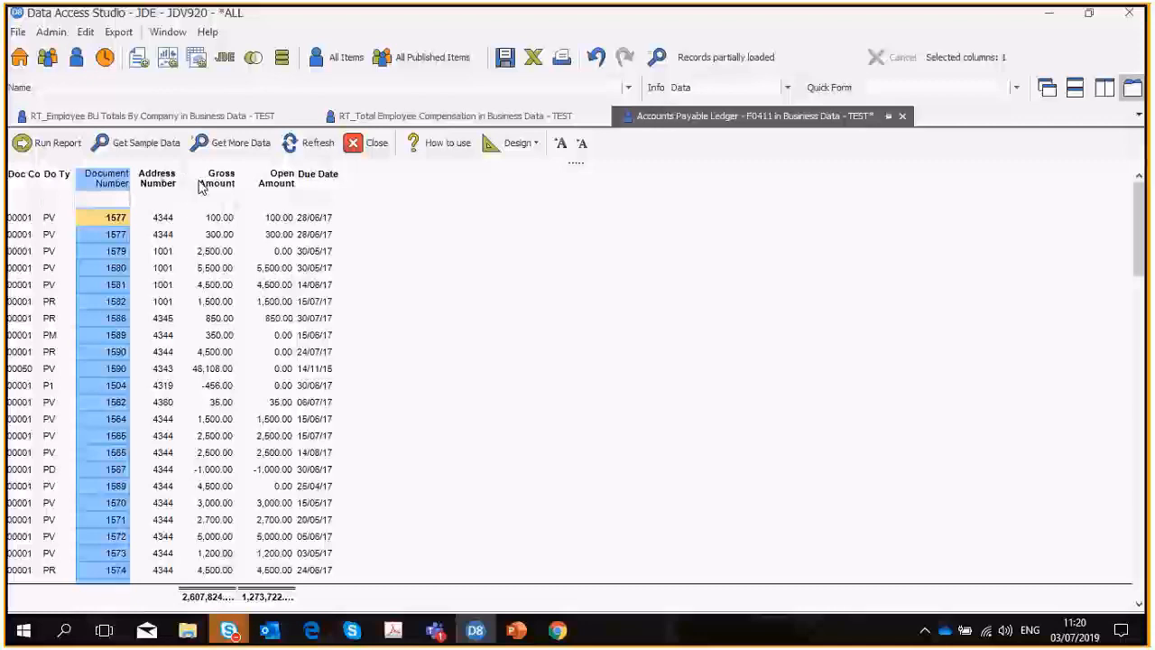
click(57, 177)
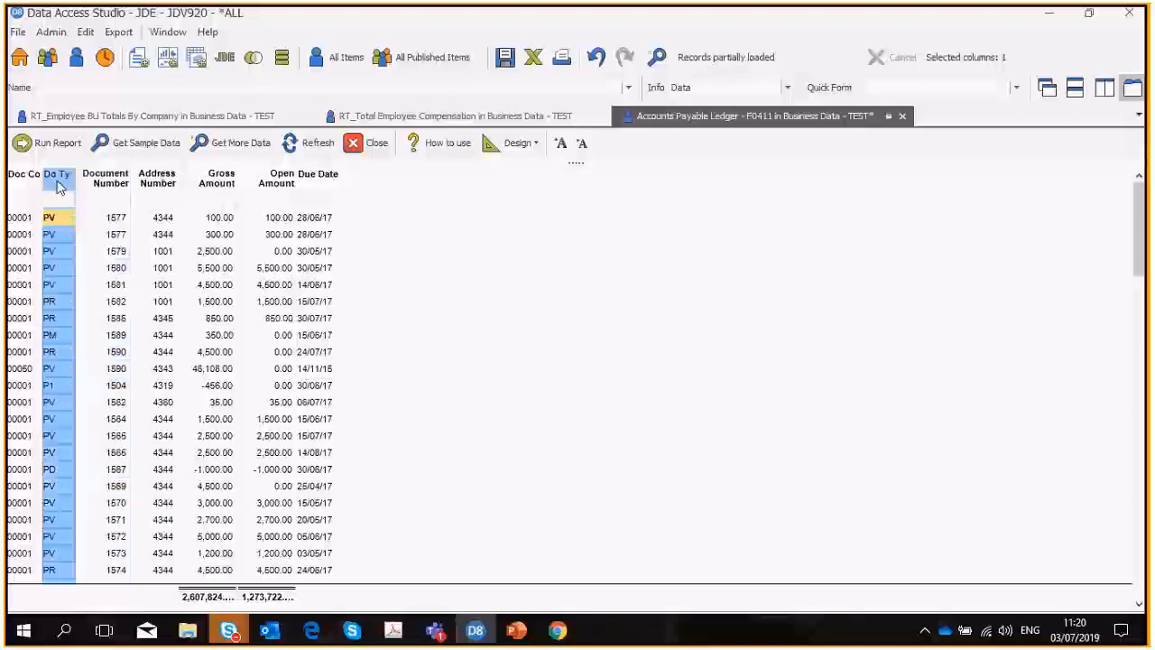
ctrl+click(217, 184)
Move the Address Number column in front of Do Ty, and sort ascending by Address Number, Do Ty and Gross Amount.
drag(157, 180, 45, 185)
ctrl+click(101, 178)
ctrl+click(216, 186)
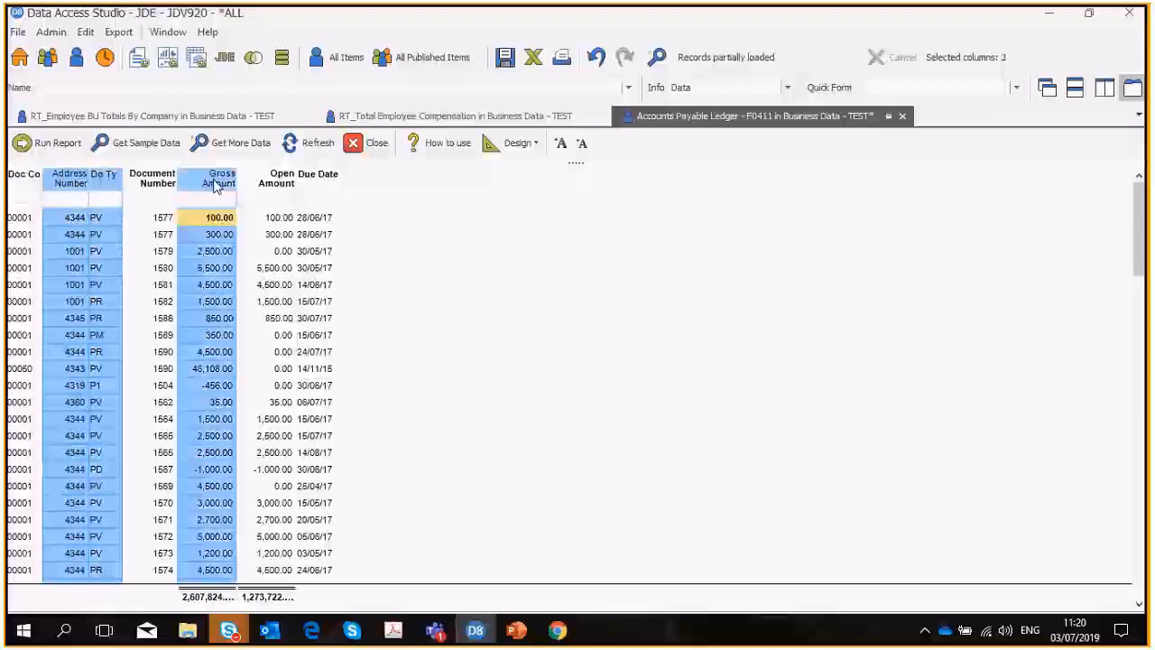
right_click(216, 185)
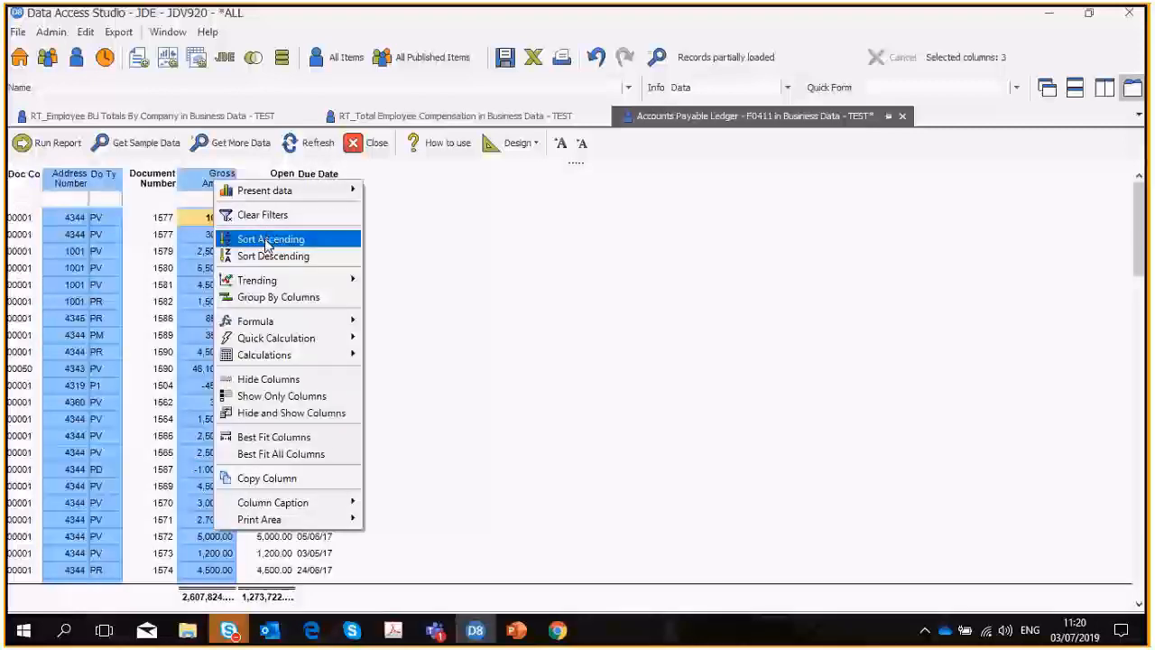
click(269, 244)
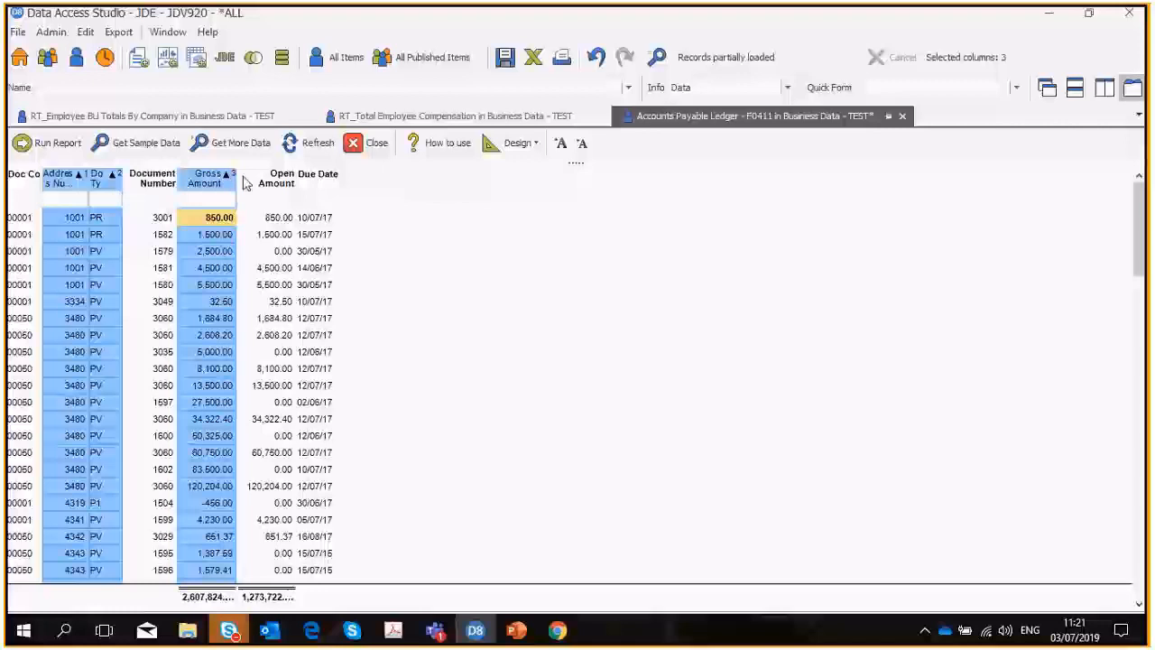
Add a Difference quick calculation of the Gross Amount and Open Amount columns.
click(269, 188)
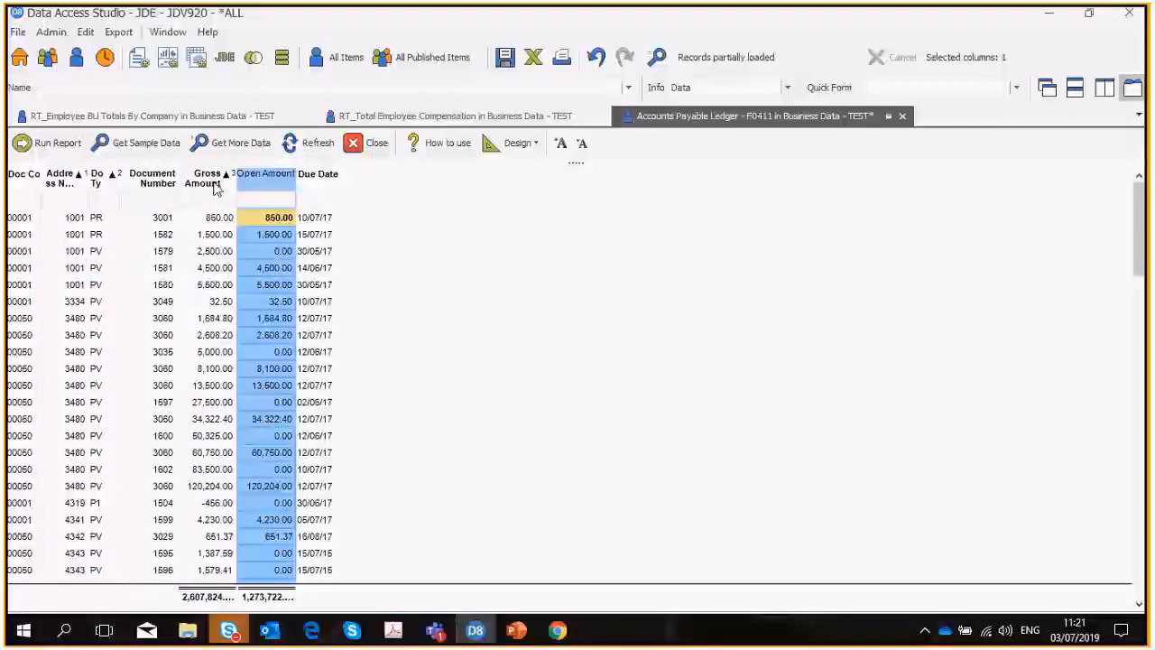
click(216, 191)
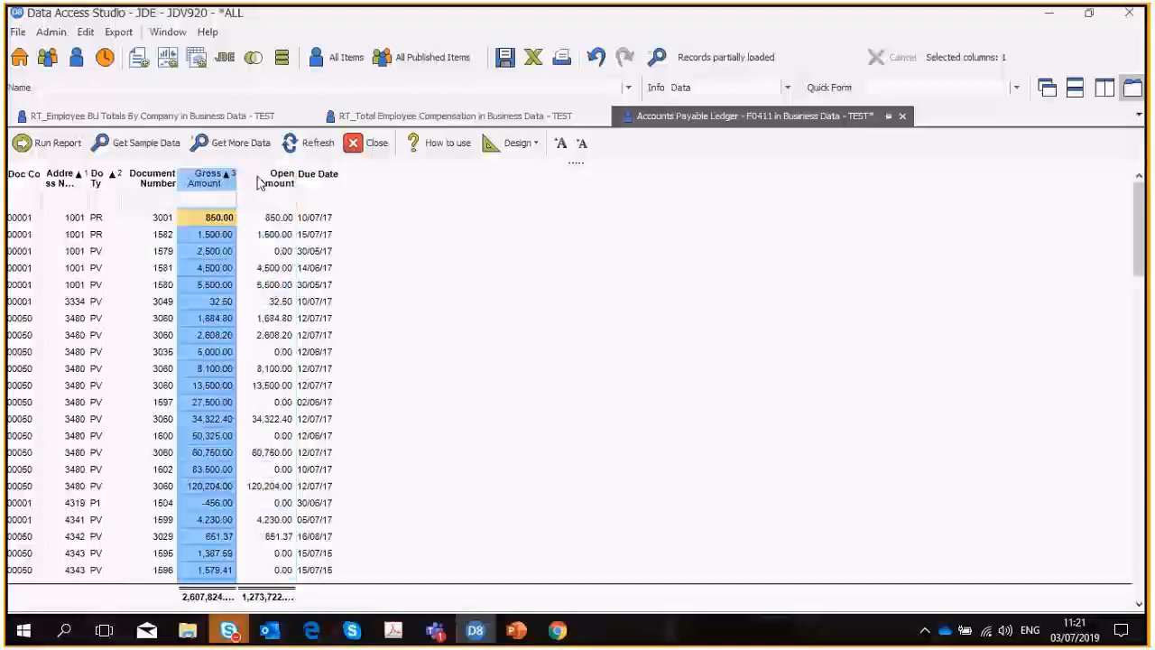
ctrl+click(260, 183)
right_click(260, 183)
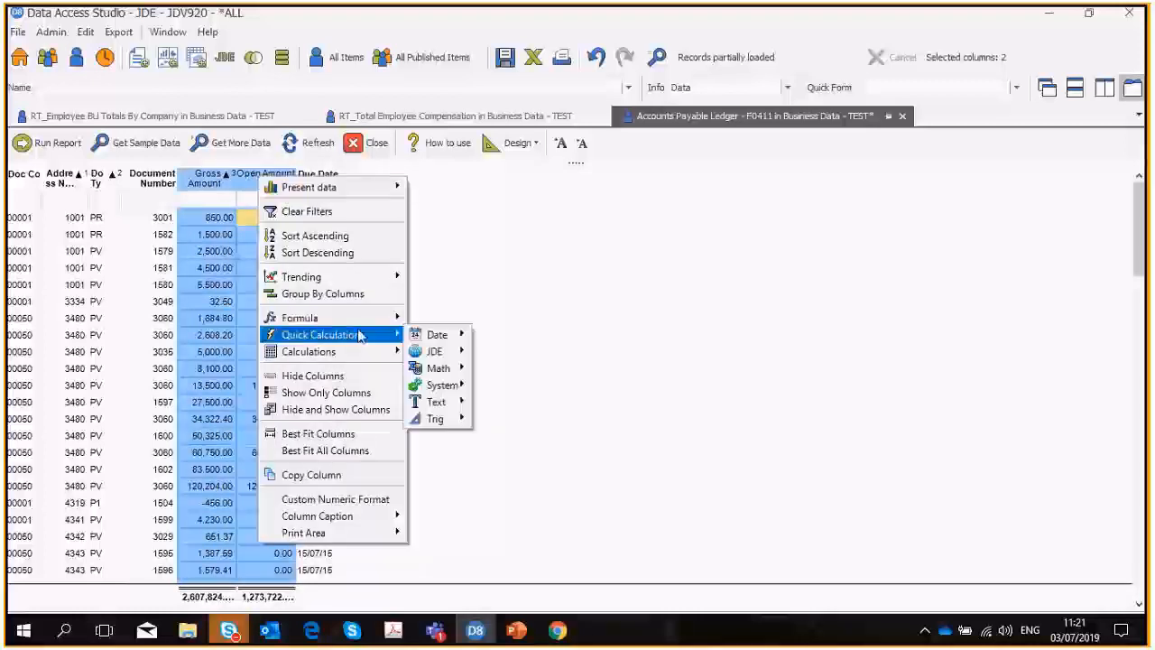
mouse_move(359, 337)
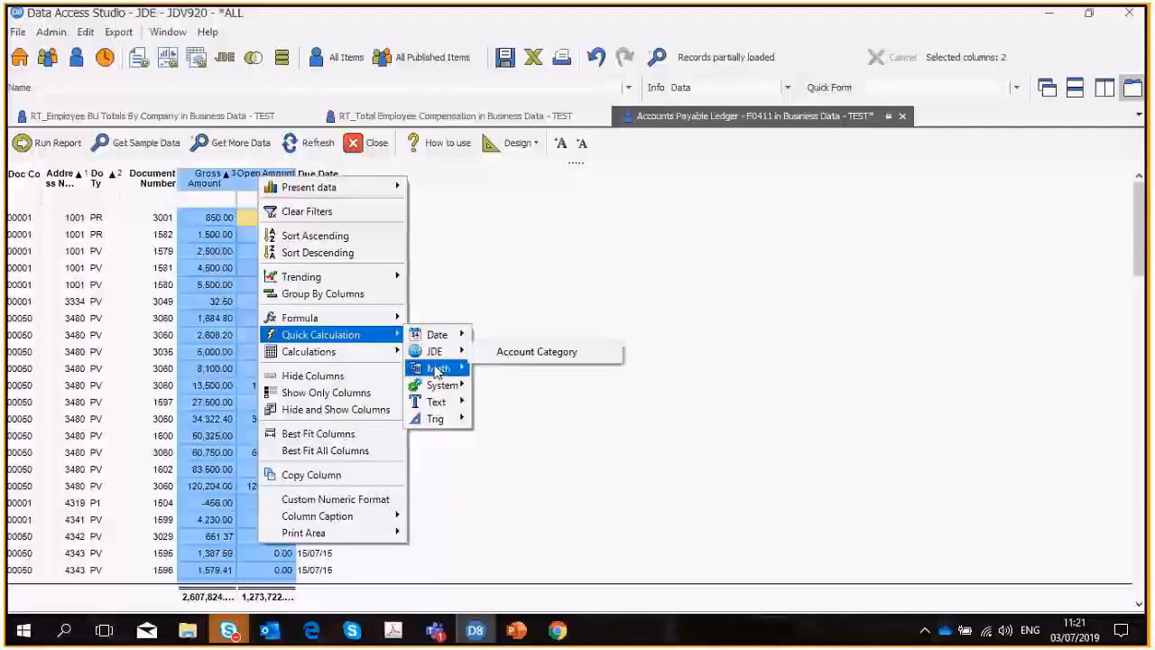
mouse_move(441, 374)
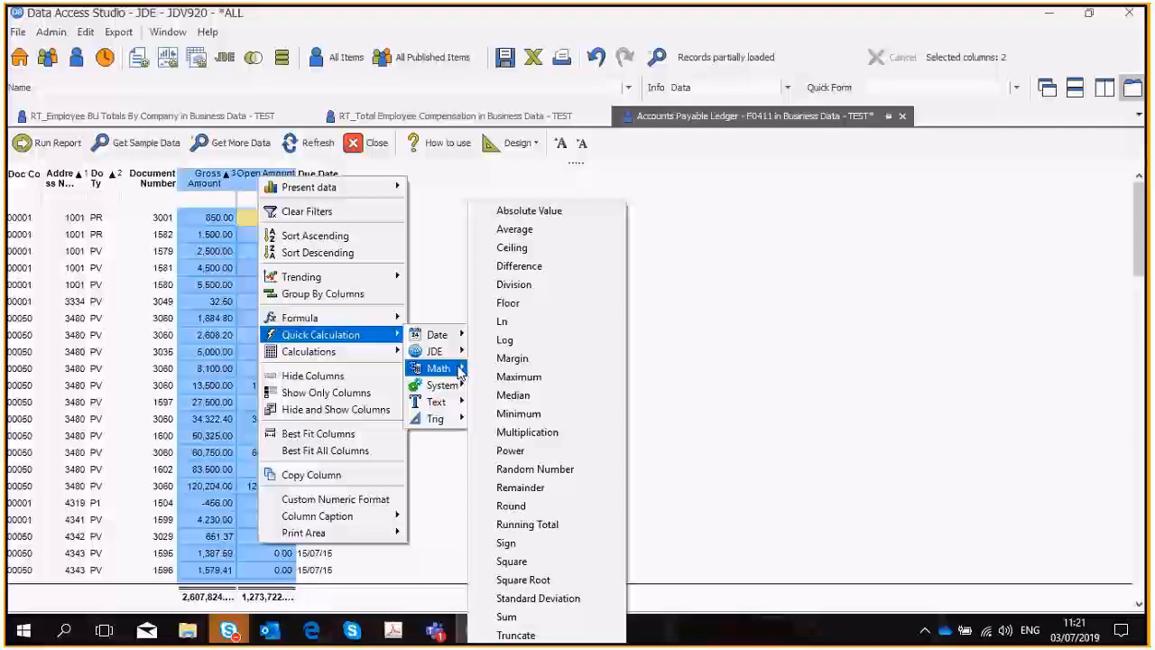
click(510, 266)
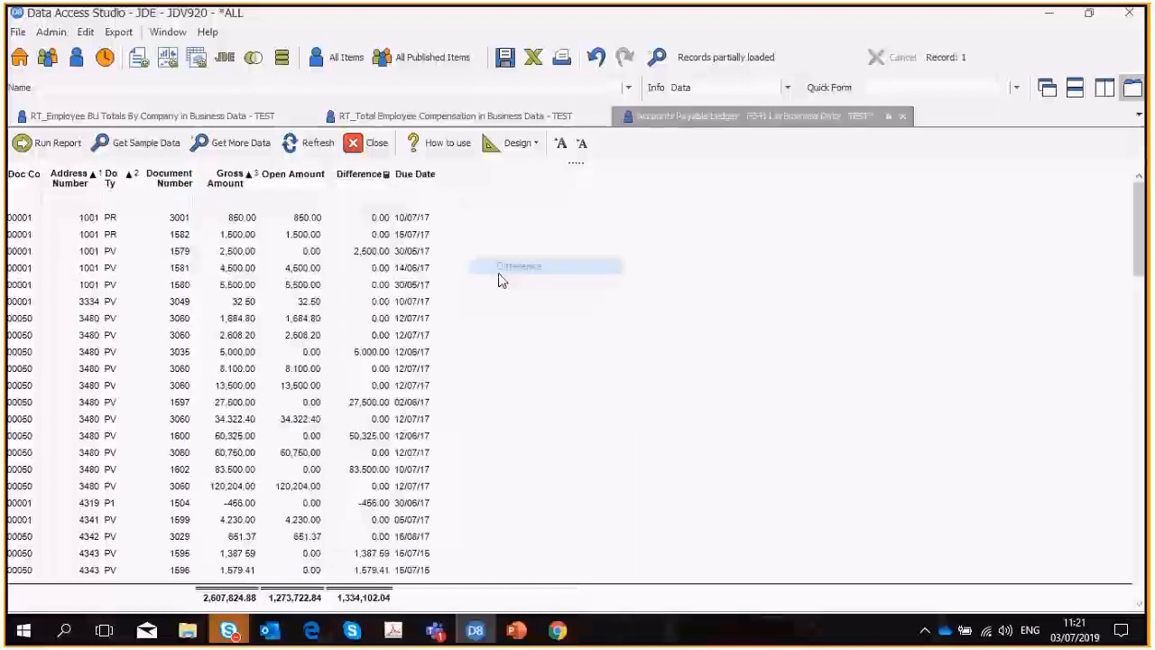
Rename the calculated Difference column to "Amount Paid".
click(364, 185)
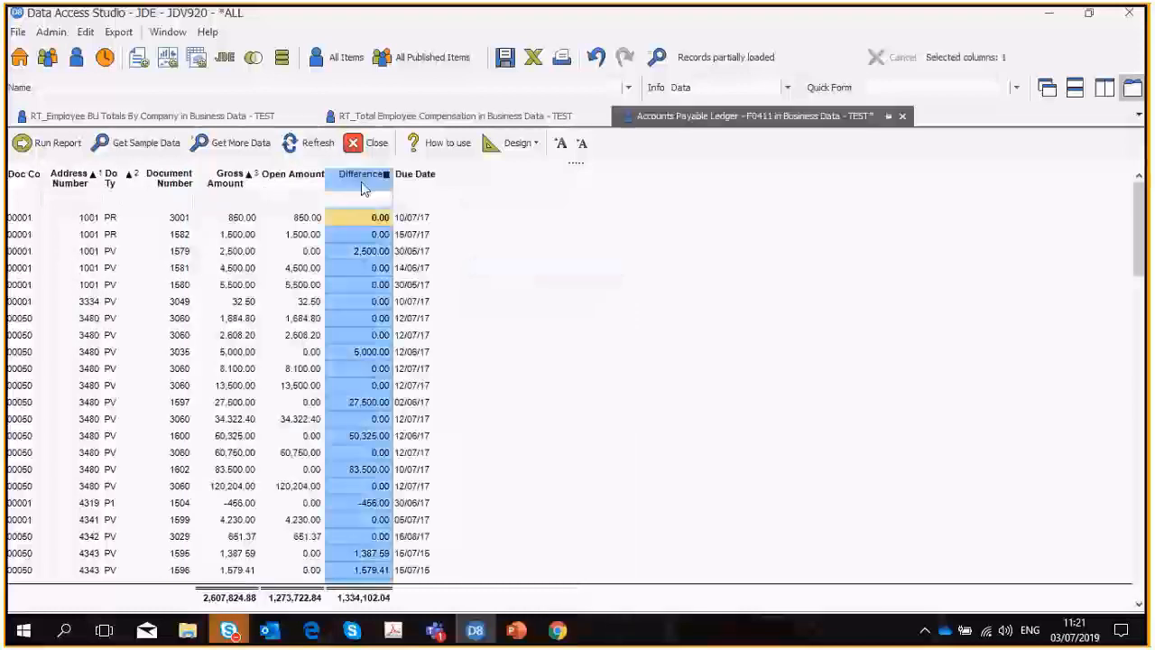
right_click(364, 185)
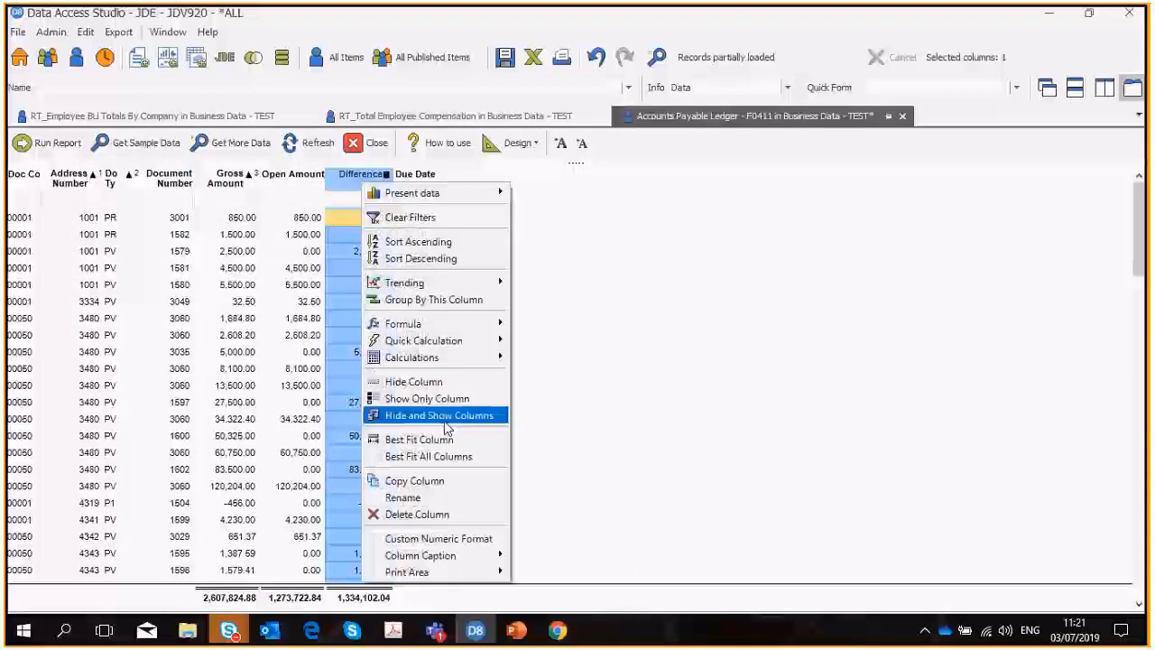
click(403, 497)
text(A)
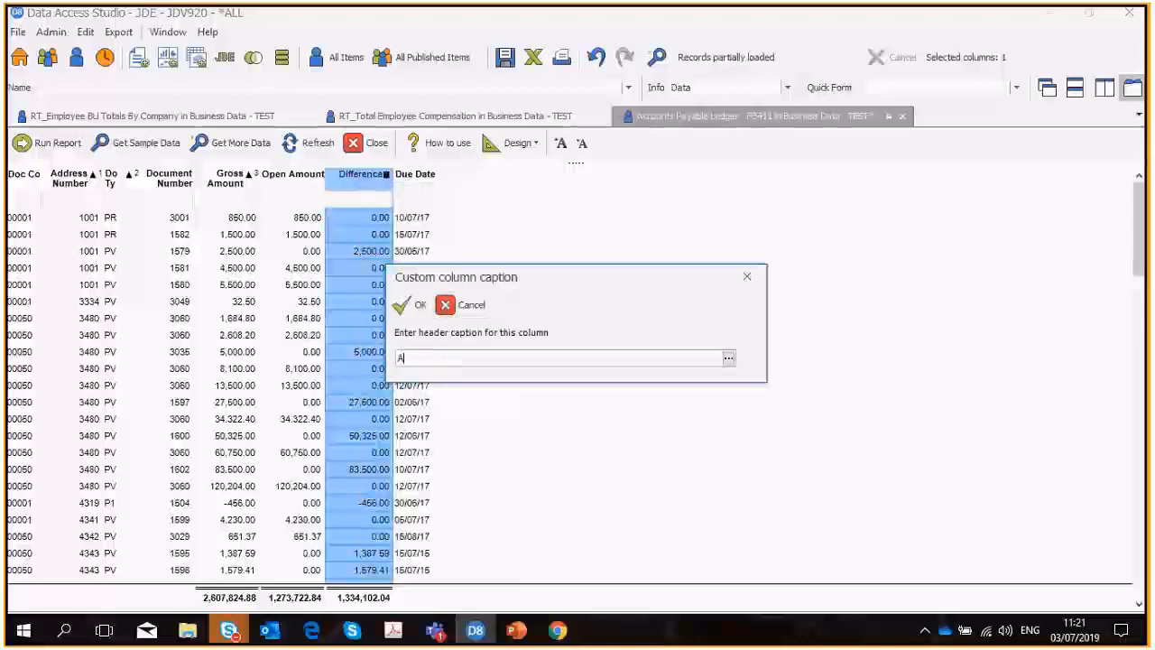
text(mount Pai)
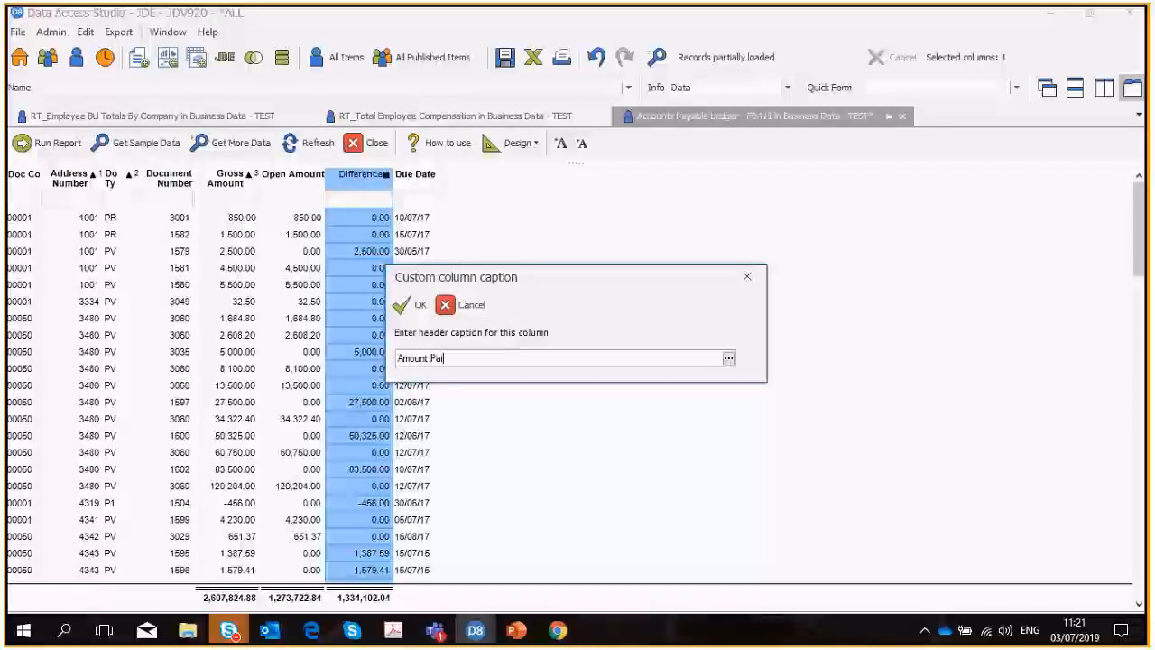
text(d)
click(403, 307)
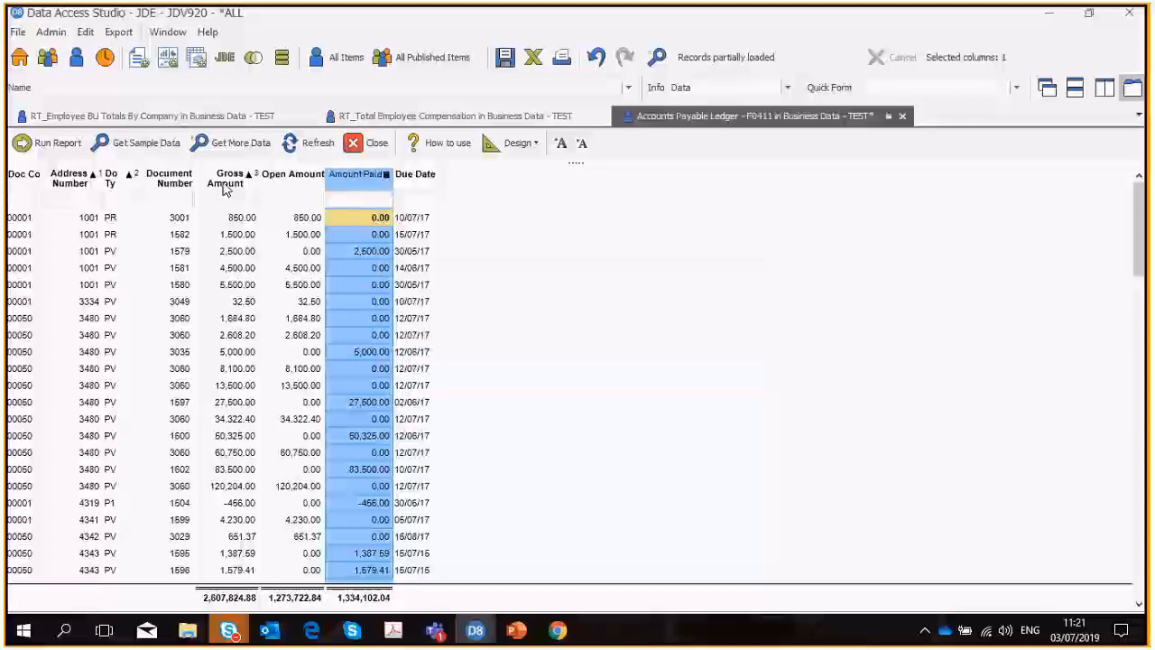
Add a second calculated column from Gross Amount and Open Amount, this time as a Difference math formula.
drag(228, 178, 298, 178)
right_click(307, 180)
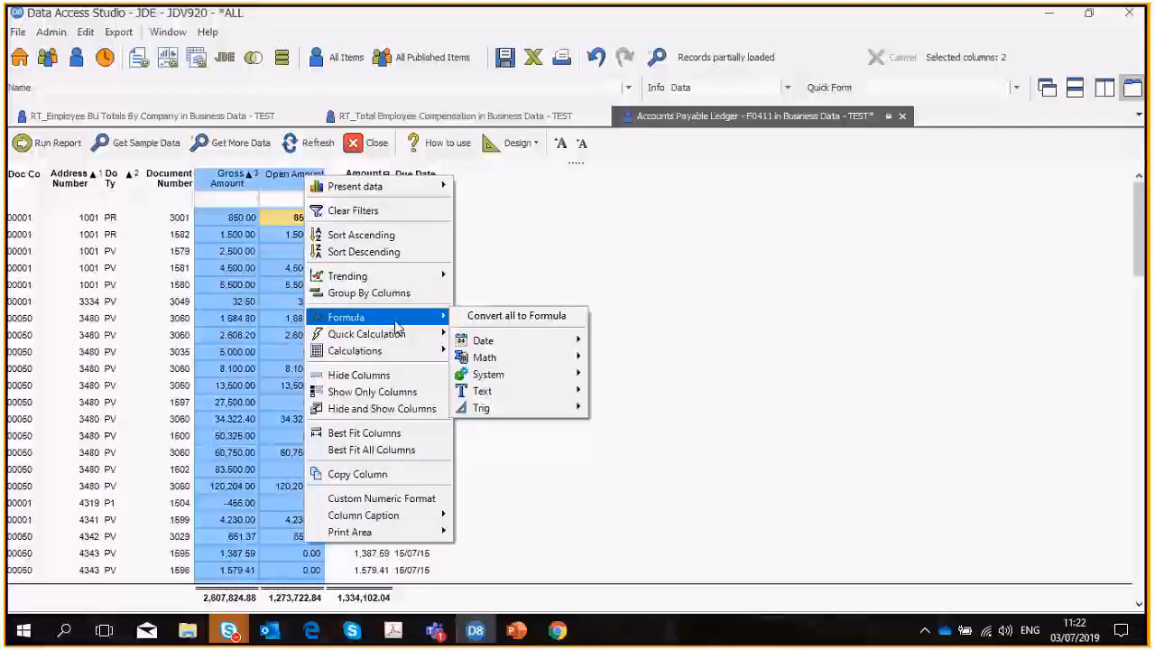
mouse_move(498, 364)
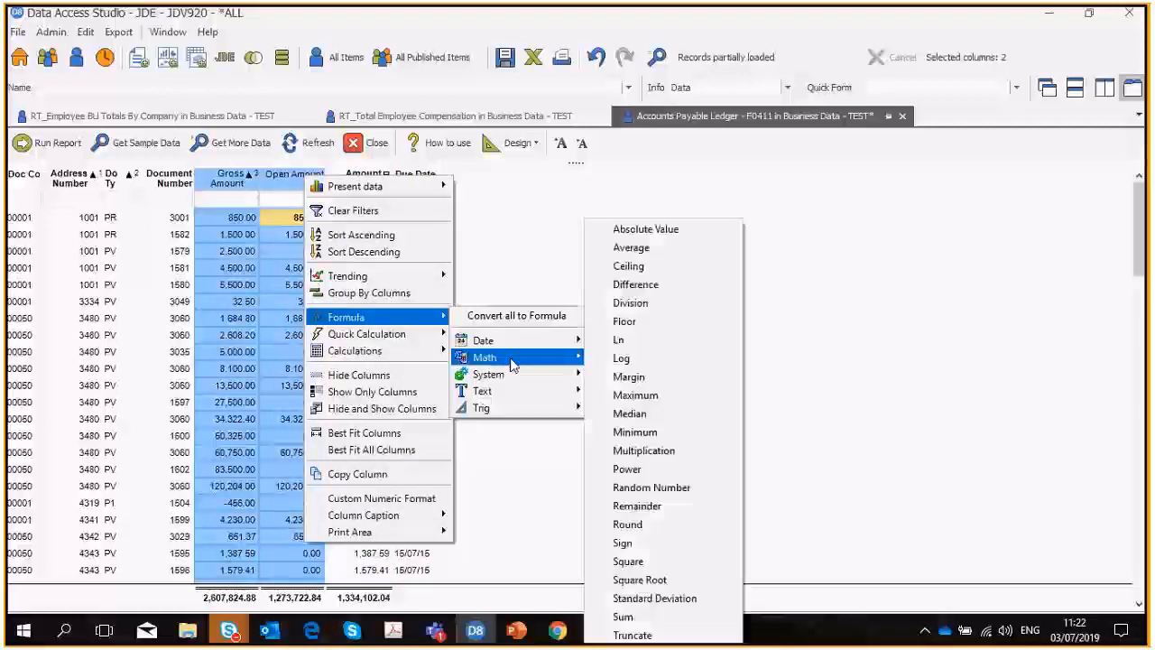
click(613, 291)
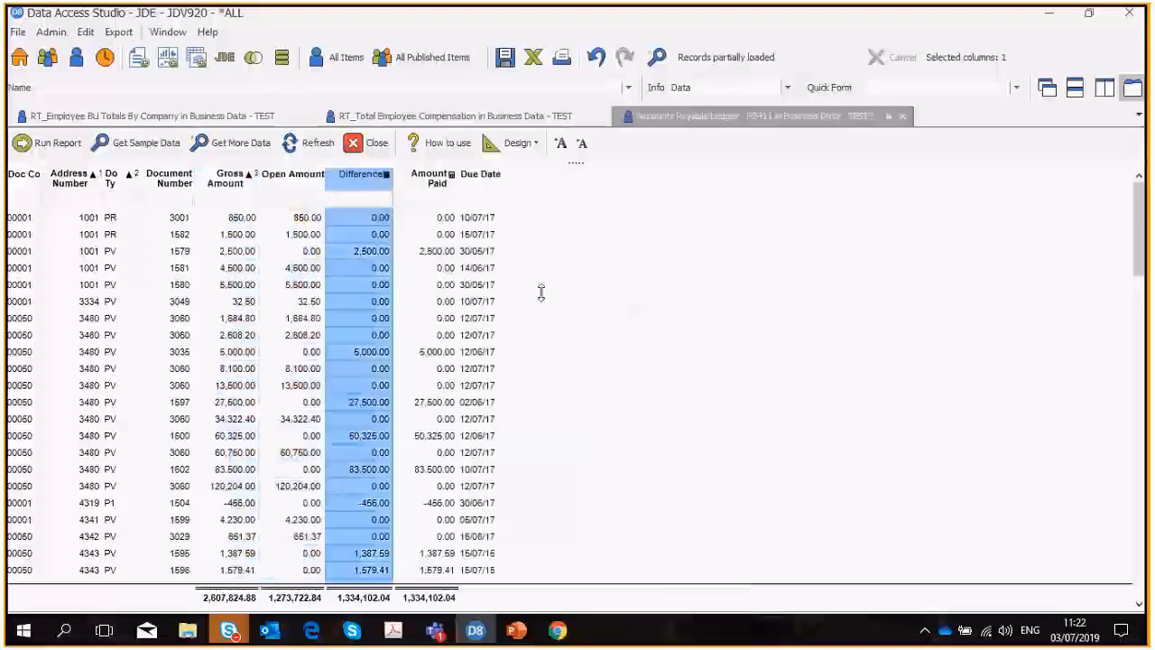
Open the Difference column's formula for editing, delete its closing bracket and undo the deletion.
double_click(357, 185)
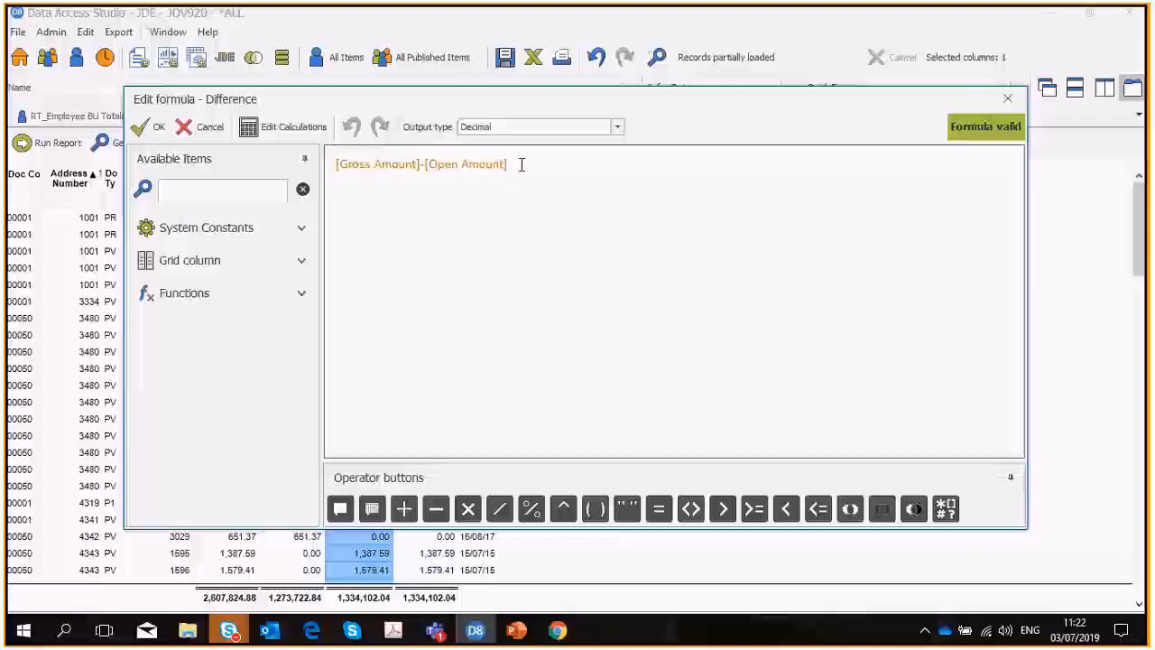
key(BackSpace)
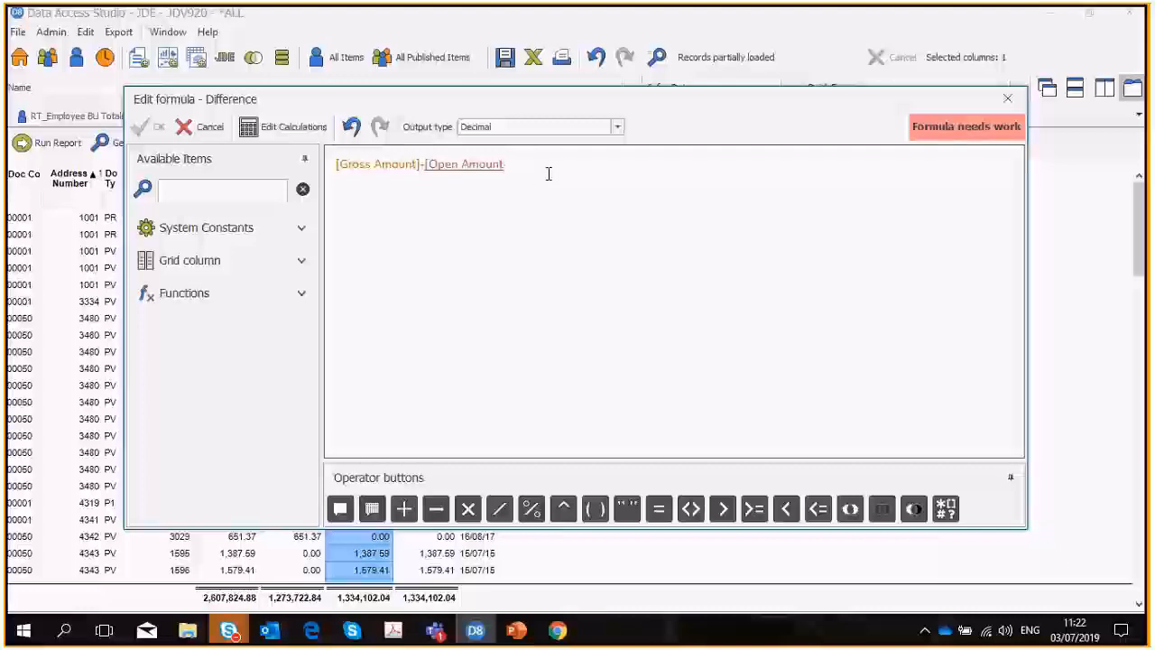
click(351, 129)
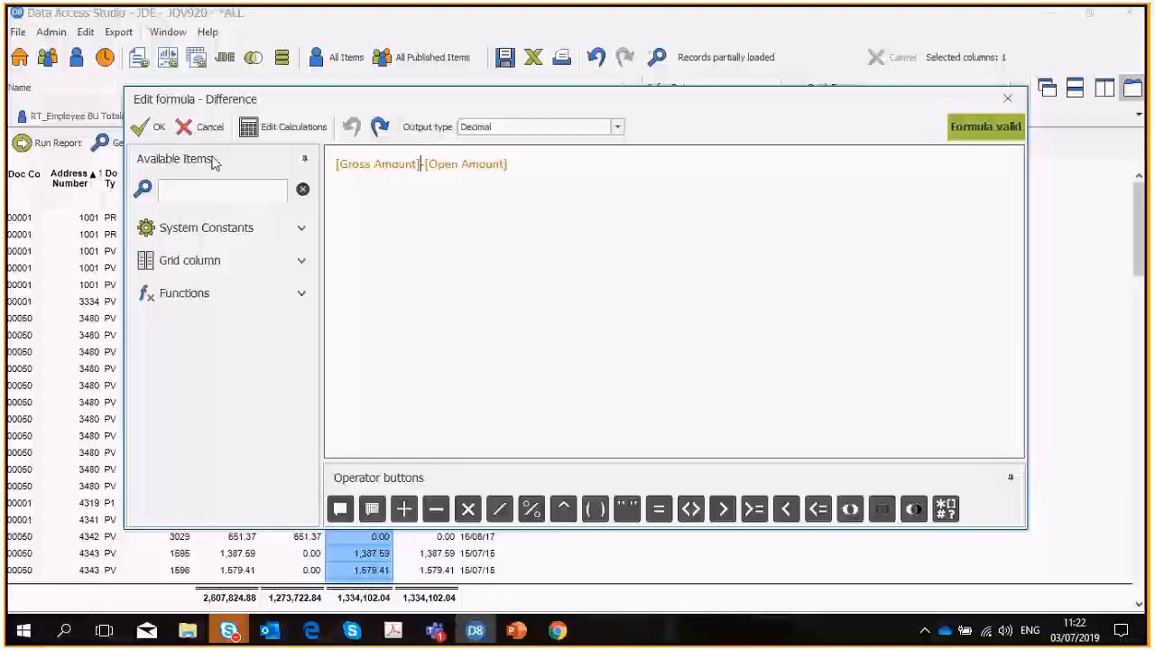
Review the Difference column's formula from the calculations editor, then leave the editor without changes.
click(281, 128)
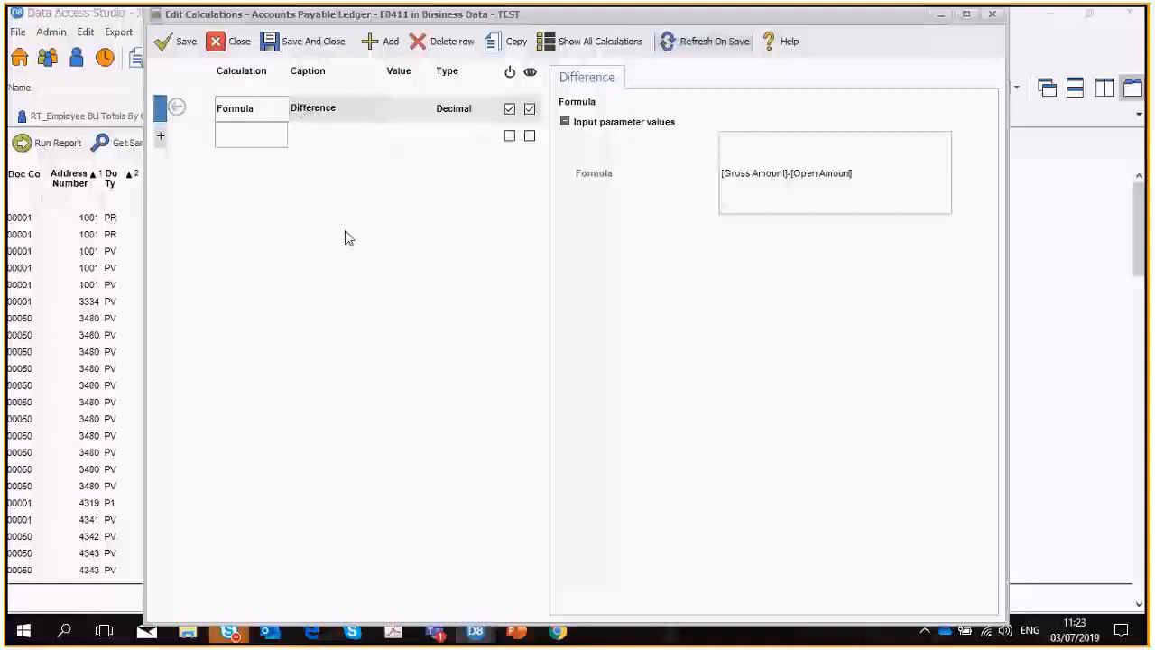
click(925, 173)
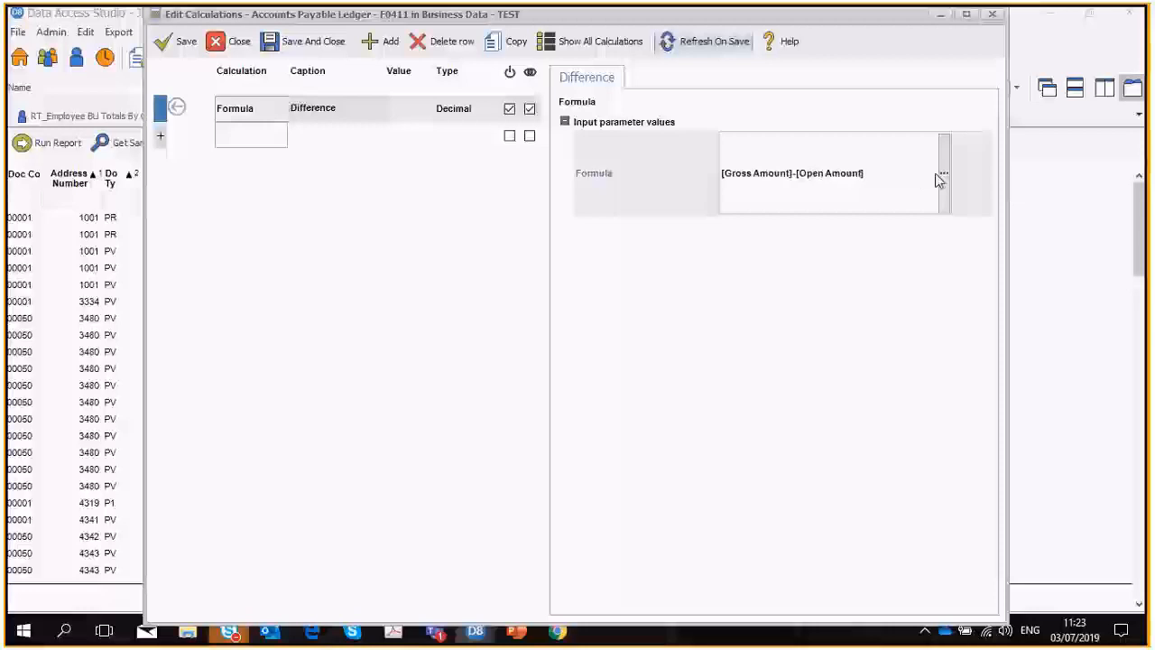
click(942, 180)
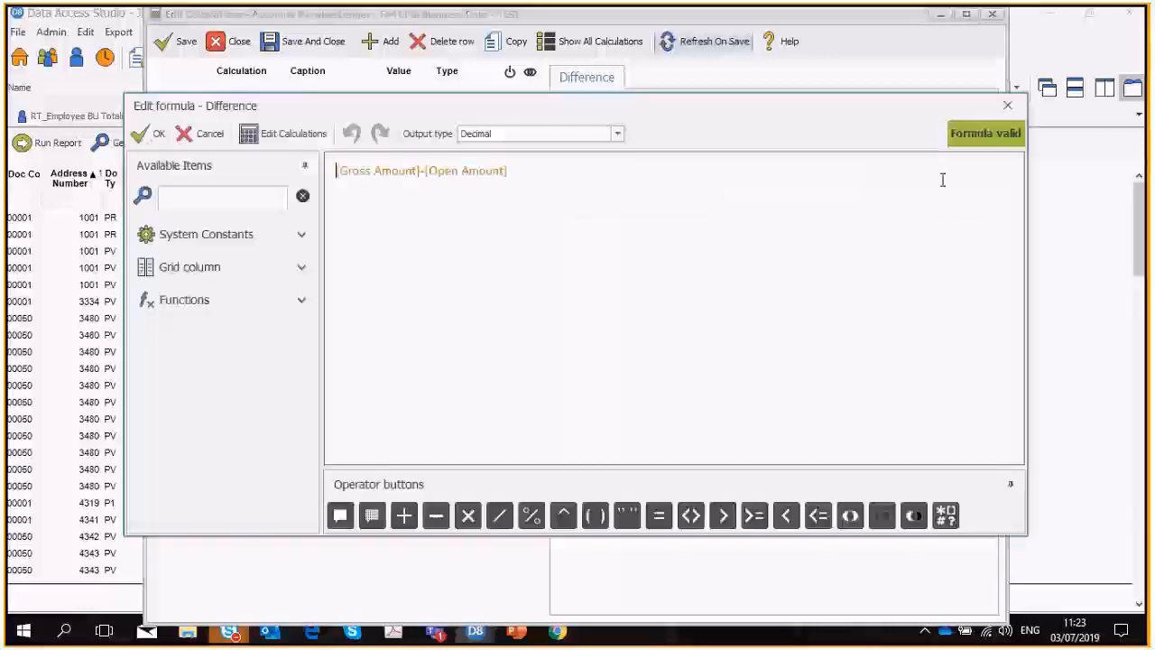
click(205, 134)
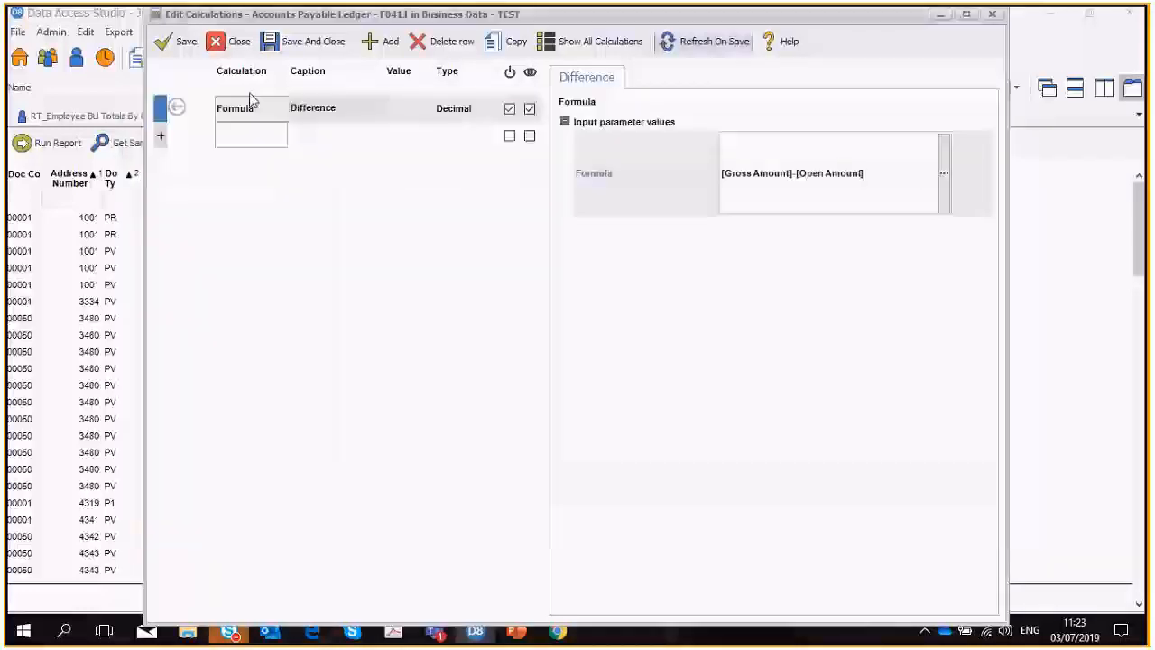
click(228, 41)
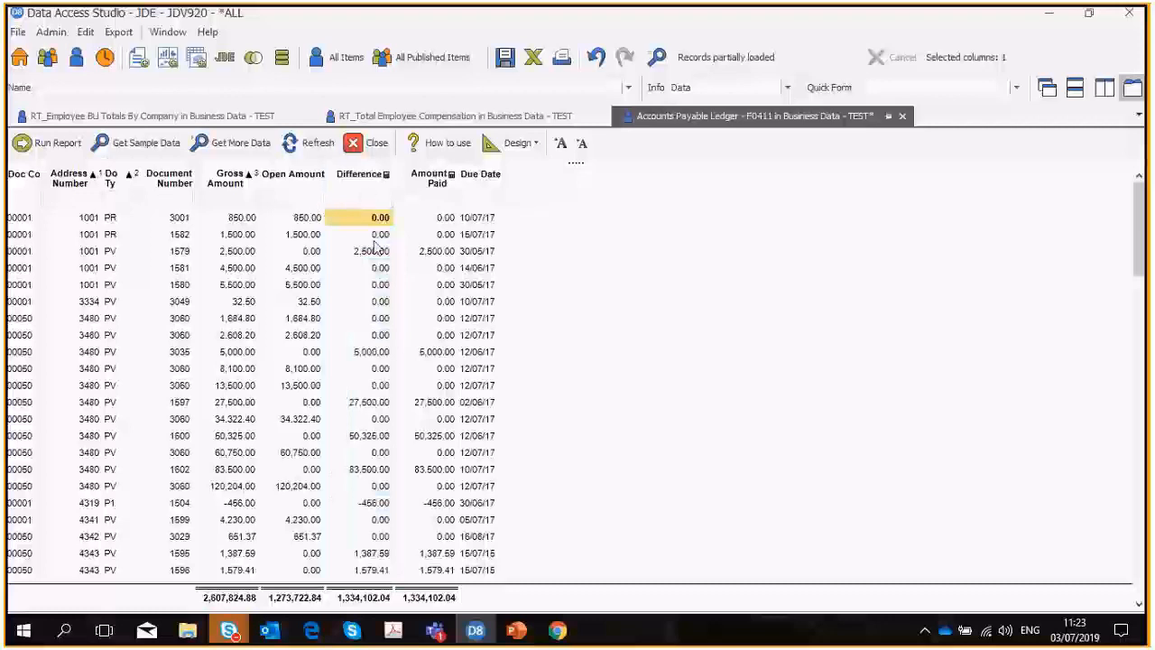
Add a Today's Date quick calculation column from the Due Date column and place it directly before Due Date.
click(476, 179)
right_click(478, 180)
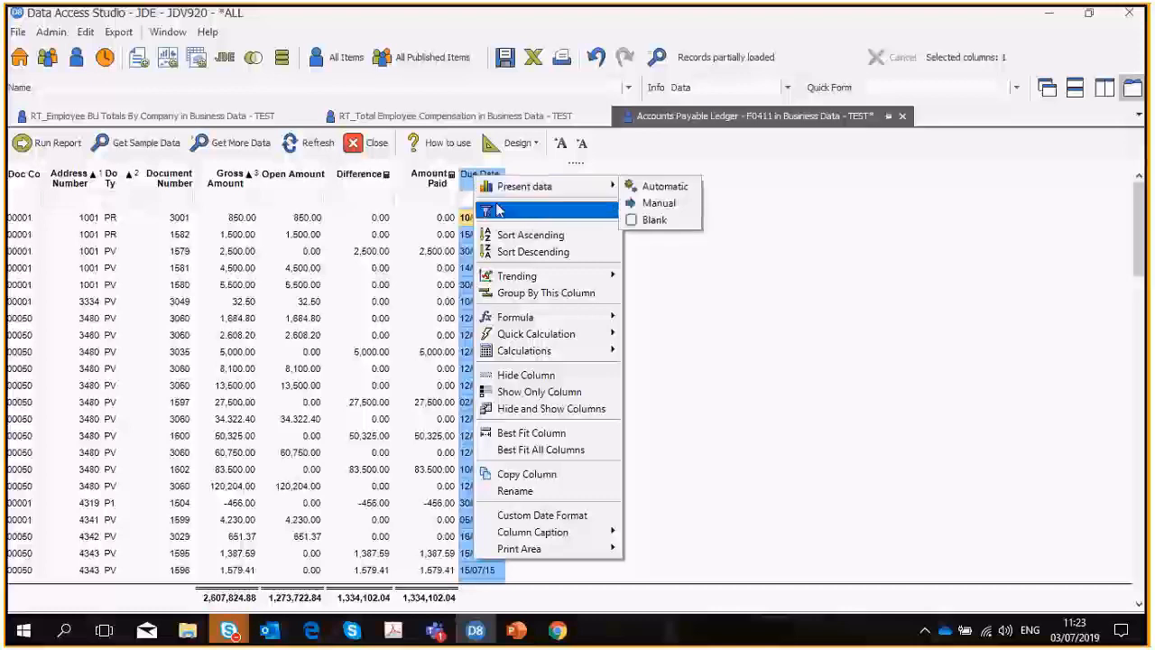
mouse_move(510, 339)
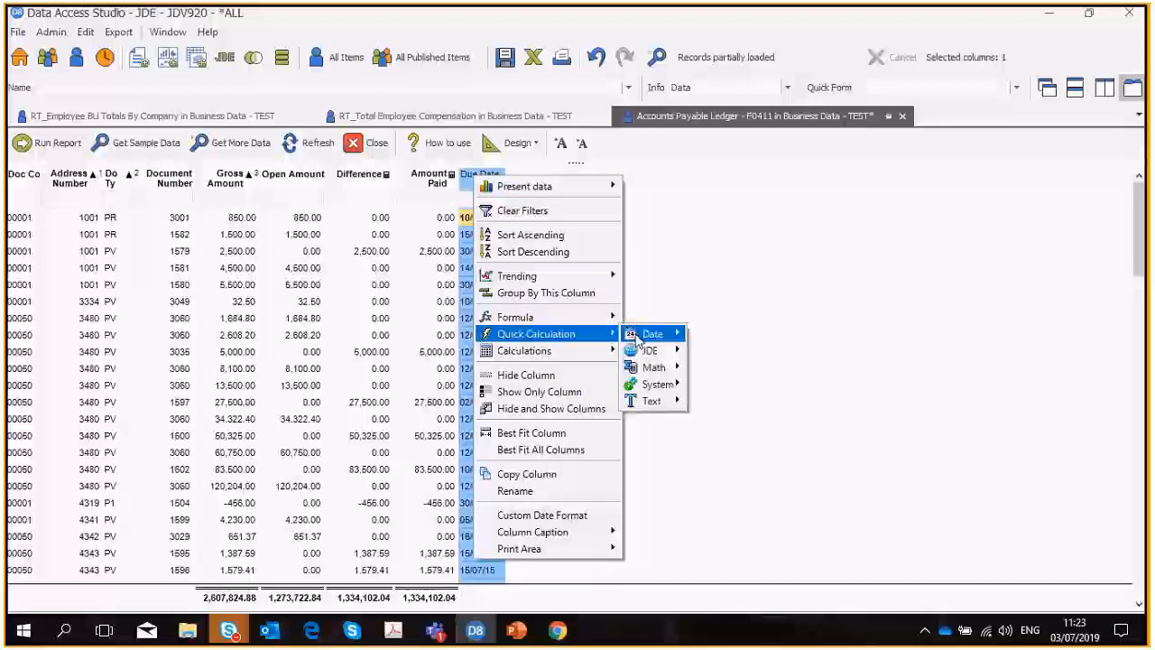
mouse_move(654, 334)
click(740, 592)
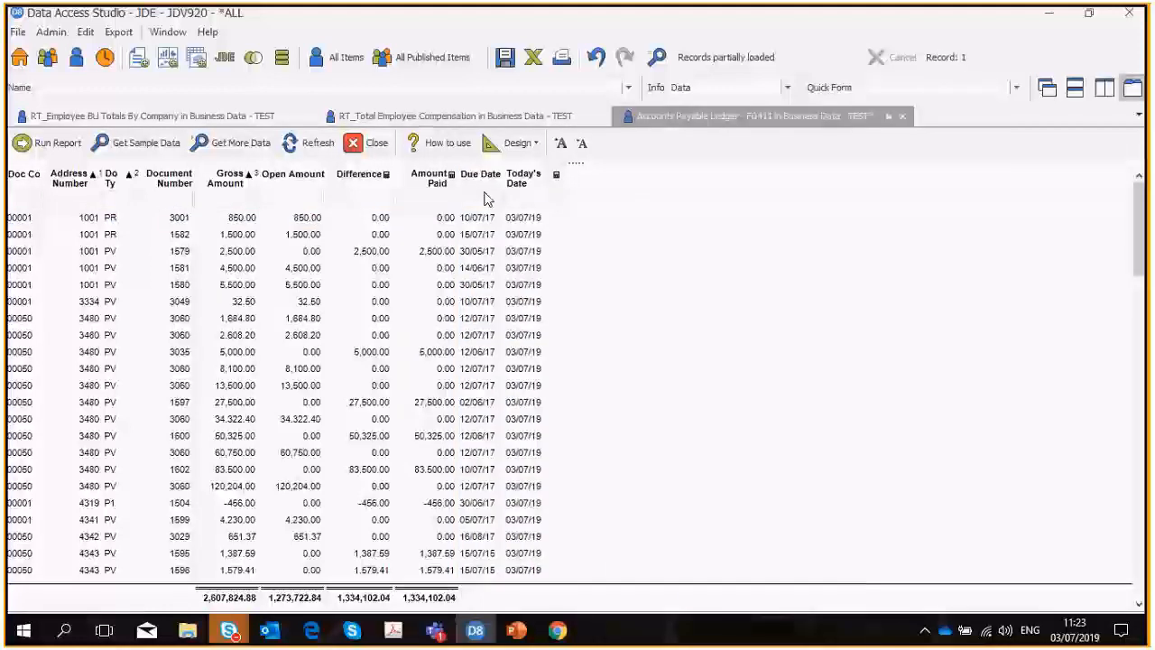
drag(522, 178, 492, 185)
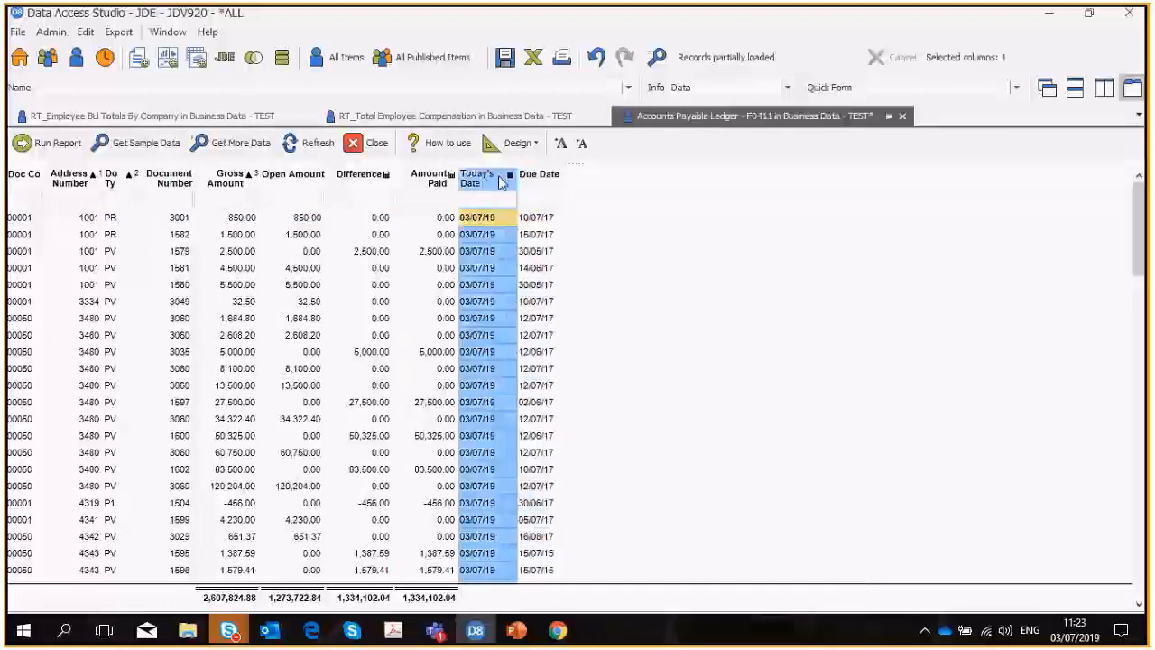
Add a Date Difference quick calculation of the Today's Date and Due Date columns.
ctrl+click(540, 178)
right_click(541, 178)
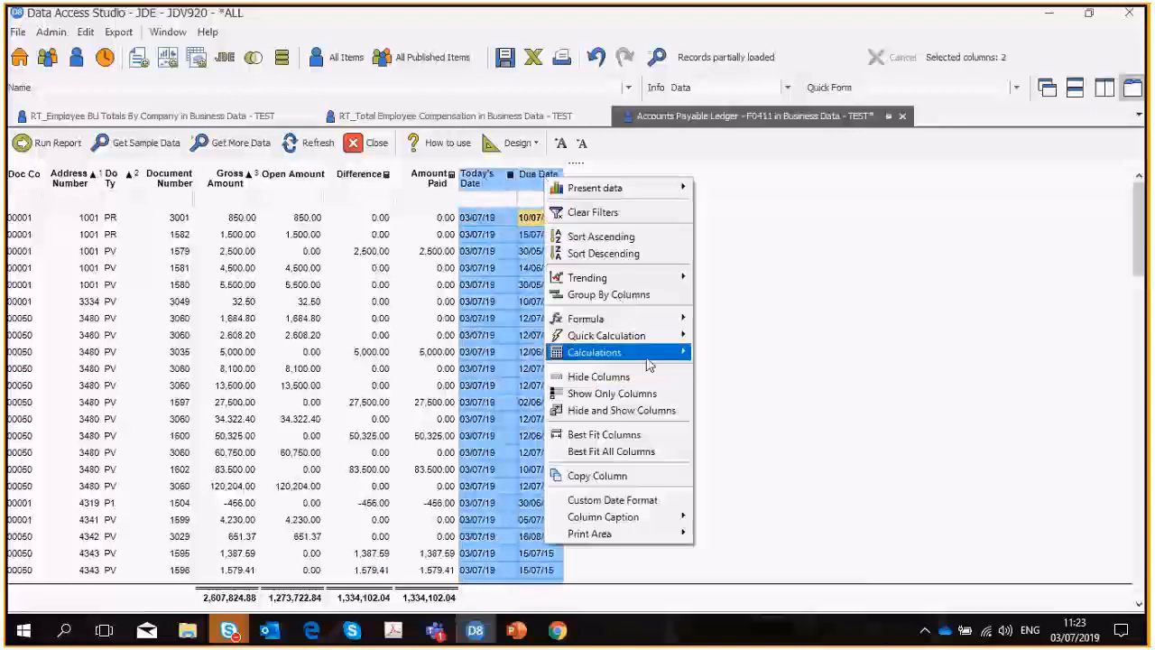
mouse_move(668, 340)
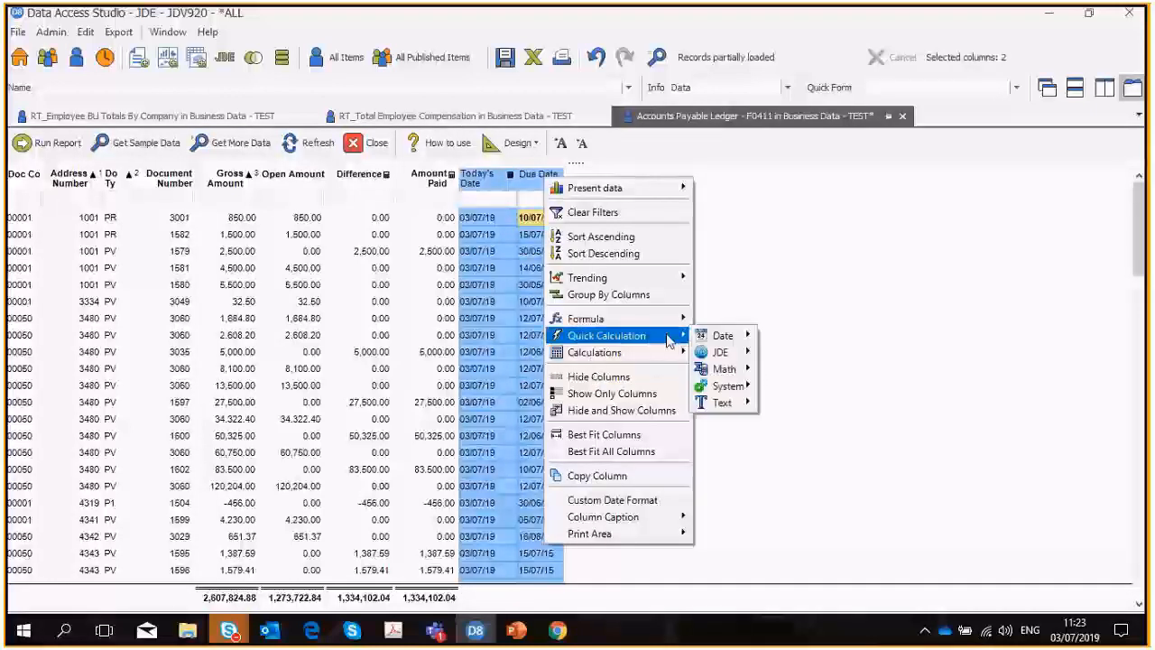
click(799, 336)
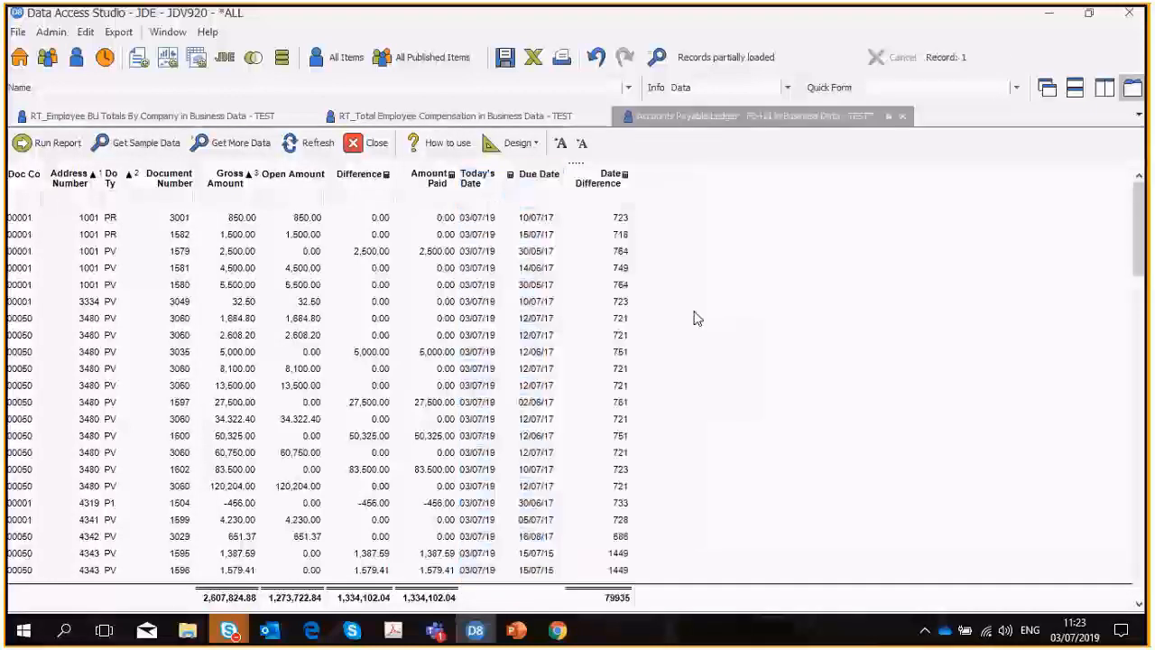
Change the Date Difference calculation's time span units to Months and save the calculation.
click(584, 185)
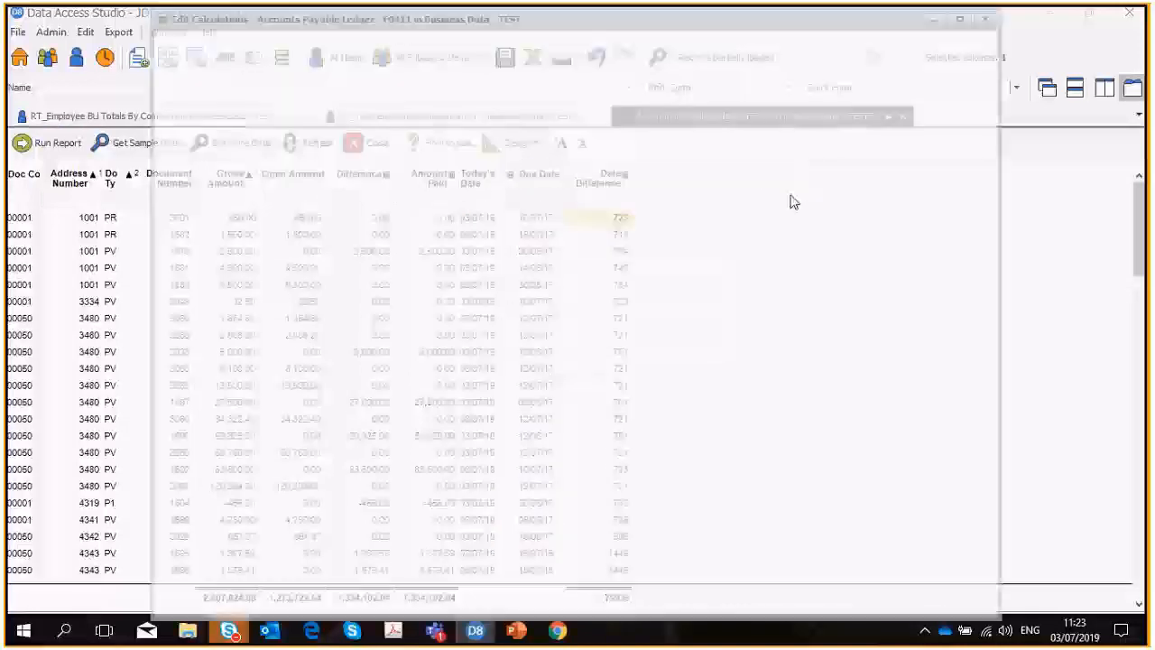
click(937, 141)
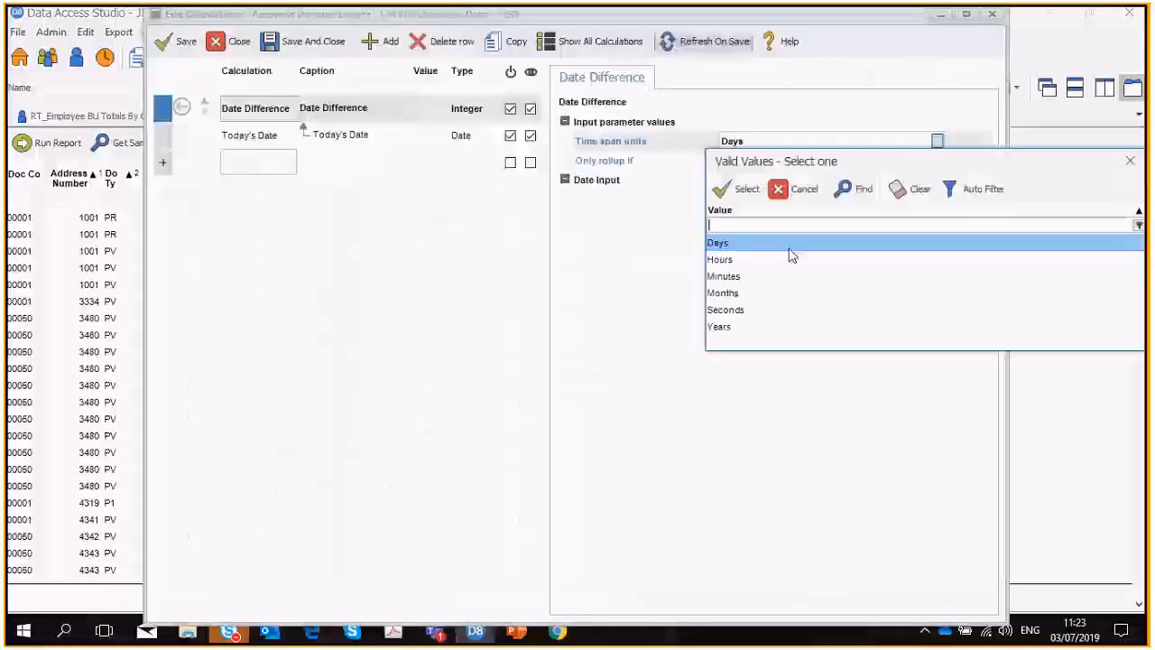
click(748, 296)
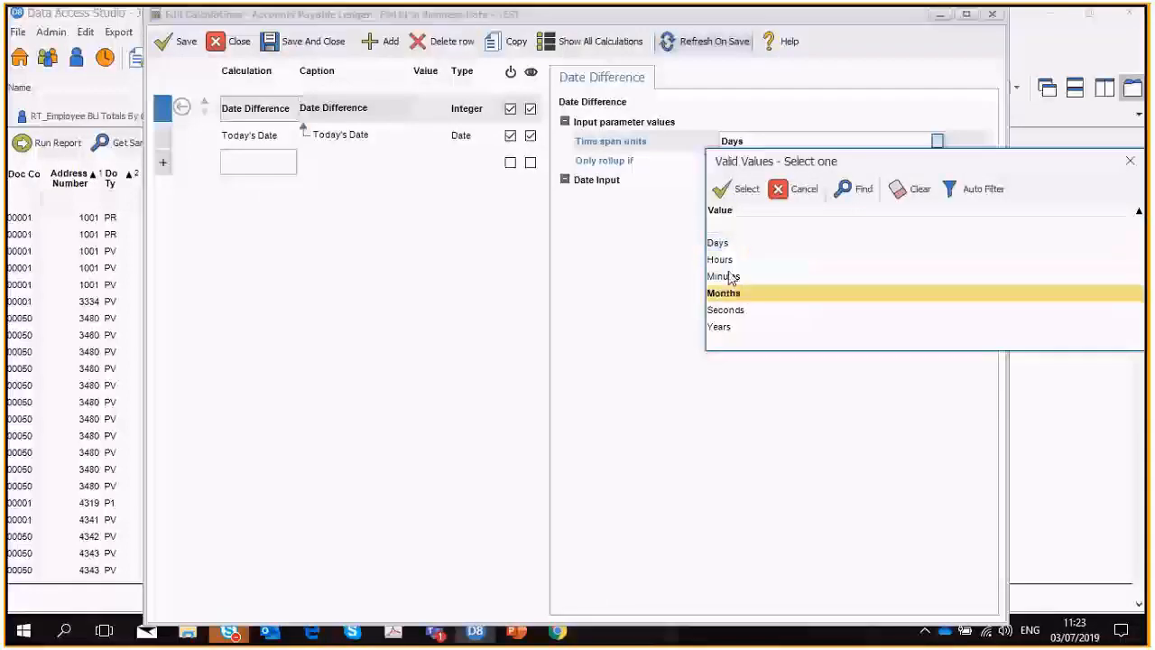
click(732, 191)
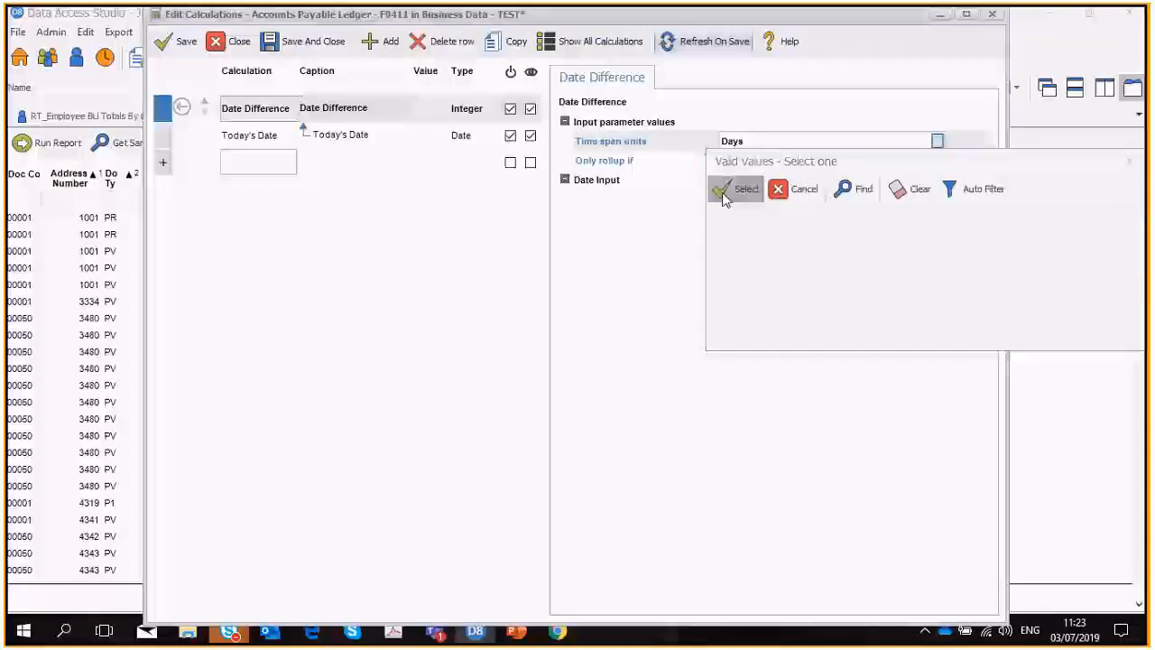
click(305, 42)
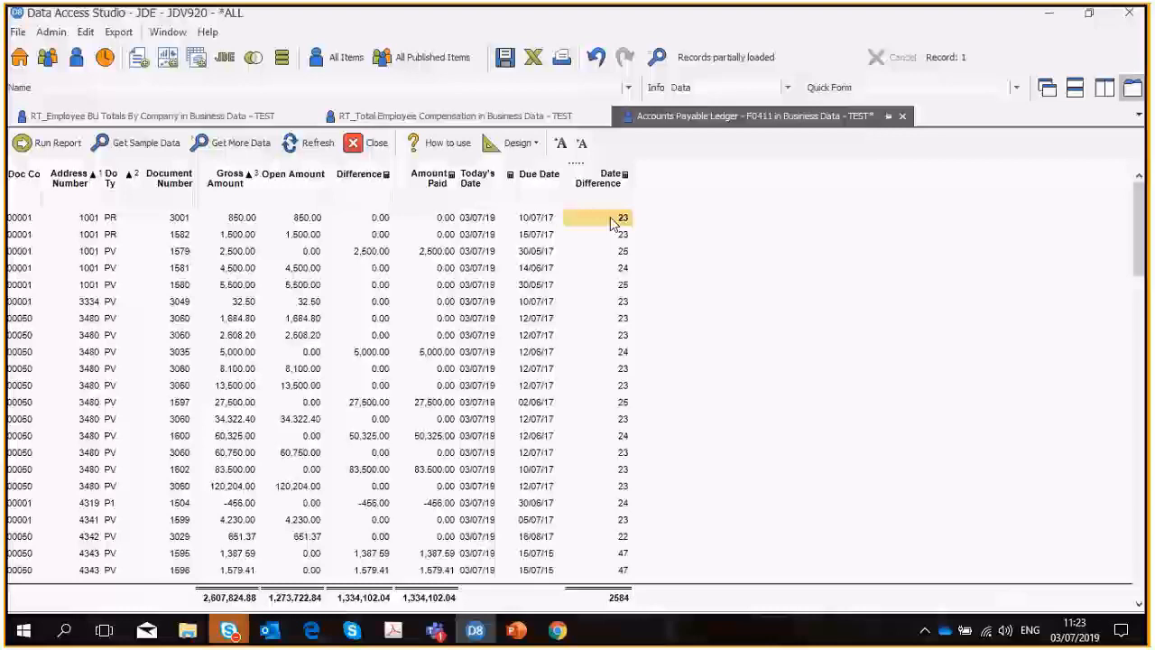
Rename the Date Difference column to "Days Overdue".
right_click(599, 178)
click(619, 496)
click(440, 361)
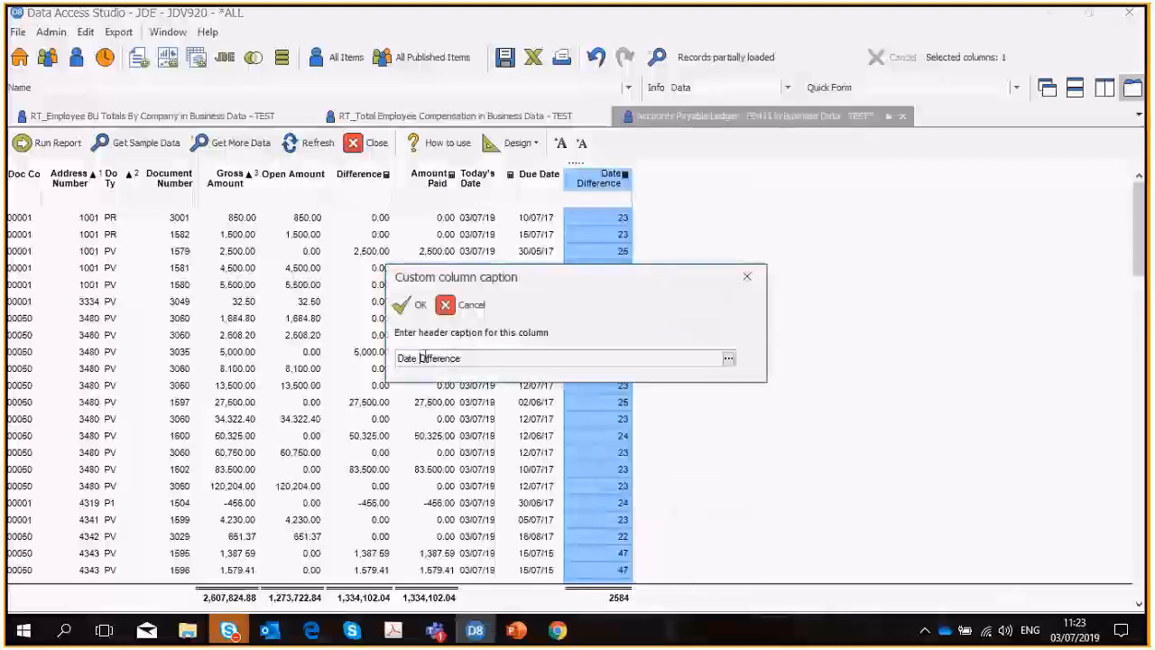
double_click(426, 358)
key(BackSpace)
double_click(434, 358)
text(Da)
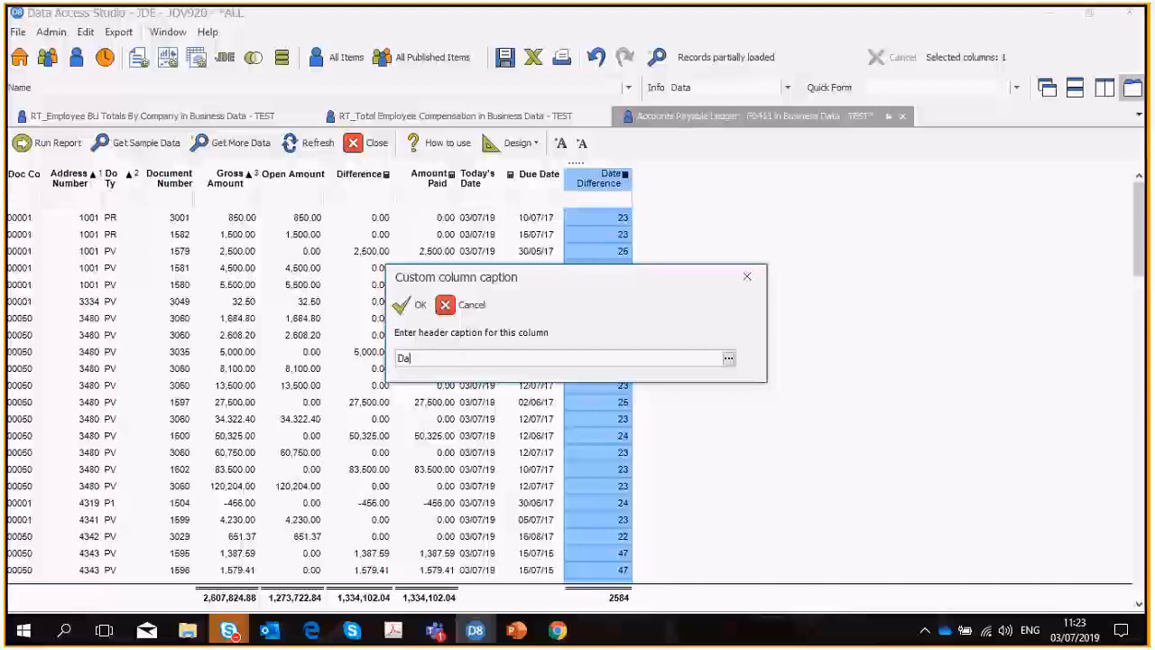
text(ys Overdue)
click(399, 308)
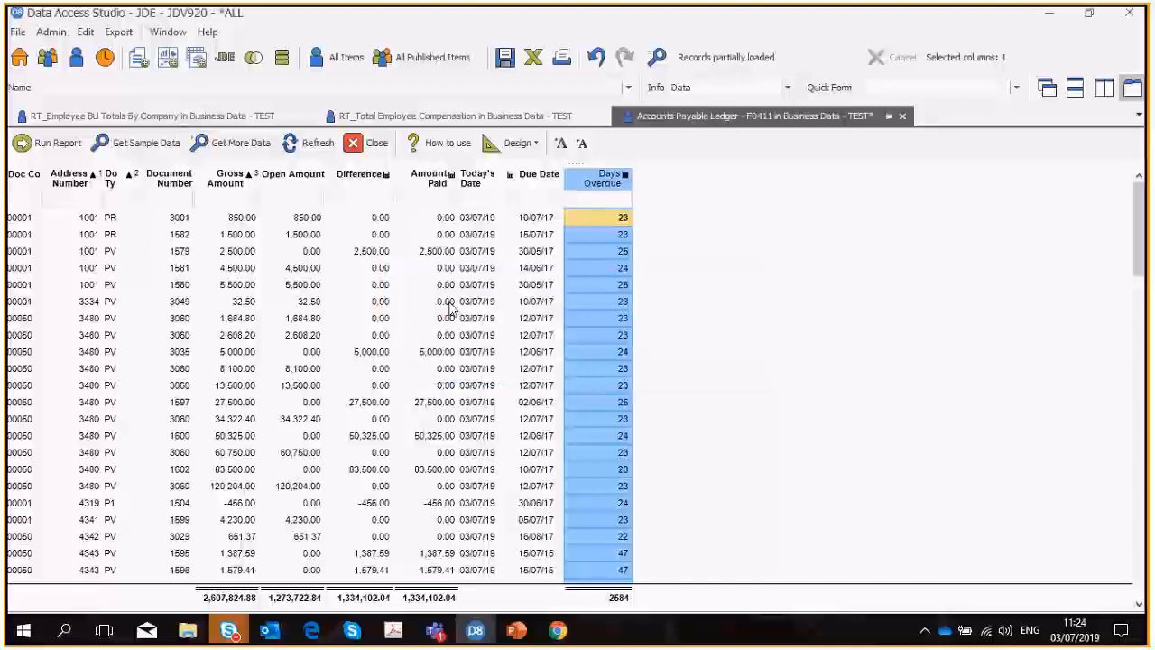
Open the report's calculations for editing and add a Table Lookup calculation.
click(165, 180)
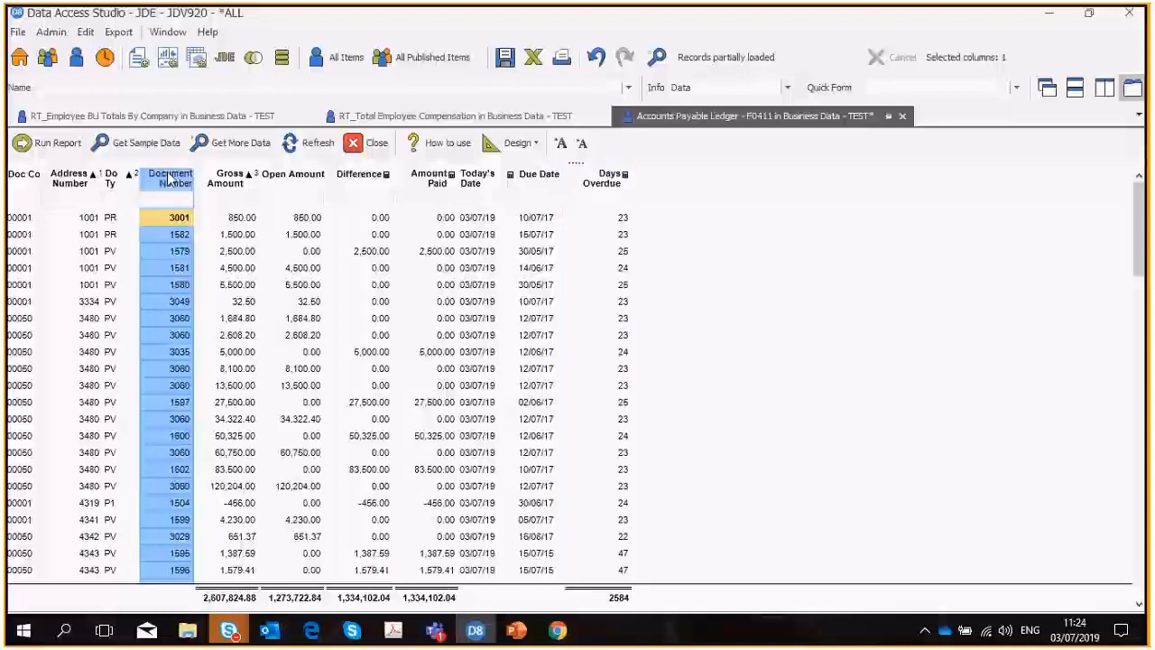
right_click(164, 178)
mouse_move(217, 314)
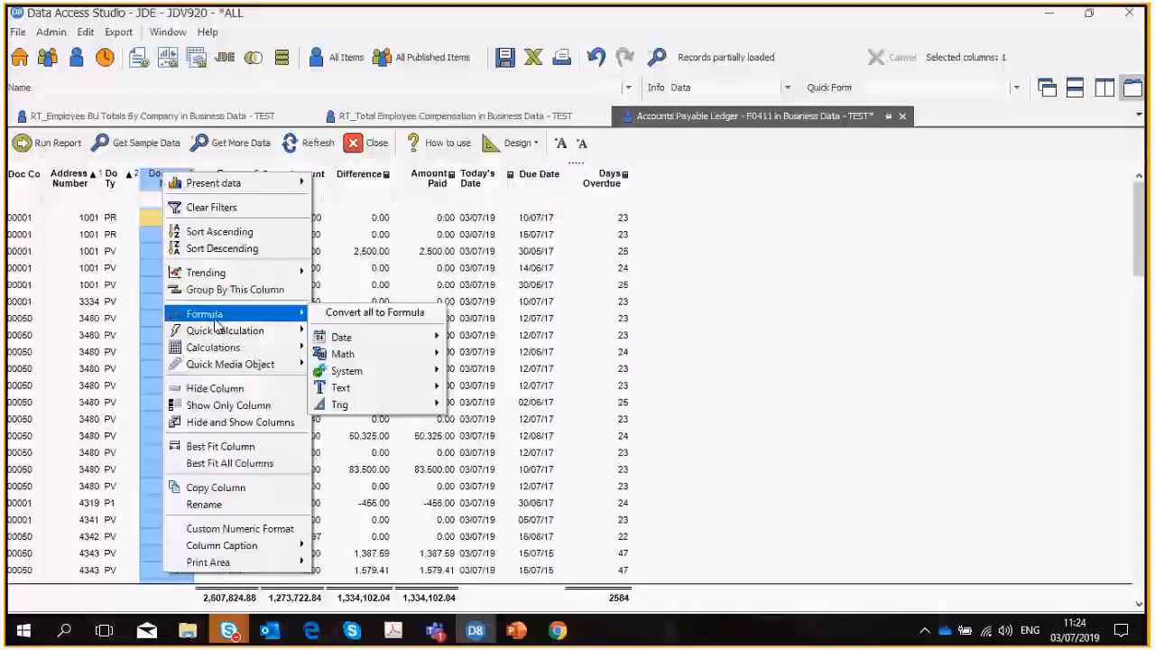
mouse_move(219, 347)
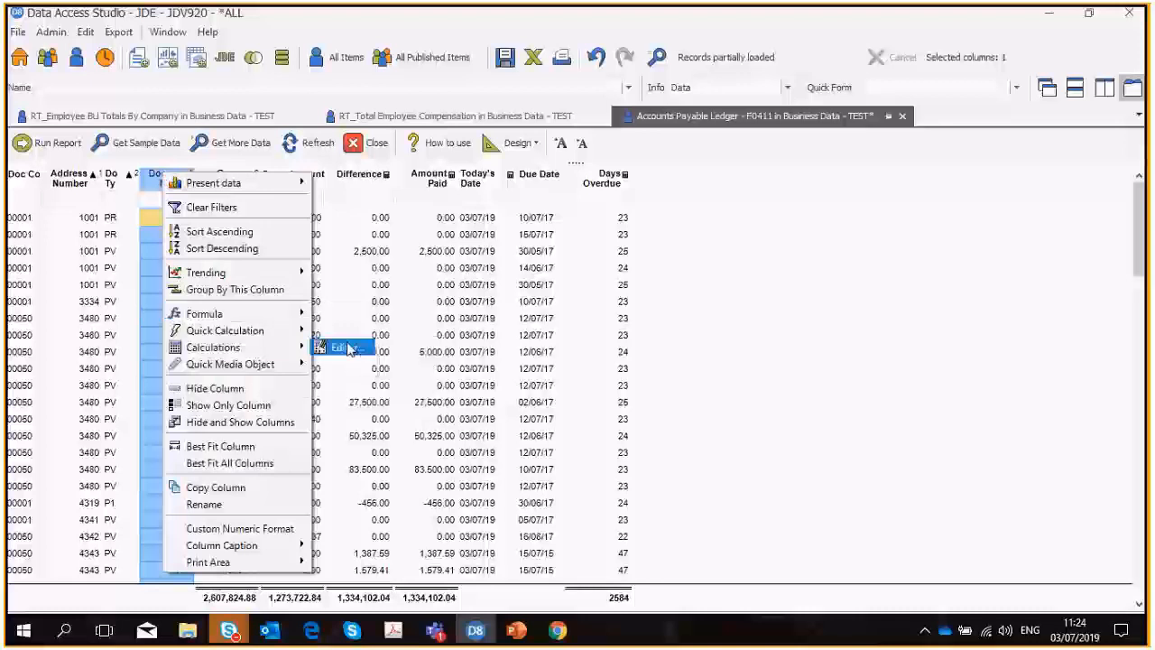
click(346, 348)
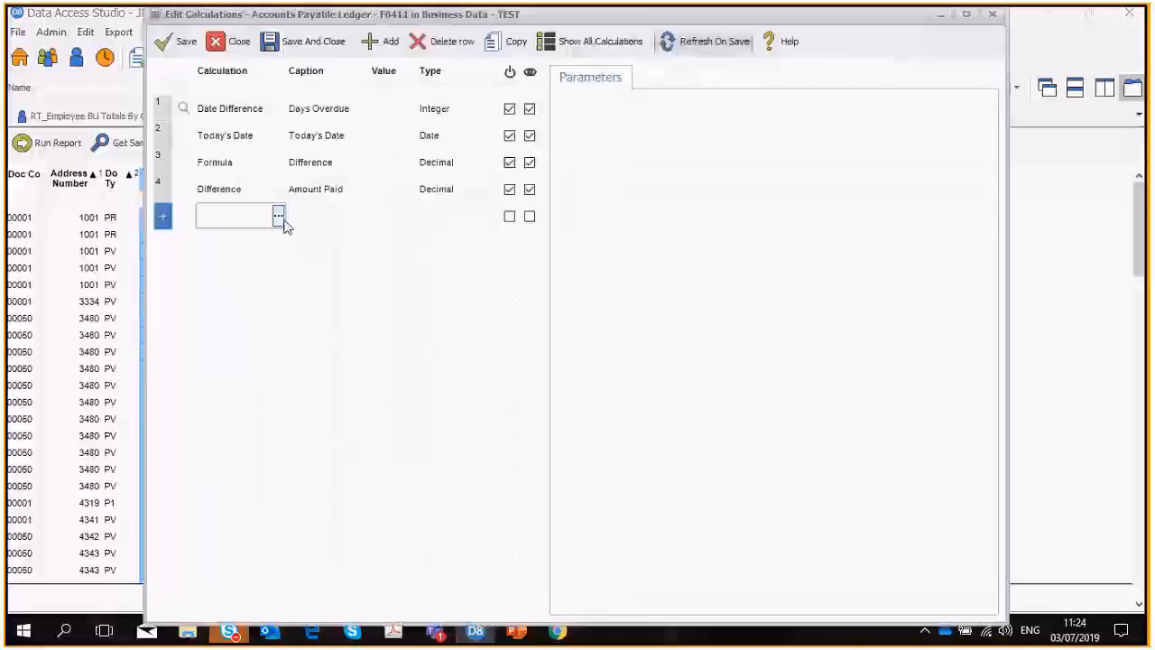
click(279, 221)
double_click(248, 343)
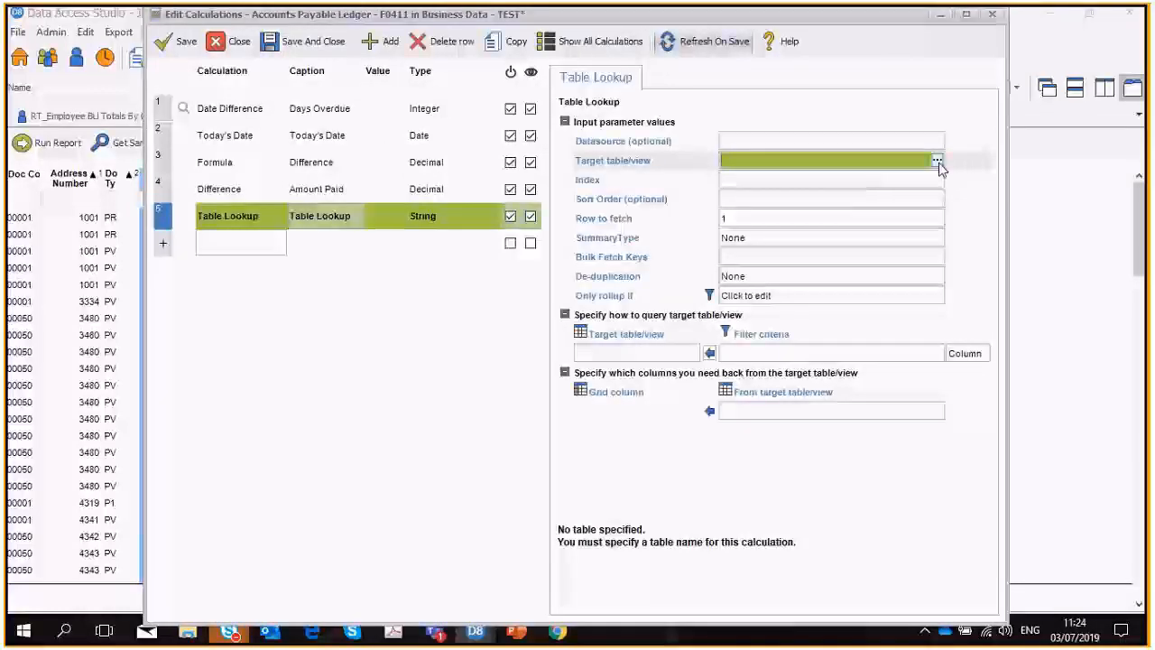
Set the Table Lookup's target table to F0116.
click(797, 157)
text(F041)
text(6)
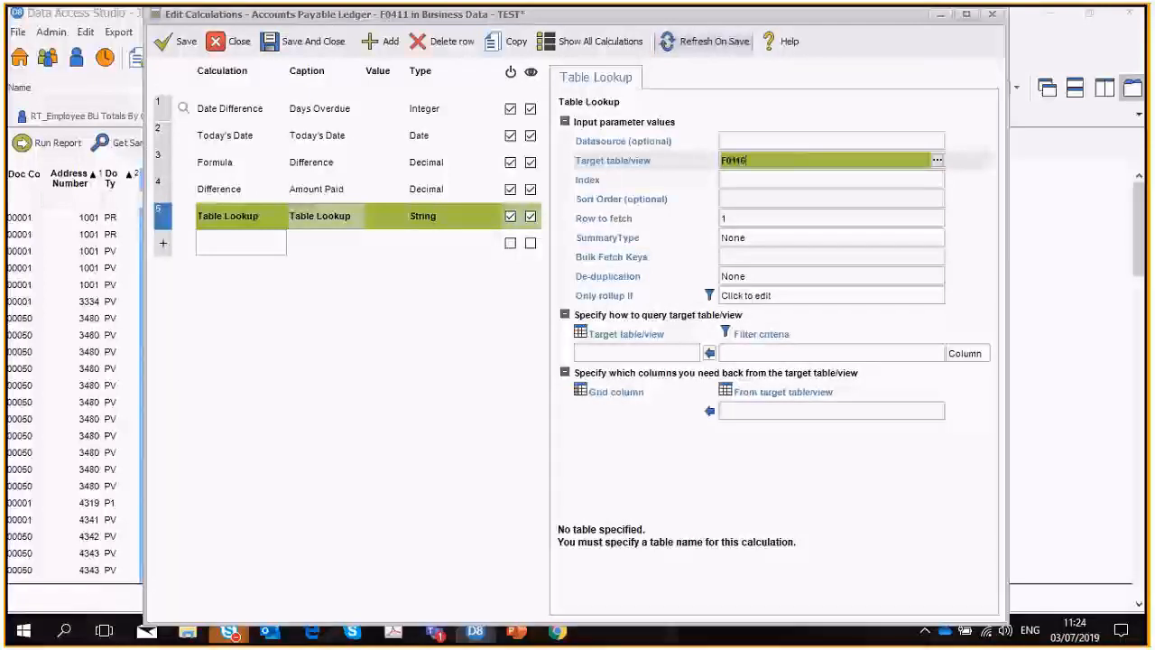
key(Tab)
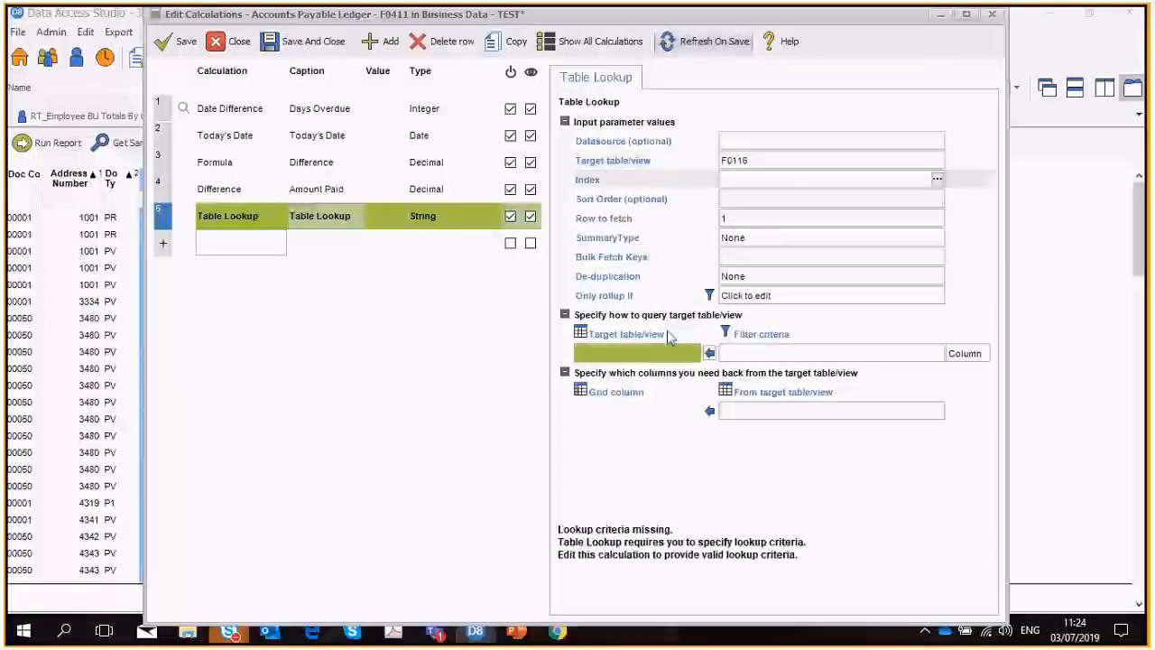
Query the lookup table by matching its Address Number (AN8) field to the report's Address Number column.
click(666, 353)
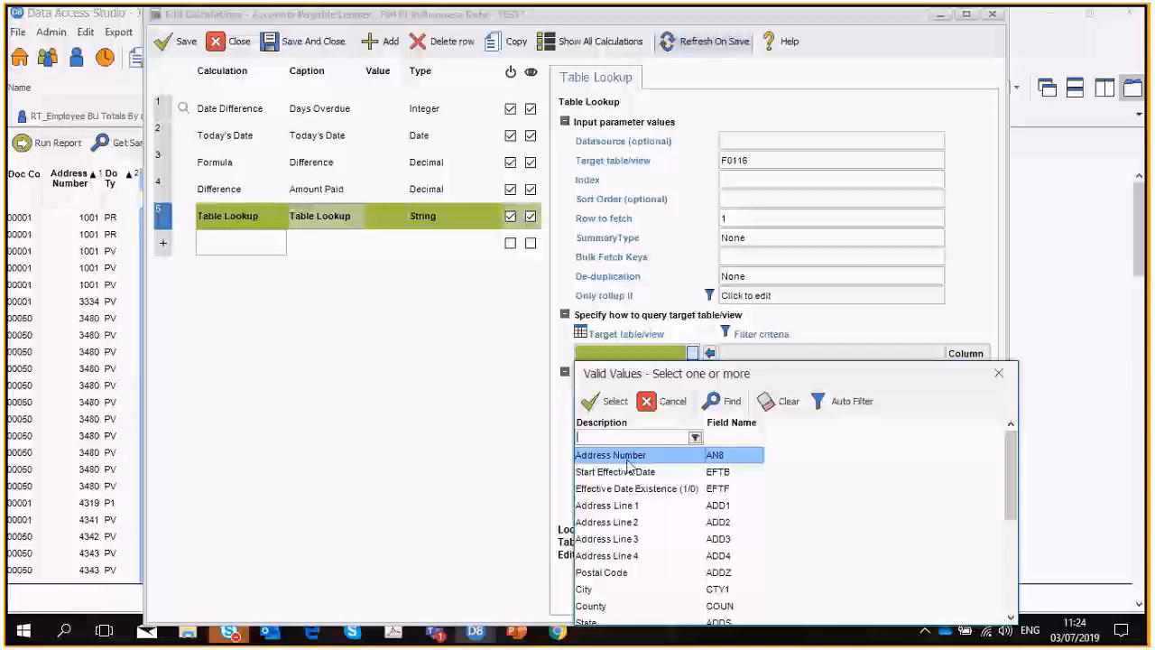
double_click(629, 458)
click(937, 354)
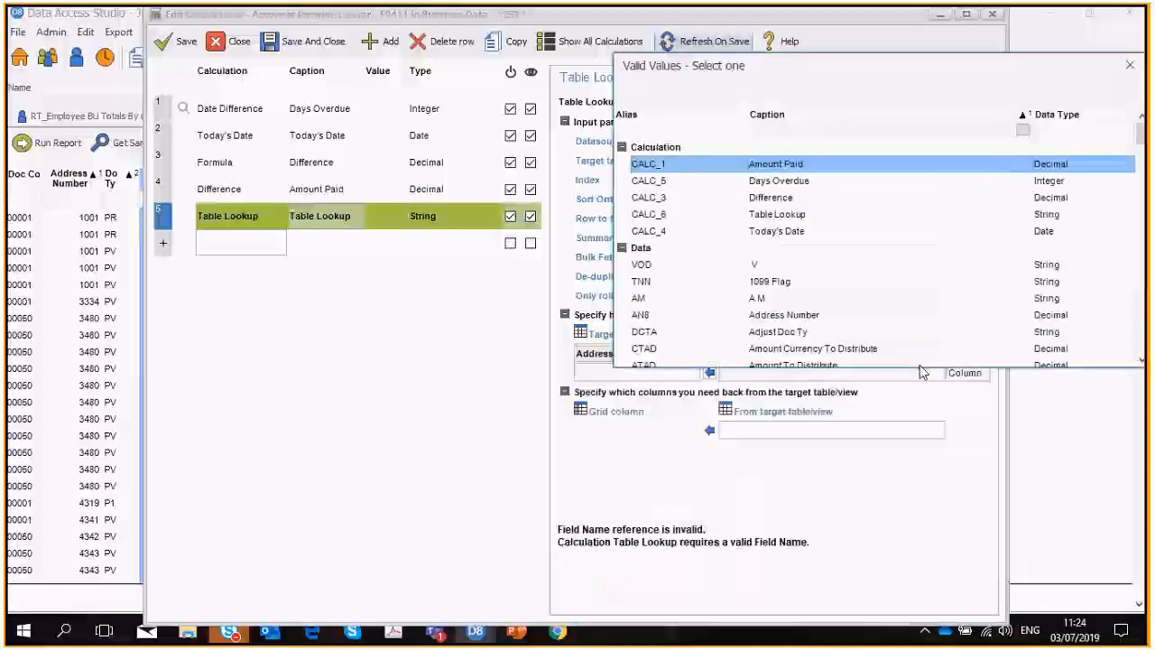
text(add)
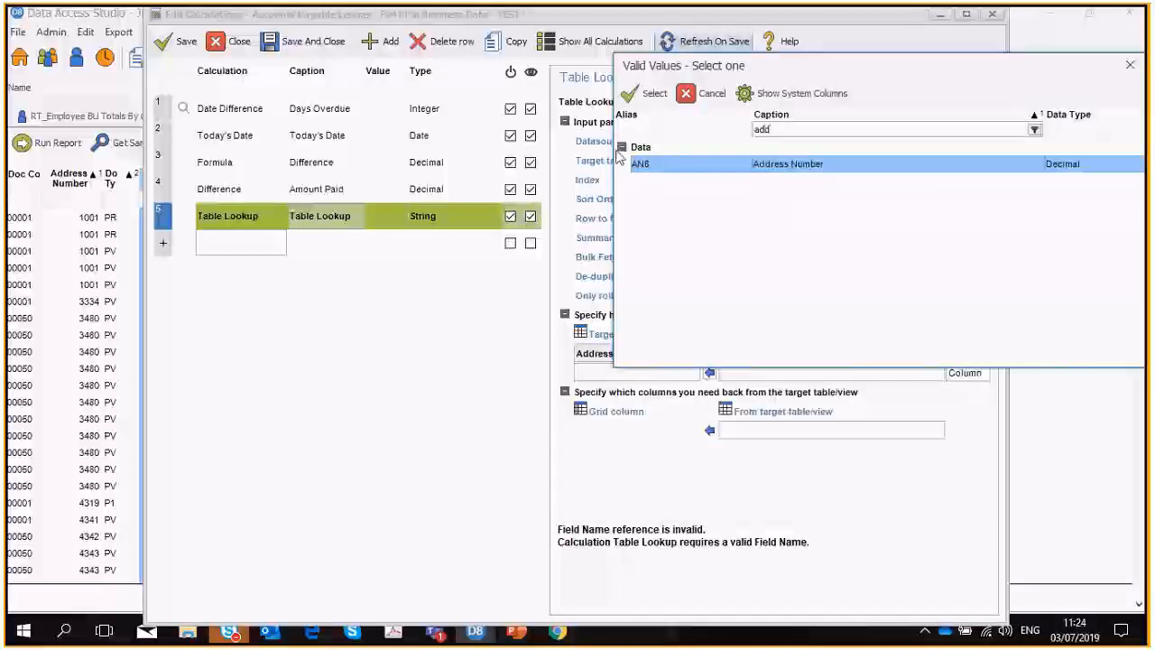
click(636, 94)
Choose City (CTY1) and State (ADDS) as the columns the lookup returns from the target table.
mouse_move(937, 435)
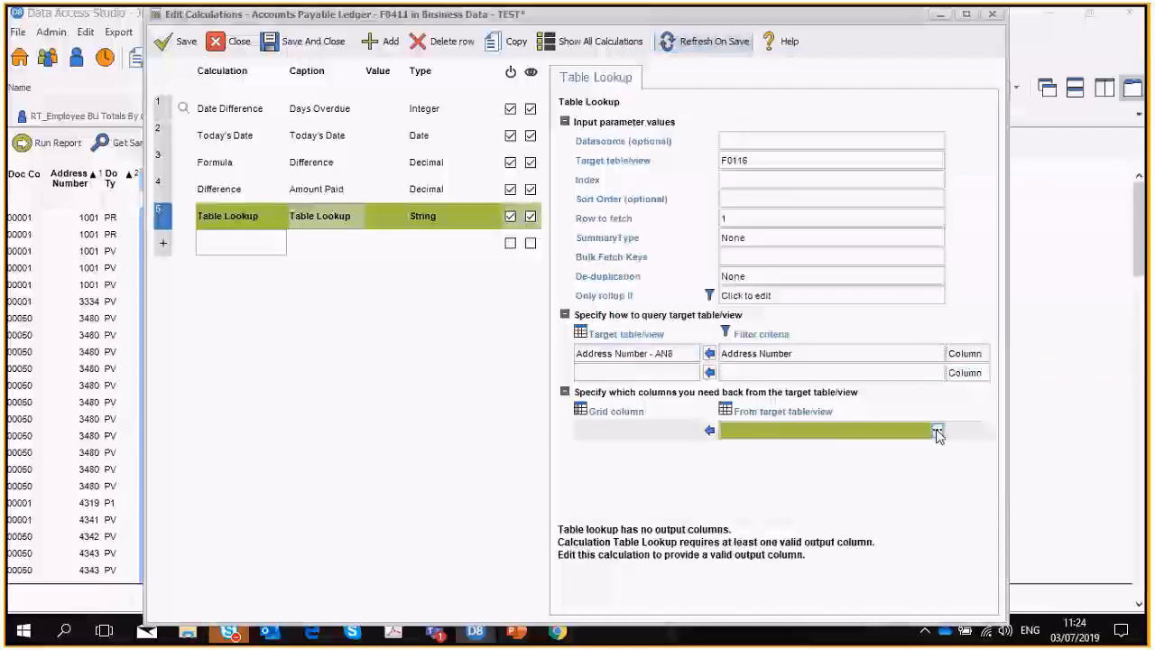
click(937, 433)
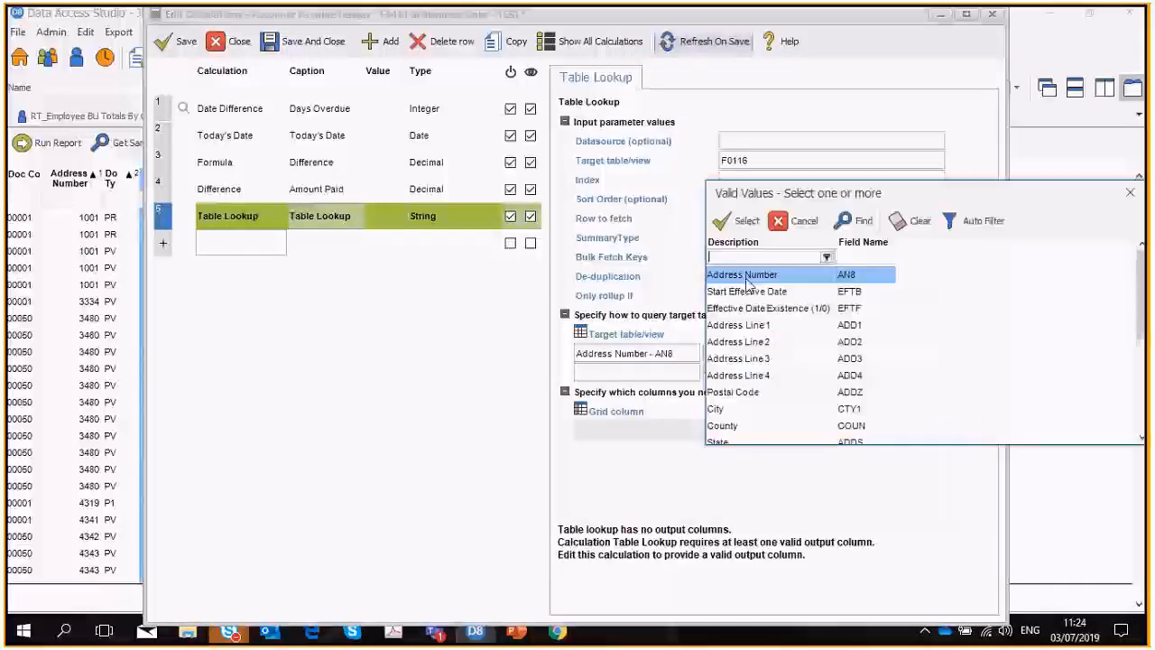
click(729, 410)
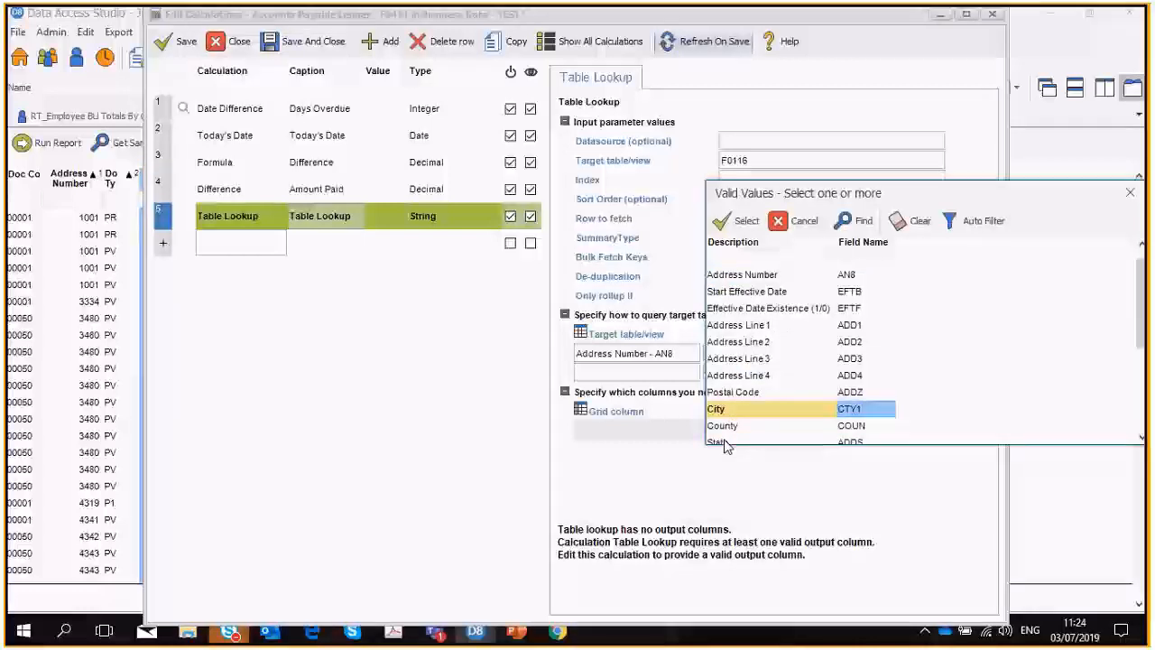
click(726, 442)
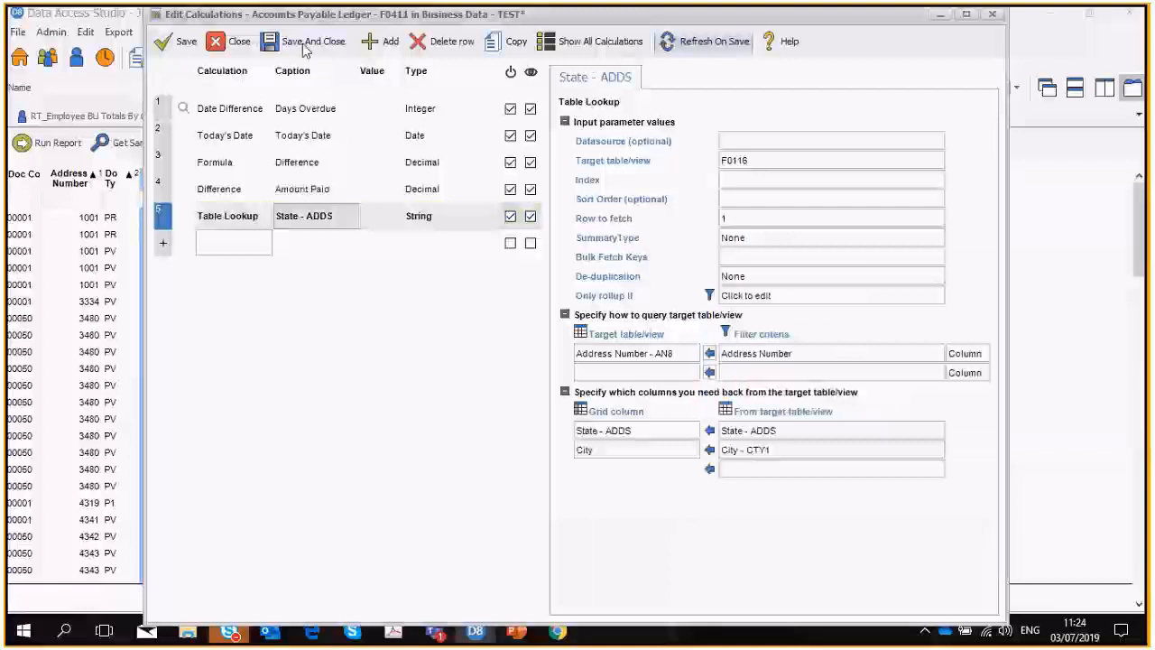
Save and close the calculations, and move the State - ADDS column after Address Number and the City column after Do Ty.
click(305, 45)
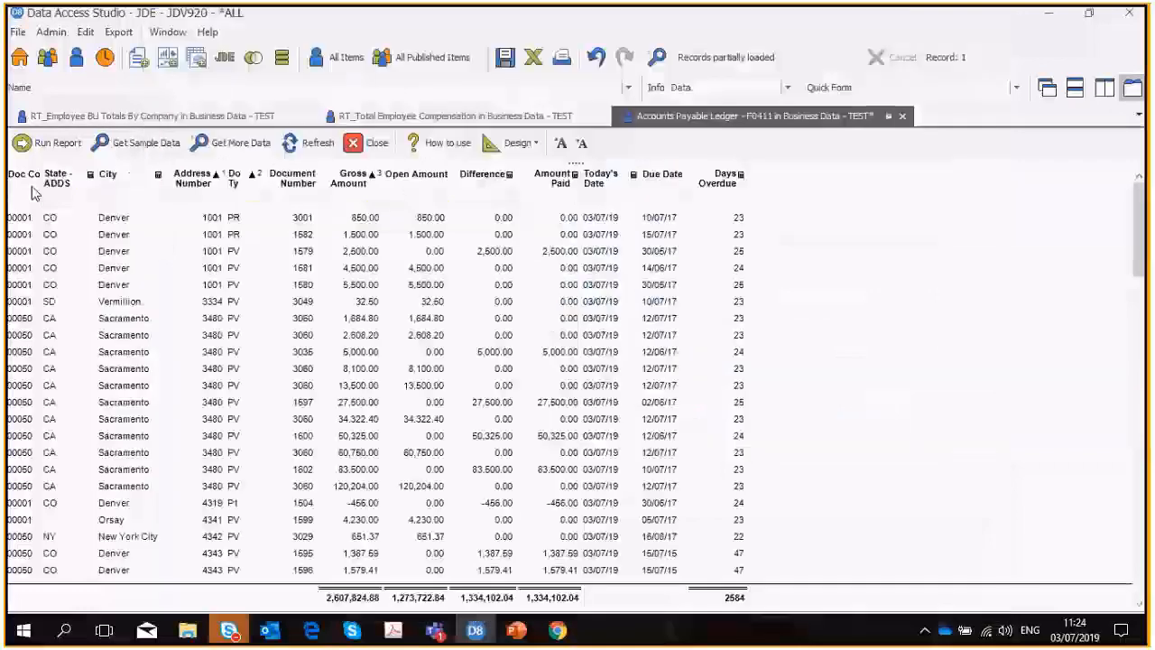
drag(63, 180, 221, 185)
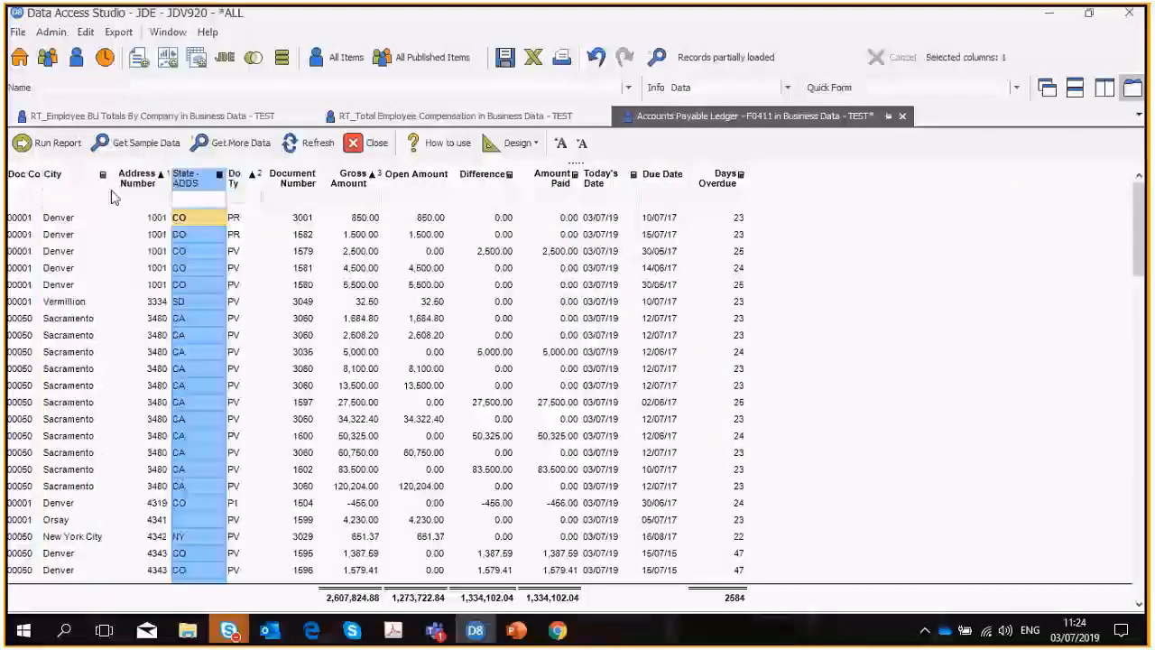
drag(76, 185, 251, 182)
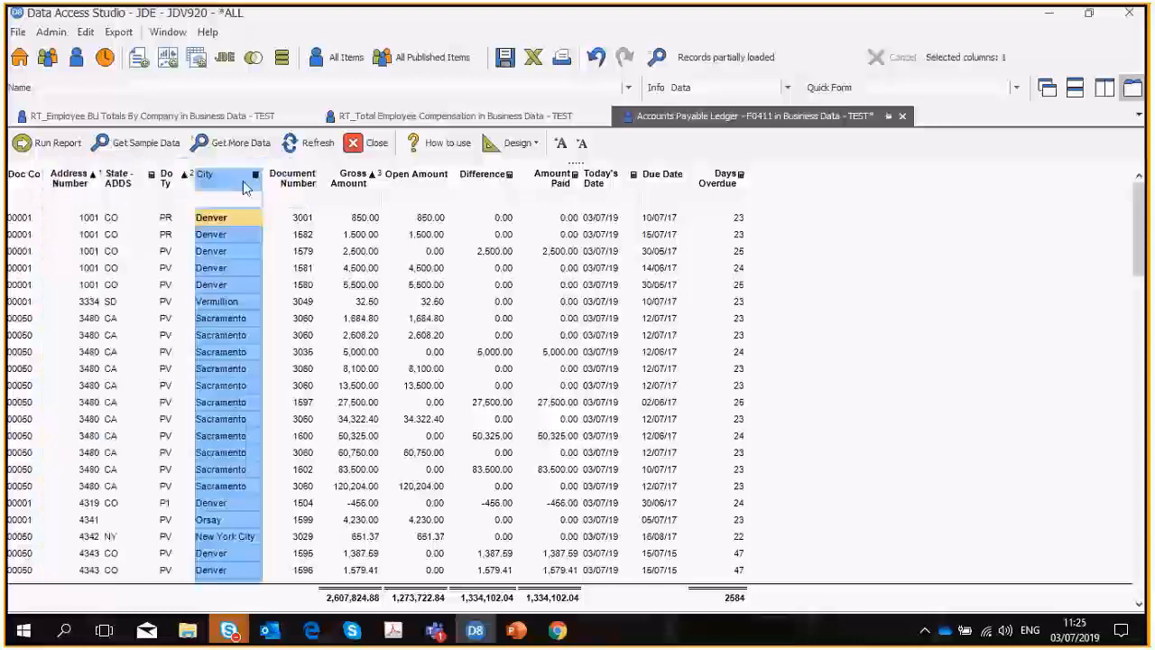
Add the description column for Address Number and concatenate the address number and description columns with a quick text calculation.
double_click(71, 181)
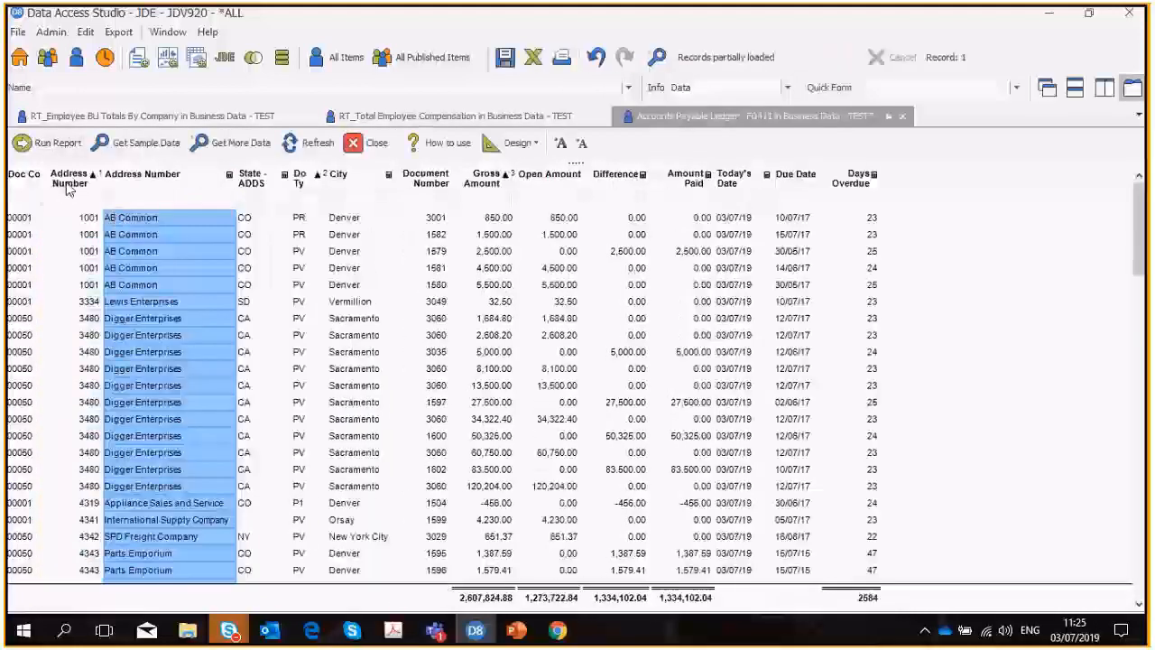
ctrl+click(69, 180)
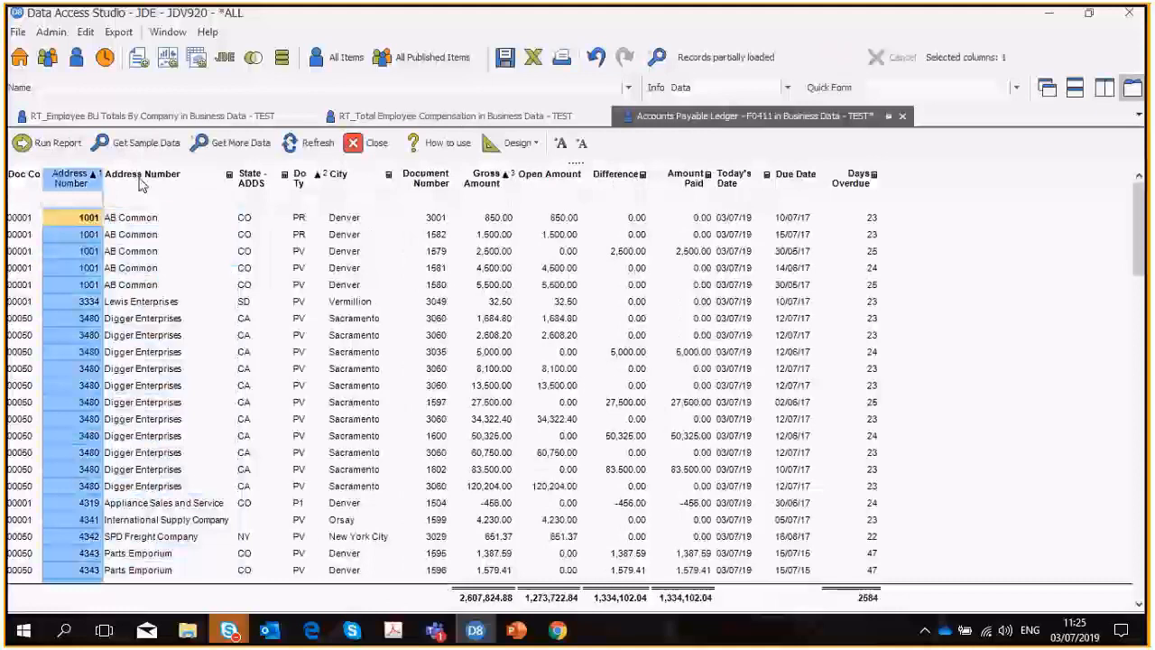
right_click(141, 180)
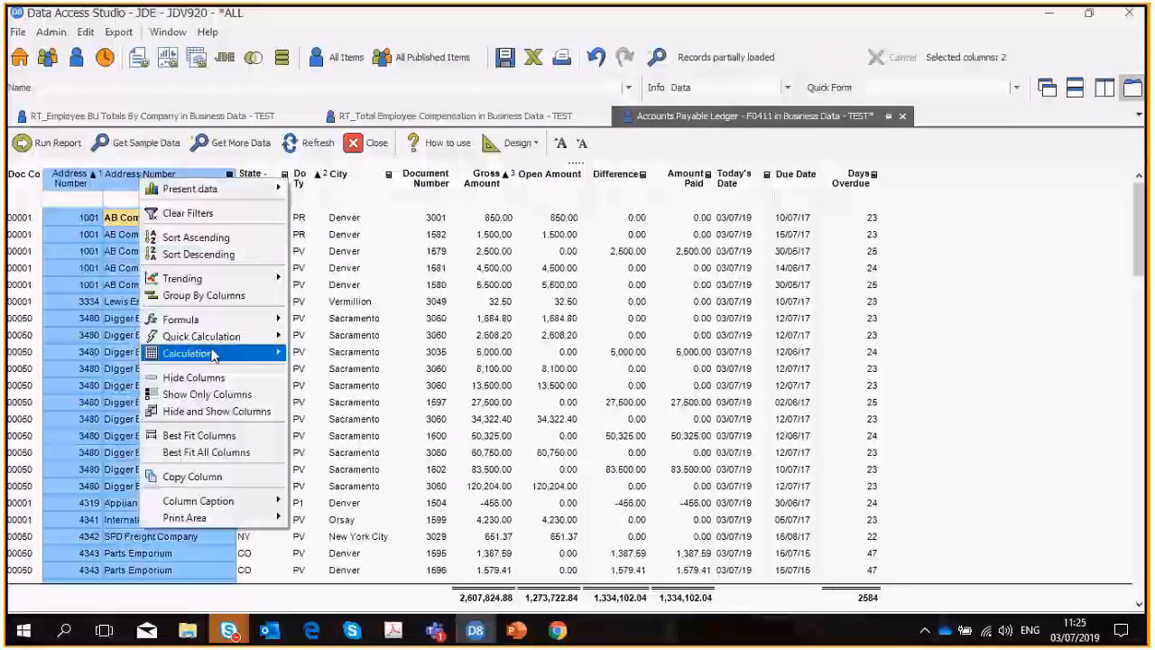
mouse_move(213, 355)
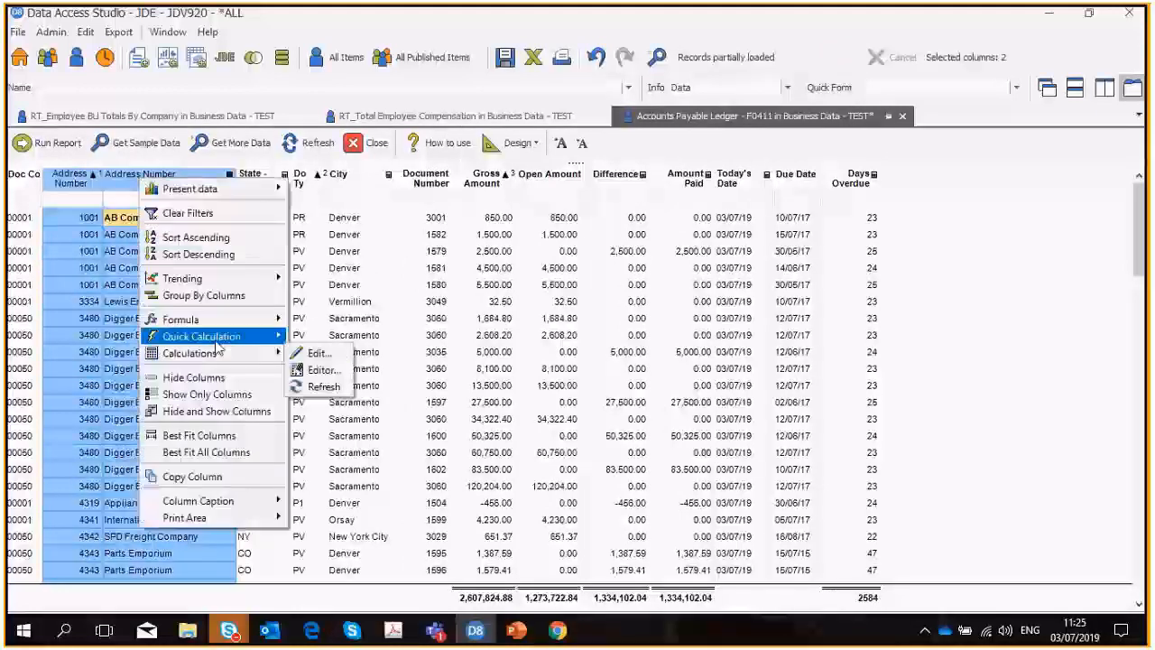
mouse_move(331, 408)
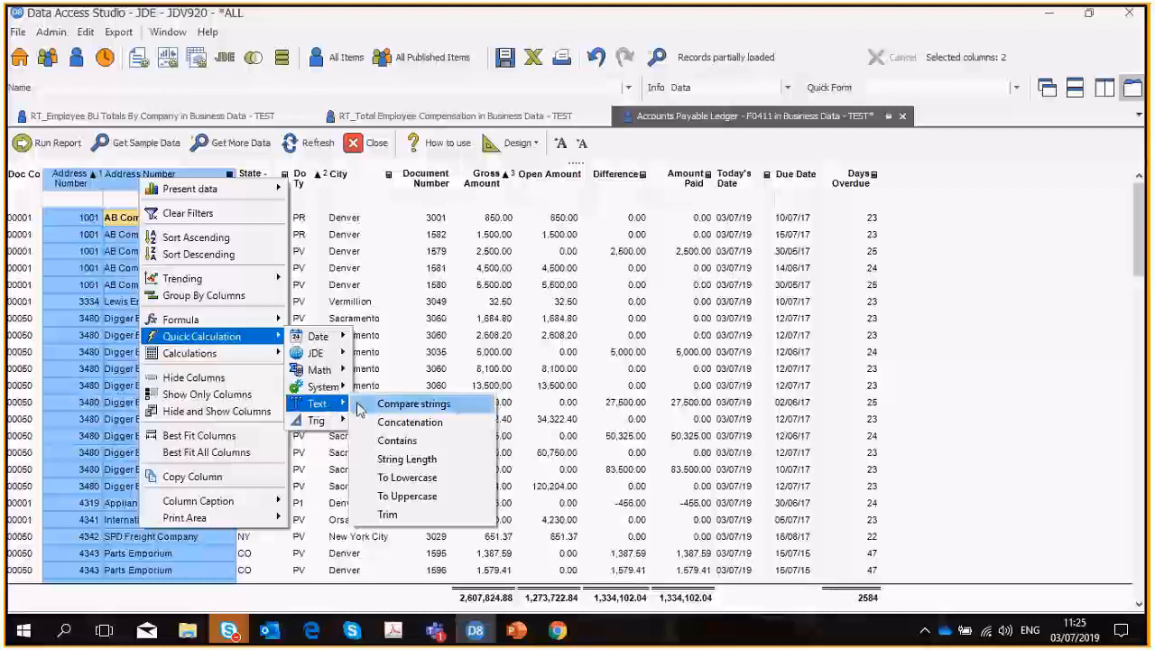
click(403, 421)
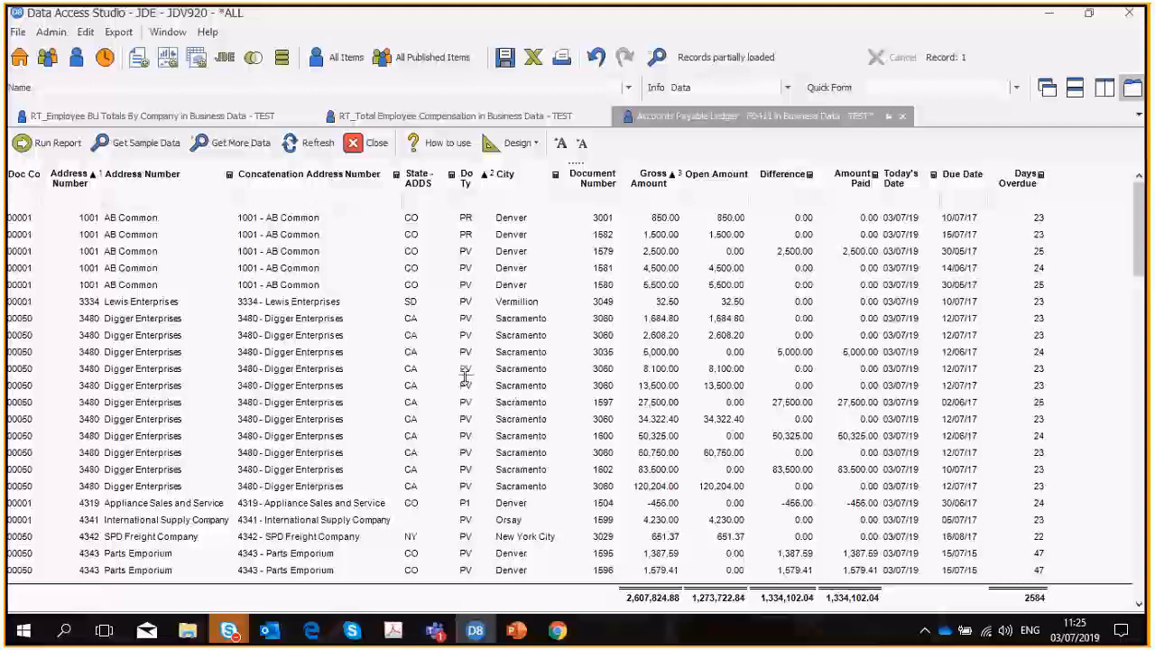
right_click(137, 305)
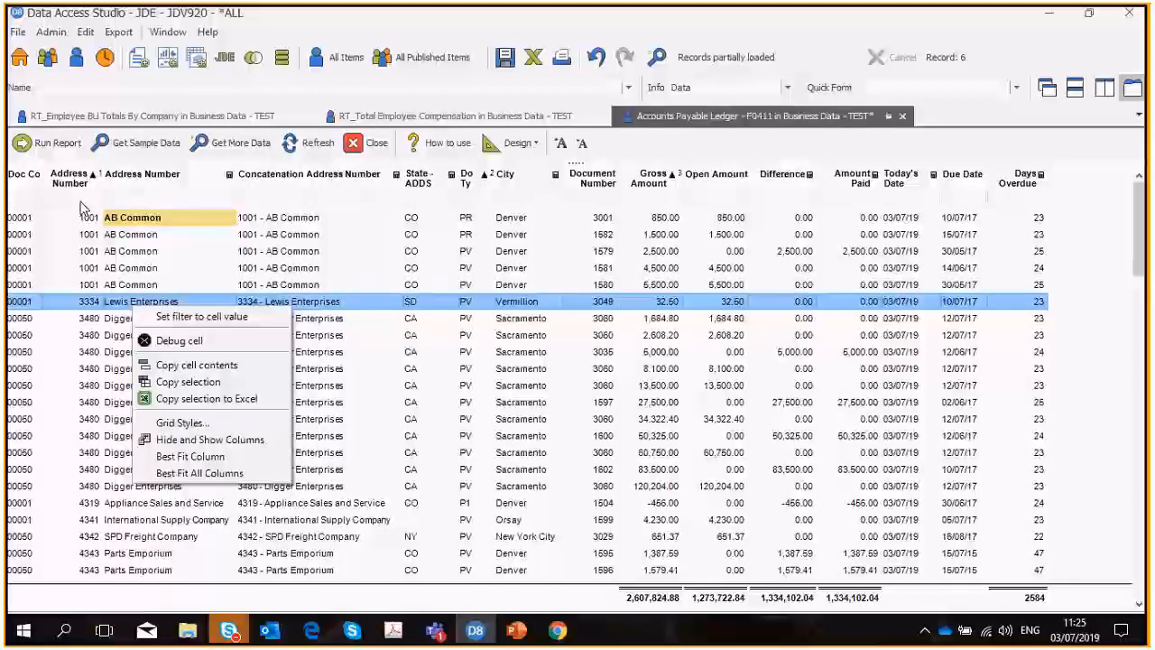
right_click(126, 217)
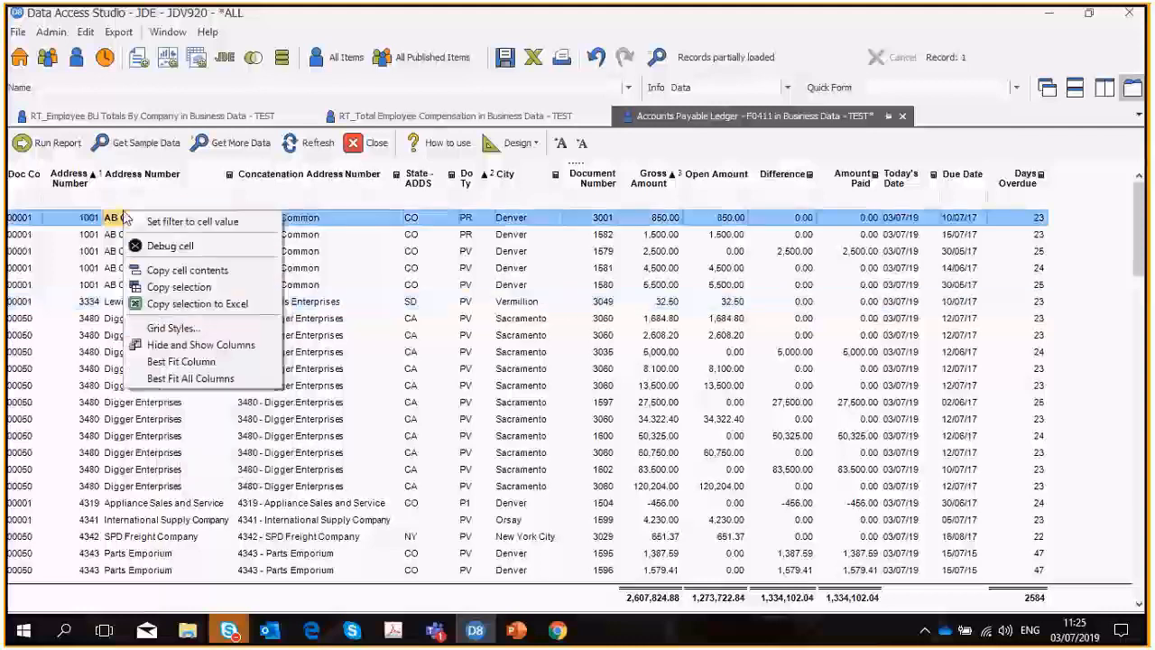
Group the report by the Doc Co and numeric Address Number columns.
click(25, 177)
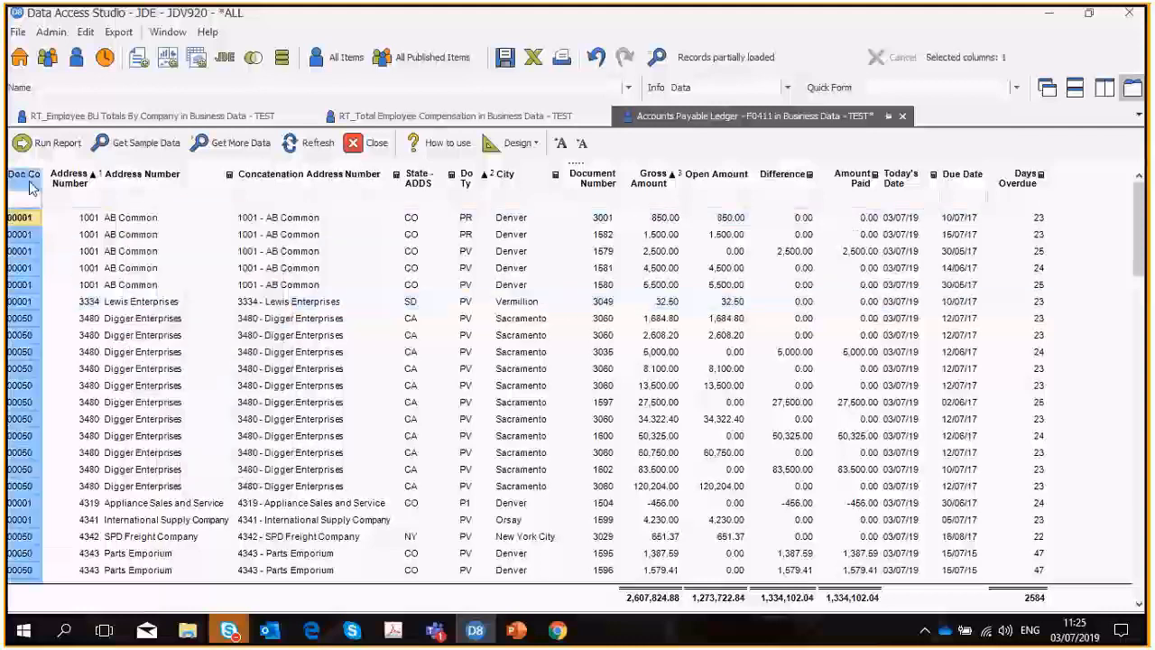
ctrl+click(80, 182)
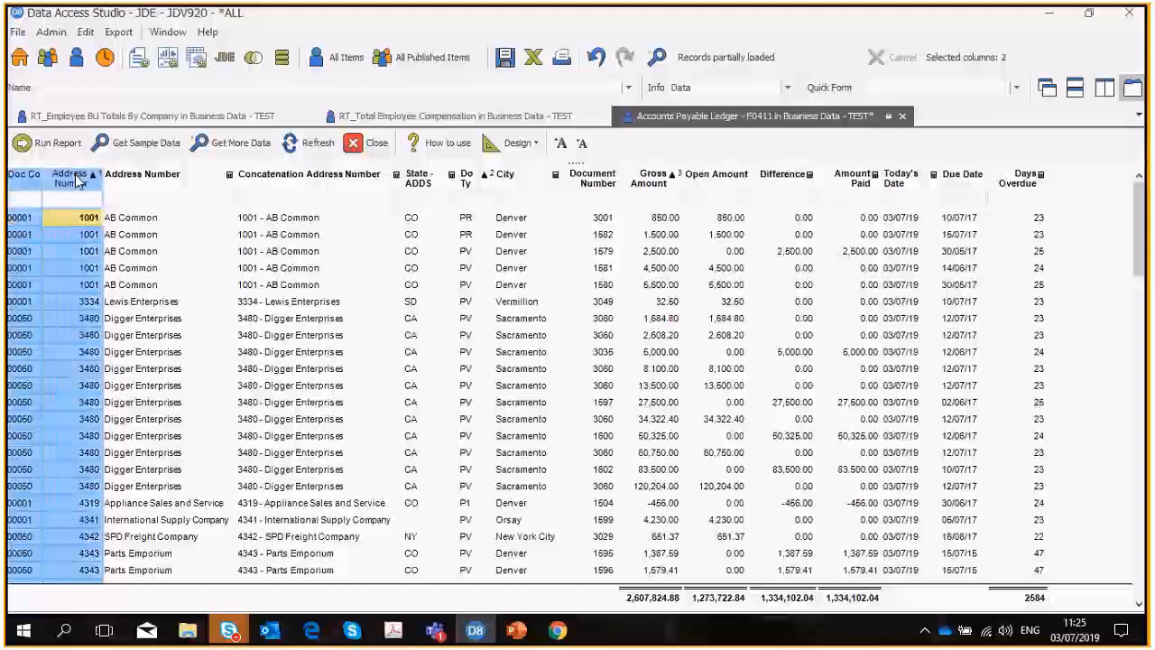
right_click(79, 180)
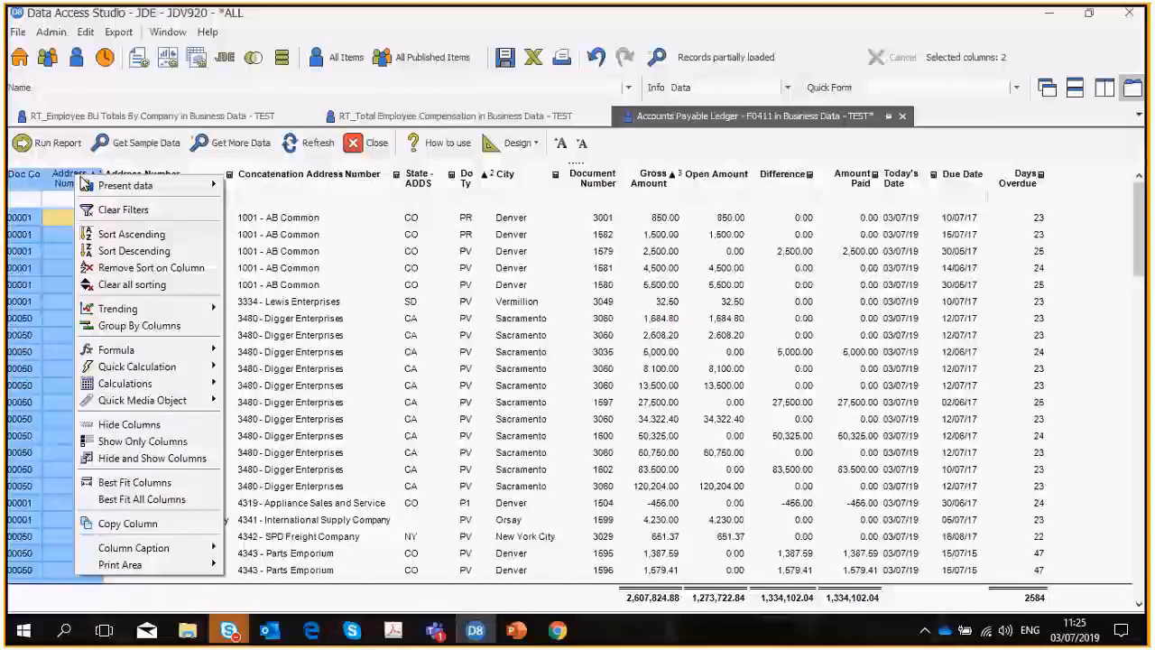
click(139, 325)
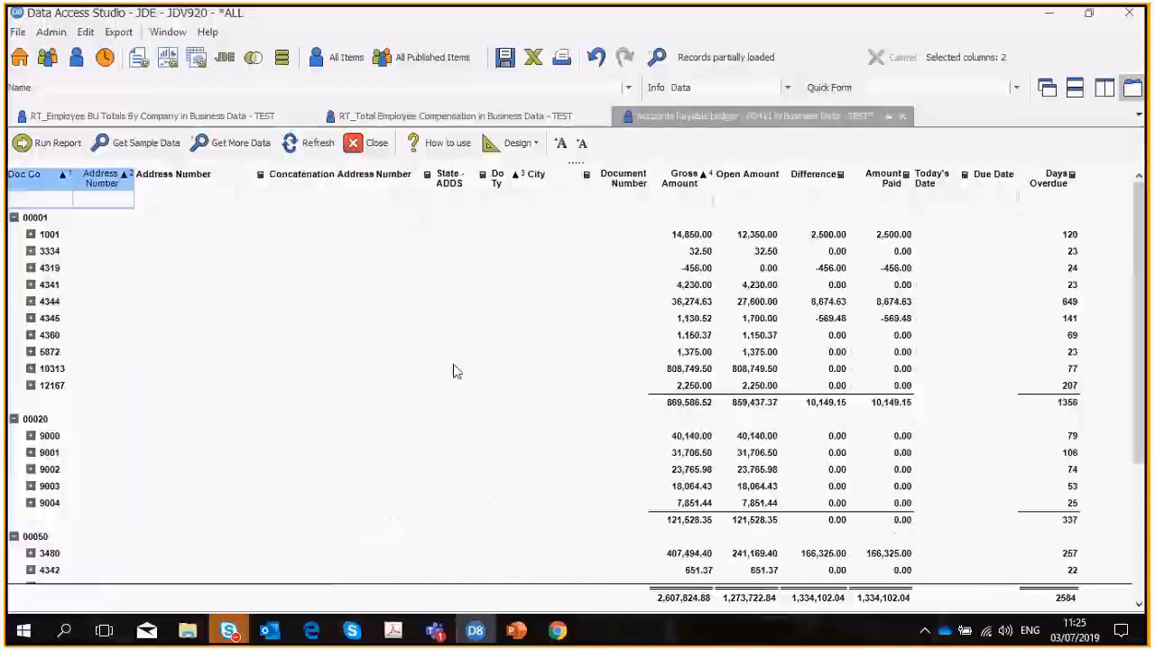
Clear all grouping from the report.
right_click(102, 253)
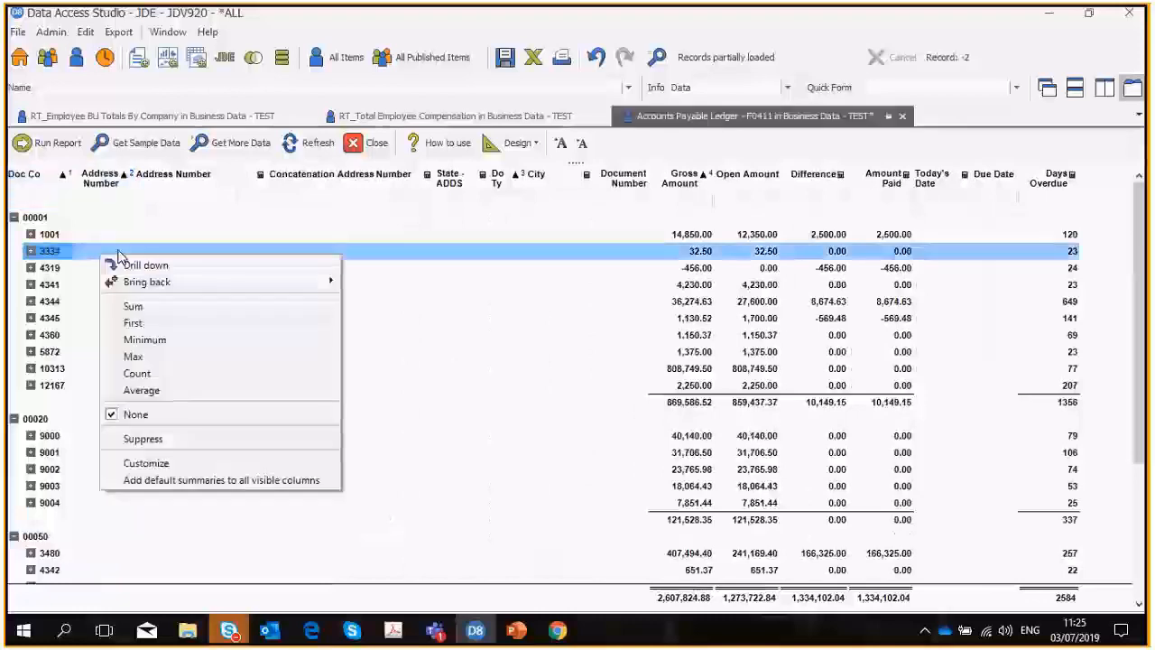
right_click(51, 185)
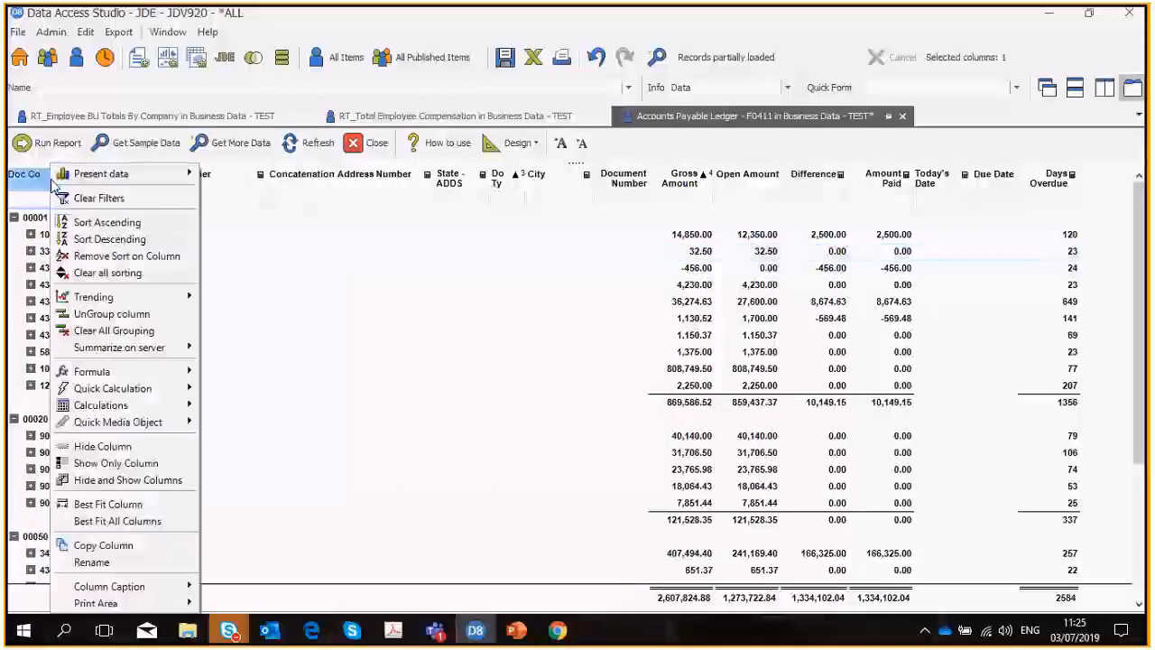
click(127, 334)
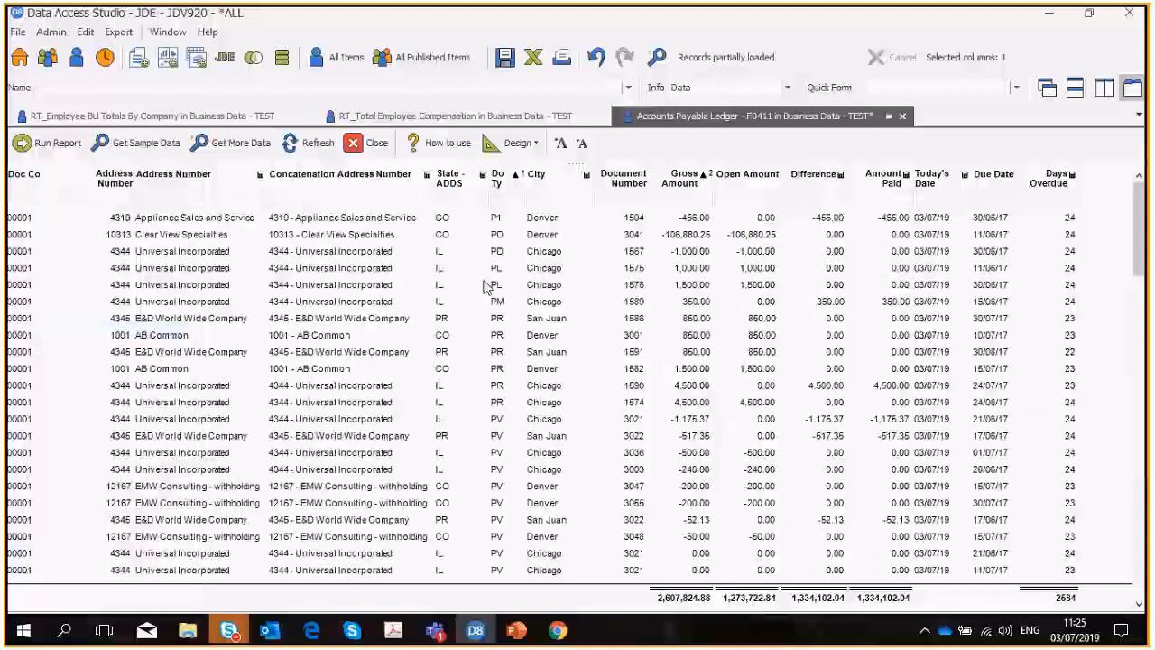
Present the report data to Excel with the Automatic option.
click(530, 145)
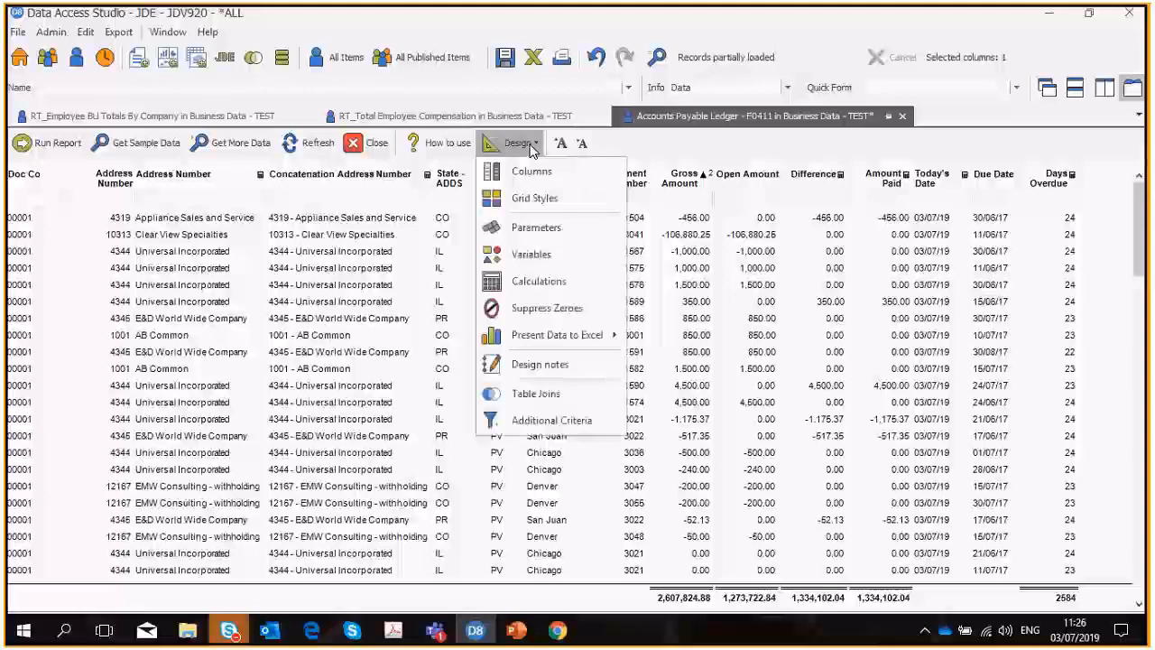
mouse_move(535, 333)
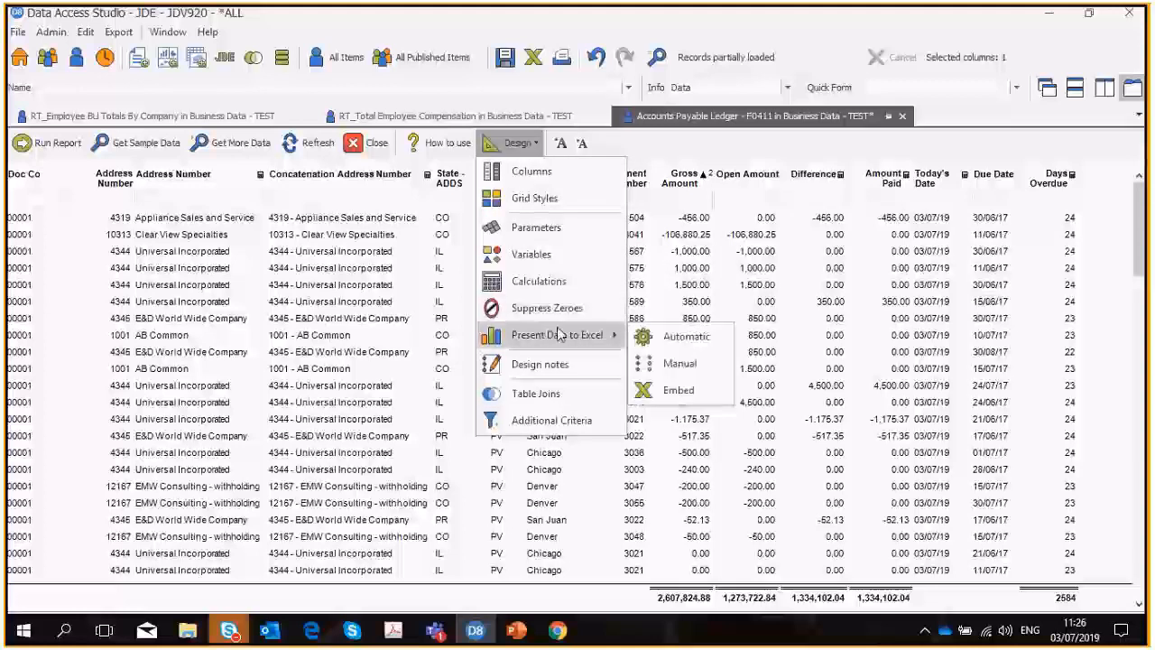
click(668, 343)
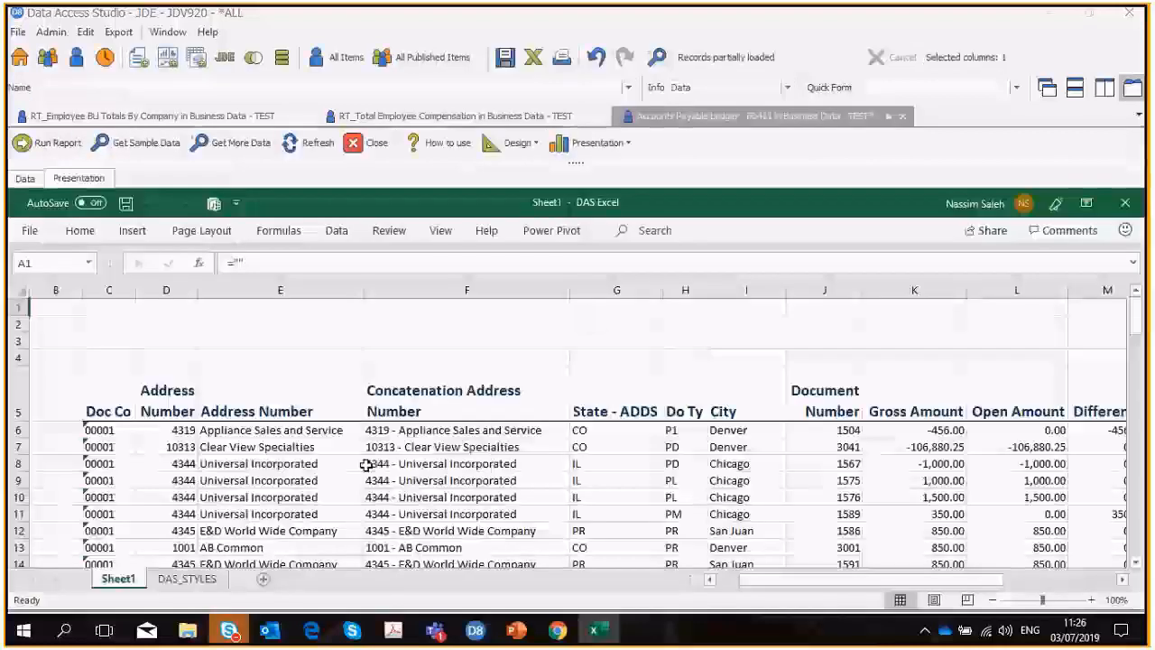
Create a PivotTable from the report range Sheet1!$C$5:$Q$106 on a new worksheet.
click(297, 513)
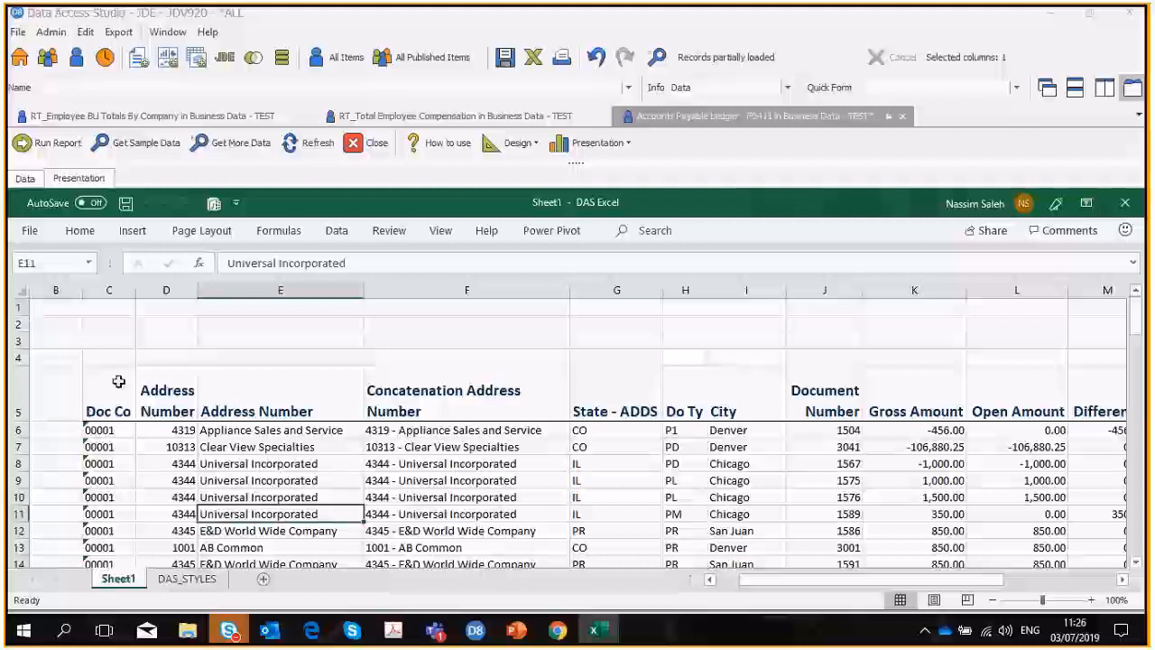
click(132, 232)
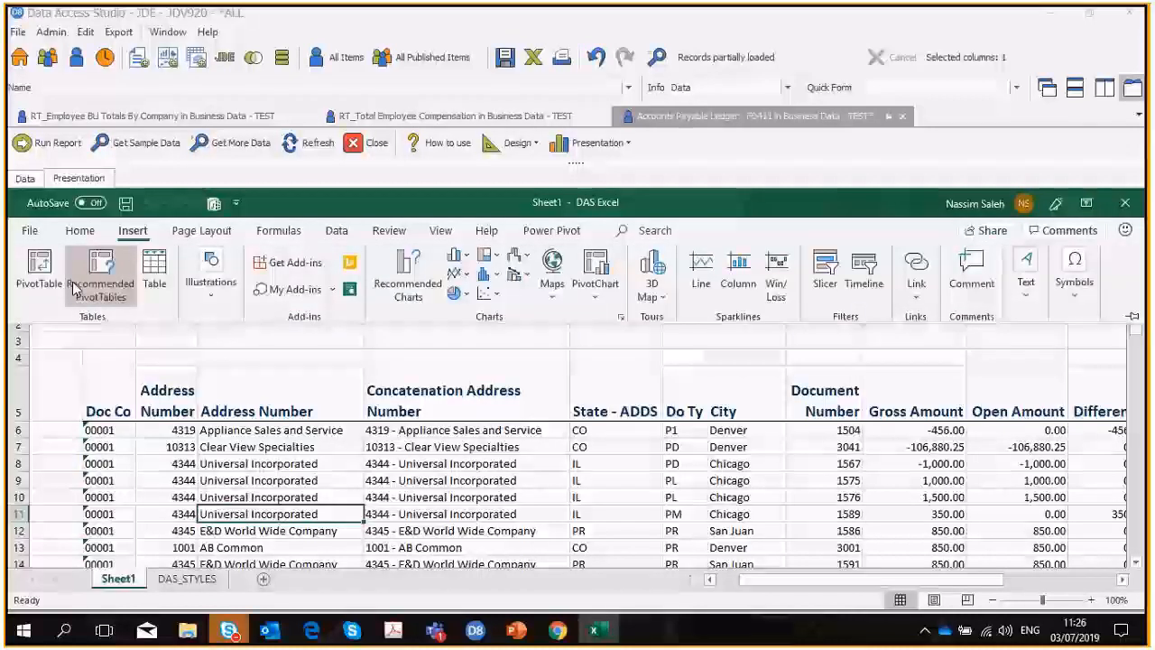
click(39, 271)
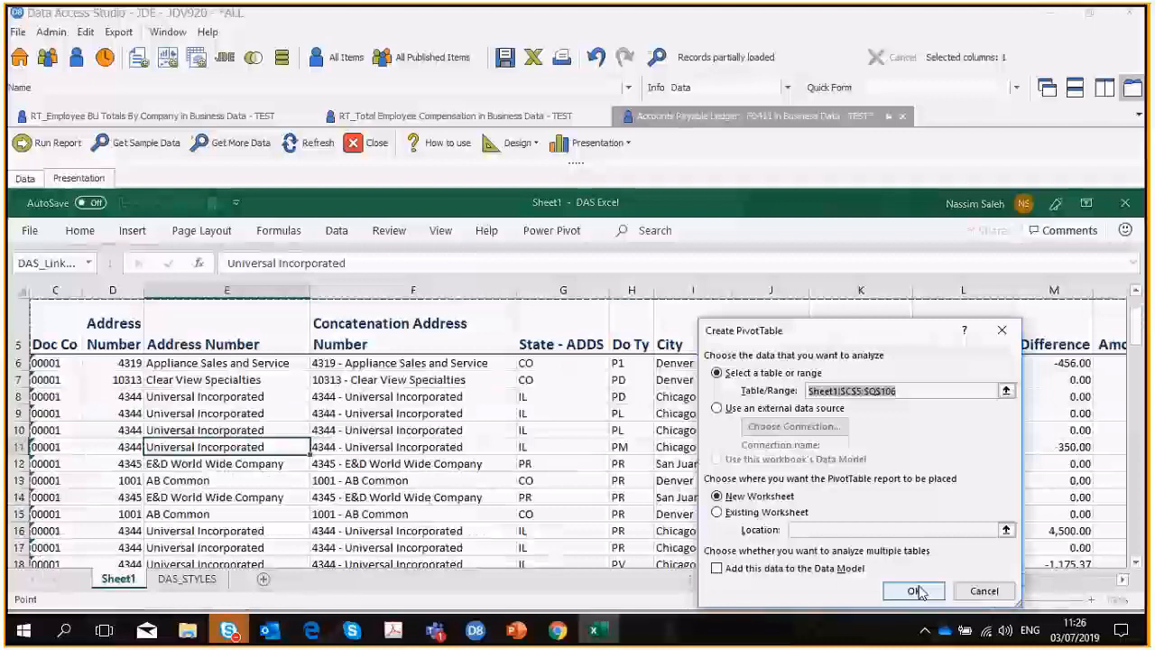
click(914, 591)
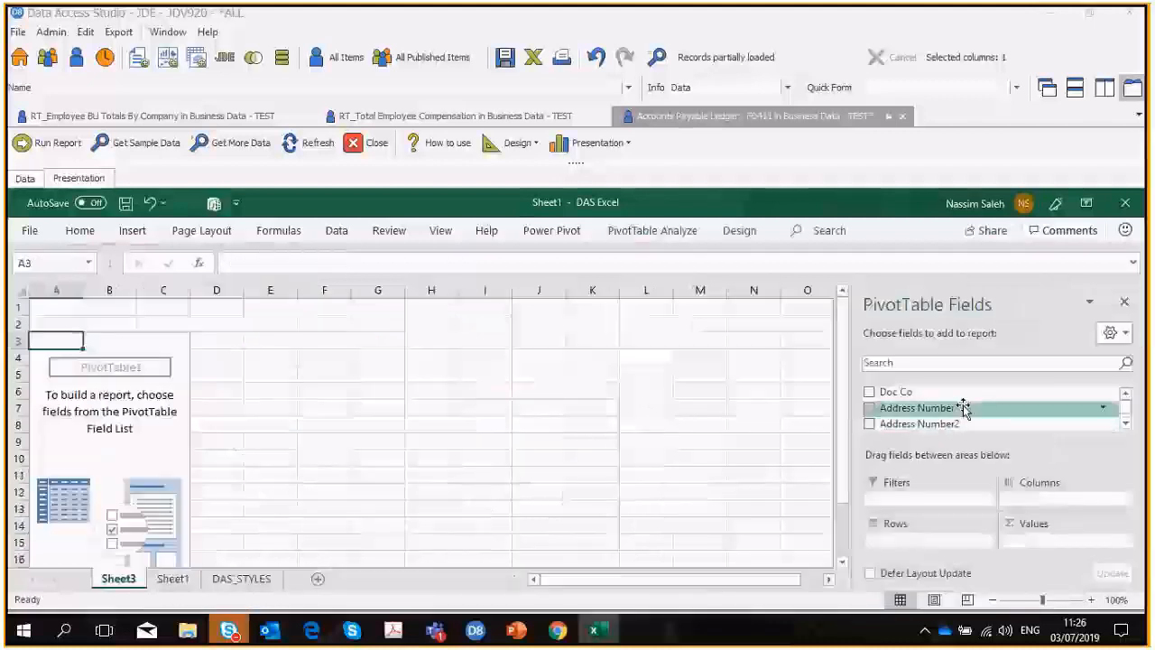
Use Address Number as the PivotTable's rows and sum Gross Amount as its values.
drag(964, 408, 951, 541)
click(1125, 423)
click(1125, 423)
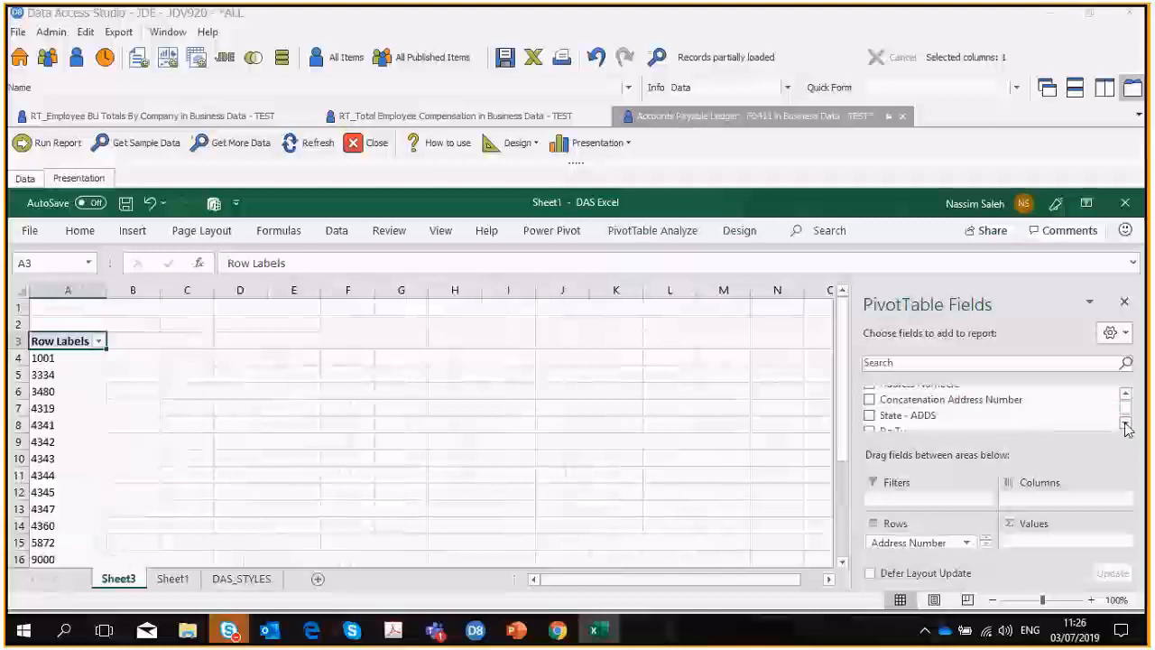
click(1125, 423)
click(1126, 423)
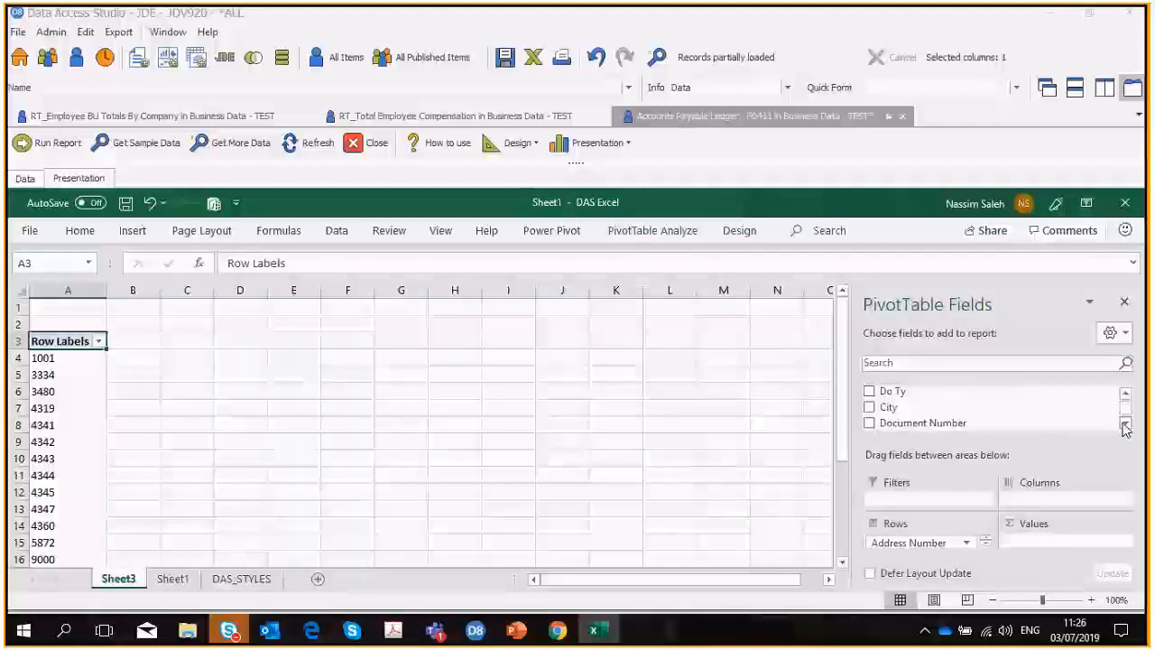
click(1126, 423)
drag(957, 426, 1042, 555)
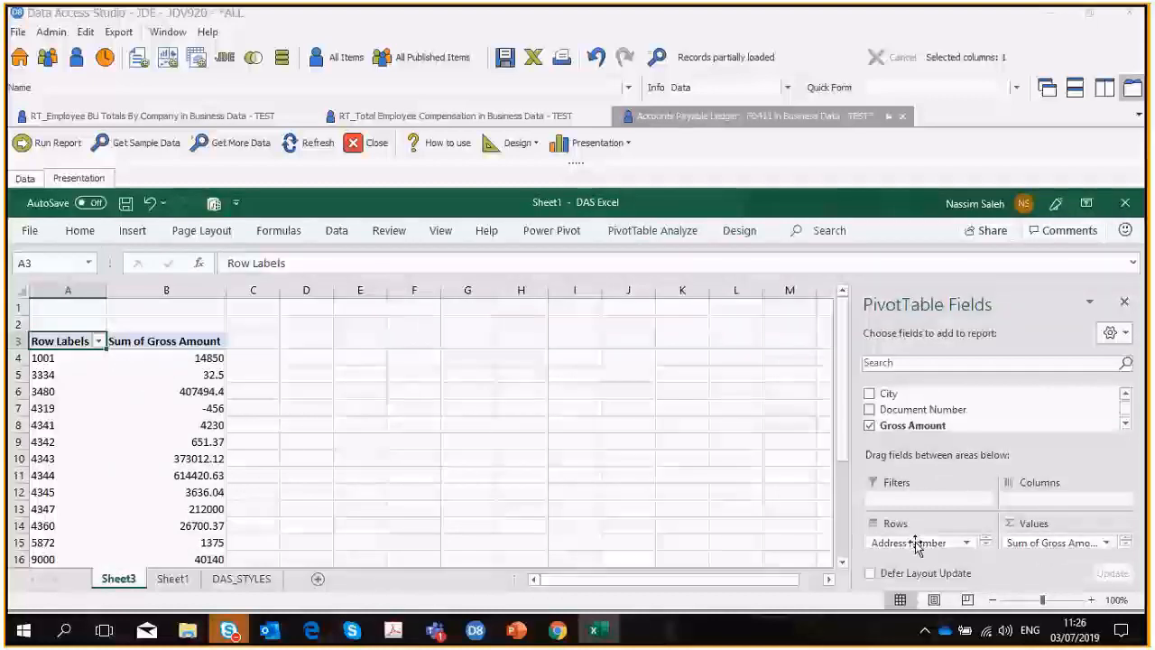
Replace Address Number with Doc Co as the PivotTable's row field.
drag(917, 545, 1011, 412)
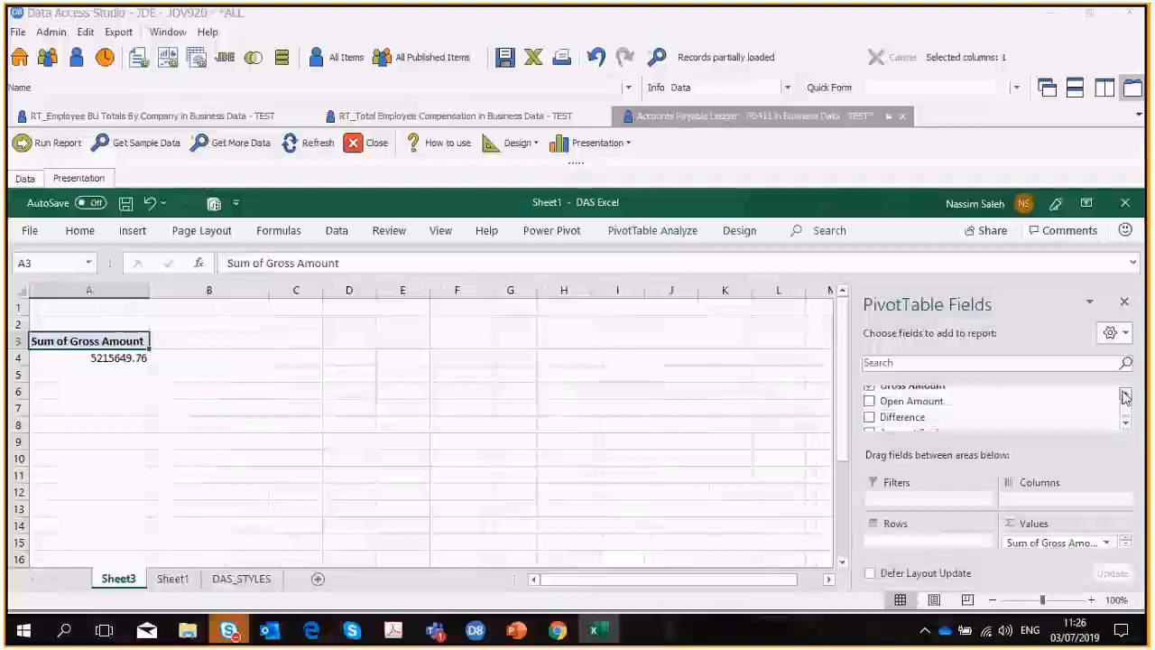
click(1125, 396)
click(1125, 396)
click(1124, 395)
click(1125, 396)
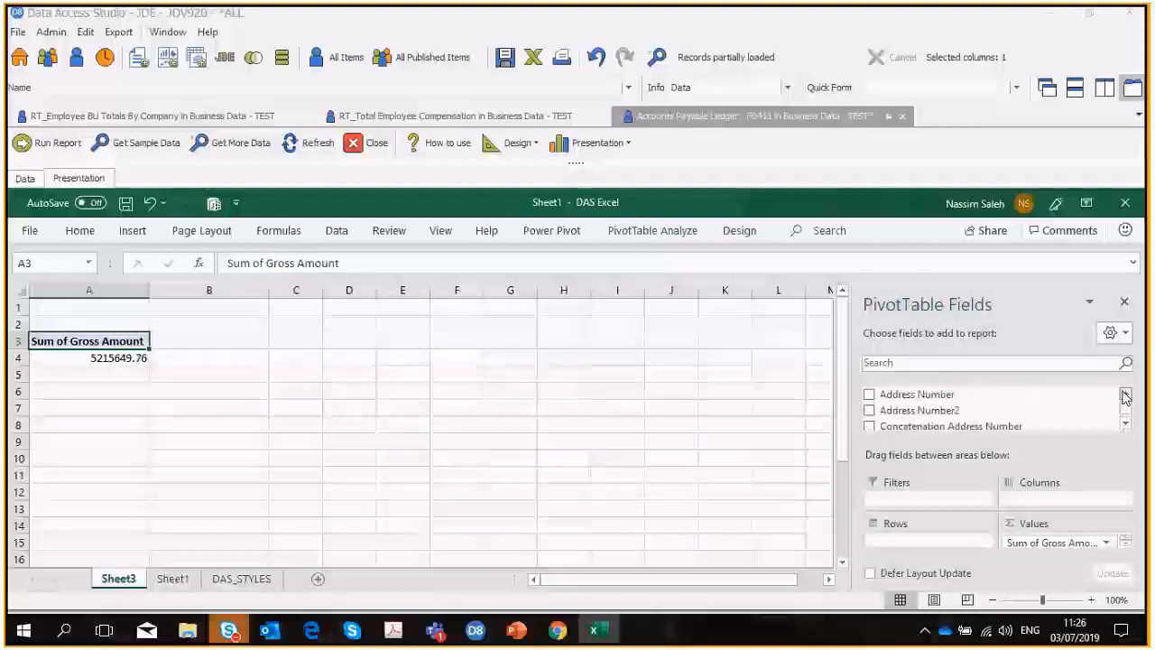
click(1124, 396)
drag(896, 392, 910, 543)
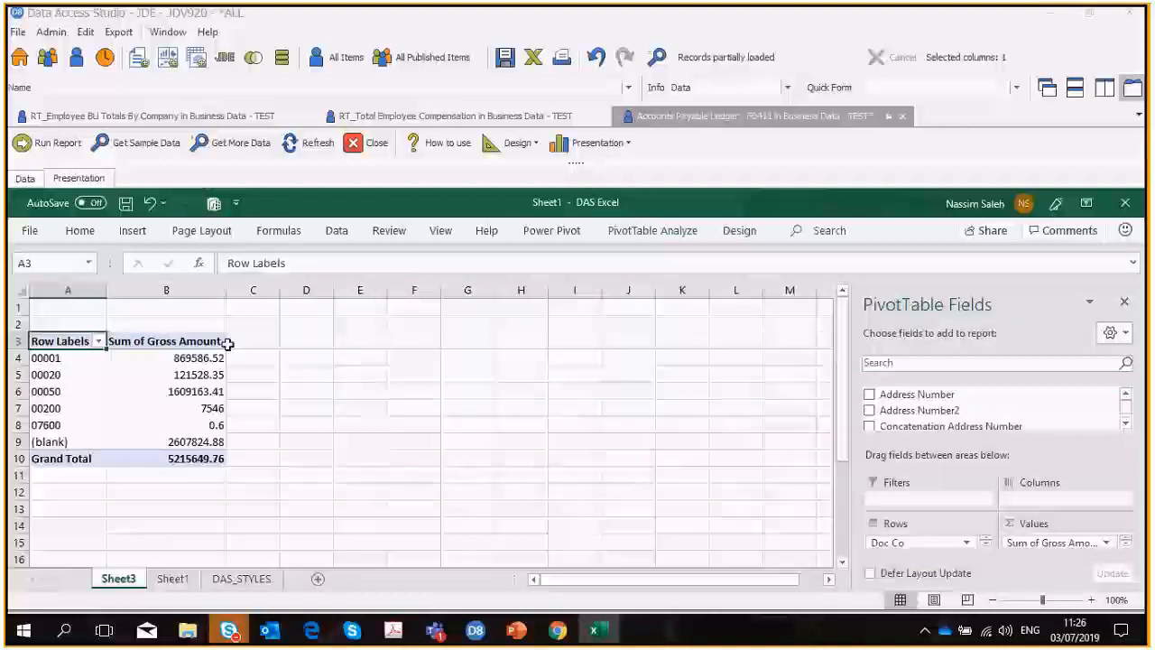
Insert a column PivotChart of Gross Amount by Doc Co beside the PivotTable.
click(133, 233)
click(597, 297)
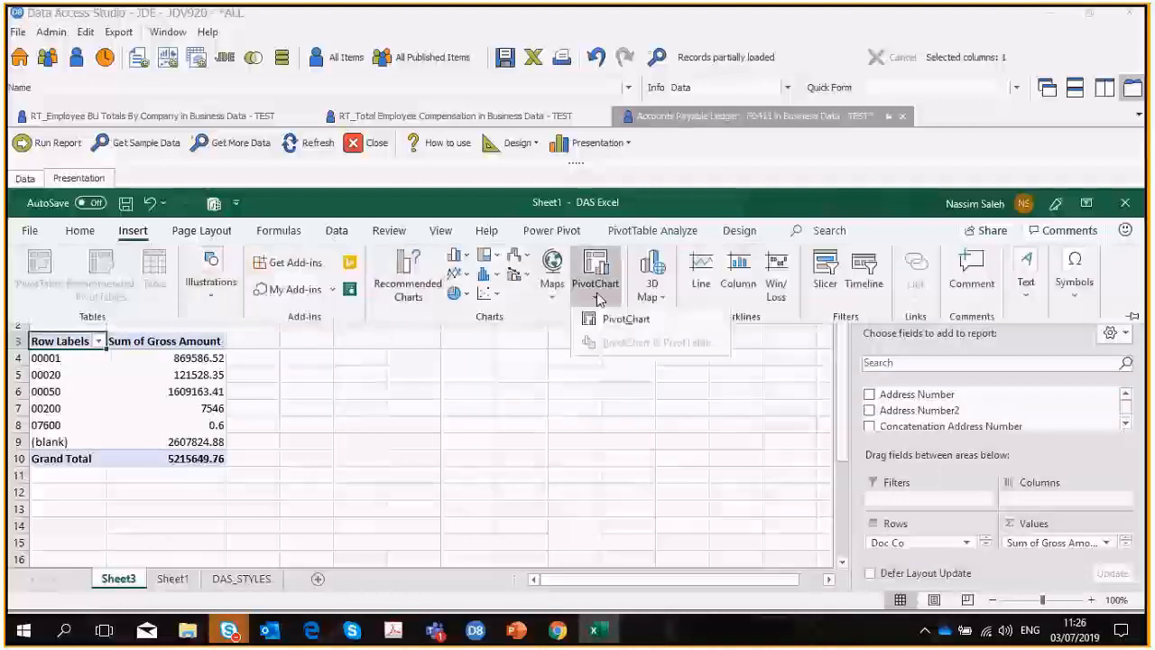
click(610, 319)
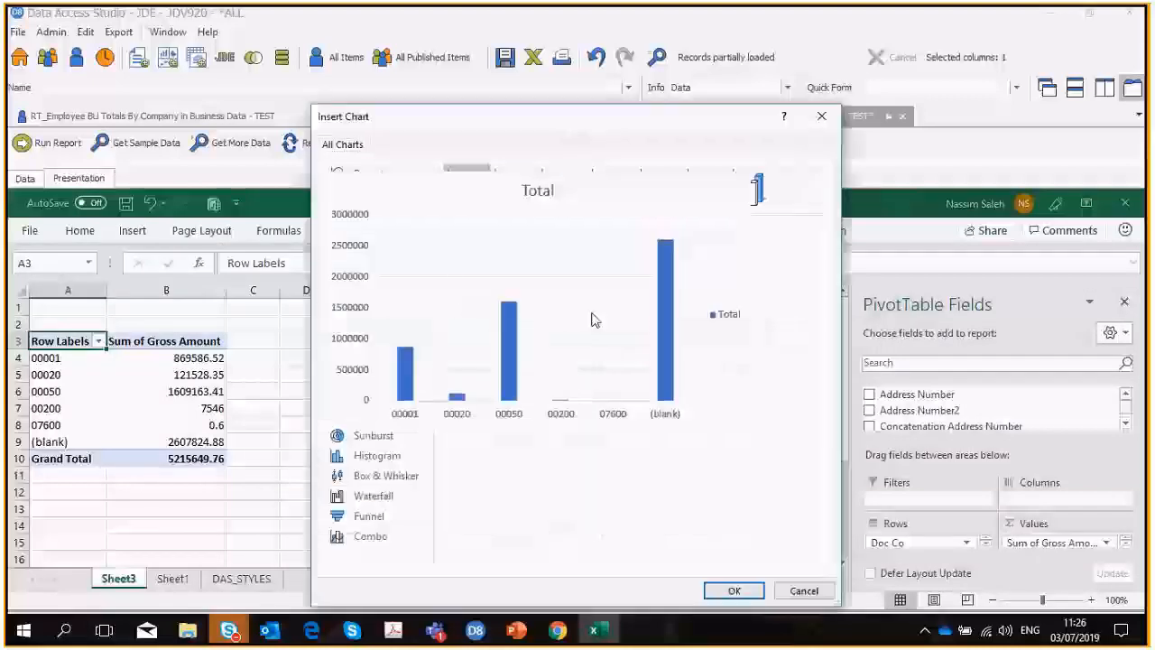
click(733, 590)
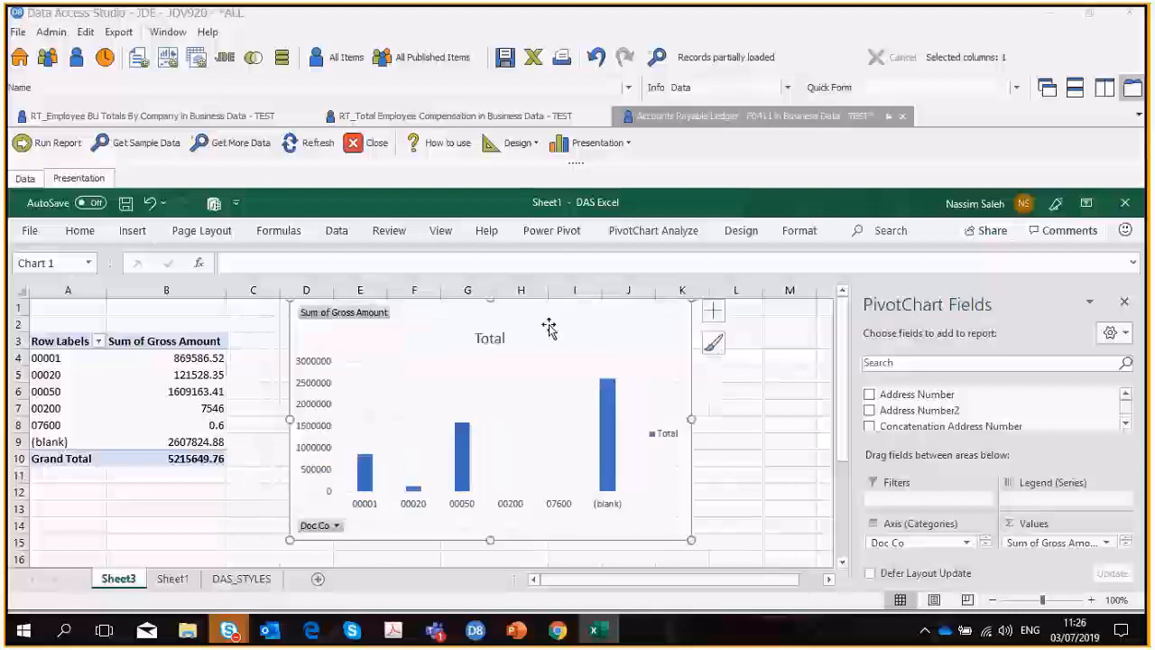
right_click(541, 332)
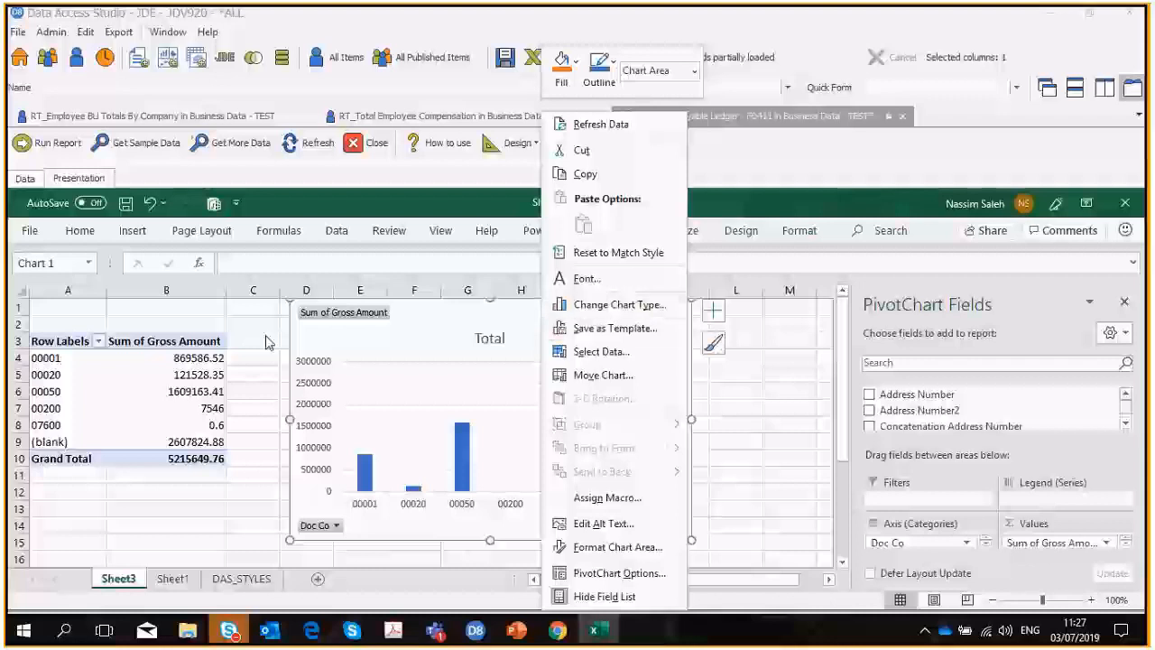
Move the PivotChart closer to the PivotTable and check the report's data grid against the presentation.
click(451, 310)
drag(451, 310, 400, 313)
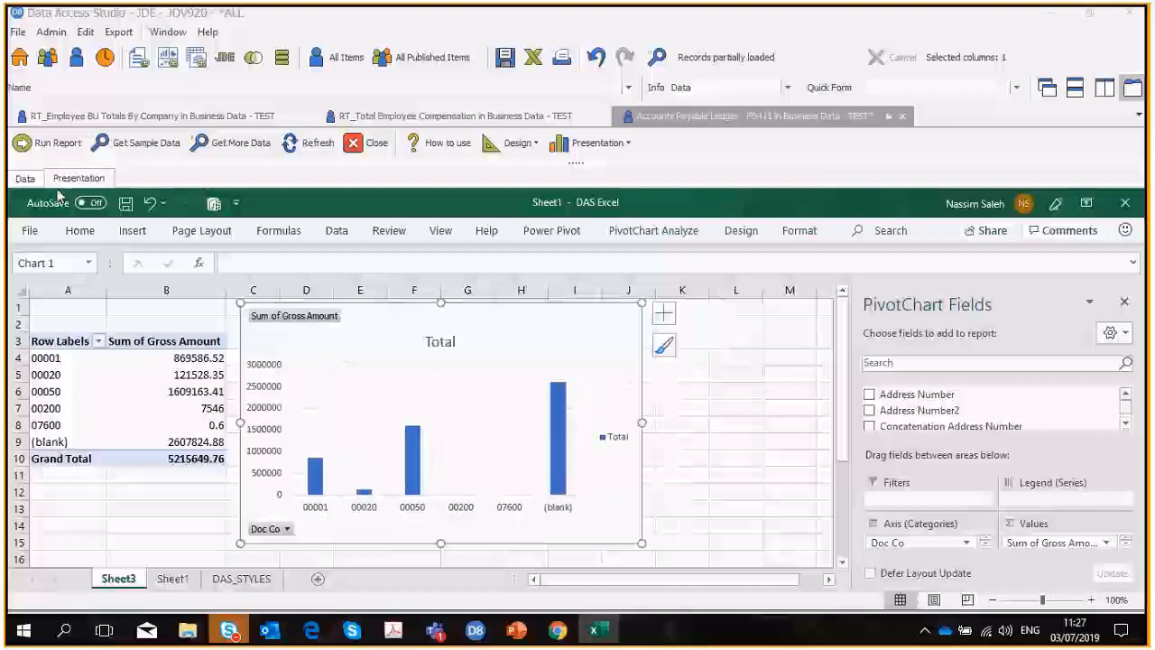
click(27, 178)
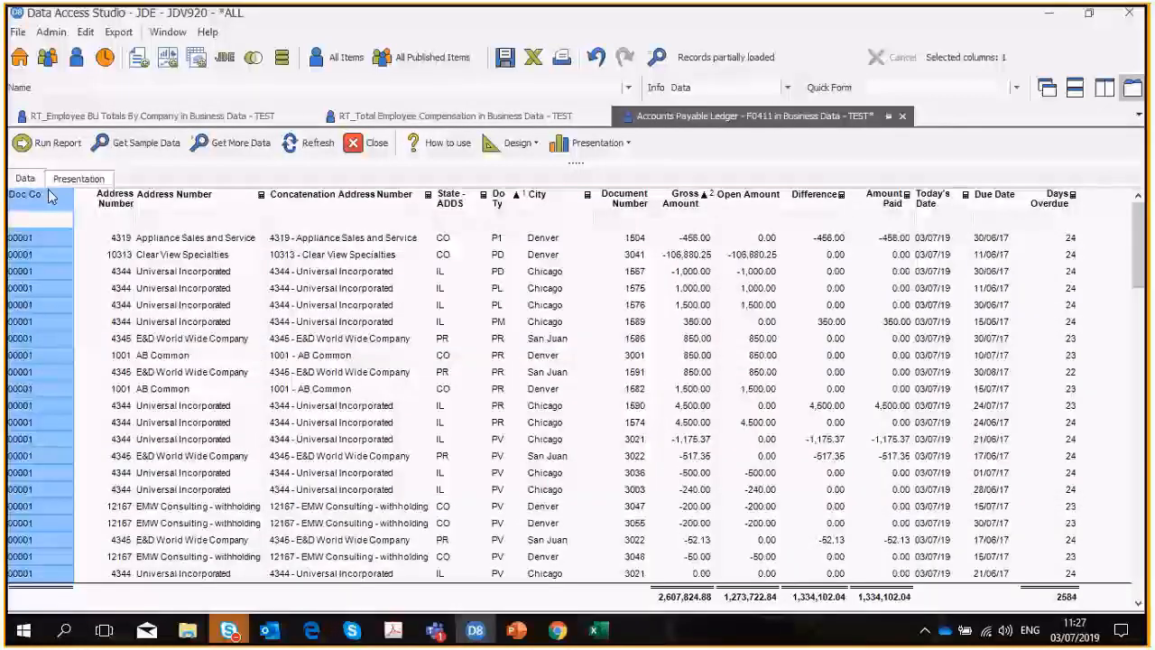
click(79, 179)
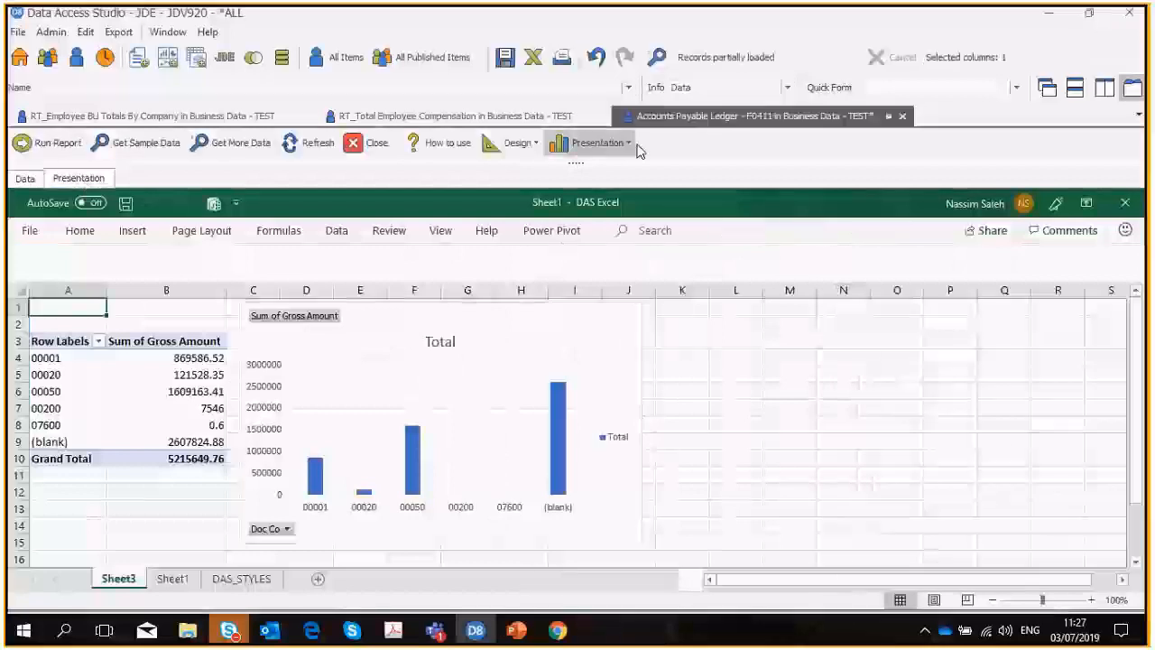
Hide the Excel editing controls from the presentation and return to the report's data grid.
click(638, 151)
click(617, 179)
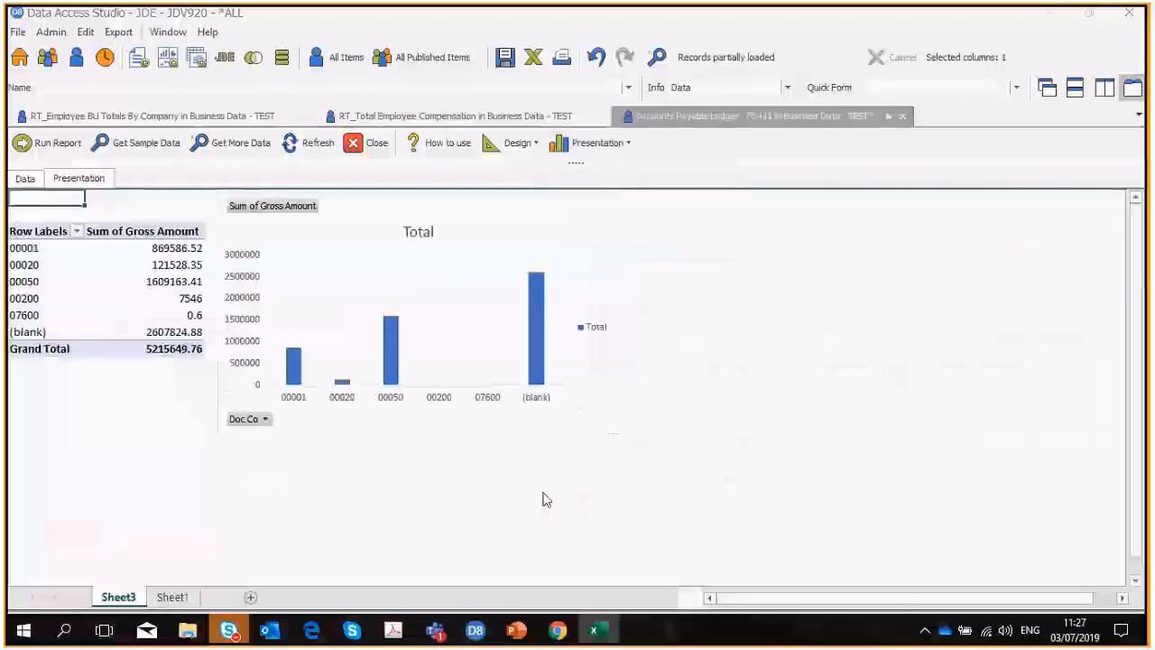
click(25, 179)
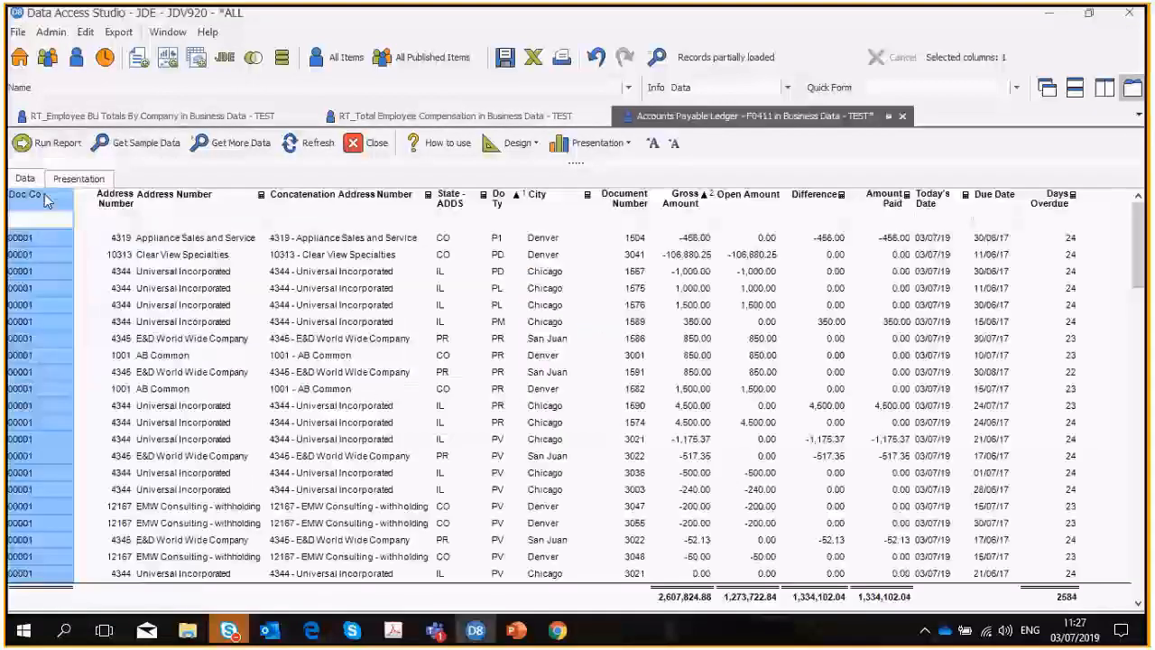
Search the JDE items for F03 and open the Accounts Receivable Ledger (F0311).
click(19, 60)
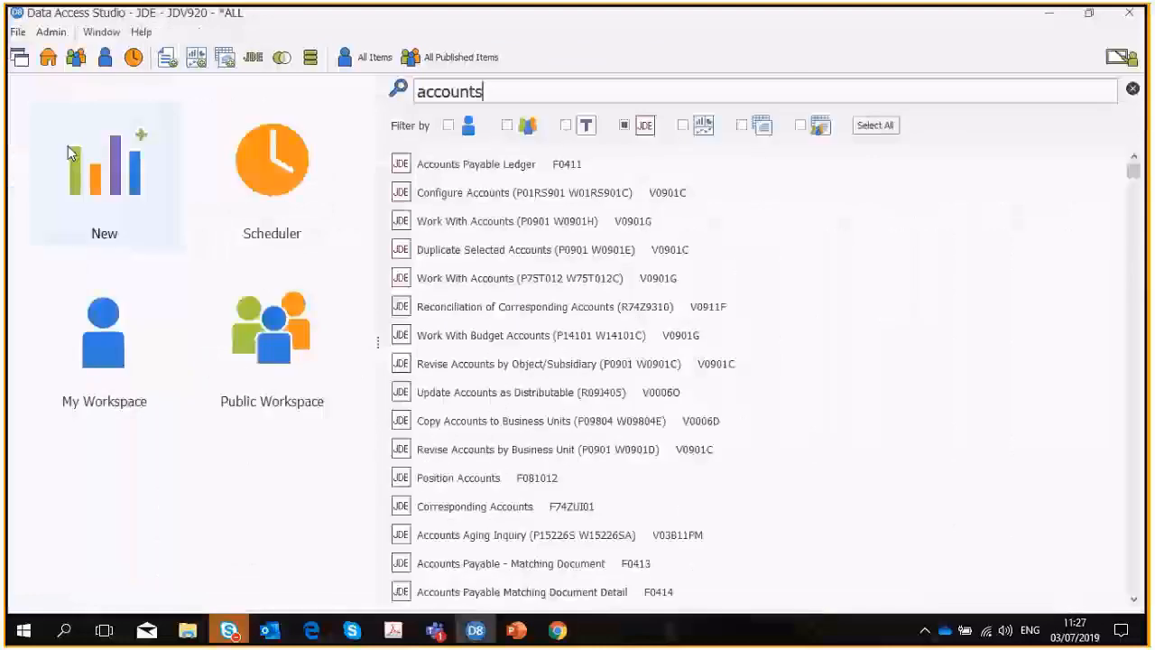
click(399, 90)
text(F0)
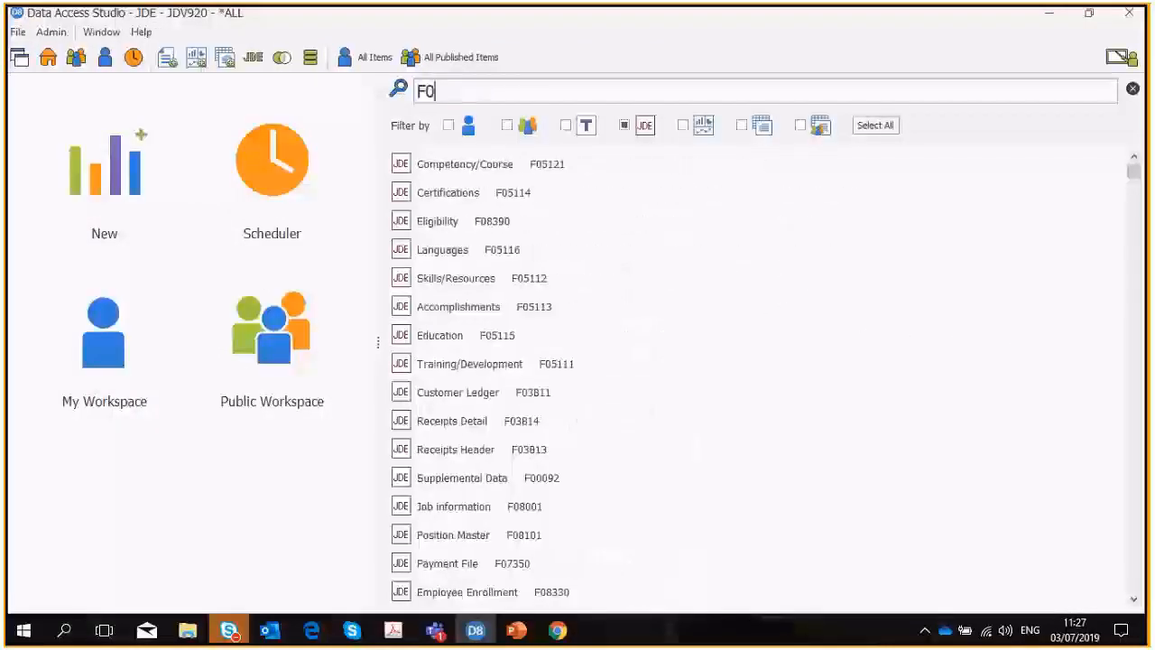
text(3)
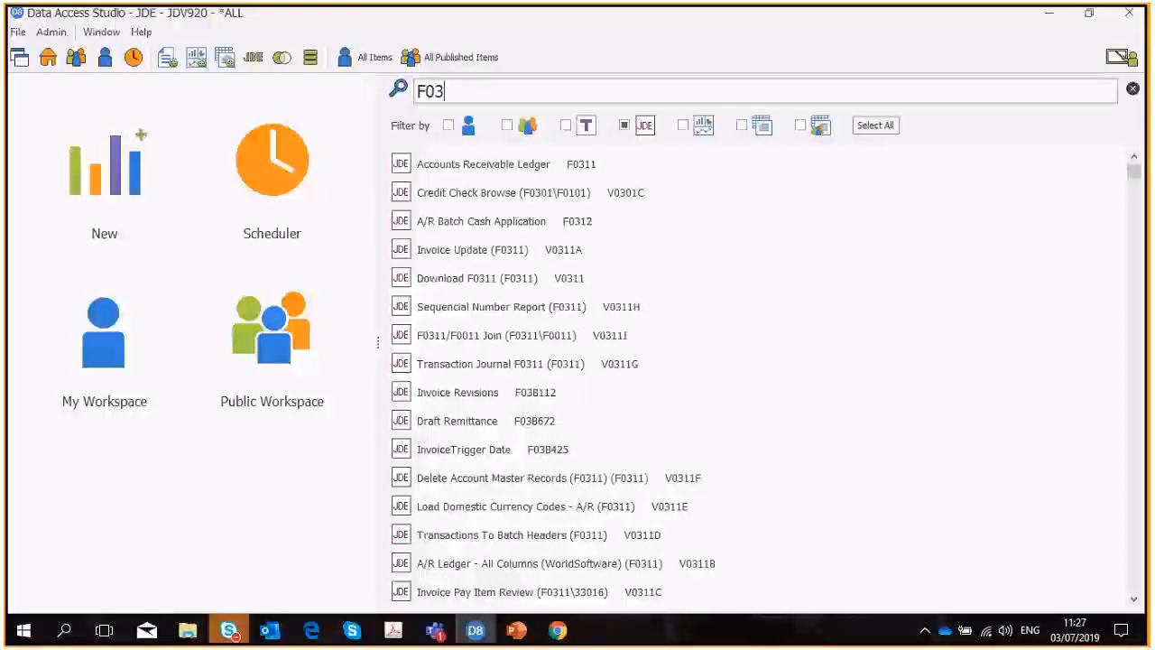
double_click(448, 168)
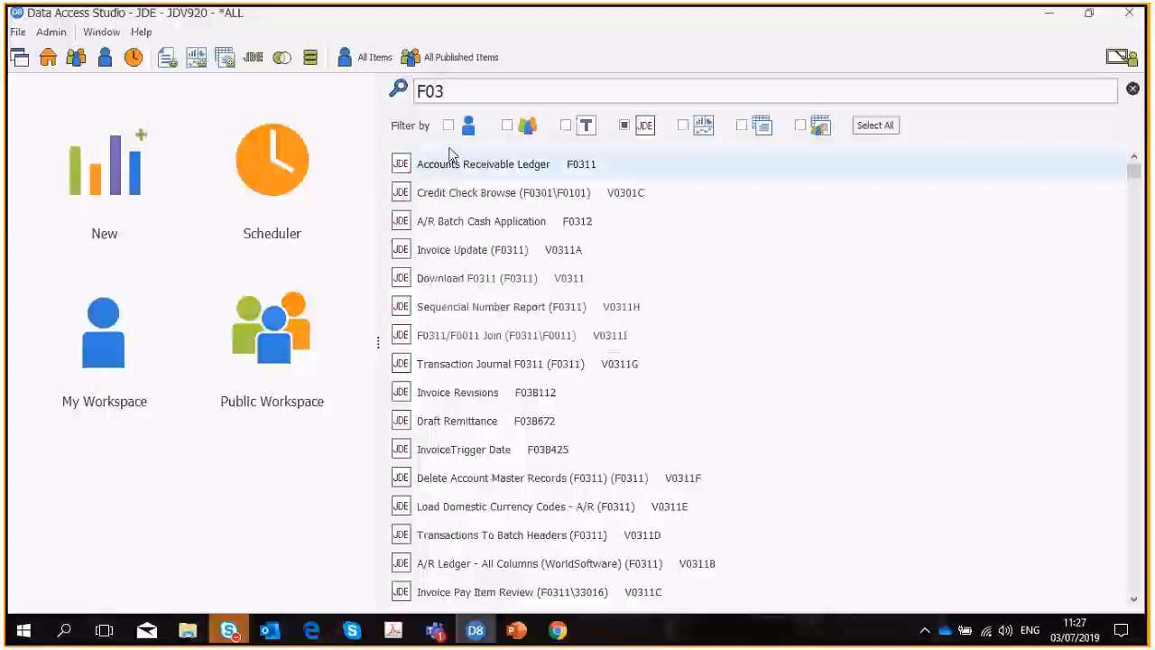
Try to load sample data for the Accounts Receivable Ledger, then close that report.
click(149, 144)
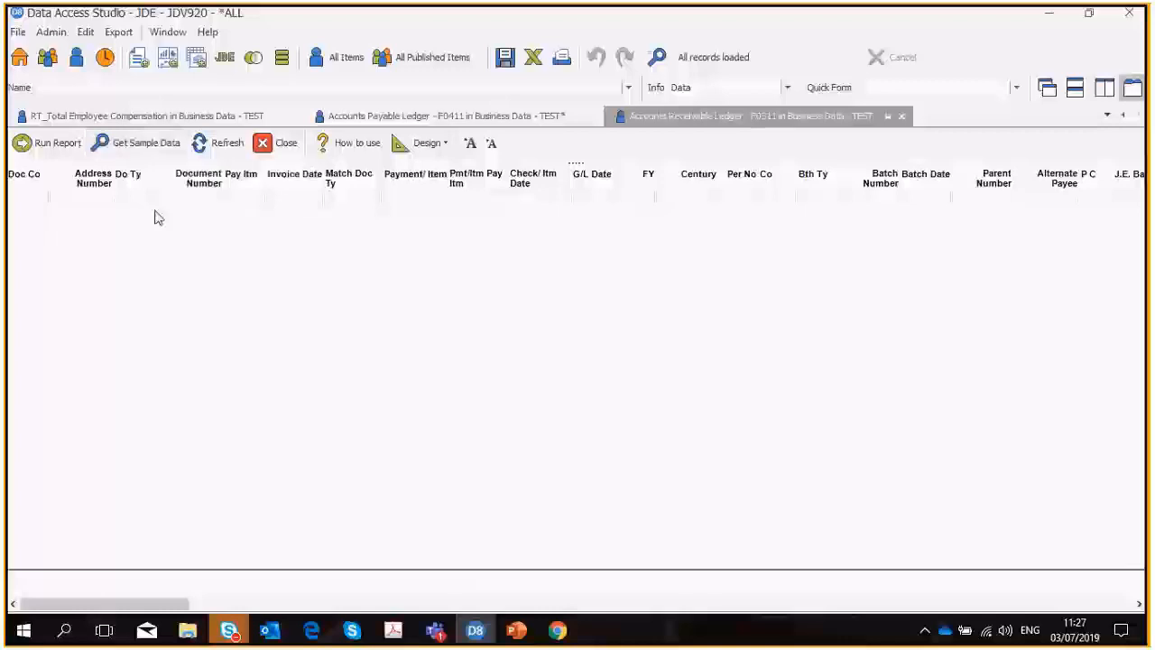
click(143, 142)
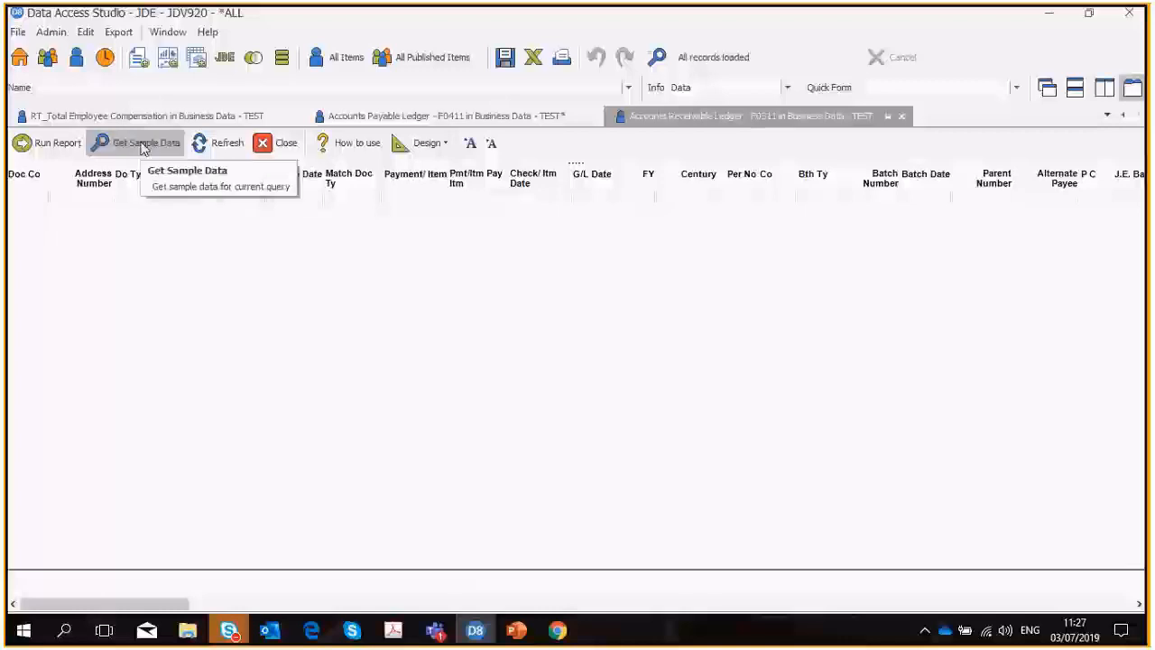
click(228, 142)
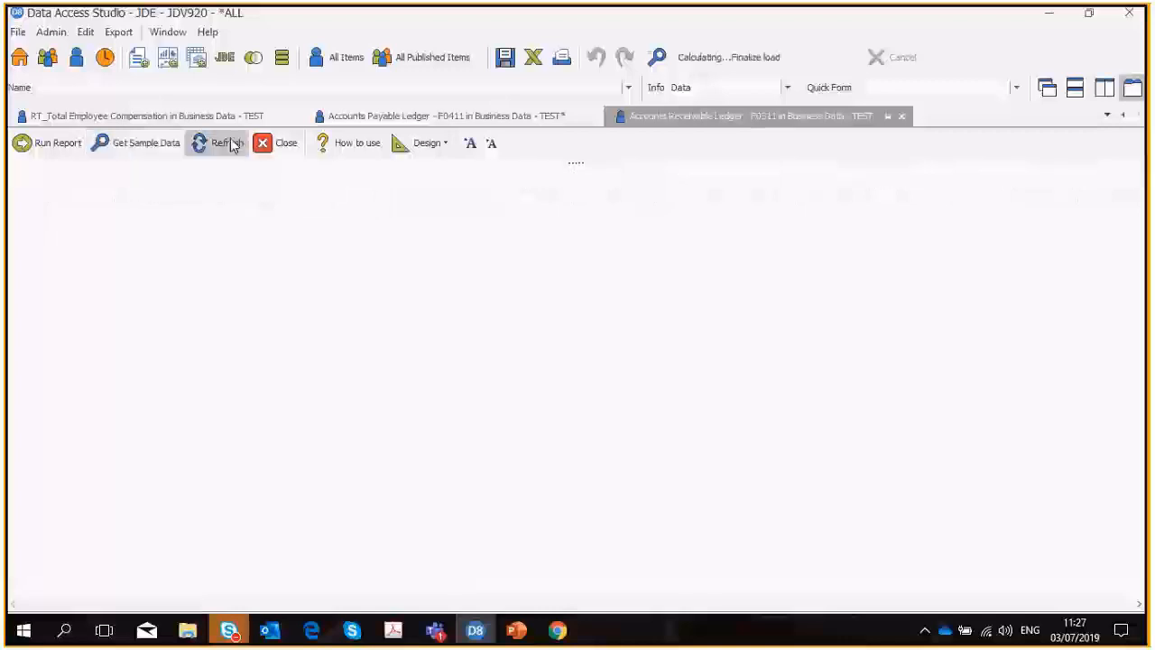
click(904, 116)
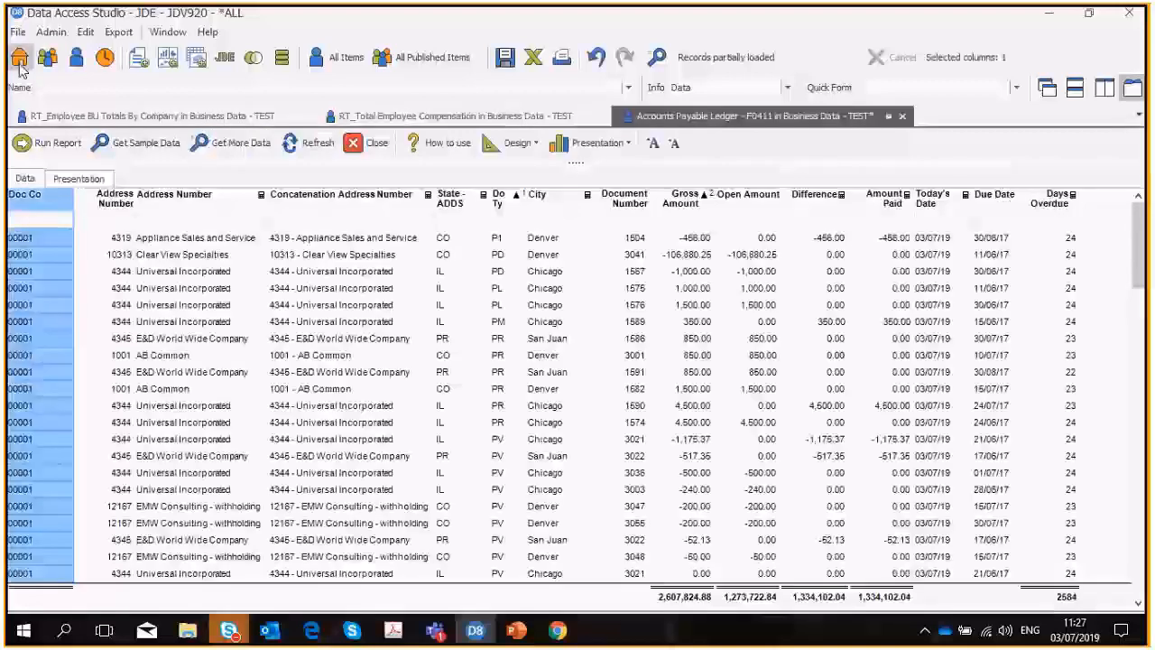
Extend the item search to F03B and open the Customer Ledger (F03B11).
click(19, 58)
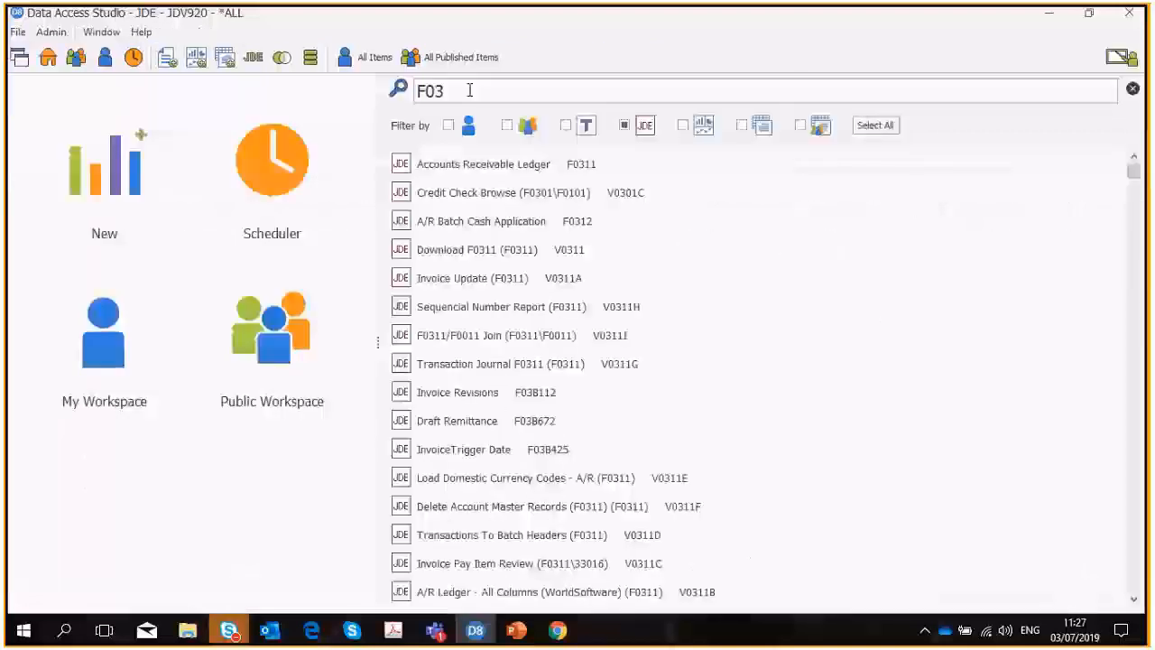
text(B)
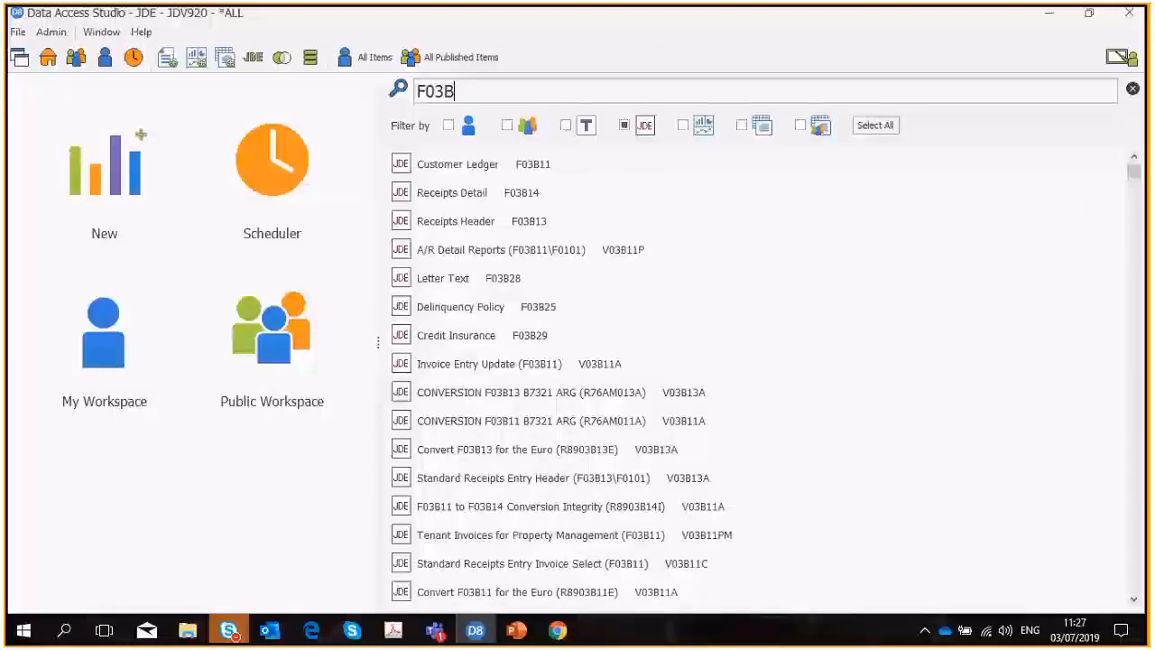
double_click(490, 169)
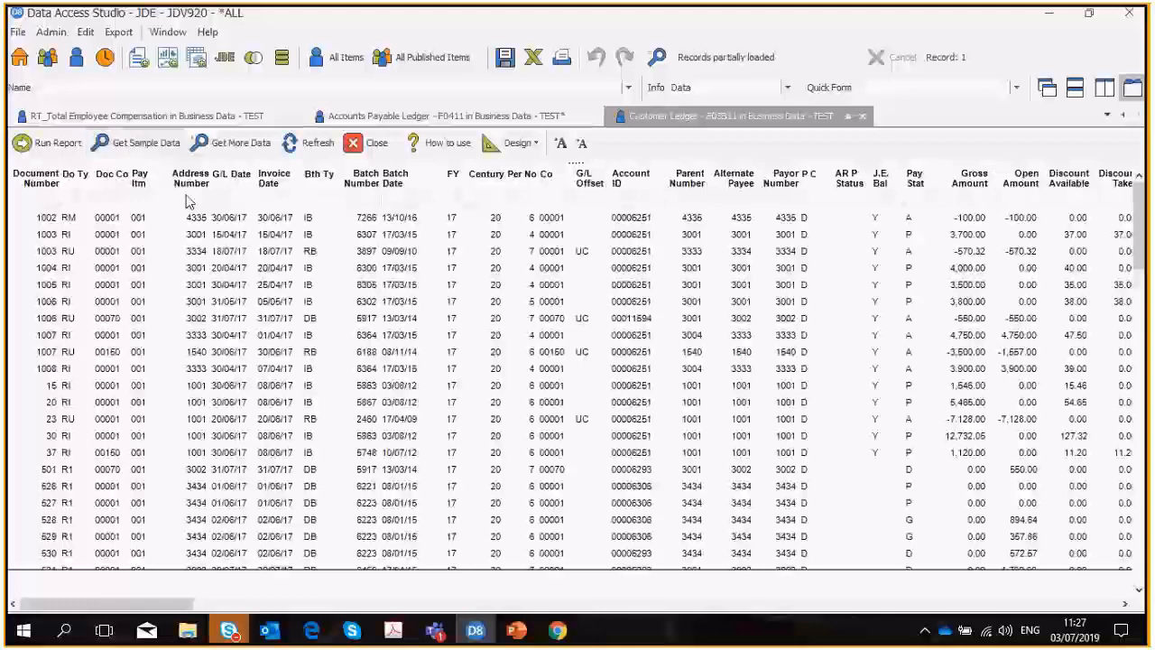
Start an Aging trend on the Customer Ledger, calculated for each Address Number.
right_click(140, 178)
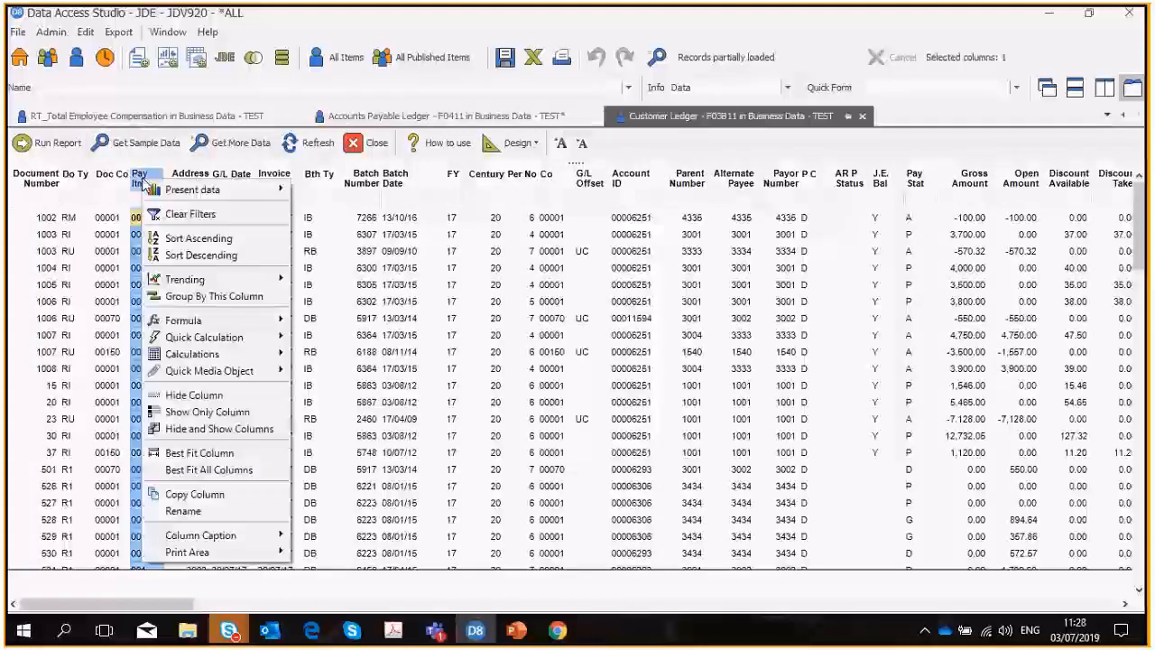
mouse_move(190, 289)
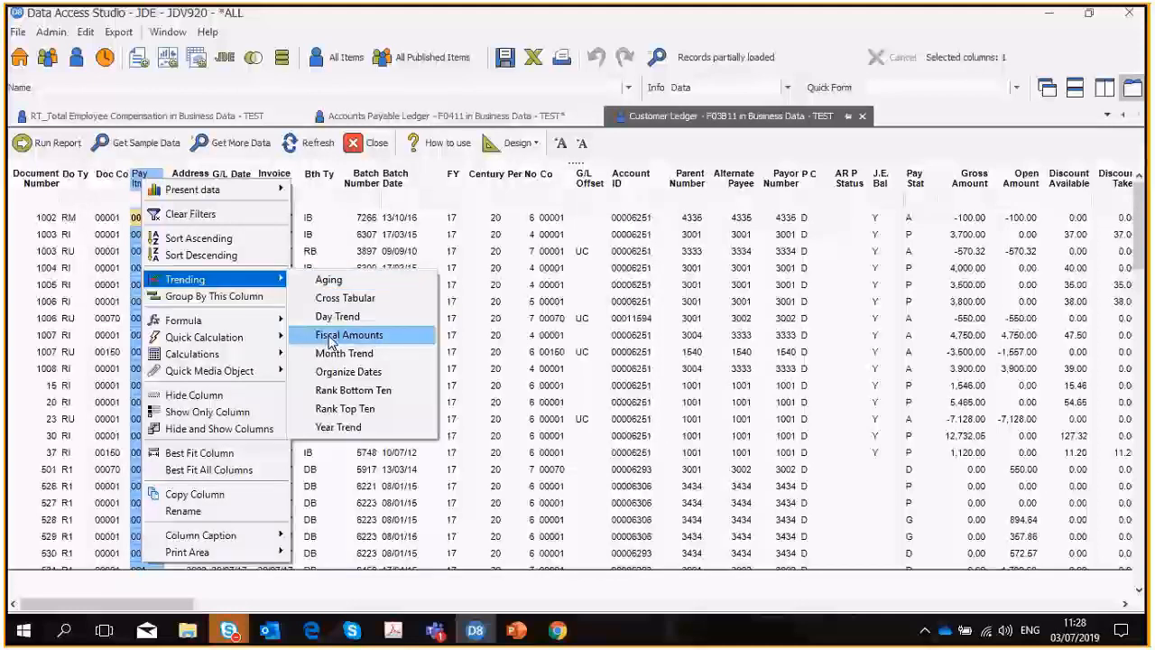
click(330, 279)
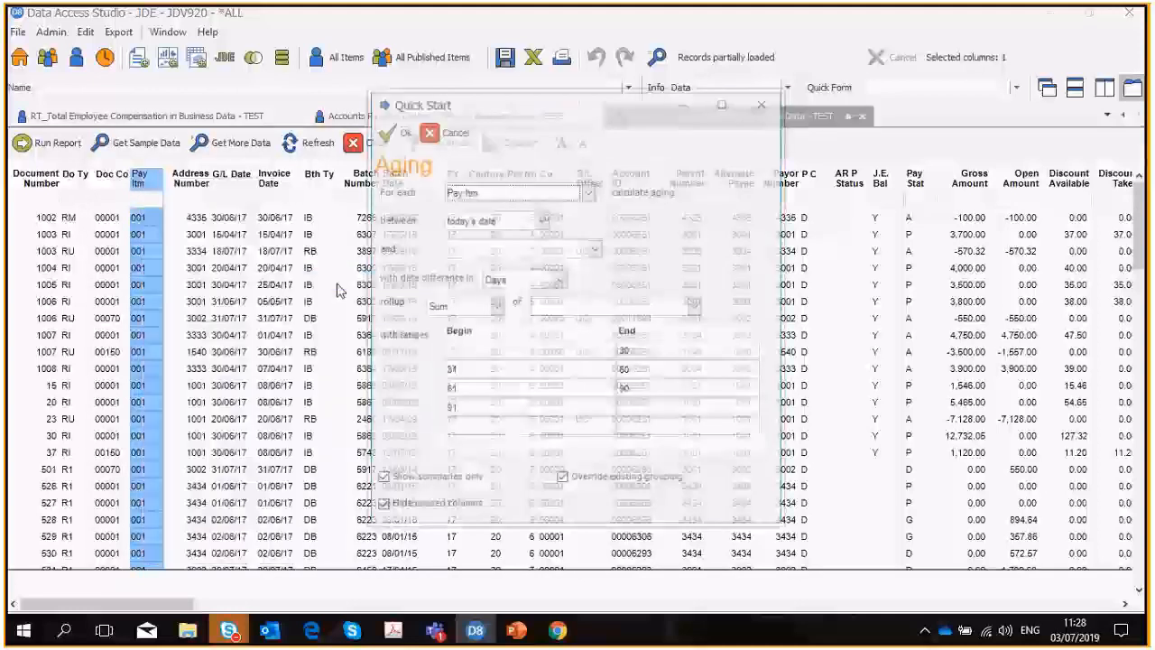
click(587, 192)
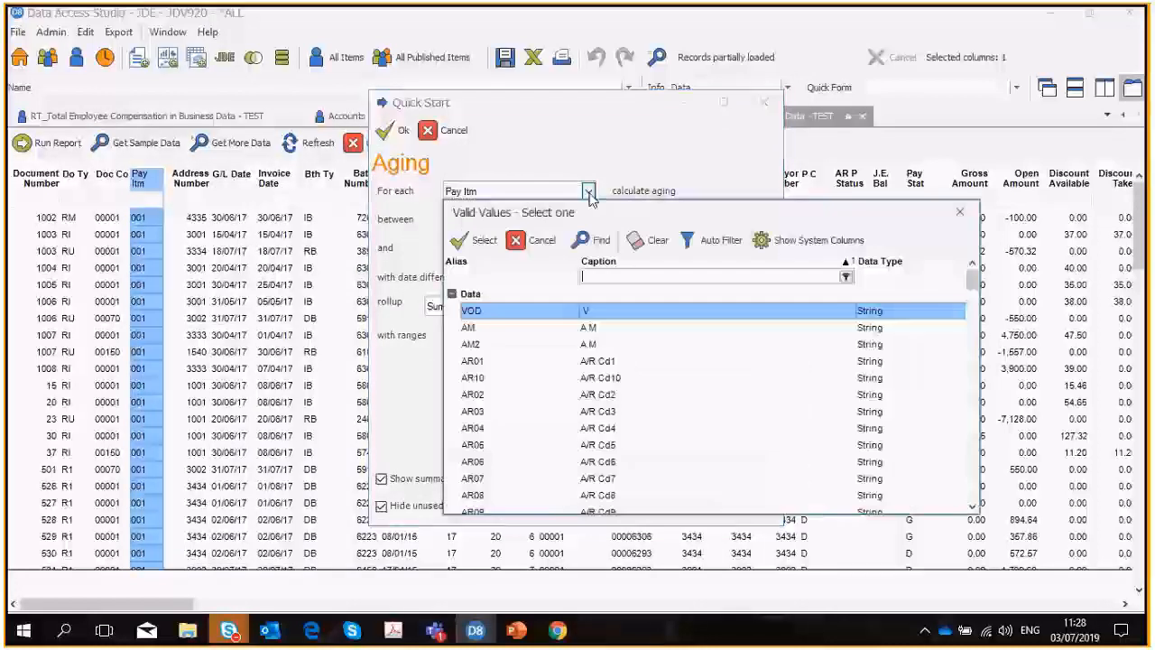
click(615, 277)
text(add)
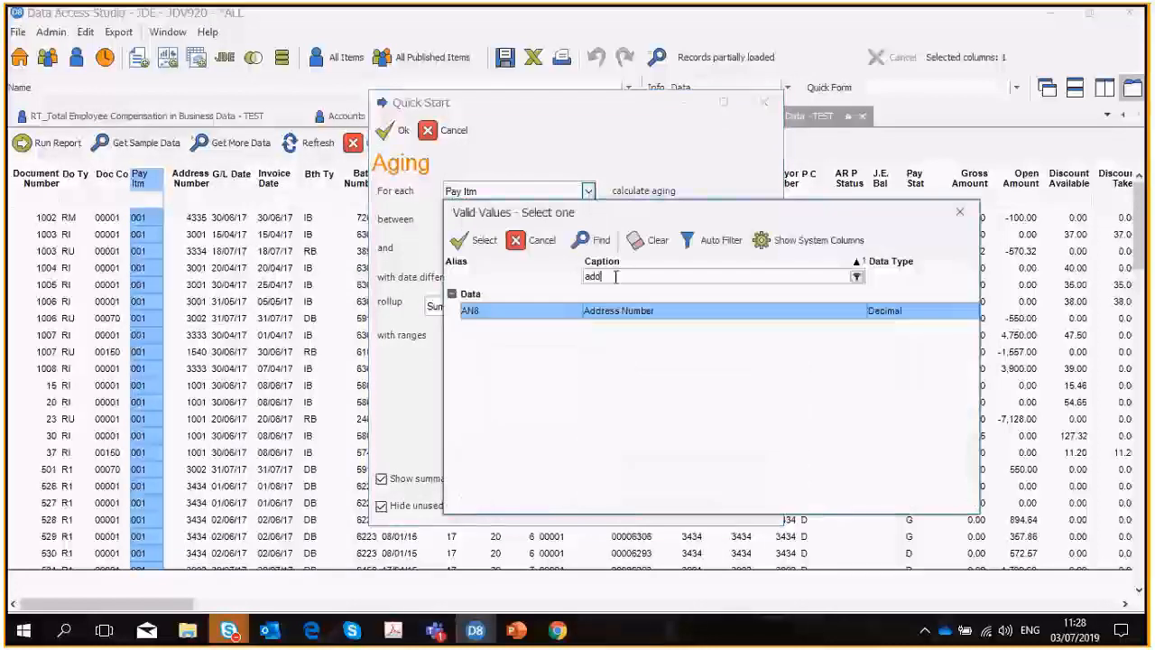
click(617, 311)
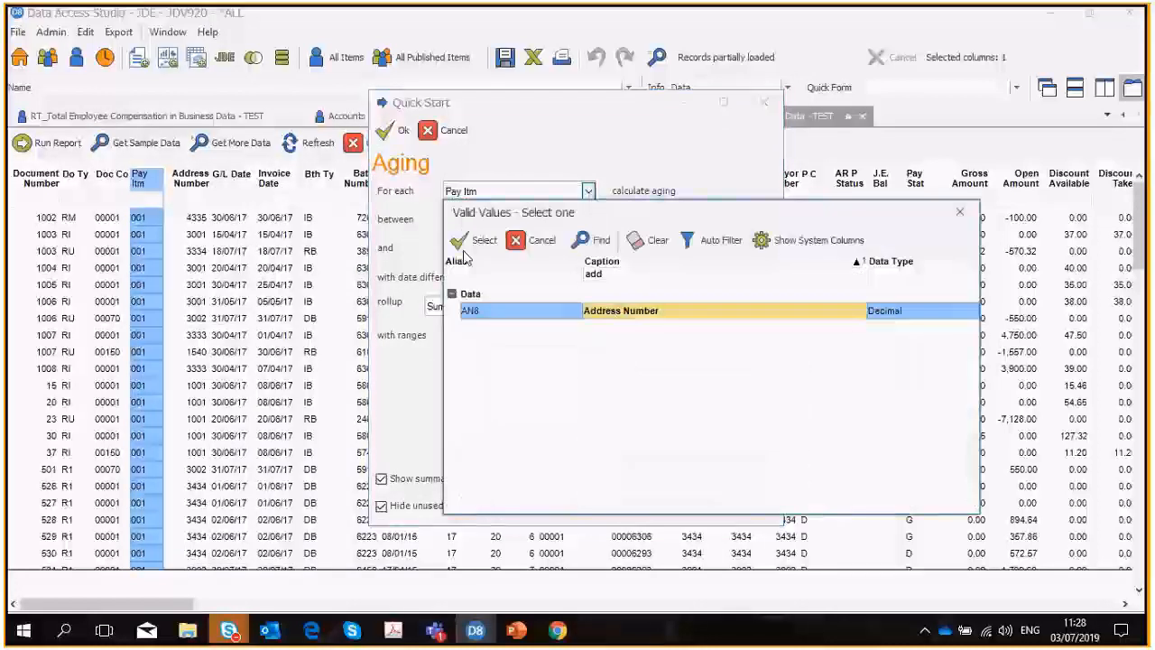
click(474, 240)
Set Due Date as the date compared with today's date in the aging calculation.
click(595, 249)
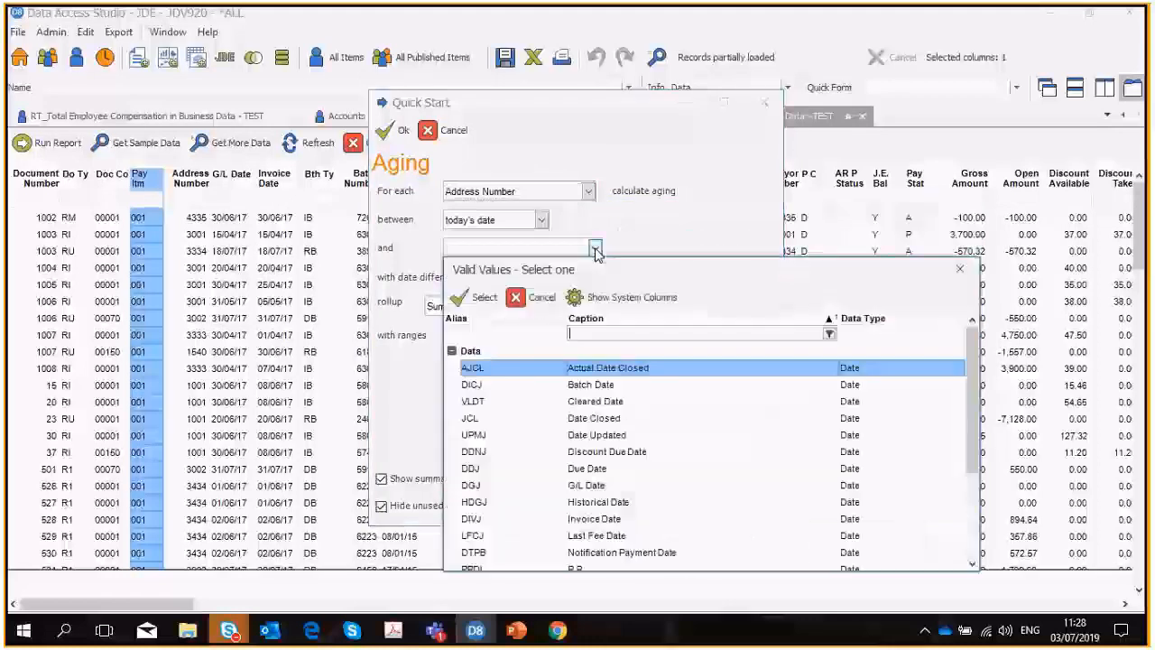
text(d)
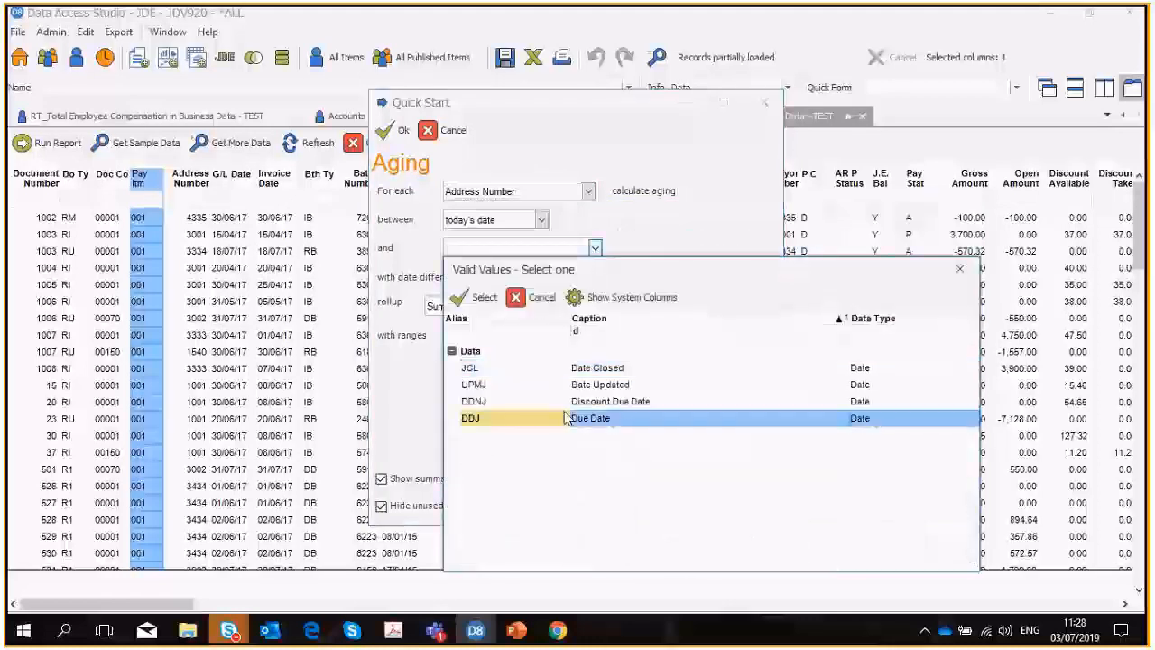
click(572, 418)
click(481, 298)
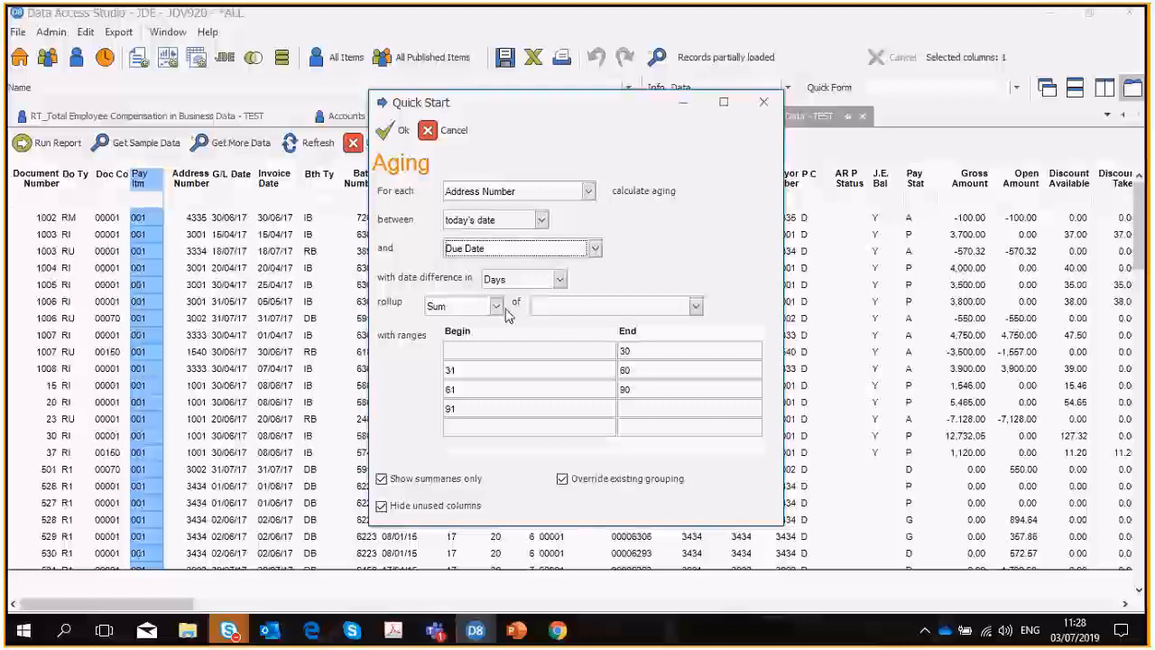
Roll up the sum of Open Amount in the aging ranges and generate the aging summary.
click(696, 307)
text(ope)
click(559, 357)
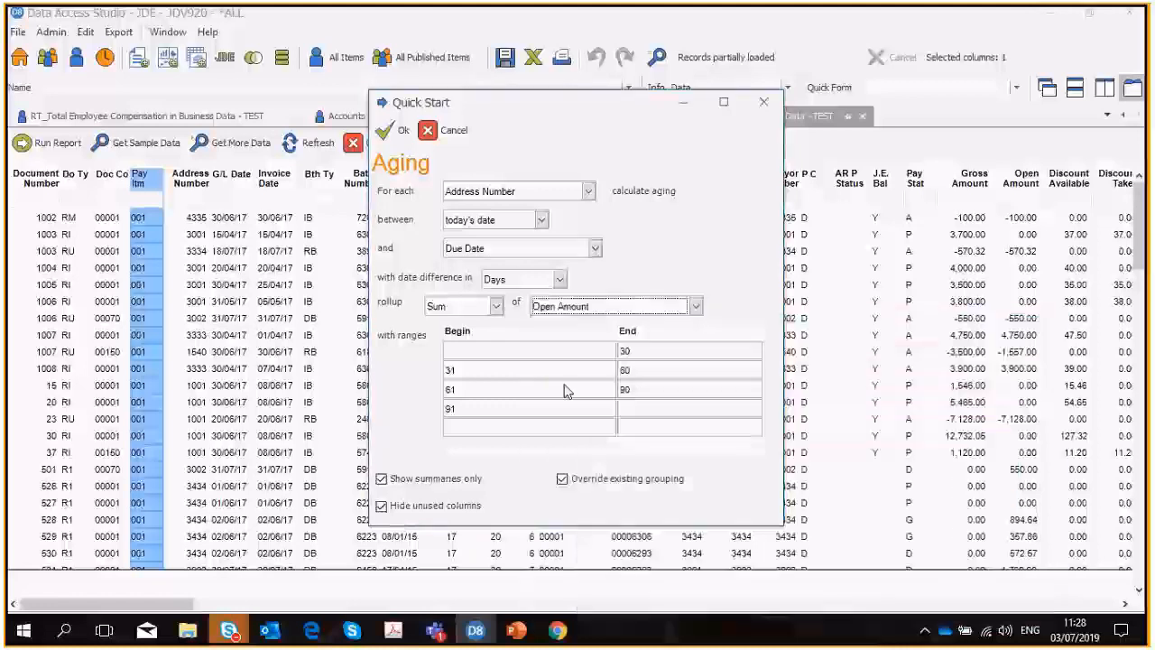
click(397, 131)
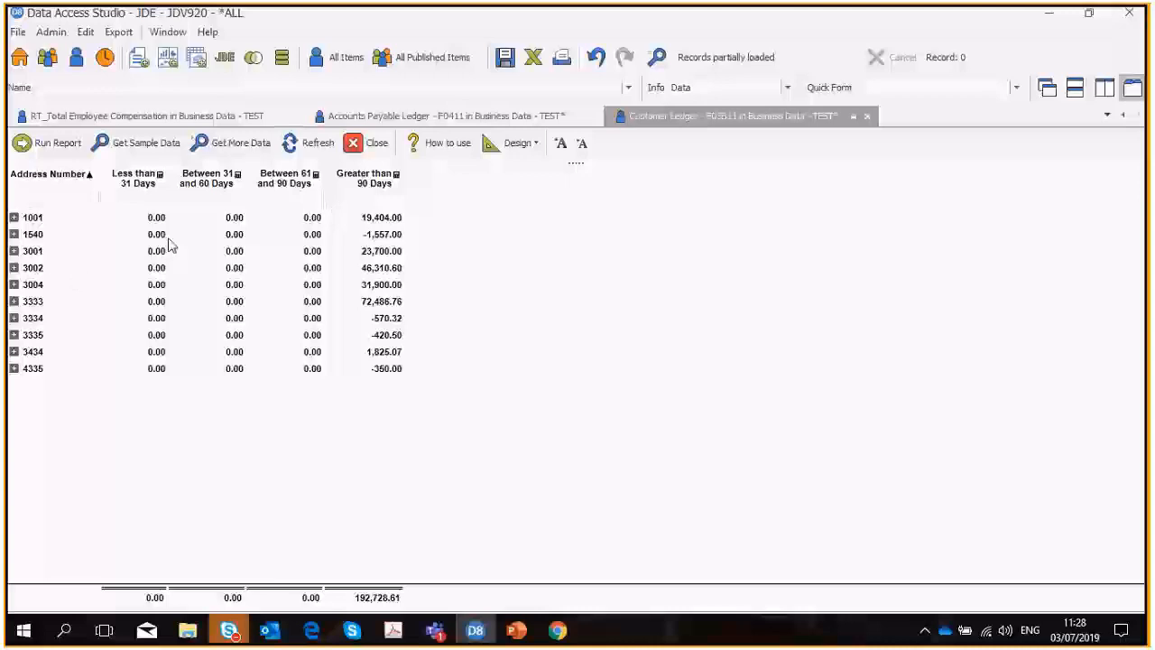
Add the Address Number description column to the aging summary and show the customer name on each group row.
double_click(56, 180)
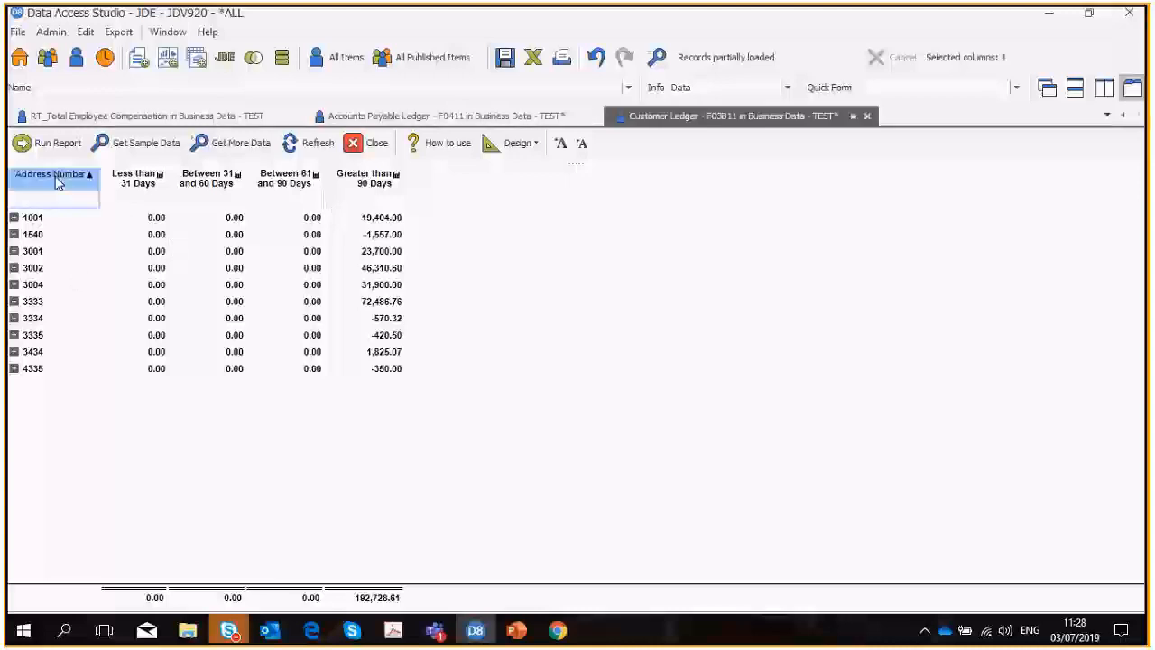
right_click(131, 226)
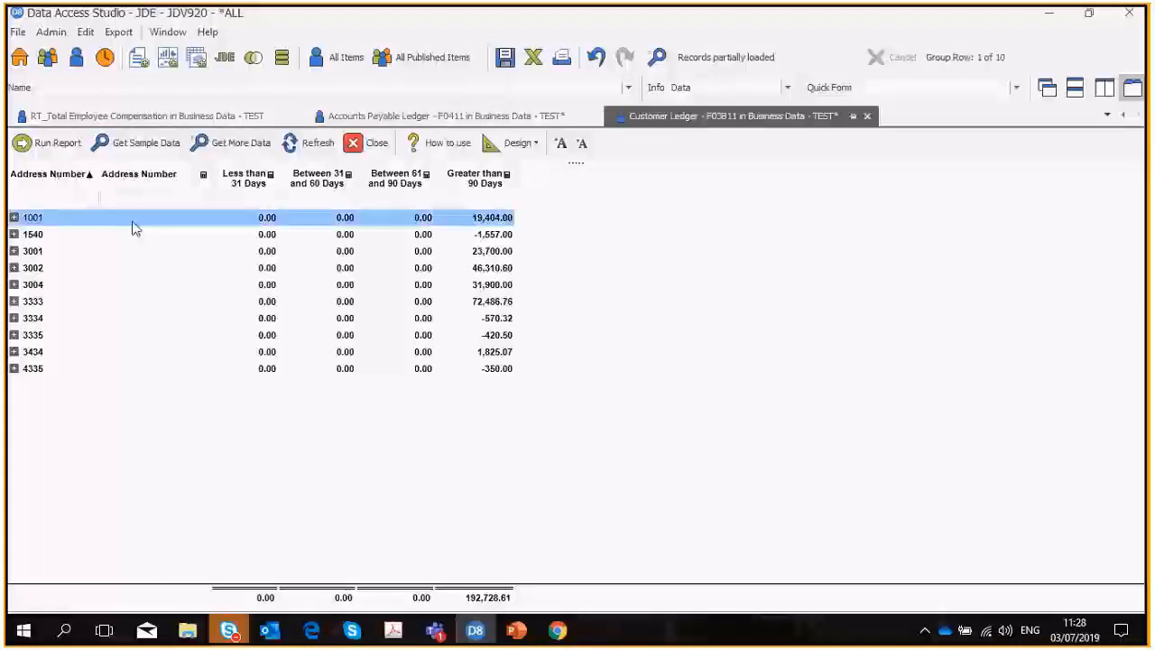
click(162, 234)
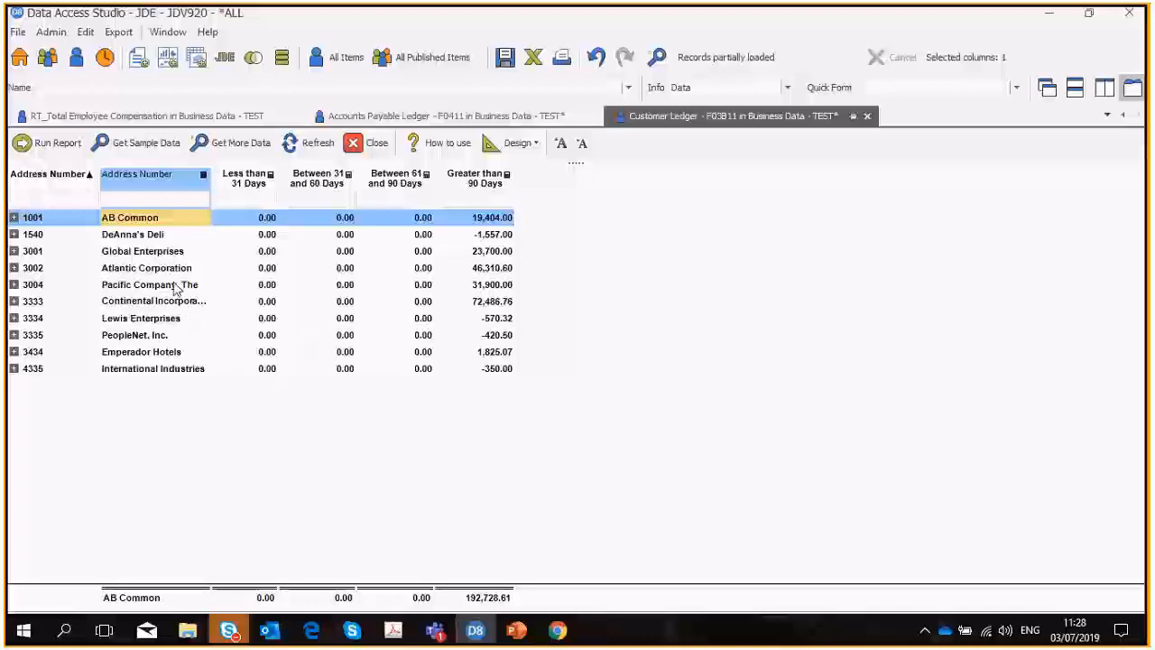
click(17, 34)
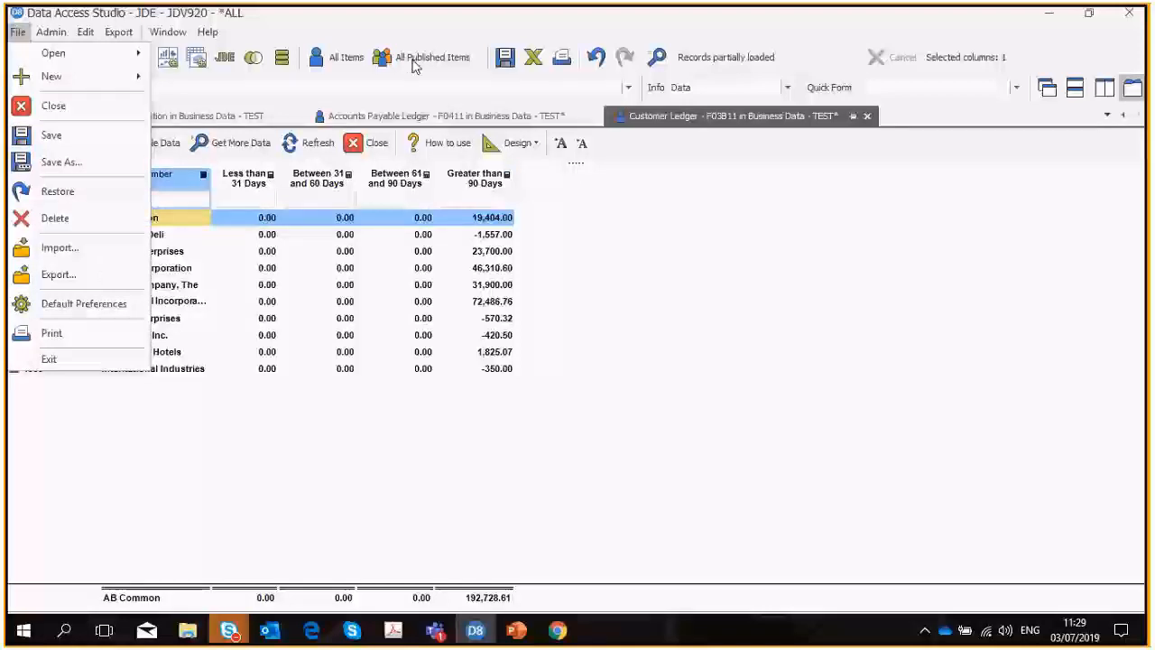
click(622, 271)
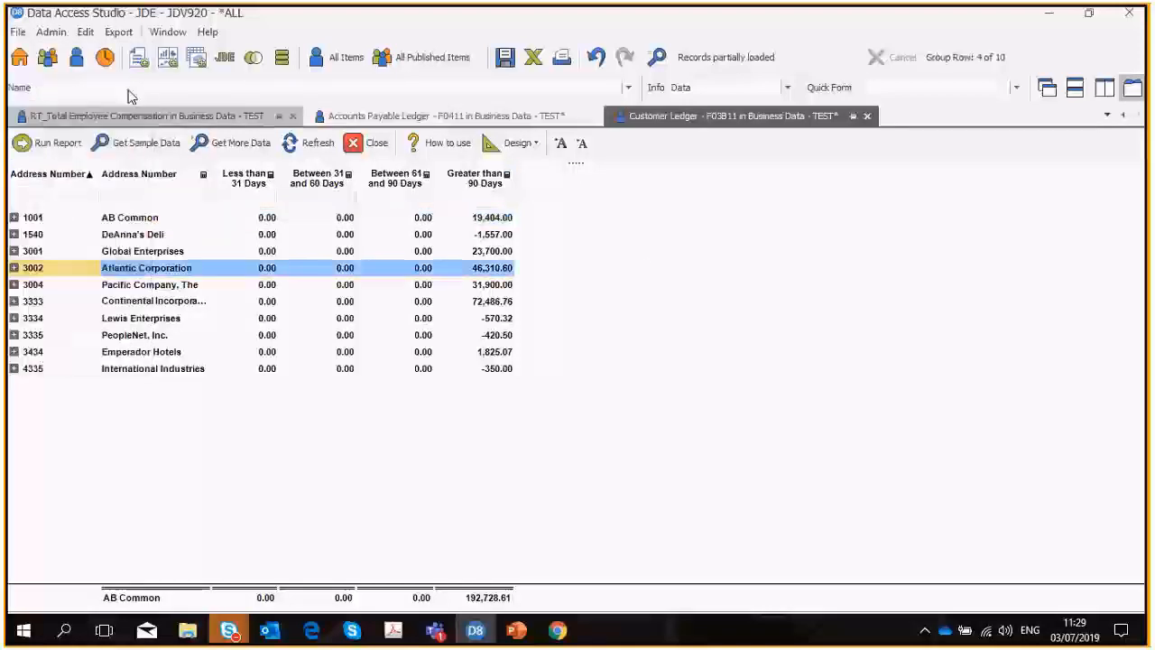
click(119, 34)
mouse_move(137, 57)
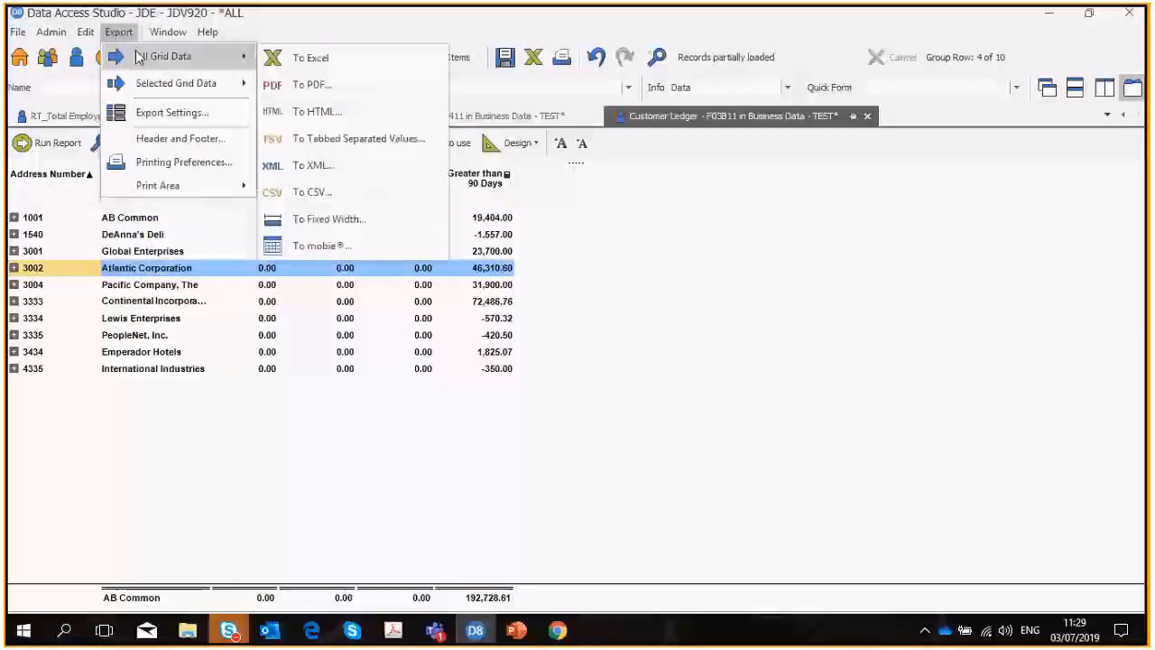
click(118, 32)
Save the Customer Ledger aging summary as a private report named "Rec Aging Webinar", keeping the filter values with the layout.
click(18, 33)
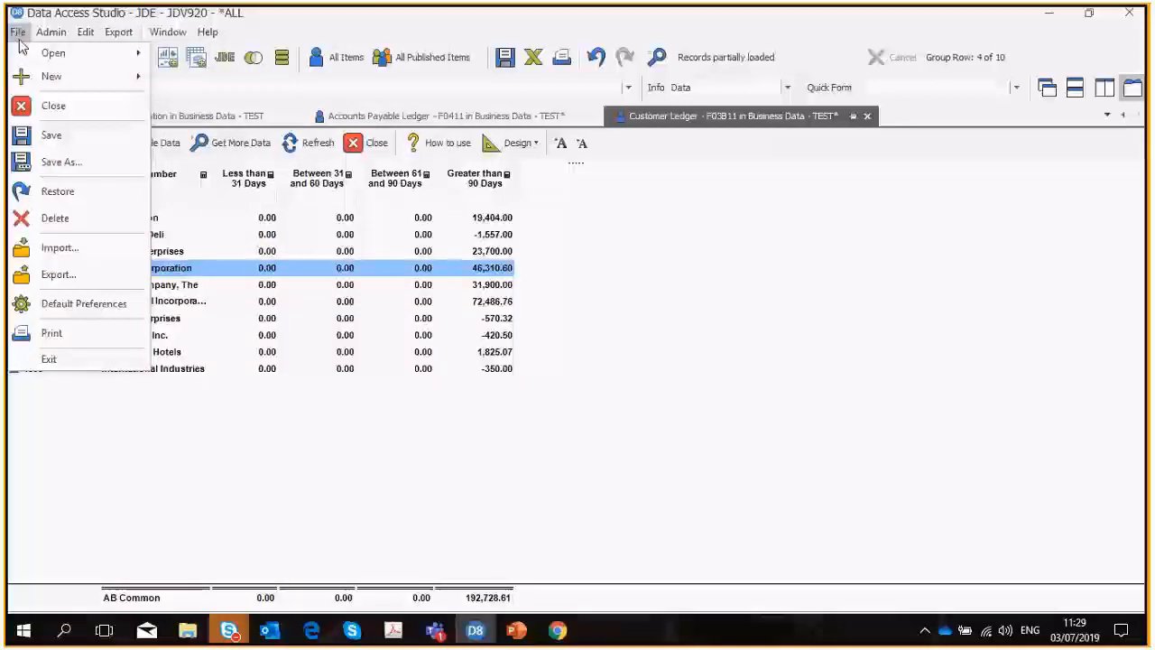
click(51, 136)
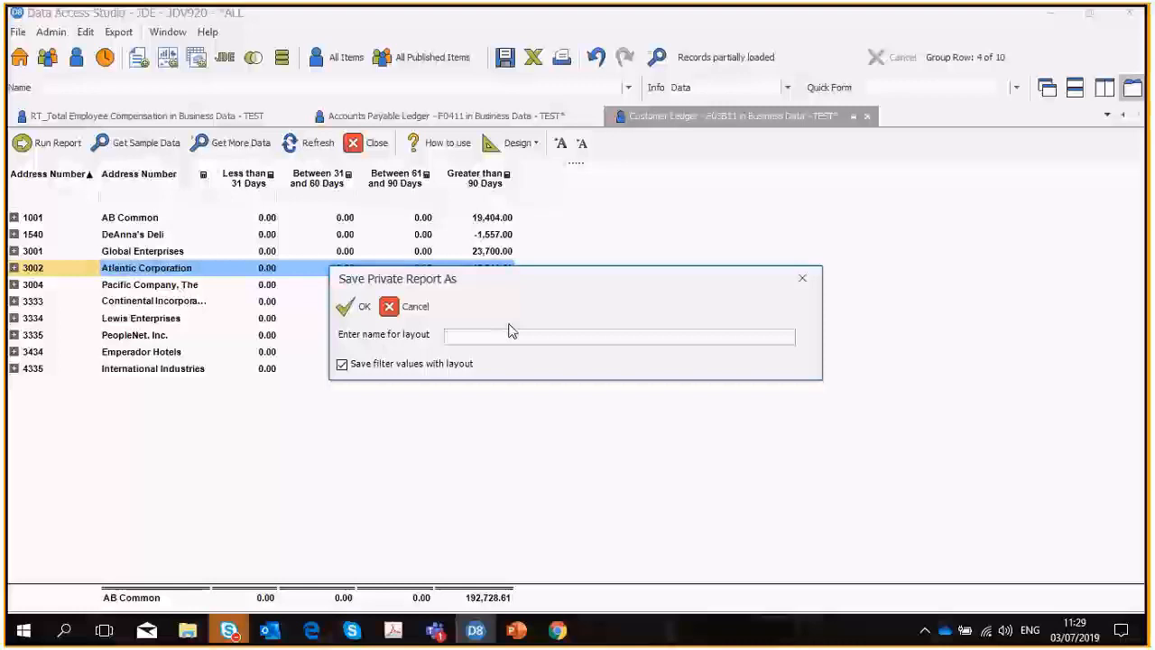
text(DAS)
key(BackSpace)
key(BackSpace)
key(BackSpace)
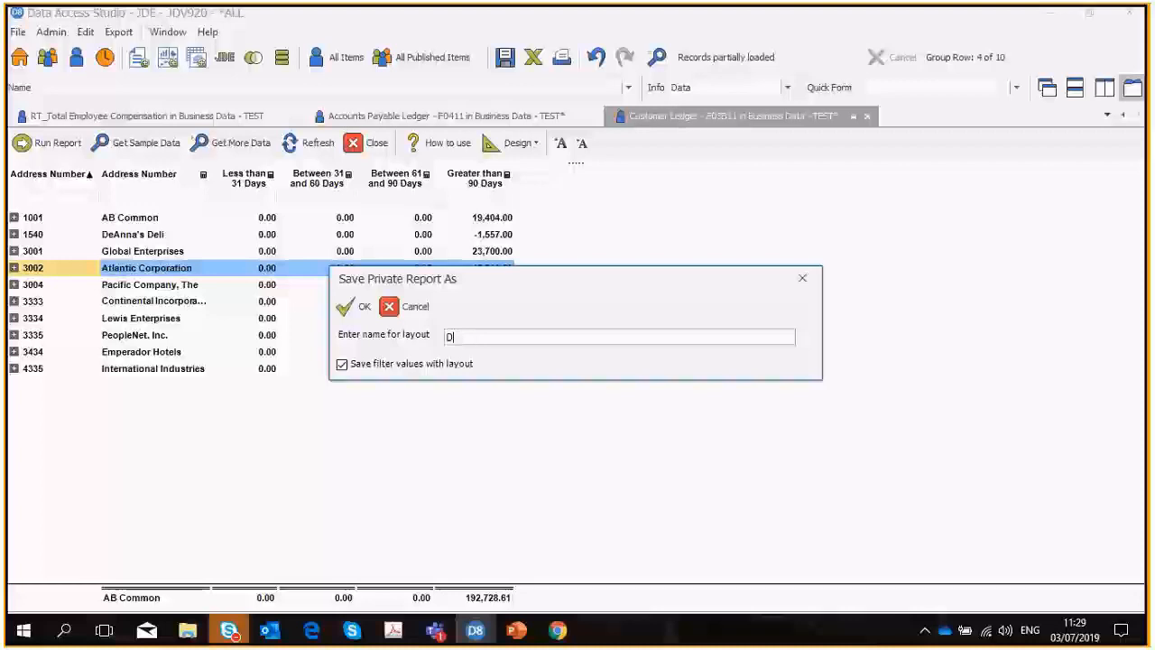
text(Rec Aging )
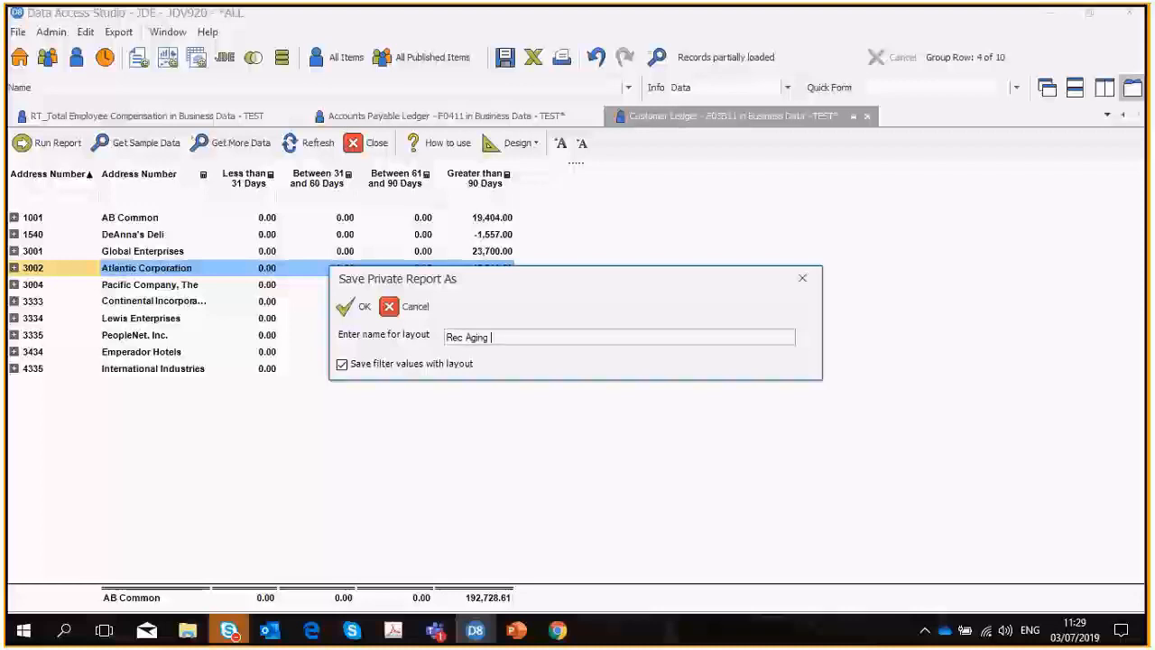
text(Webinar)
click(356, 307)
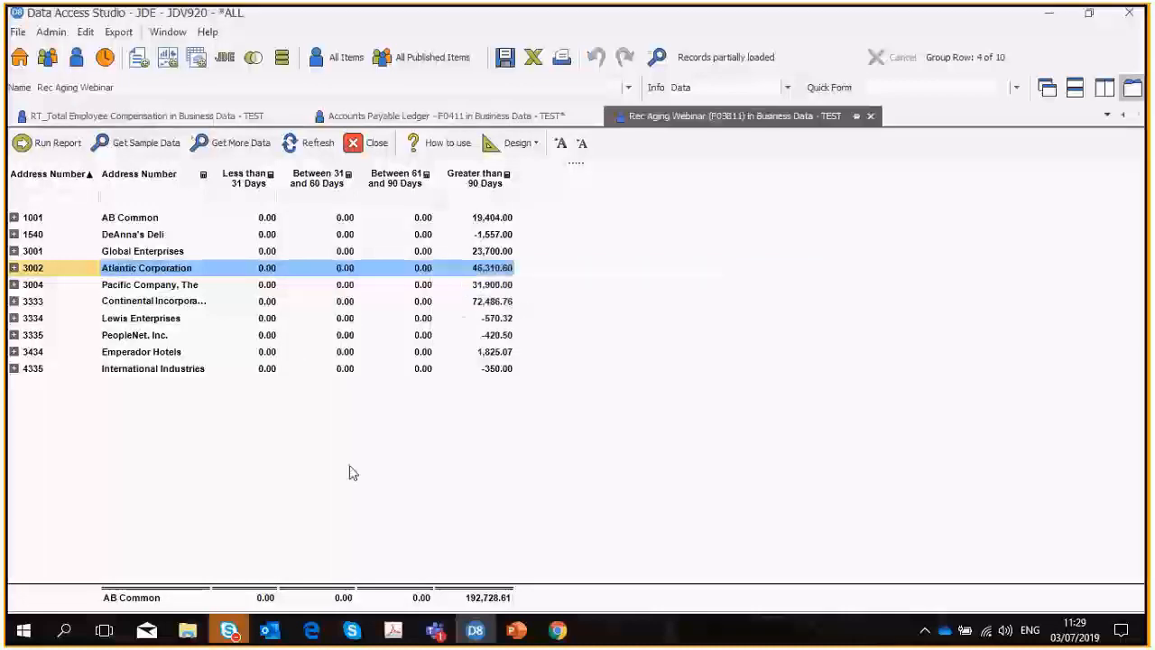
Create a new scheduled task that runs the private report Rec Aging Webinar and outputs its data as PDF.
click(103, 60)
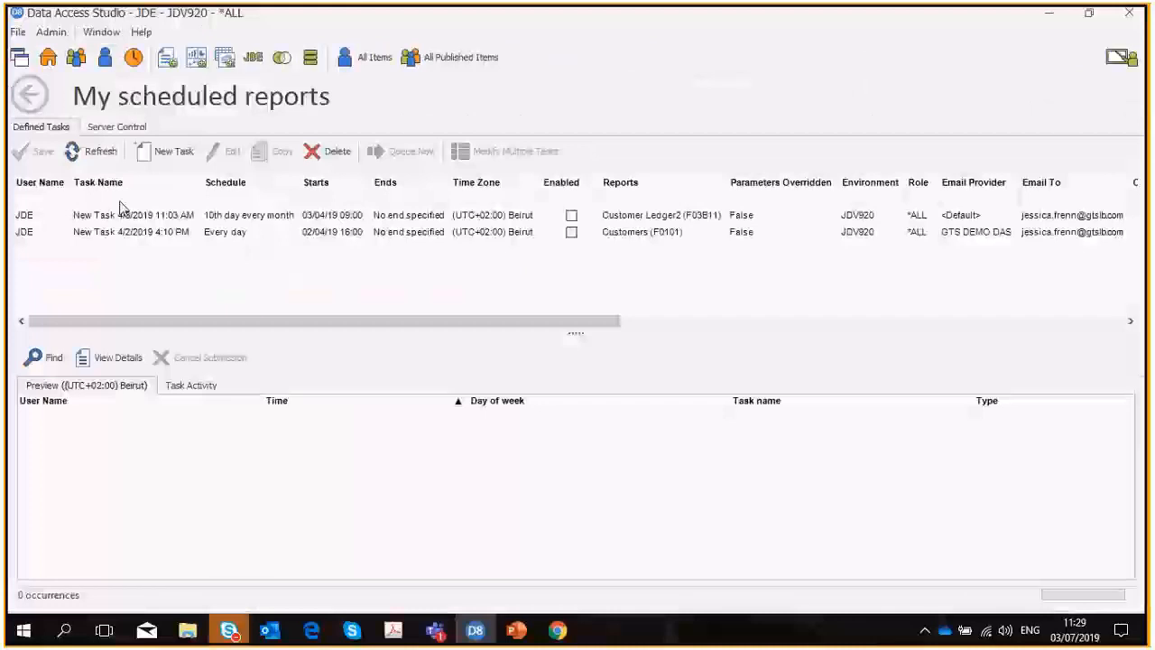
click(152, 158)
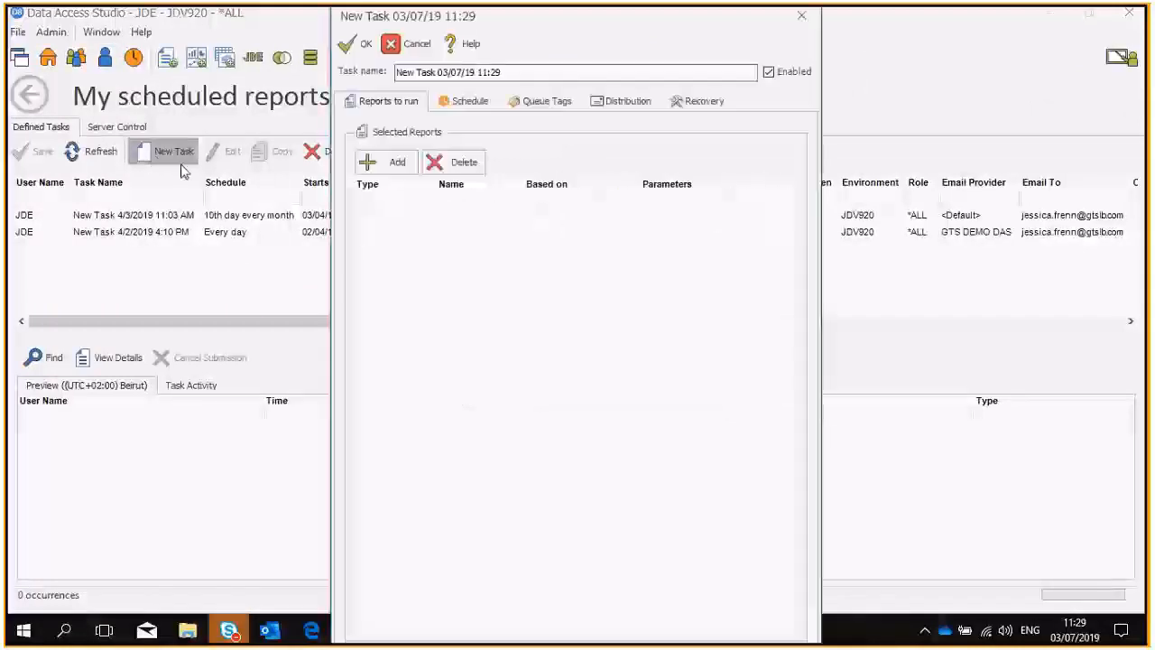
click(387, 161)
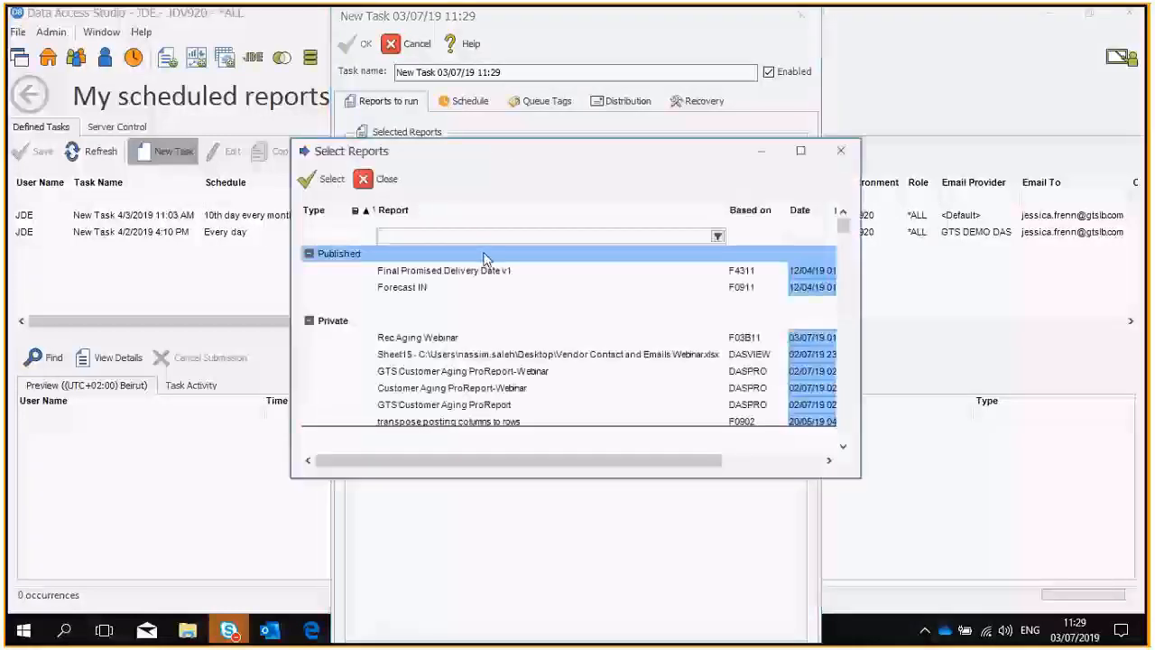
text(we)
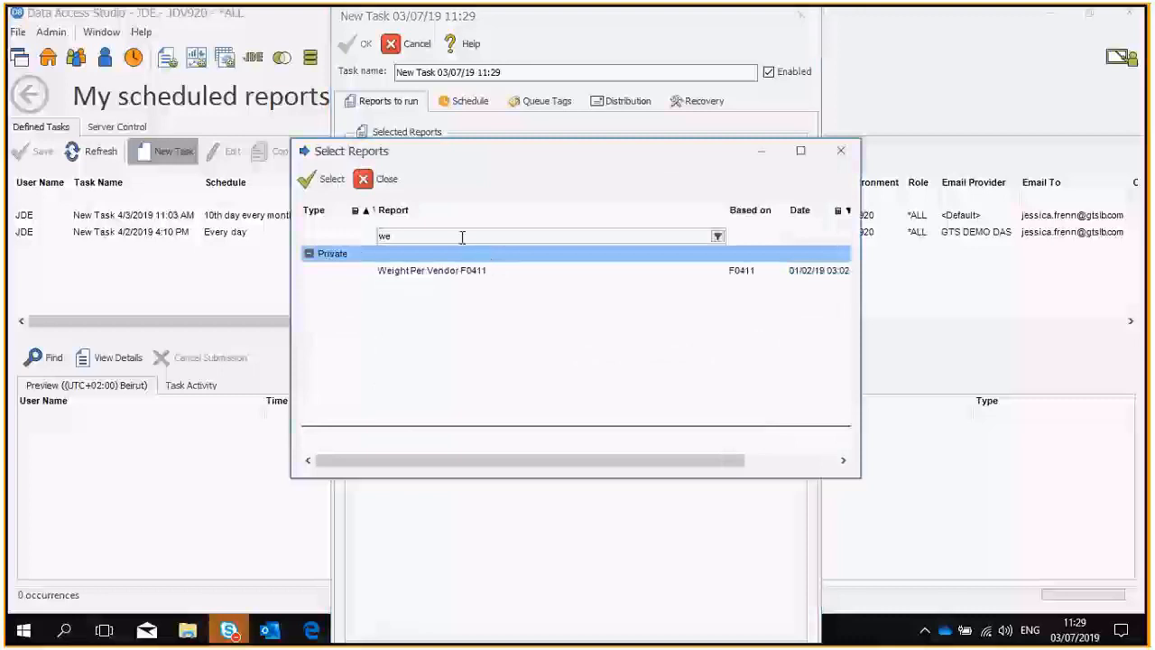
key(BackSpace)
key(BackSpace)
text(re)
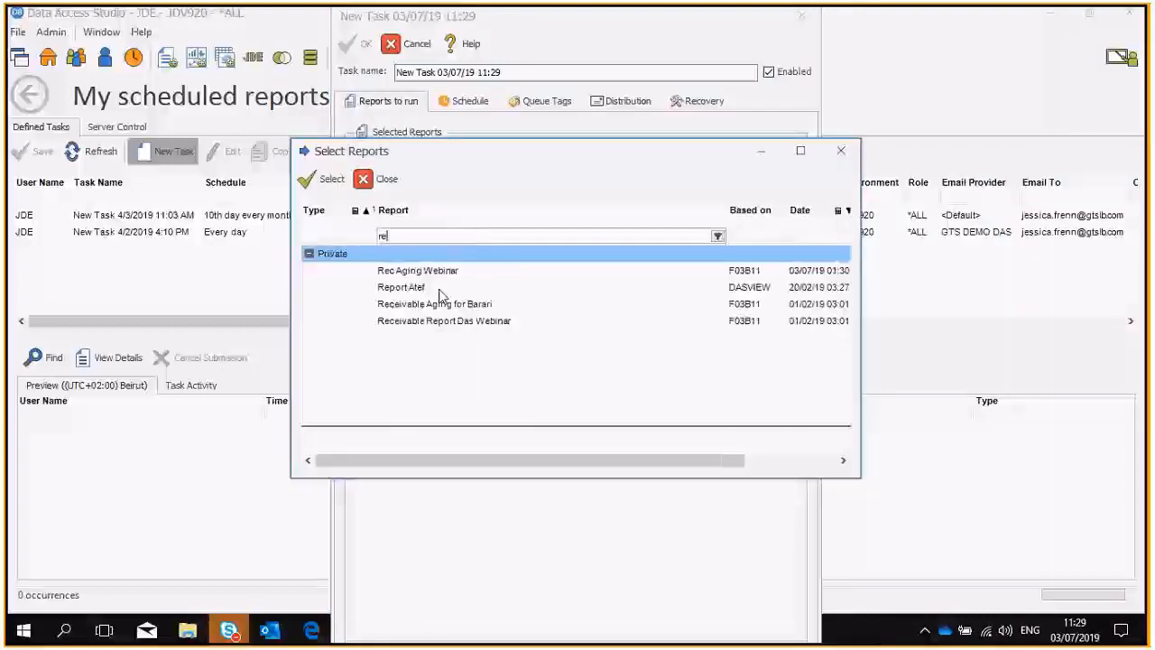
click(419, 270)
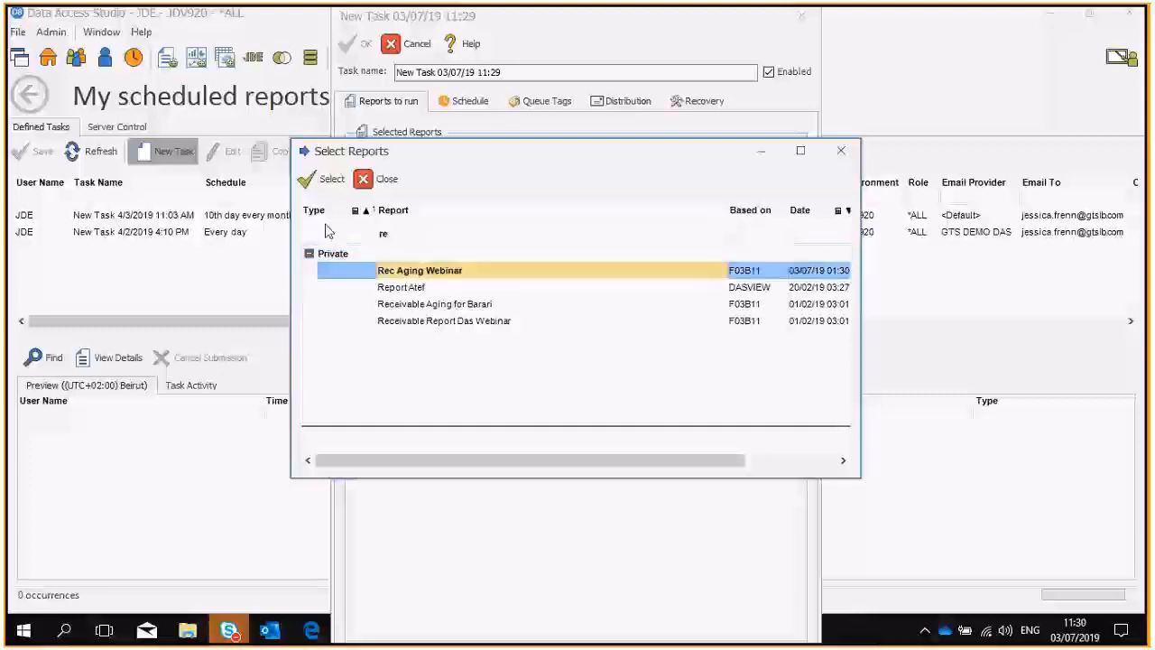
click(325, 178)
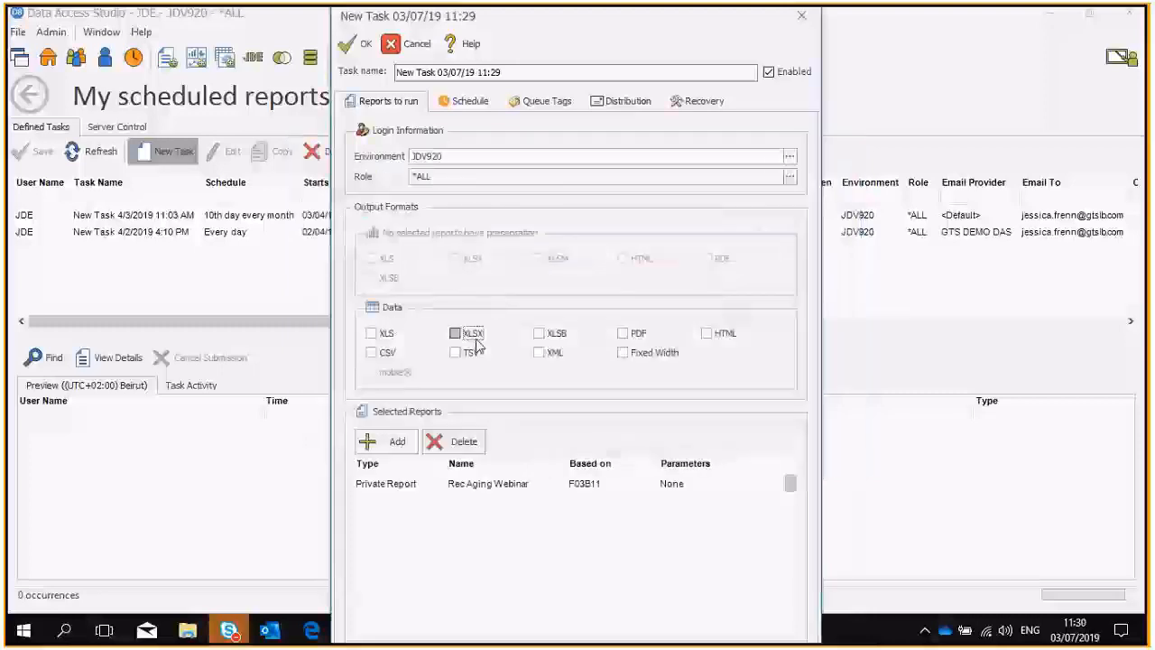
click(622, 333)
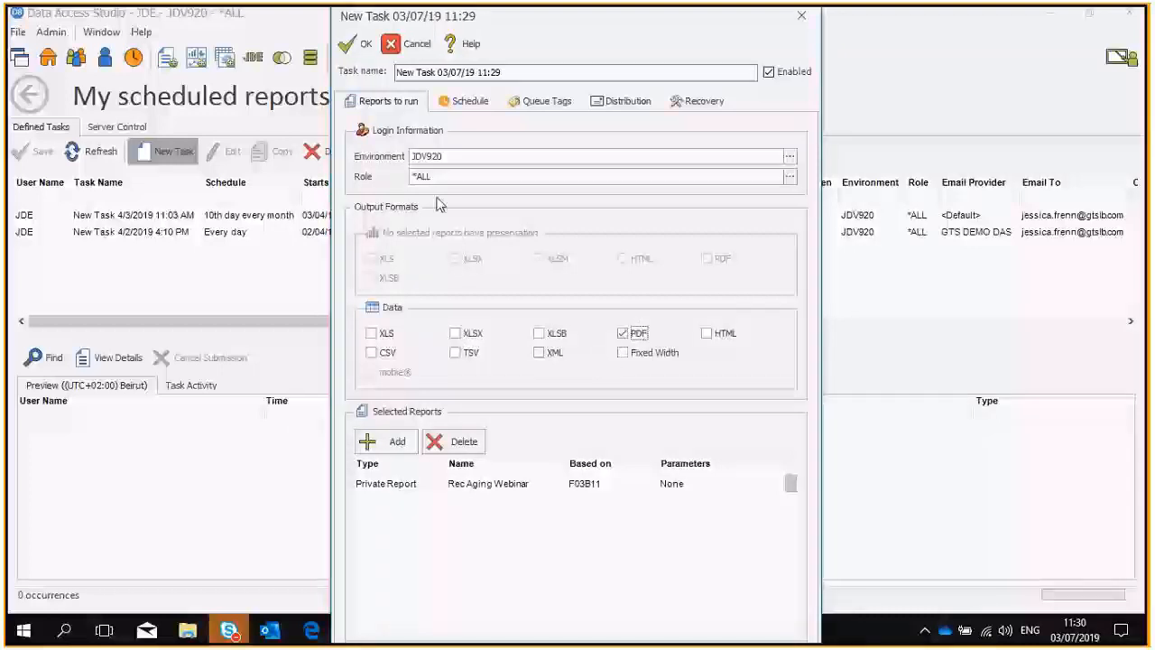
Schedule the task to run on the first Monday of every 1 month, with no end date.
click(465, 102)
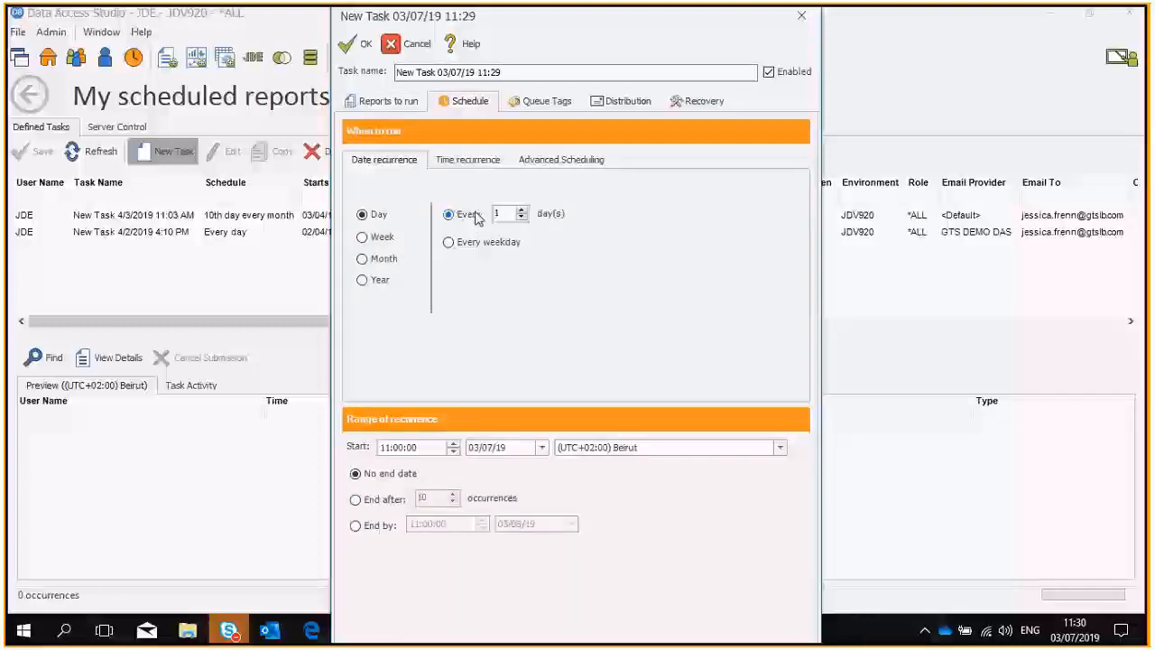
click(381, 259)
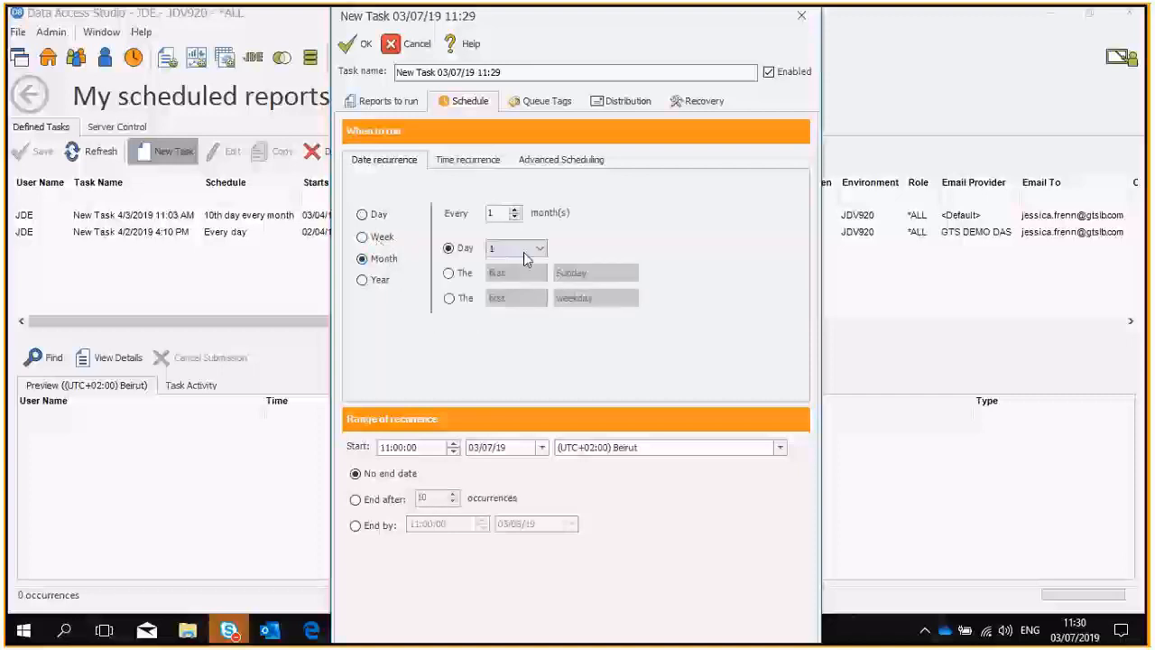
click(531, 252)
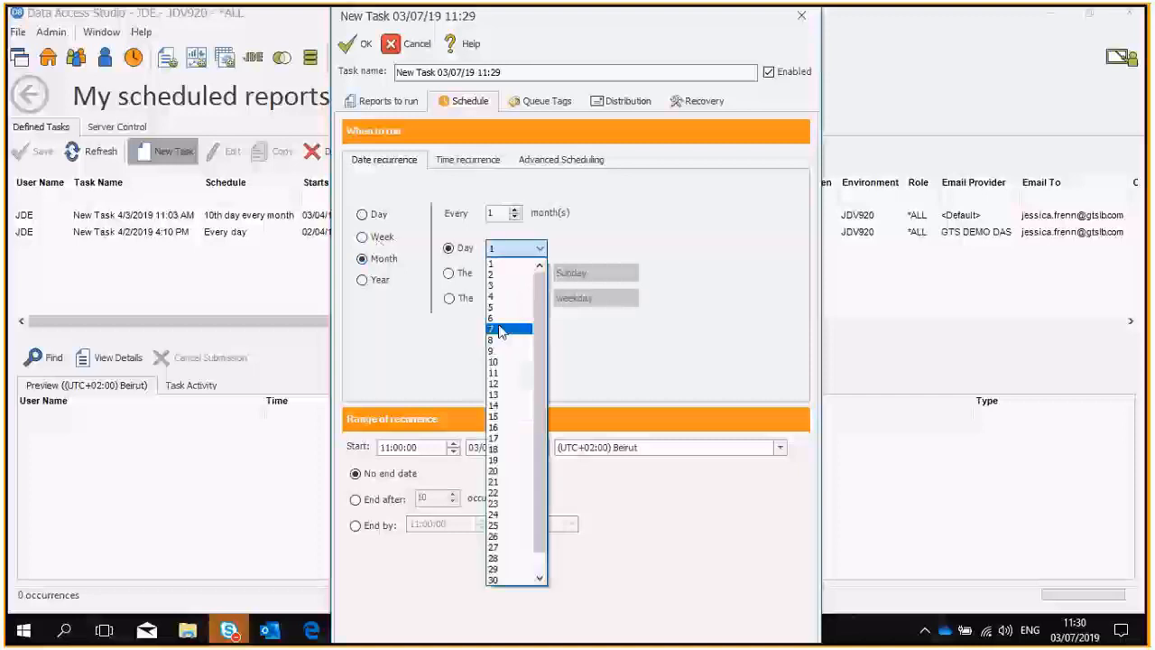
click(503, 331)
click(449, 274)
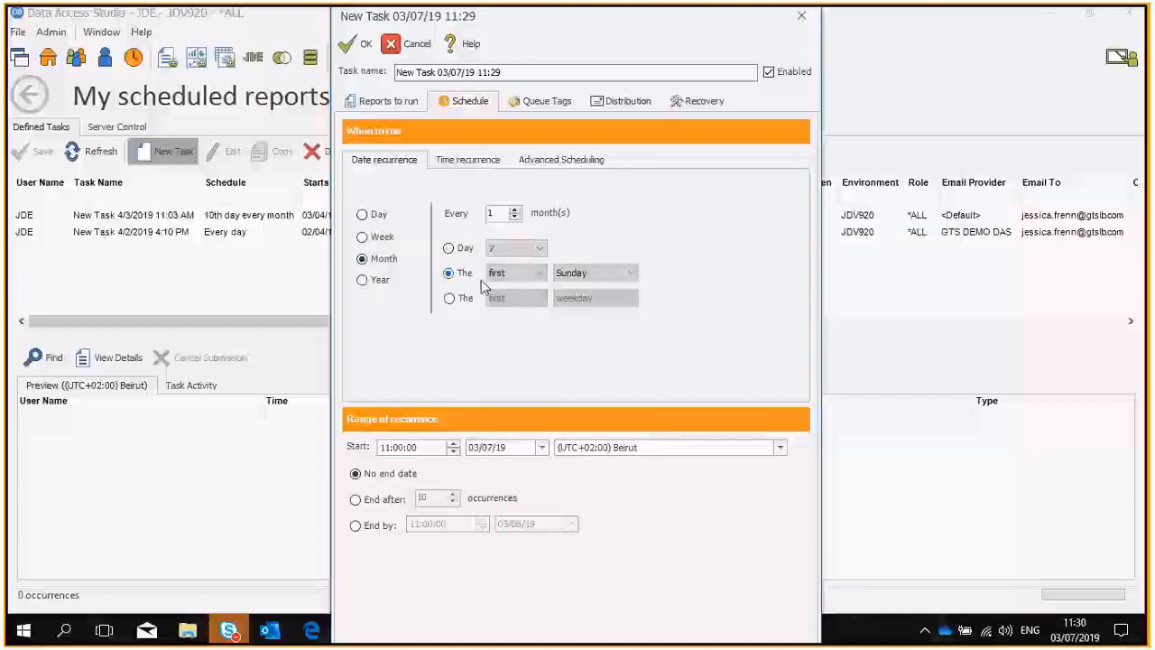
click(569, 276)
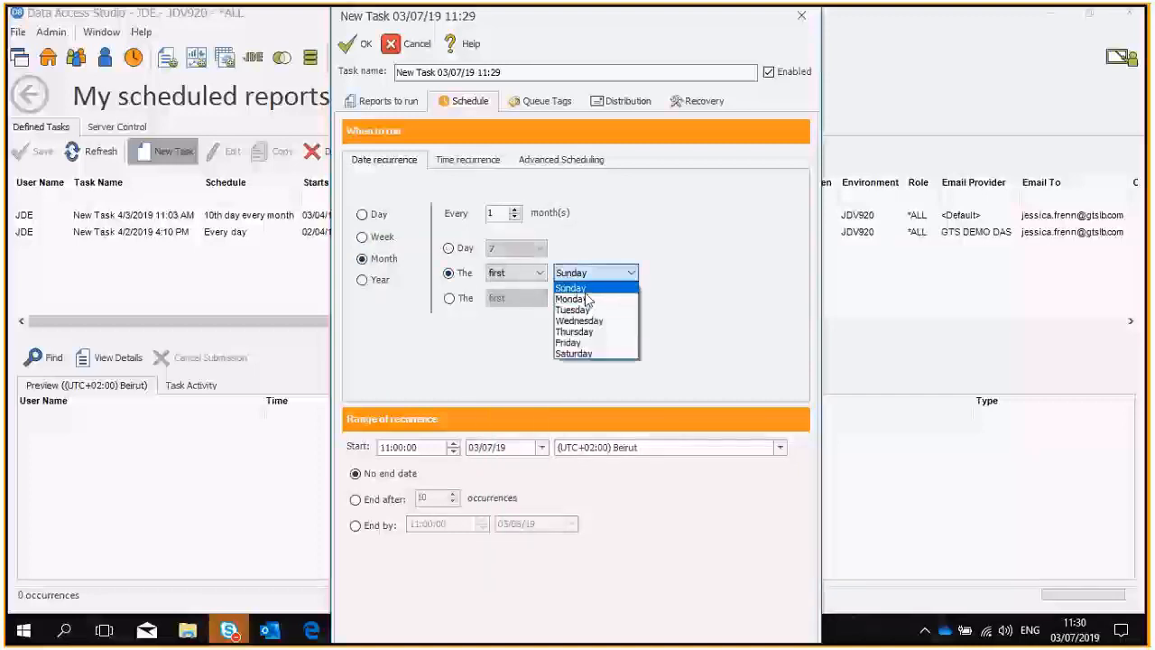
click(585, 301)
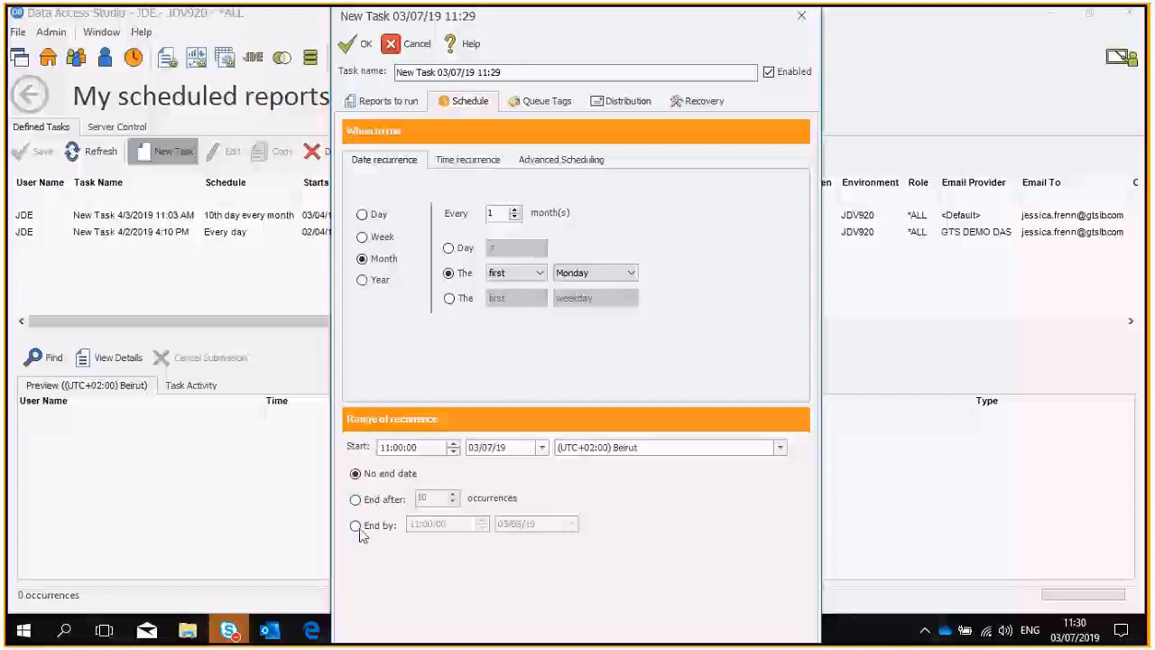
click(355, 499)
click(359, 477)
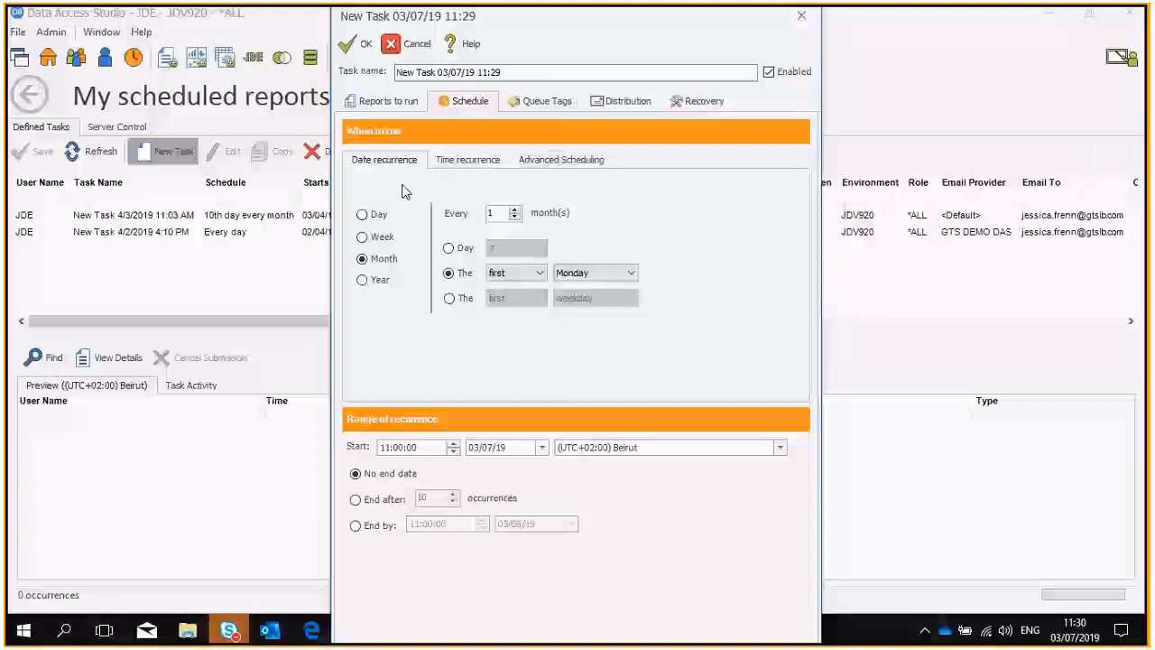
Examine the advanced scheduling rule text behind the task's recurrence and return to the task's report settings.
click(538, 166)
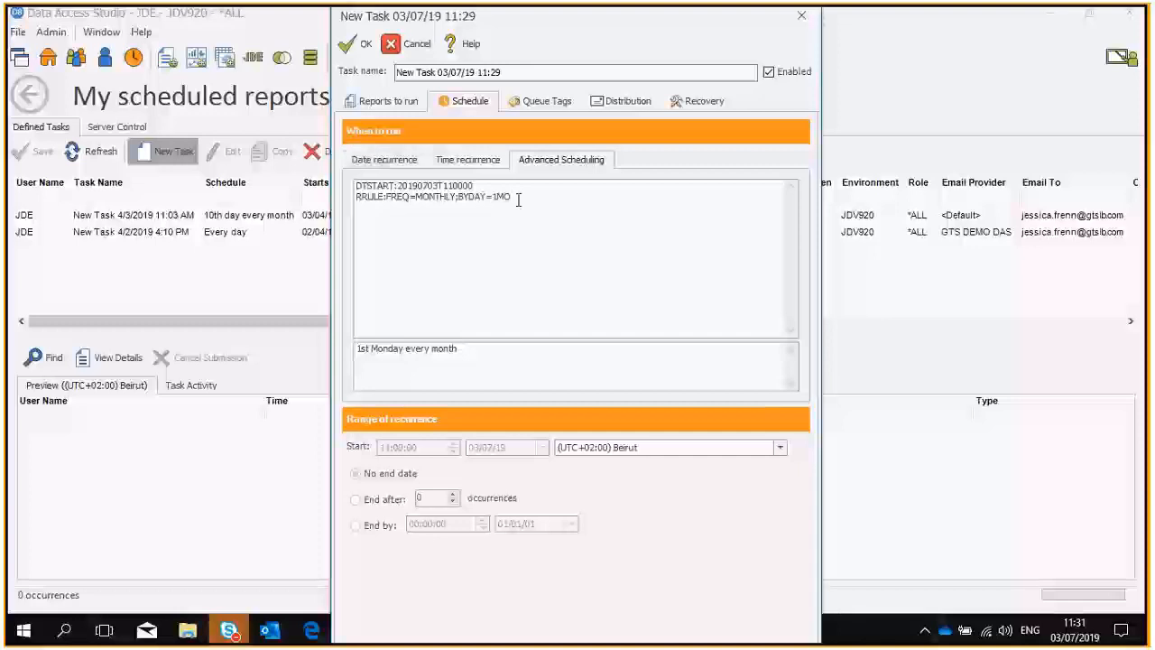
drag(510, 197, 374, 176)
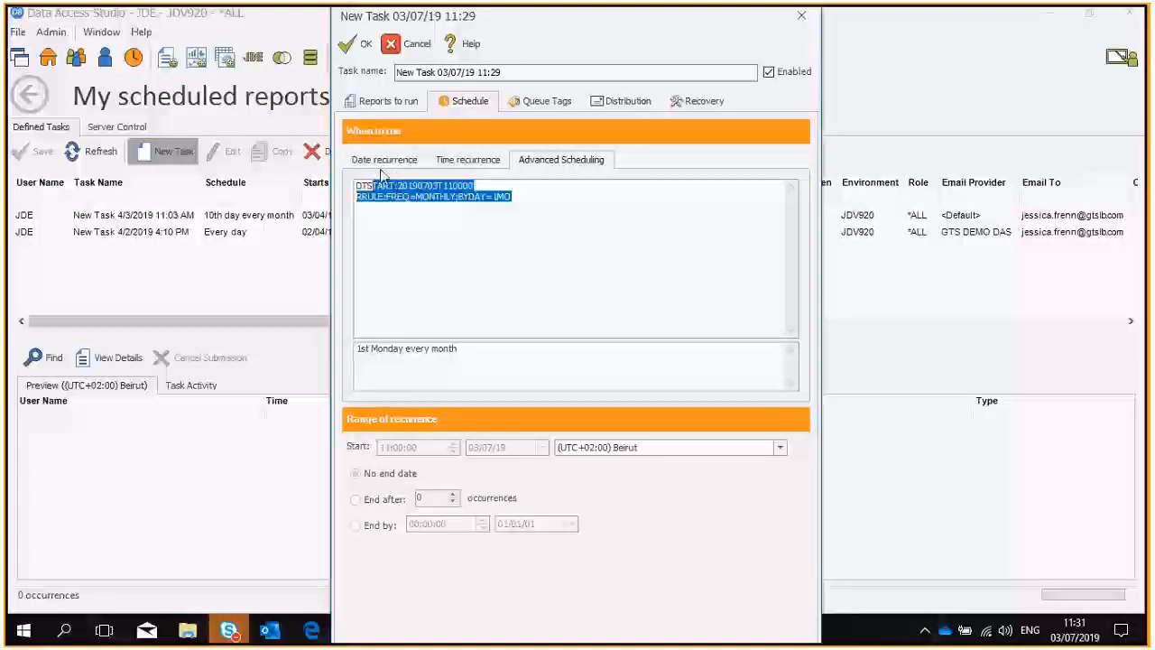
click(384, 101)
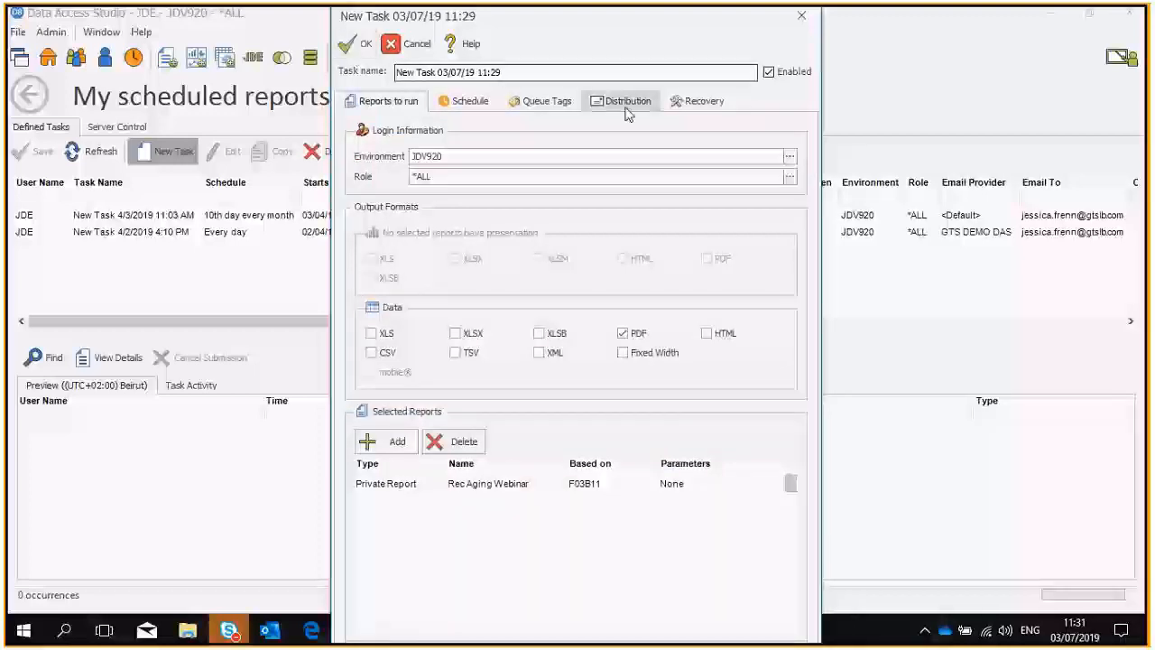
Enter the recipient's e-mail address in the task's distribution settings.
click(538, 102)
click(604, 103)
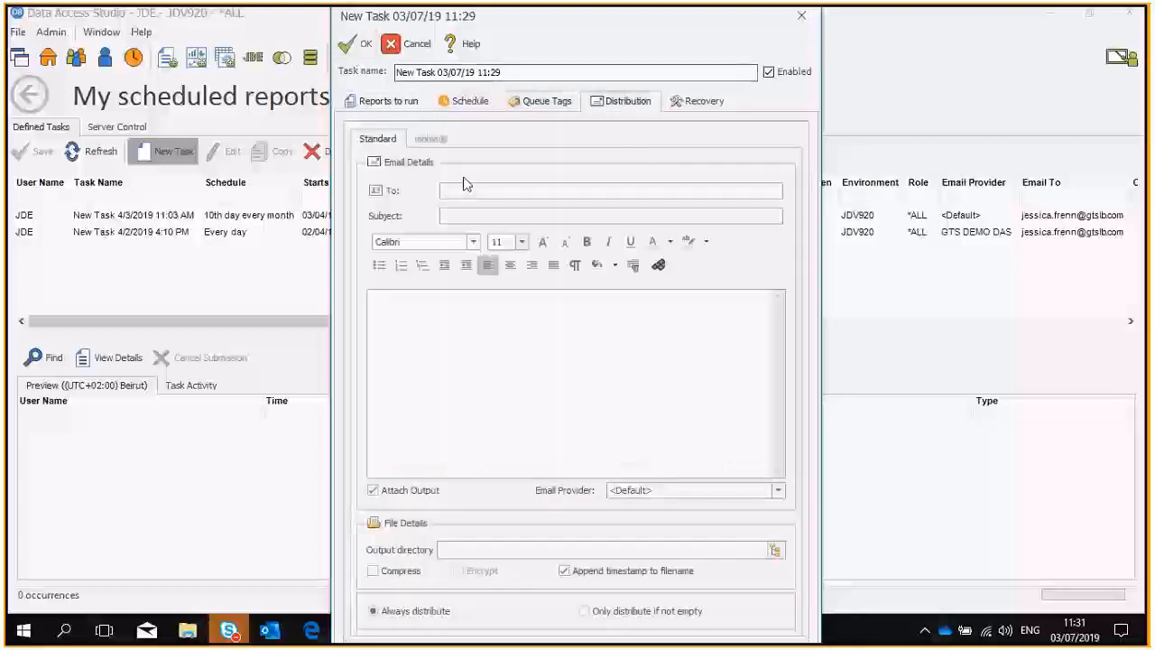
click(467, 191)
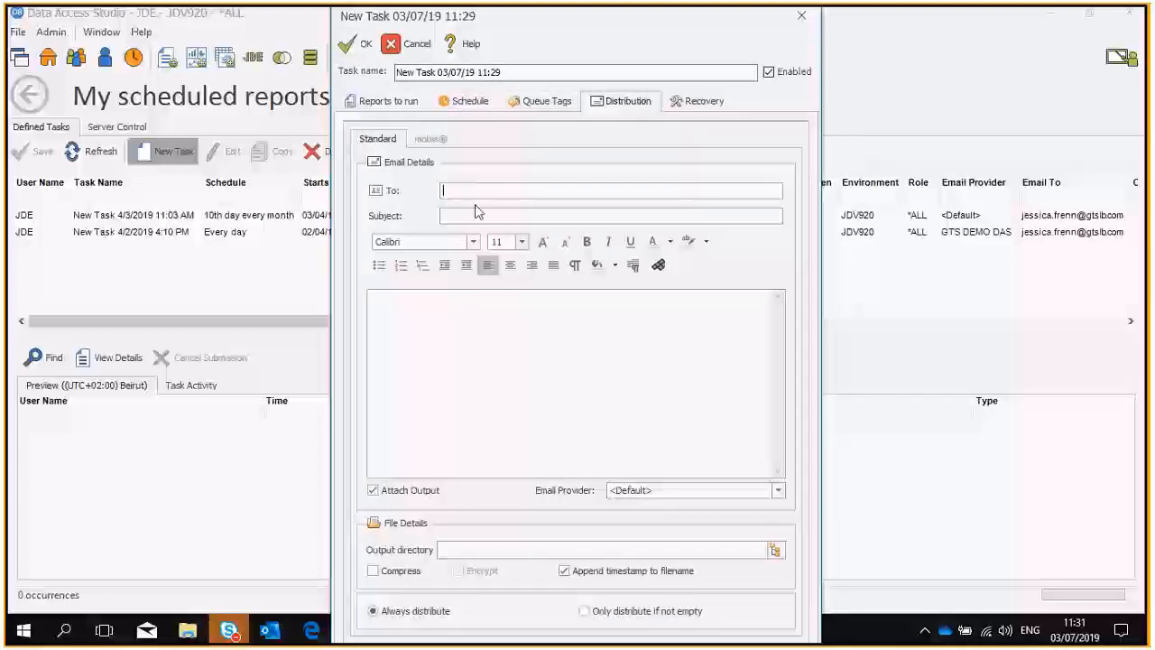
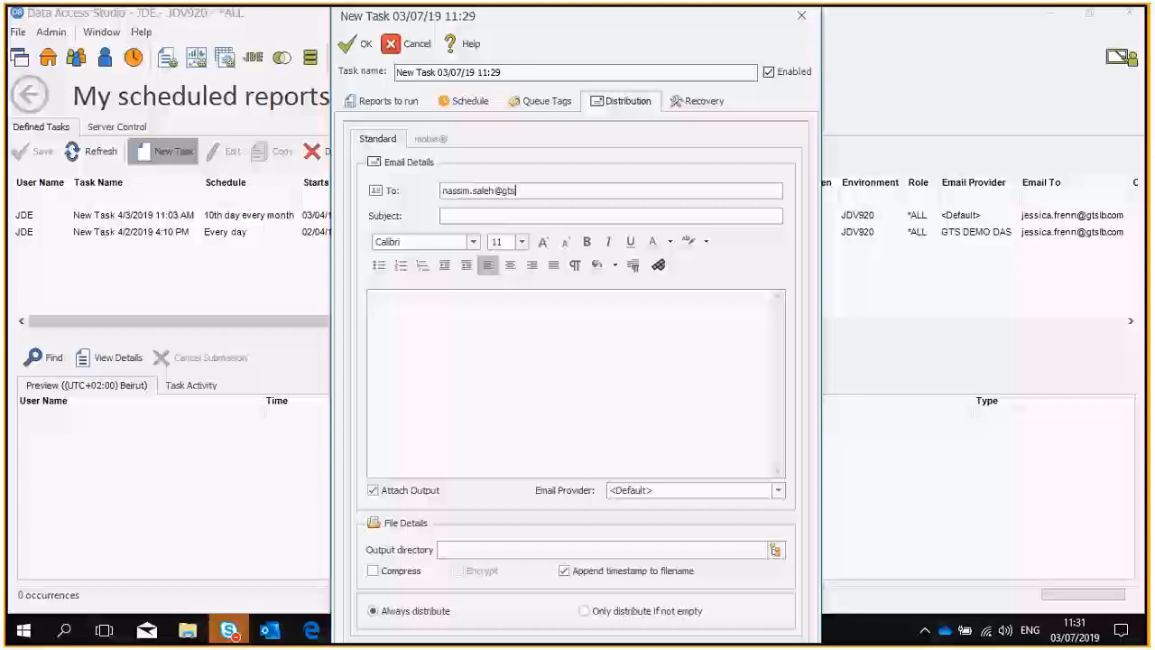
Write the e-mail body "Hi," followed by "Dears , kindly find attached," and confirm the new task.
click(420, 309)
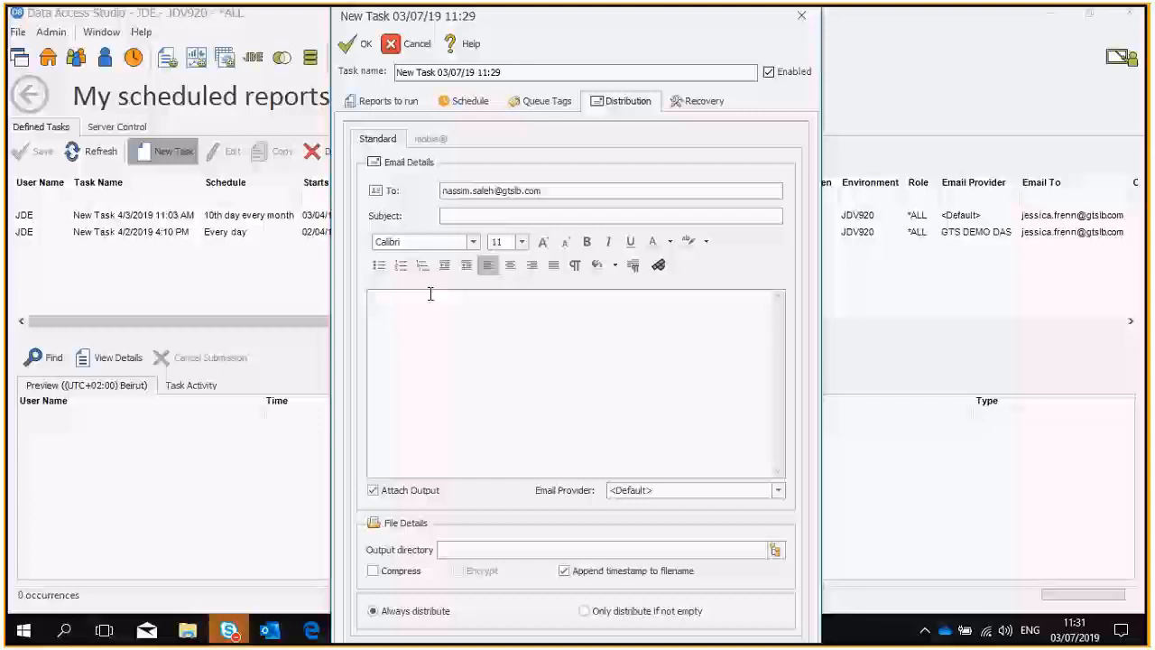
text(Hi,)
key(Return)
key(Return)
text(Dea)
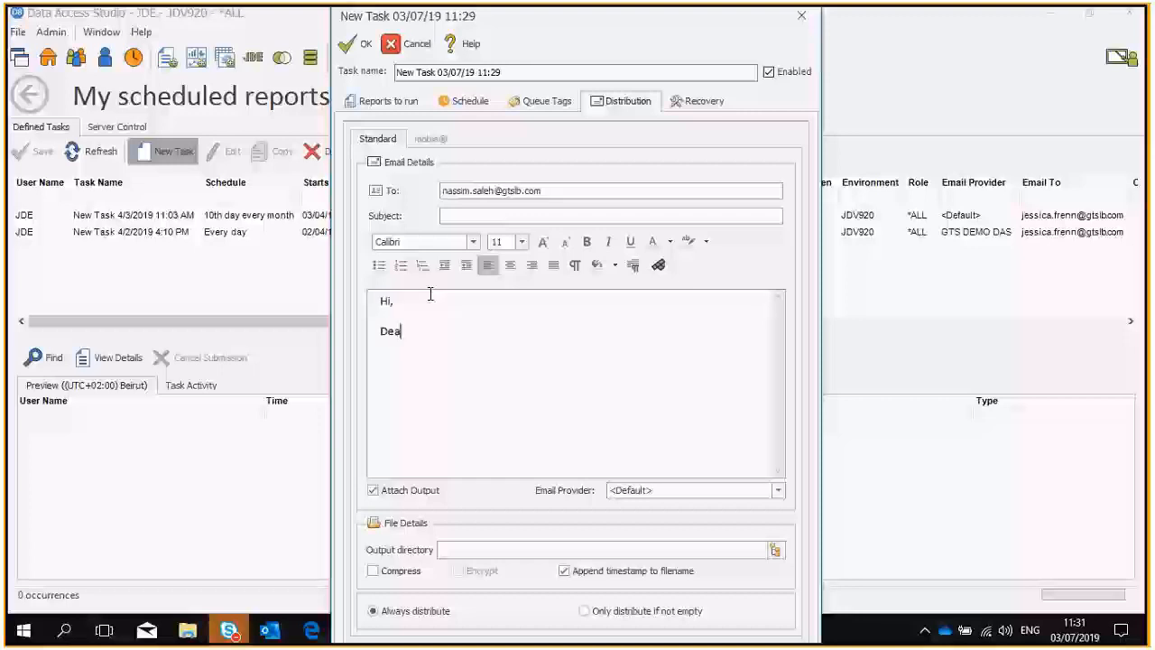
text(rs)
text( , kindly fin)
text(d att)
text(cae)
key(BackSpace)
key(BackSpace)
text(ched,)
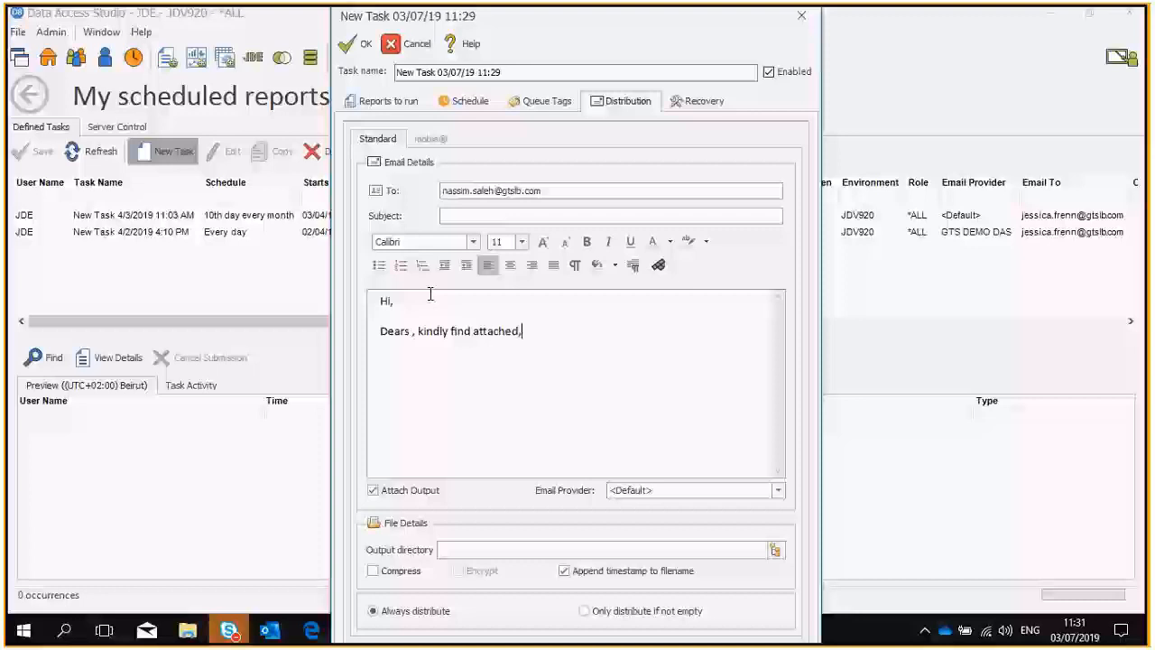
click(357, 43)
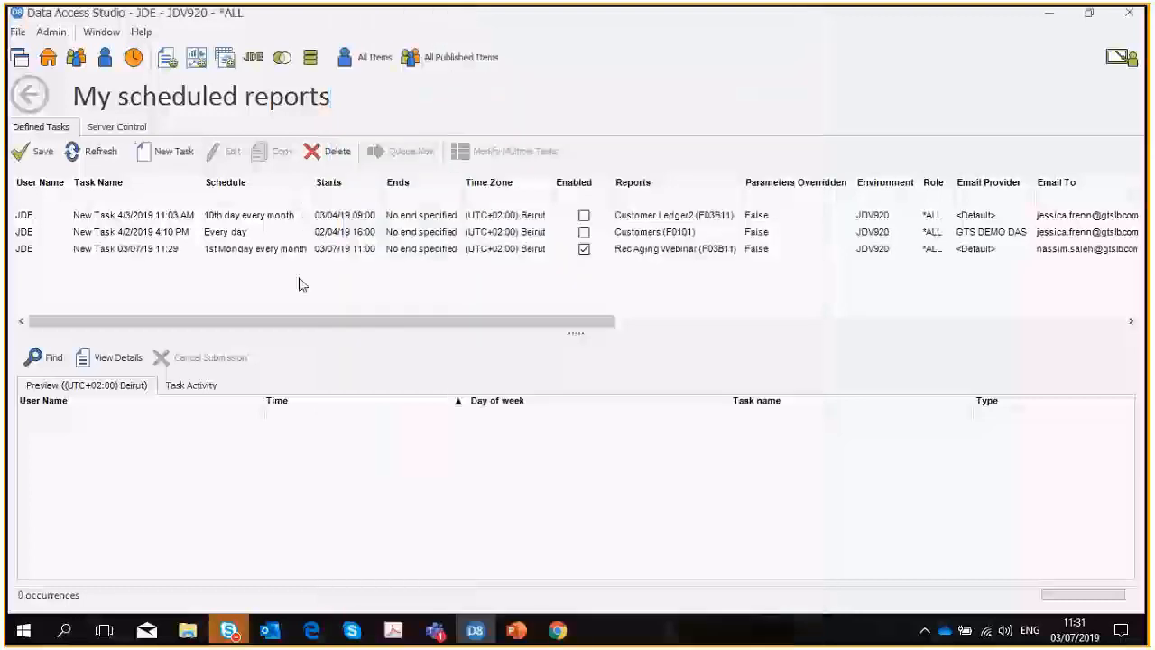
Save the newly defined scheduled task and leave the scheduled reports page for the home page.
click(161, 250)
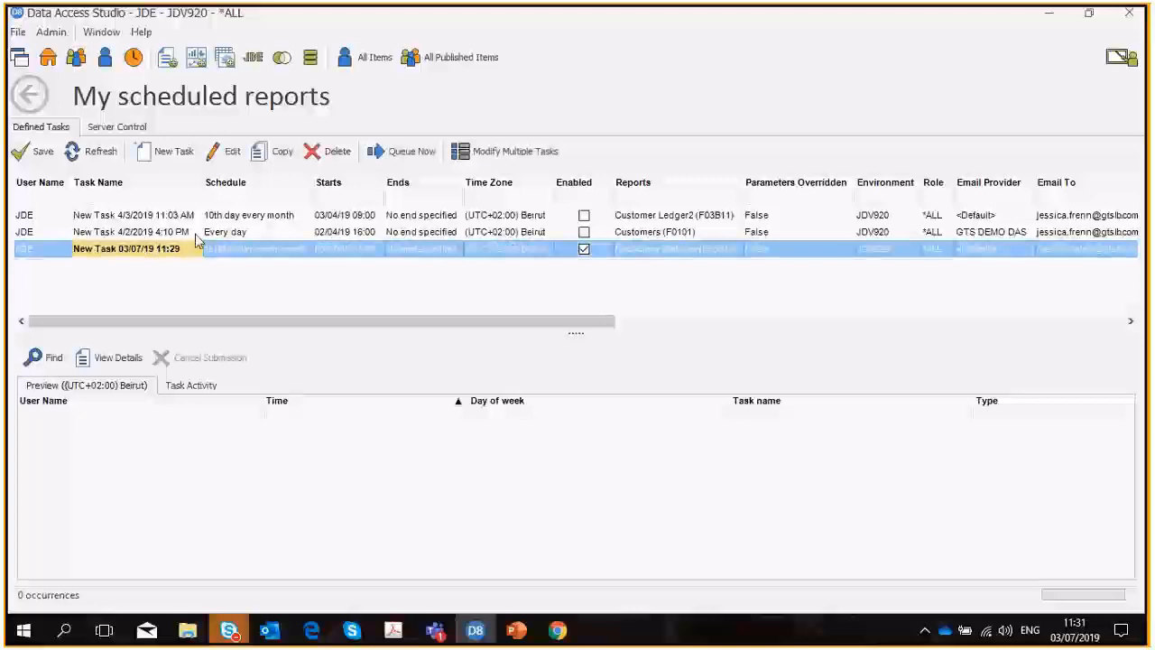
right_click(174, 252)
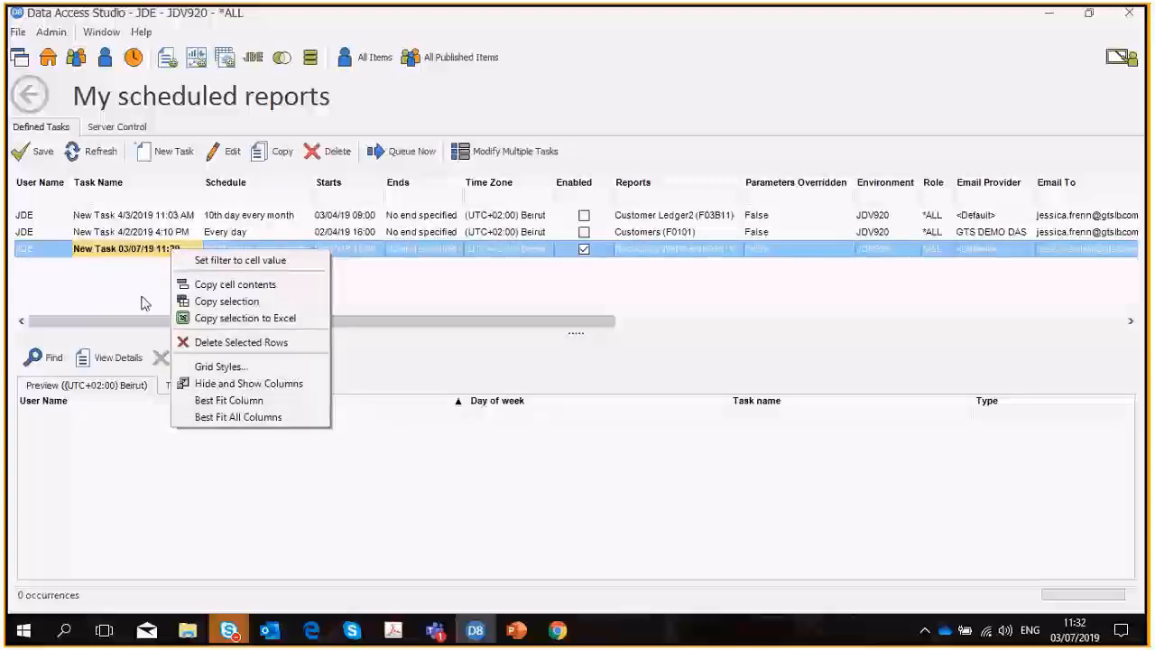
click(504, 92)
click(29, 95)
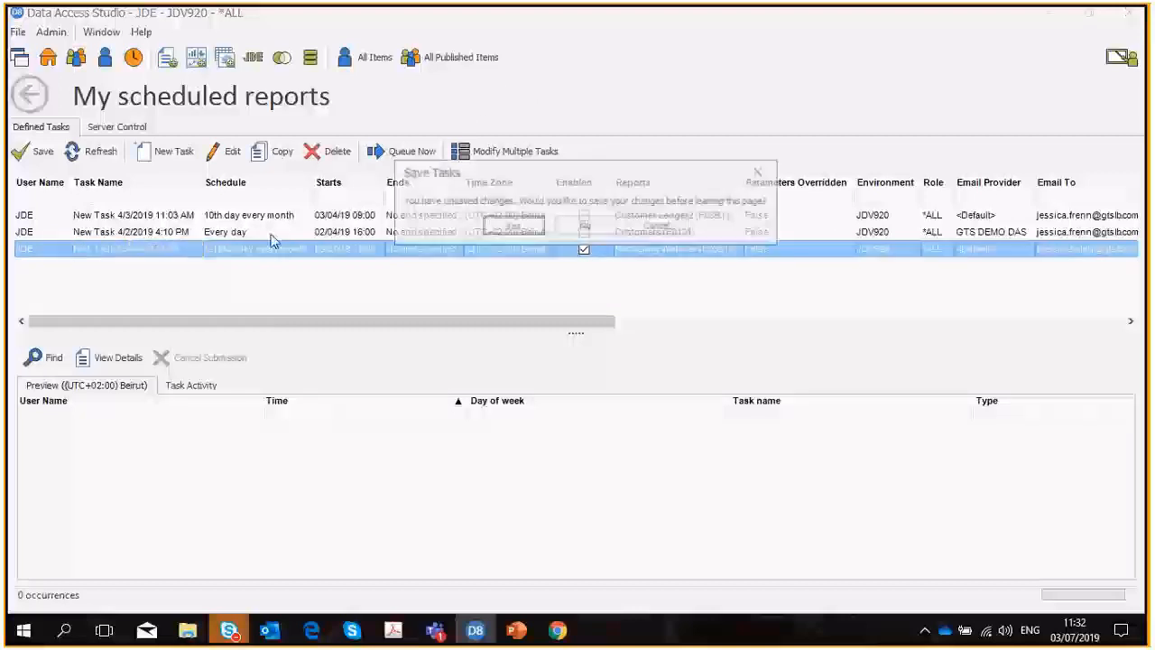
click(511, 225)
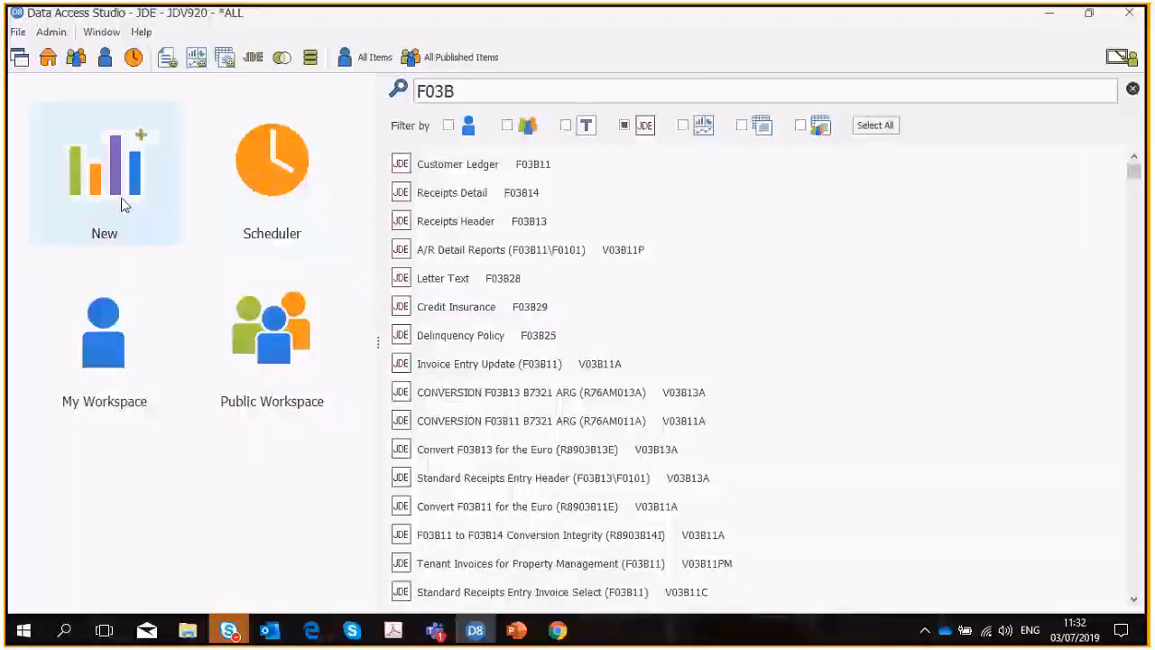
click(587, 228)
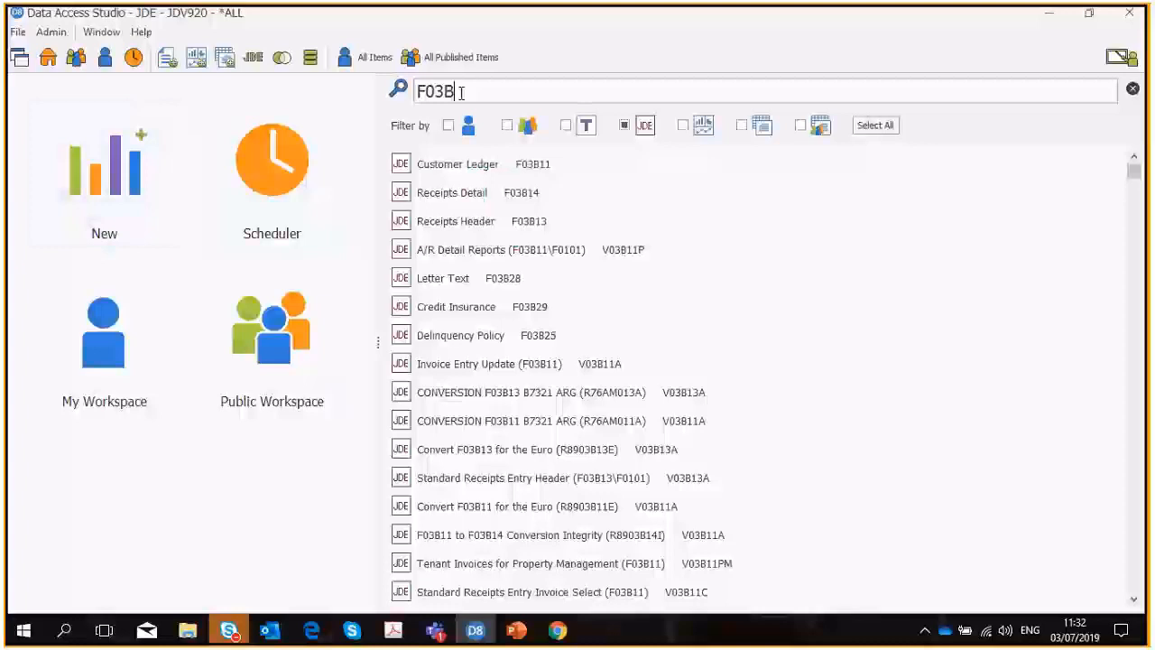
Create a new dashboard based on Customer Ledger Report (F03B11), searching the report list for "customer ledger report".
click(135, 178)
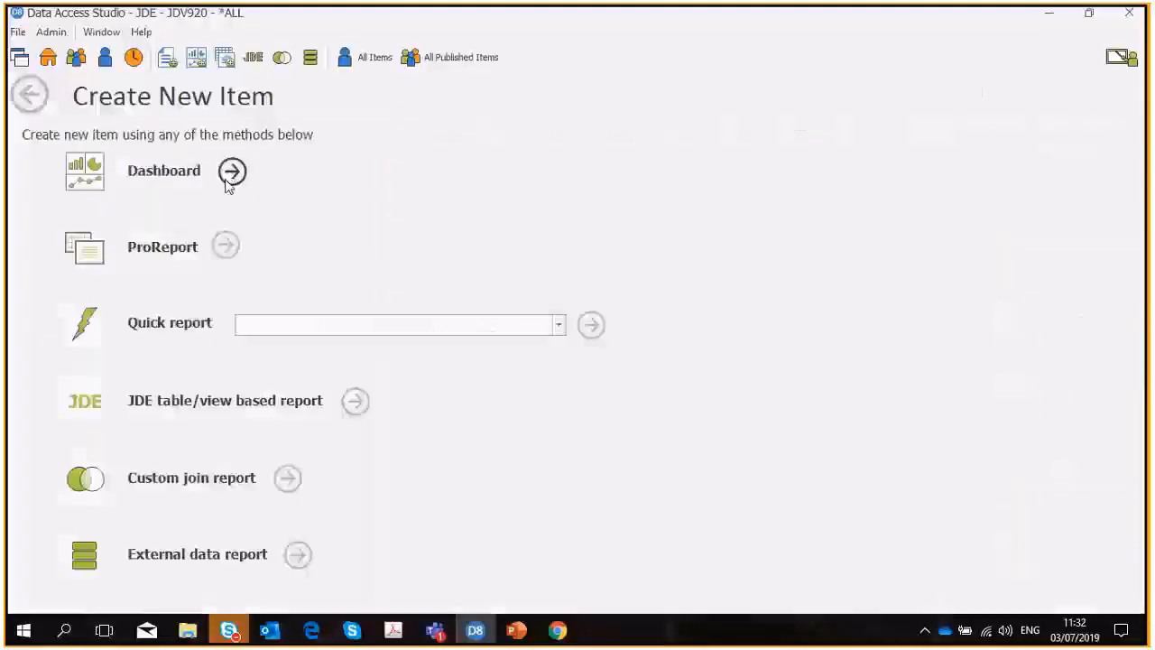
click(228, 180)
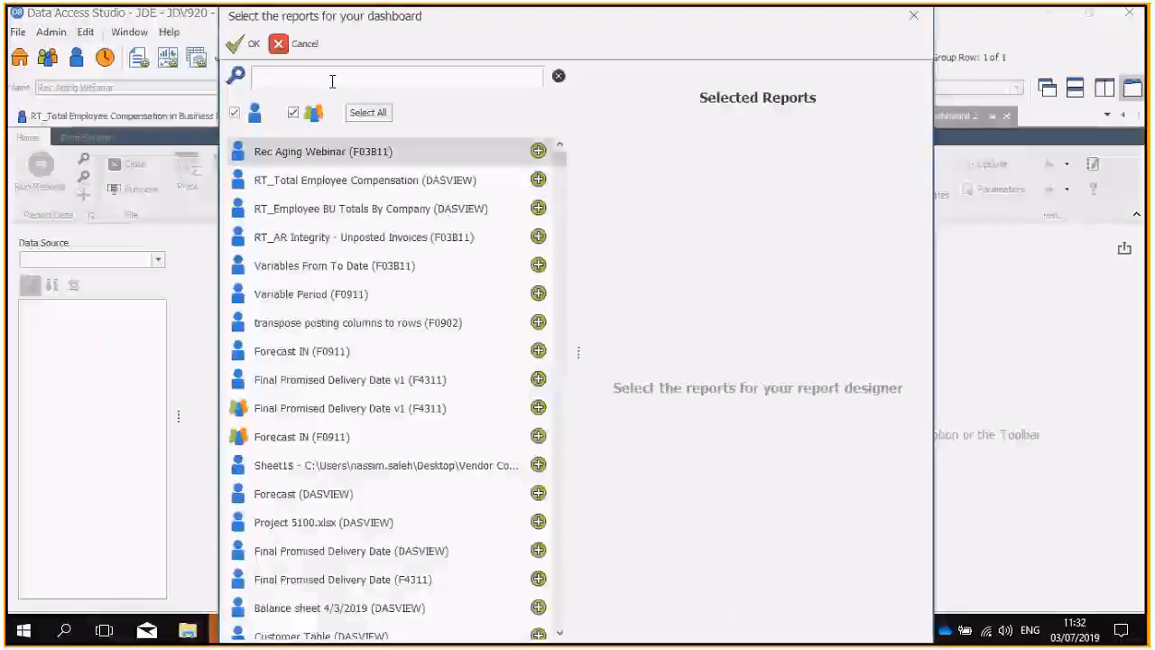
text(cu)
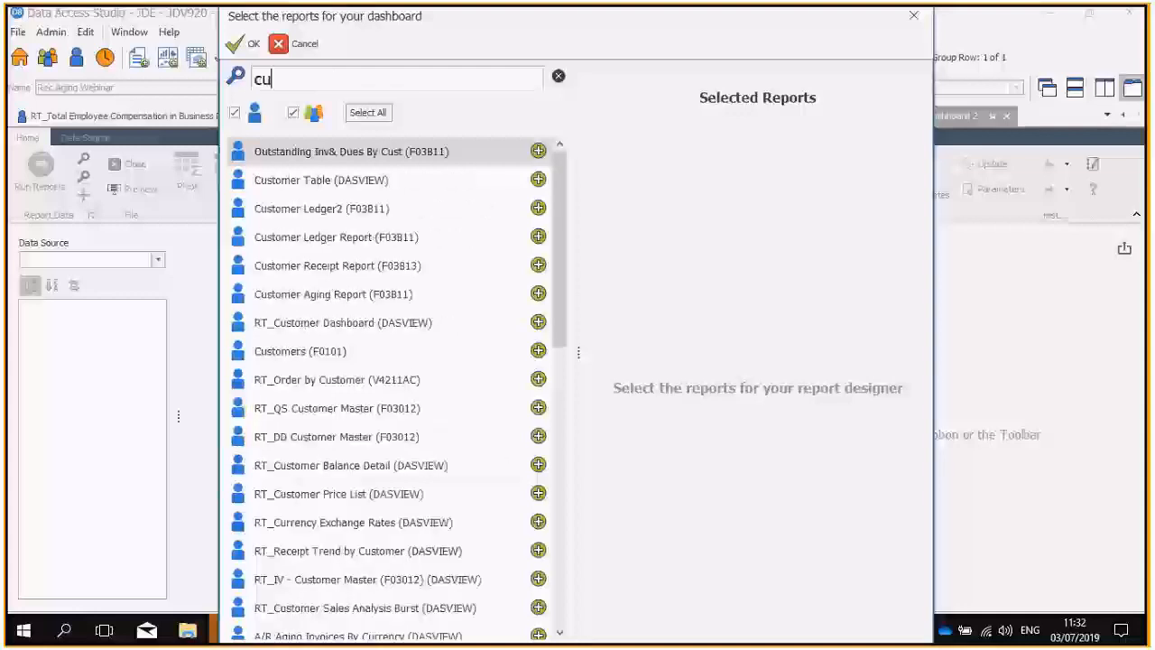
text(stomer)
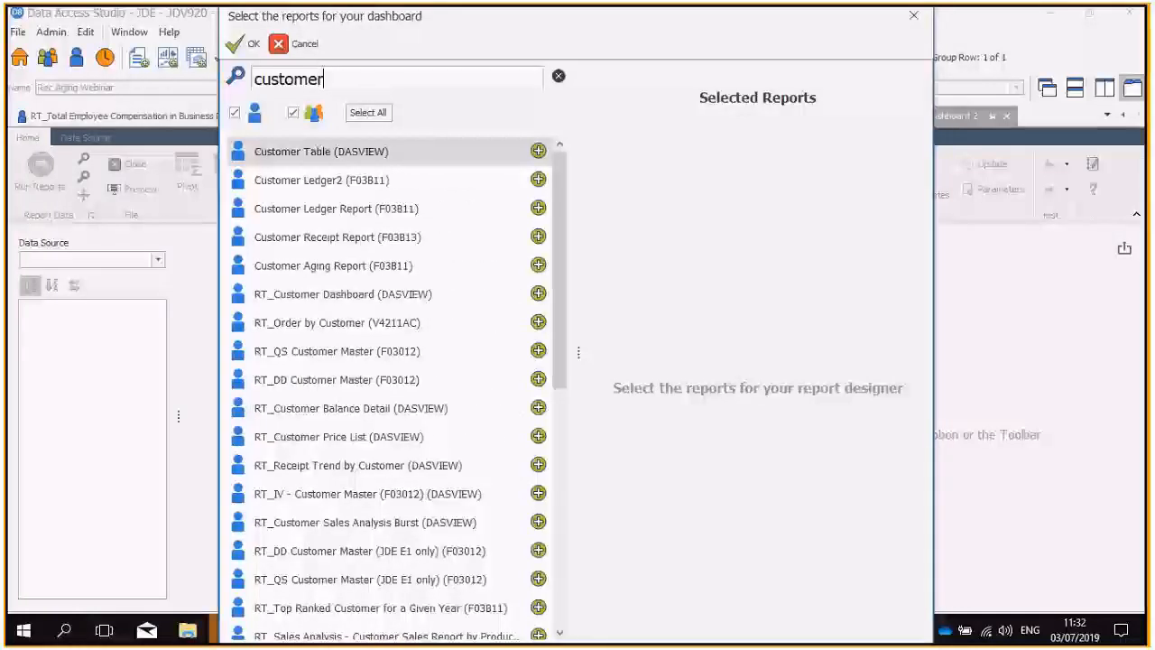
text( le)
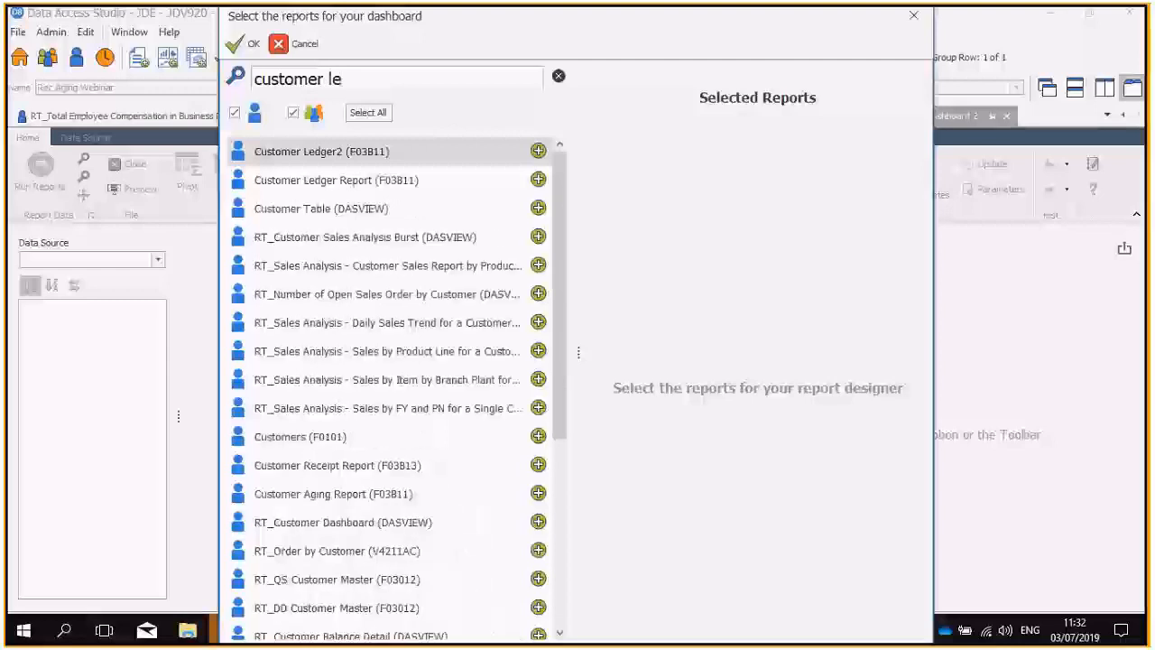
text(dger)
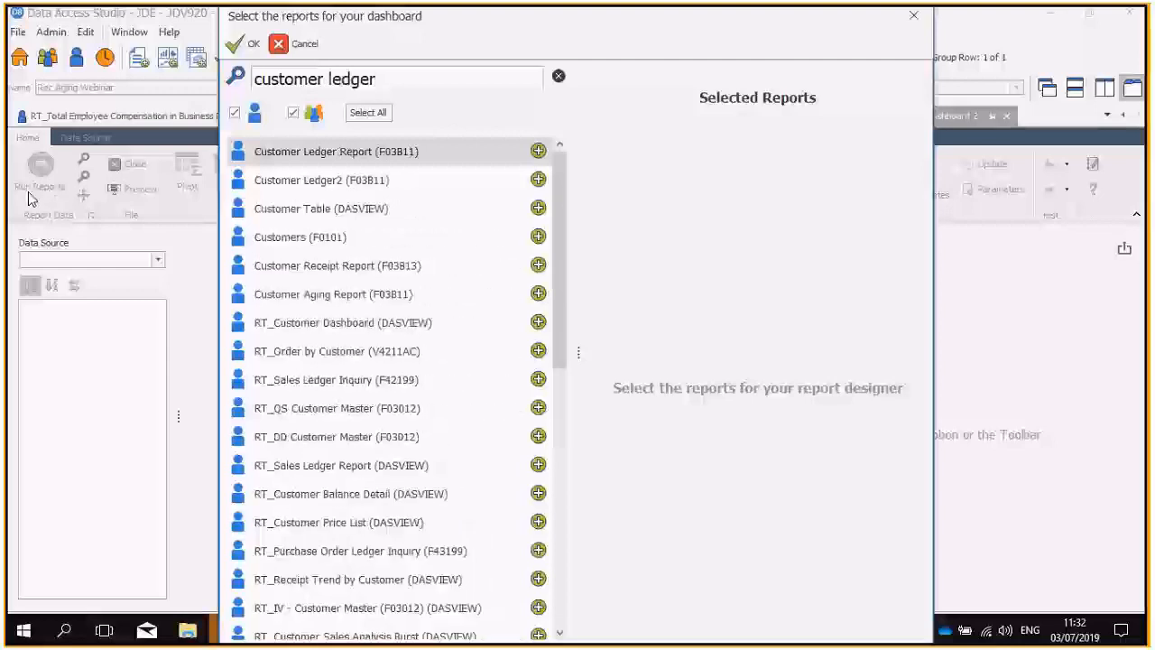
text( report)
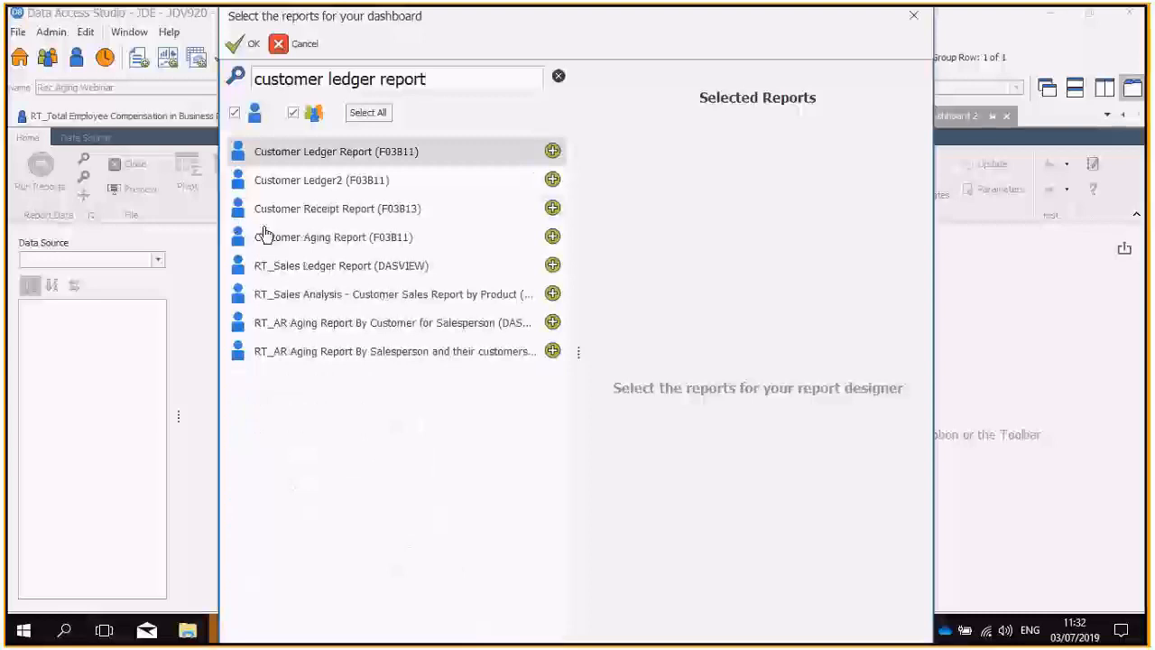
click(553, 152)
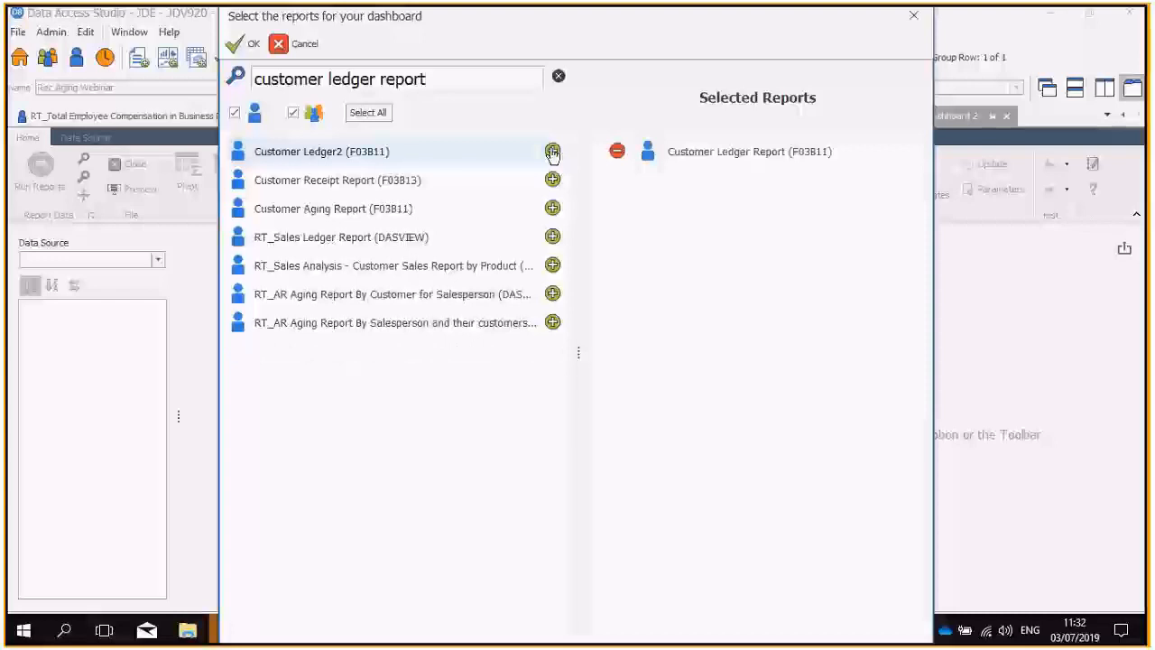
click(245, 43)
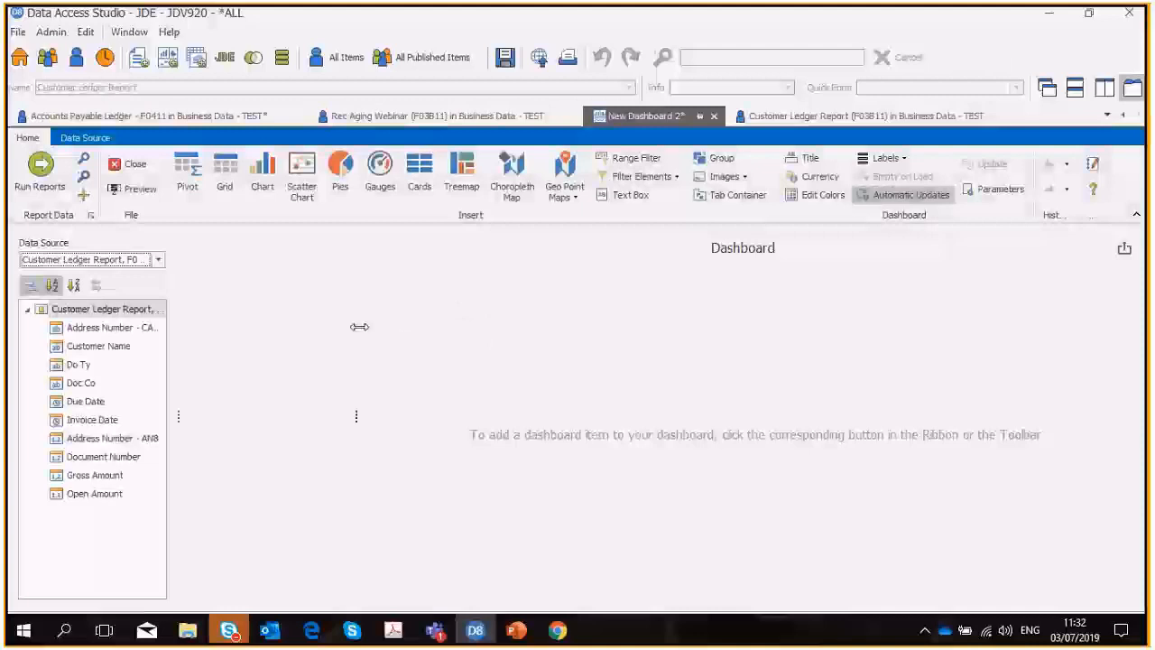
Insert a pie item showing Gross Amount as its value and Doc Co as its argument.
click(340, 172)
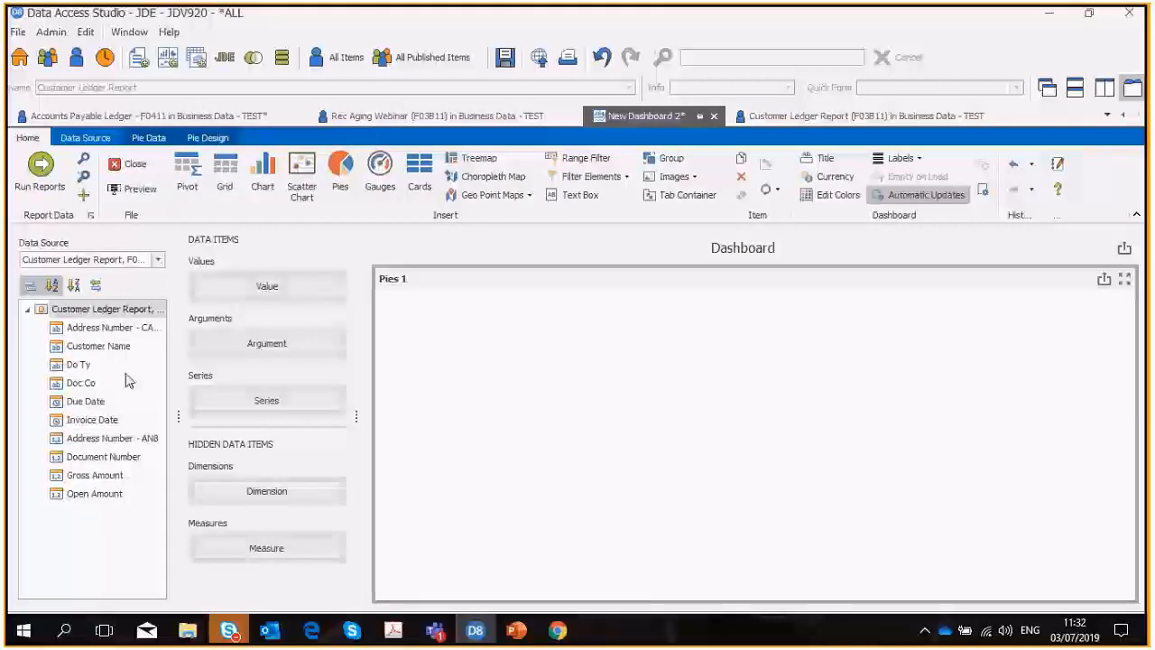
double_click(107, 478)
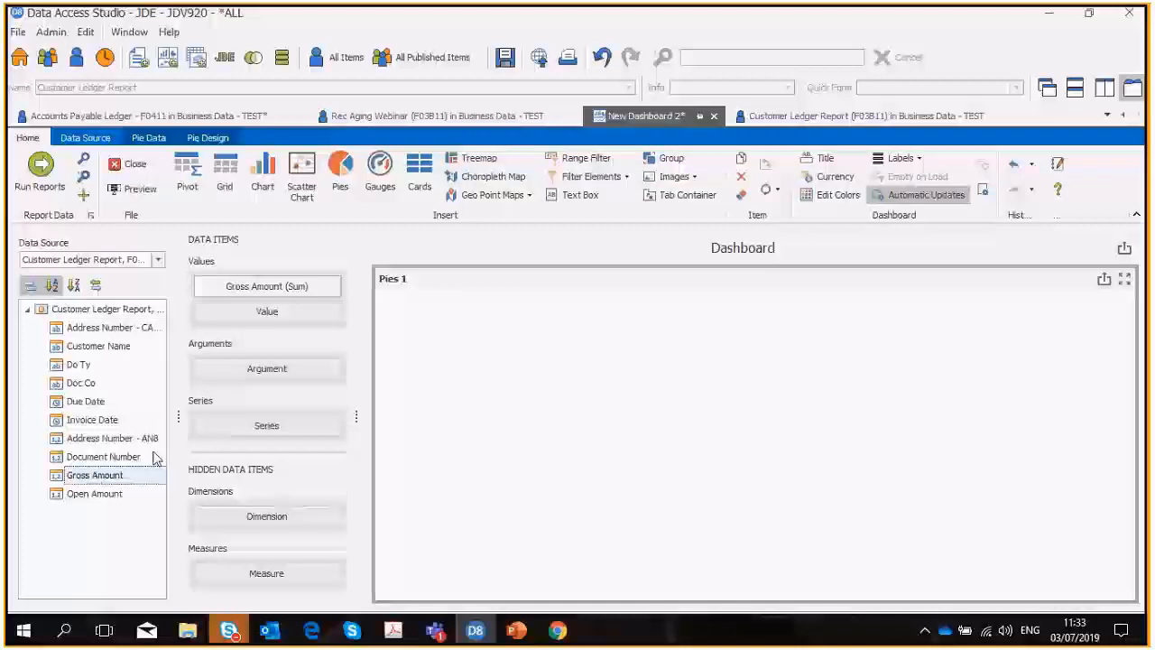
drag(97, 391, 226, 369)
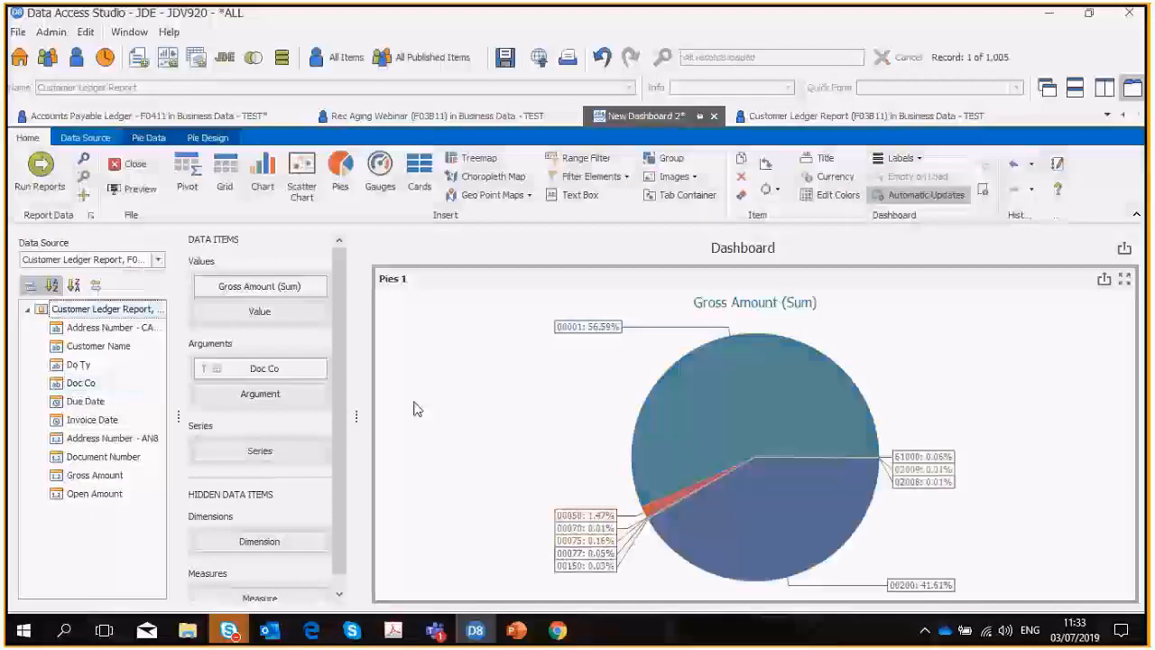
Insert a chart comparing Gross Amount and Open Amount as values, with Do Ty as the argument.
click(265, 180)
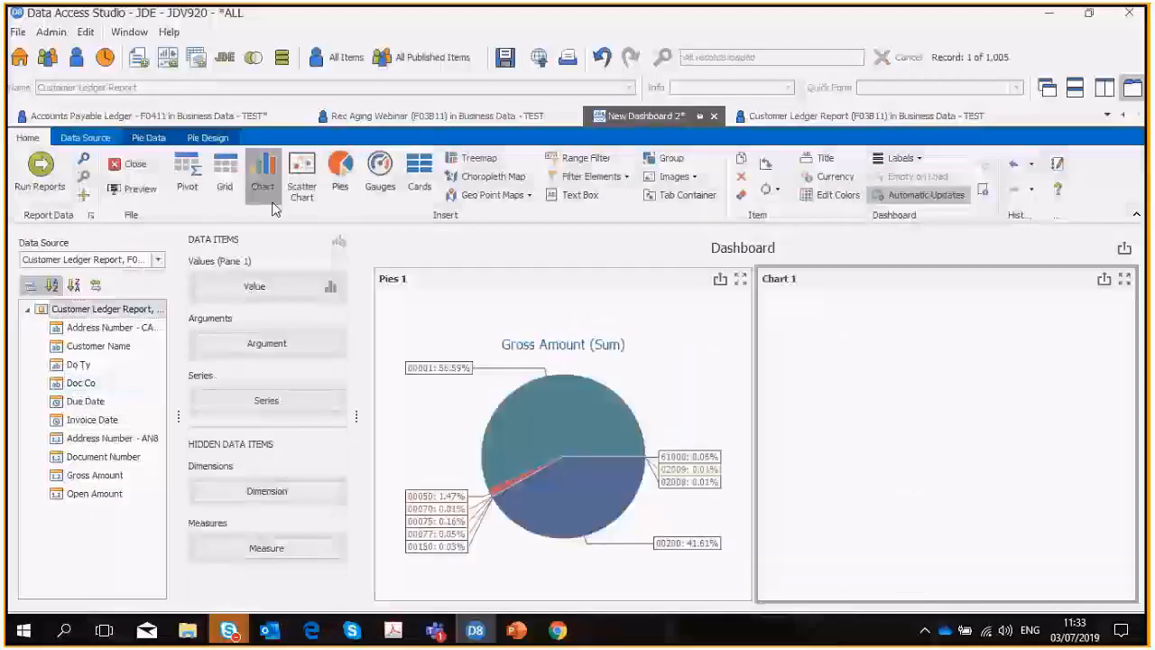
drag(101, 481, 240, 291)
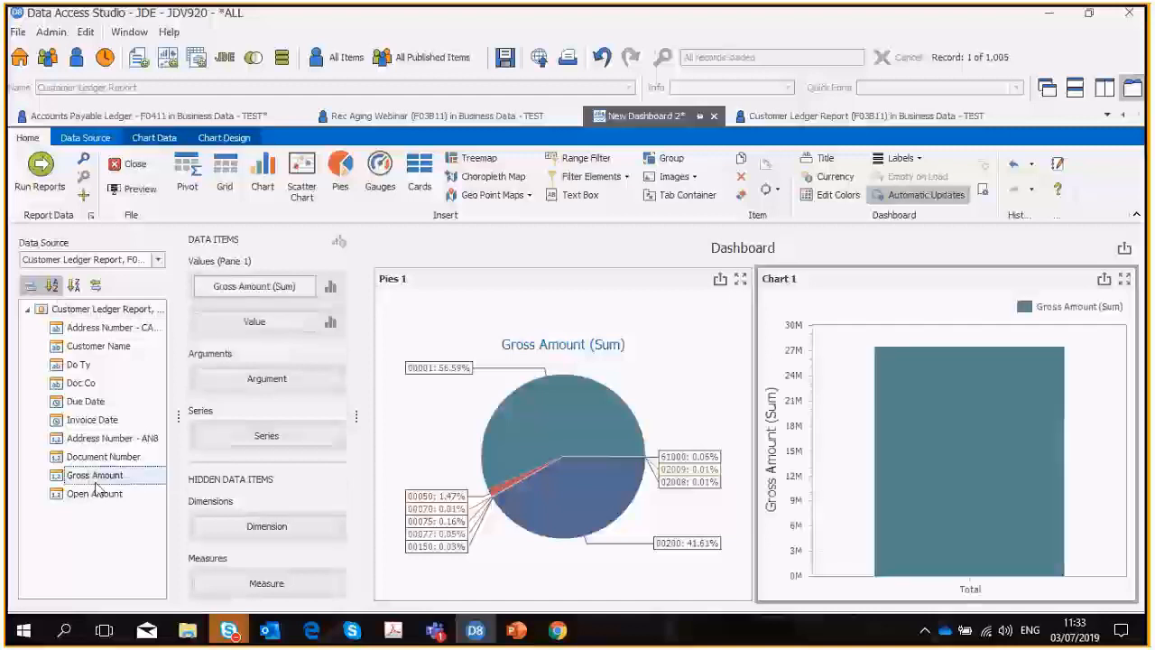
drag(97, 487, 244, 321)
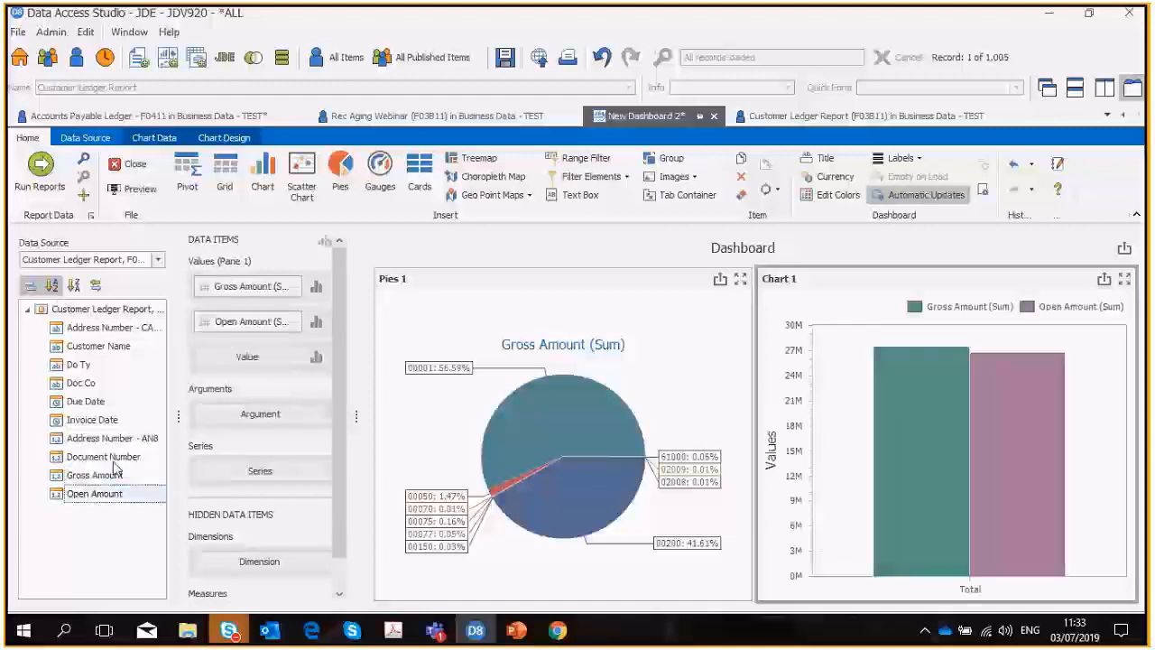
drag(101, 439, 101, 404)
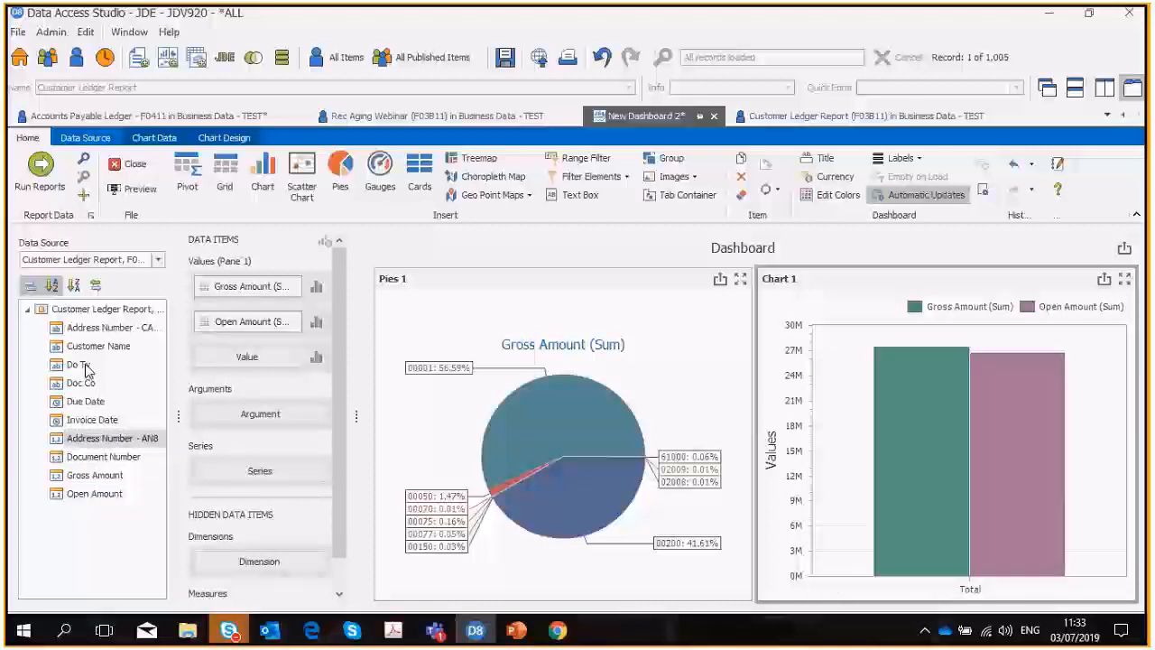
drag(87, 370, 260, 413)
Insert cards with Open Amount as actual, Gross Amount as target, and Doc Co above Address Number - AN8 as series.
click(419, 171)
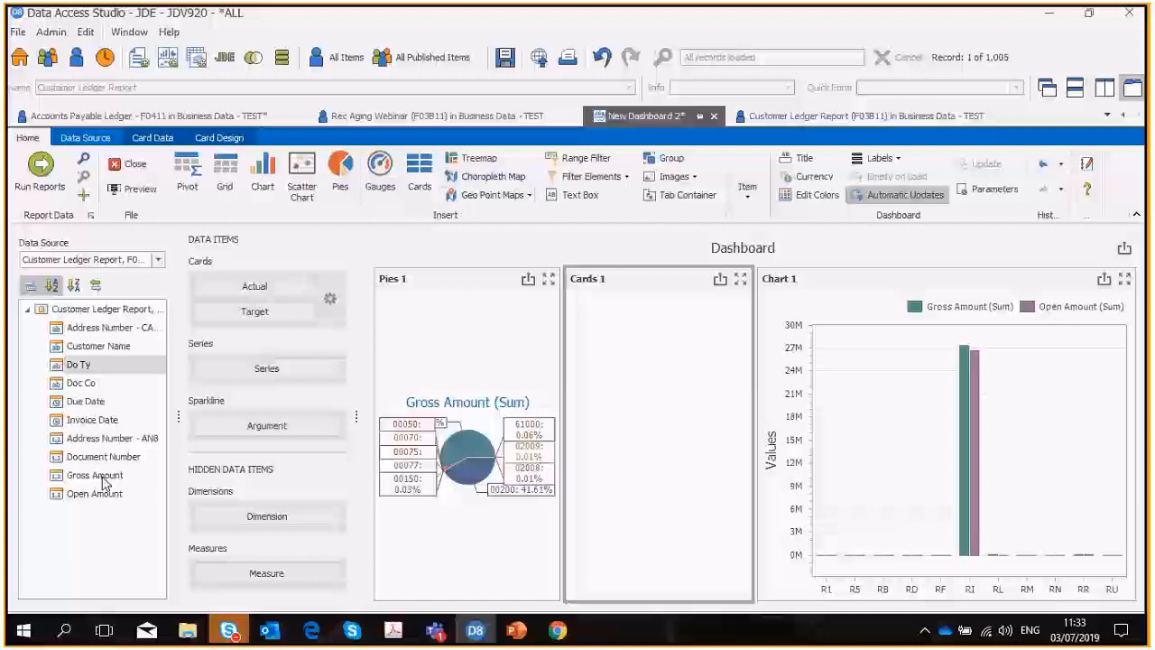
drag(127, 475, 233, 323)
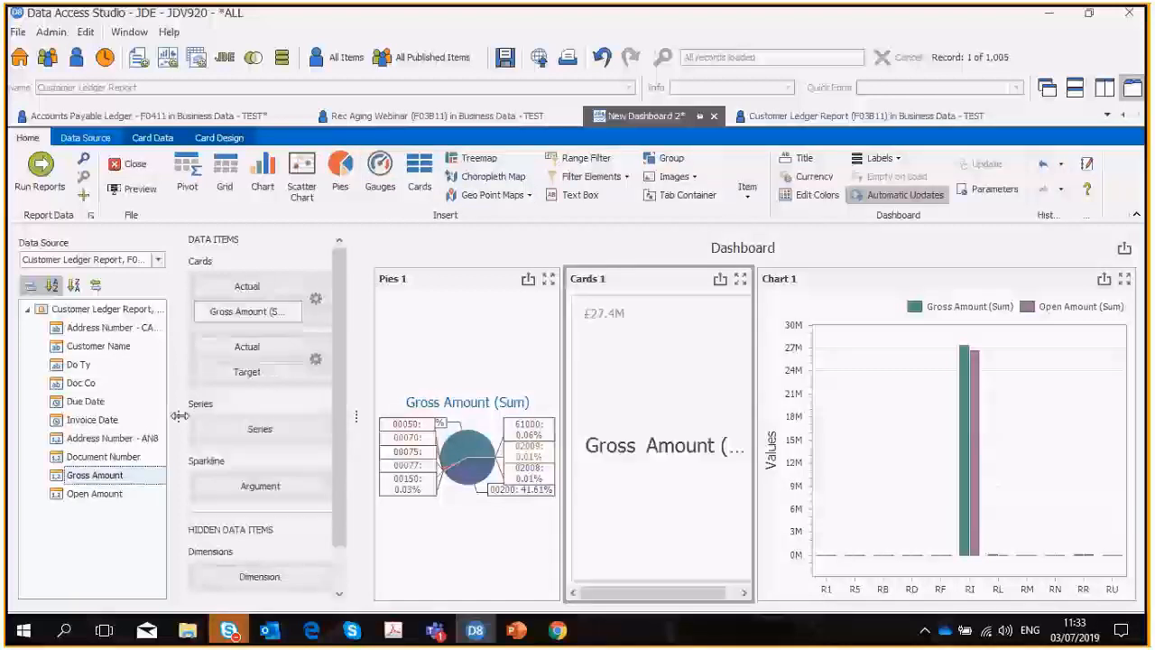
drag(94, 494, 243, 298)
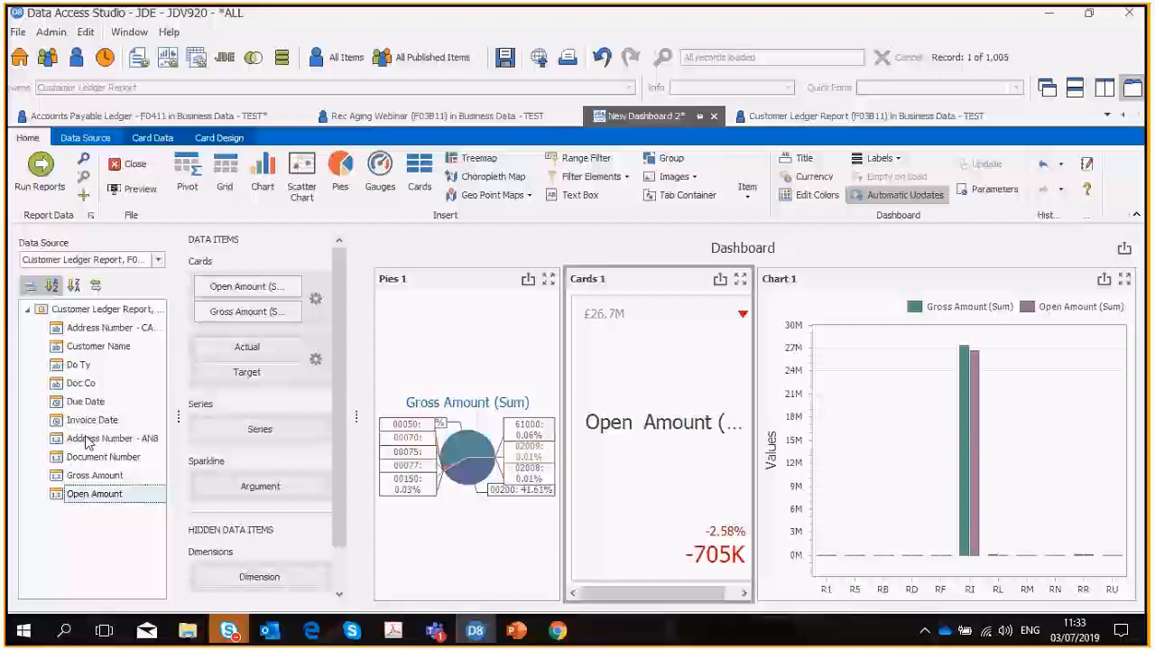
drag(91, 442, 228, 430)
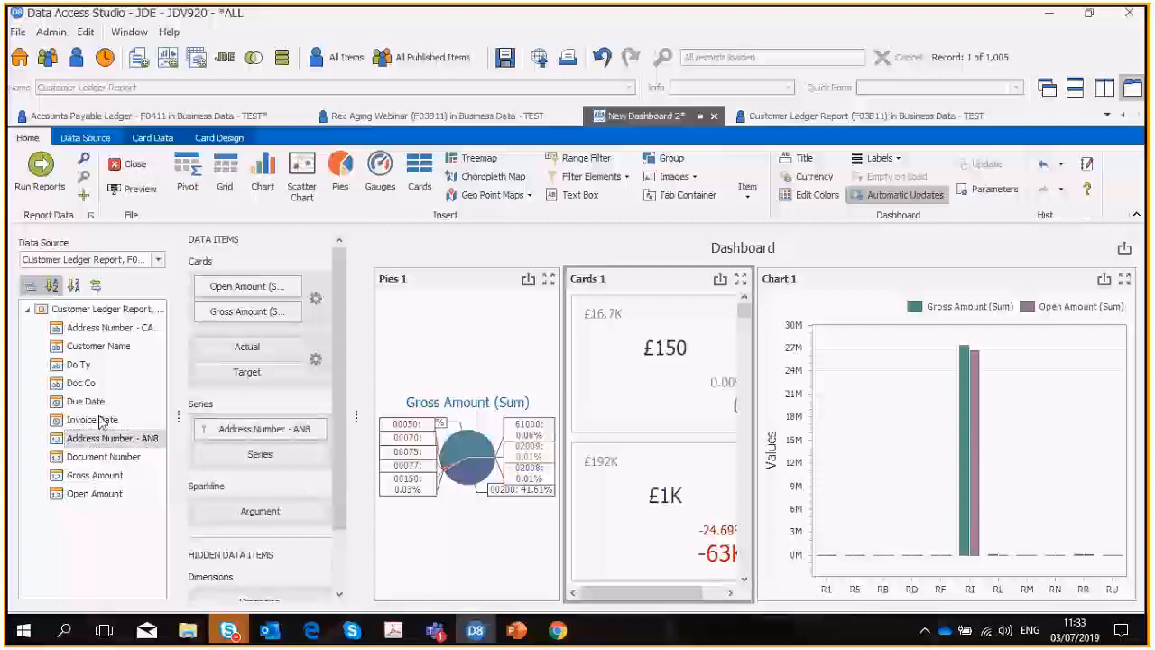
drag(82, 383, 237, 425)
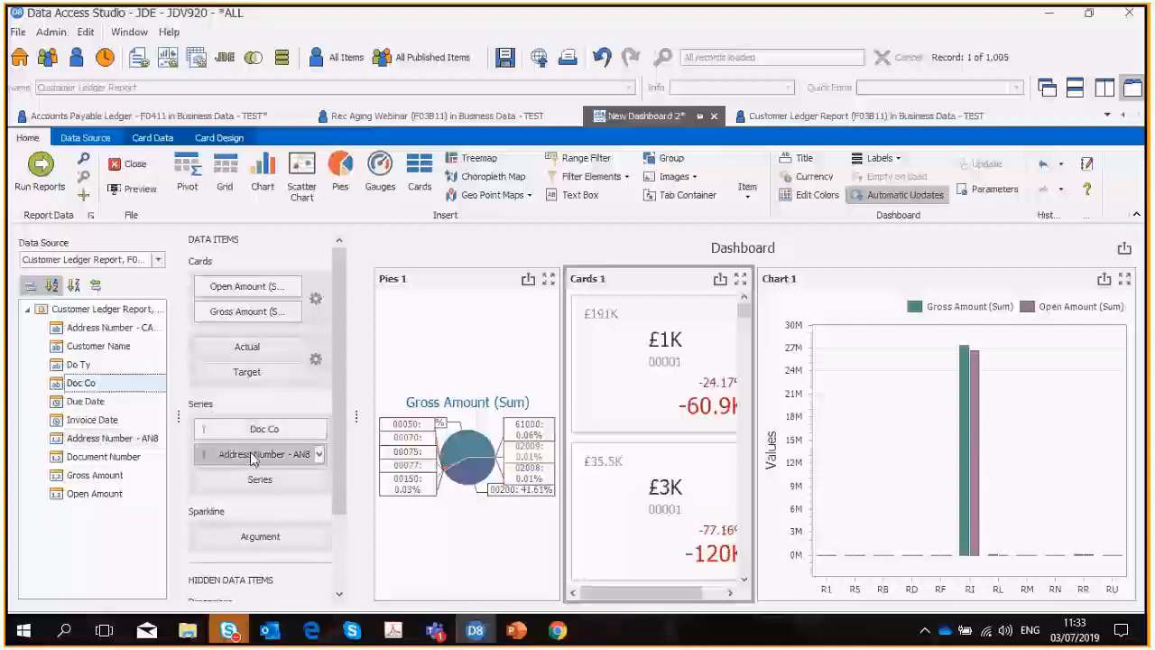
Enable drill-down on the cards, drill into company 00001 and return to the company level.
click(319, 454)
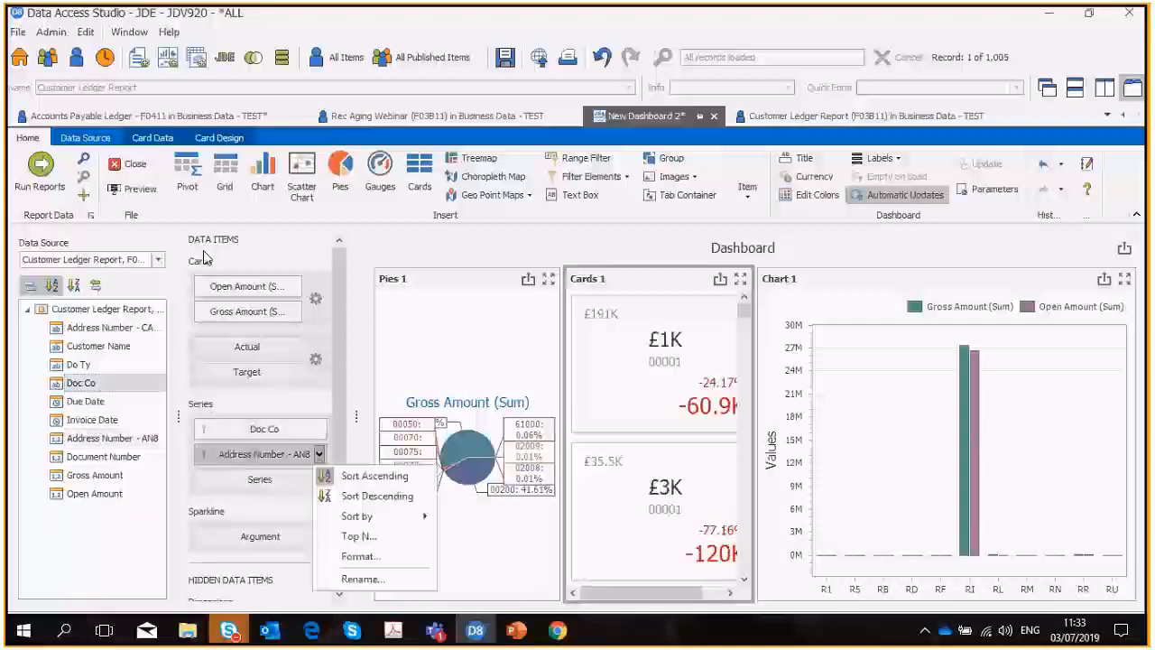
click(152, 138)
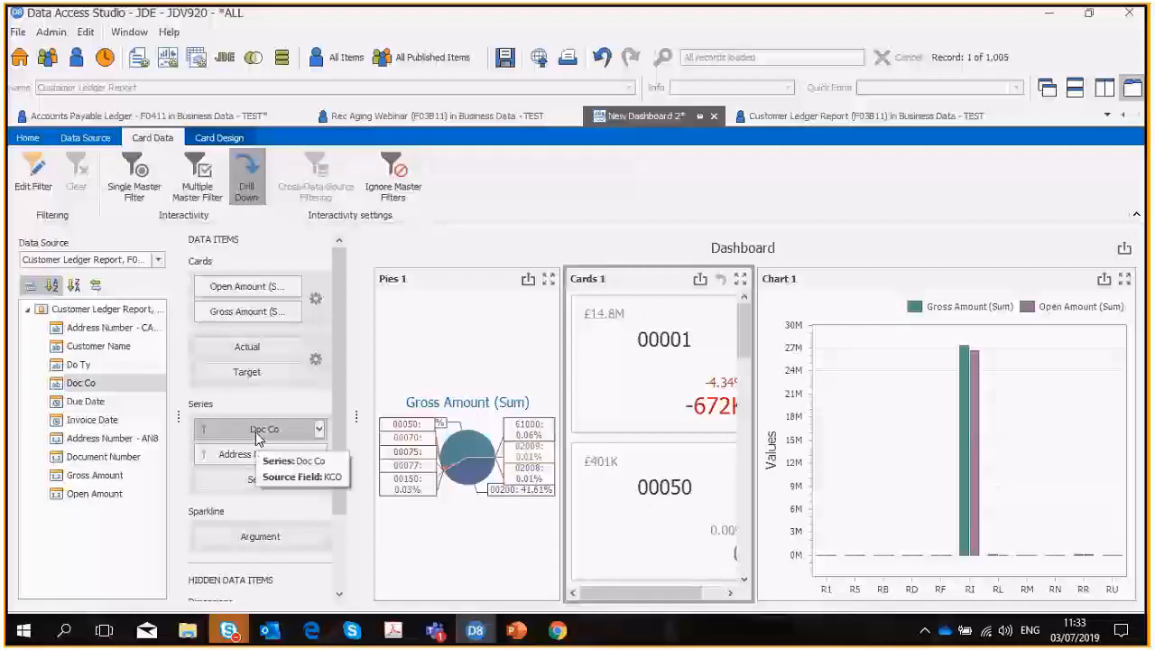
click(621, 403)
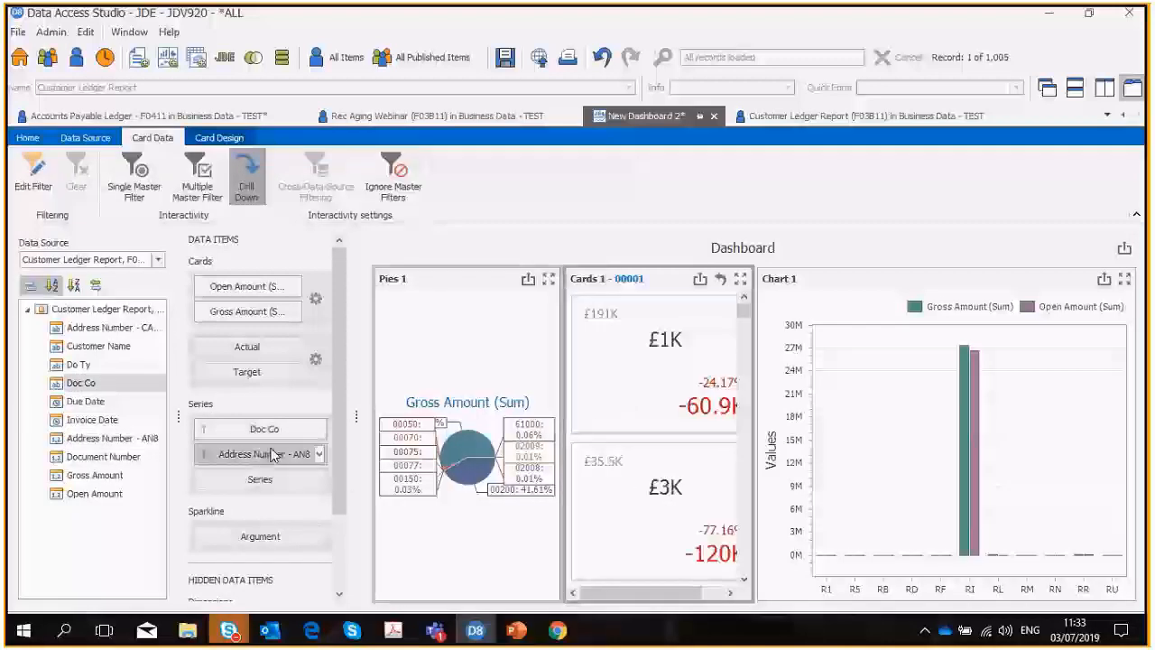
click(719, 281)
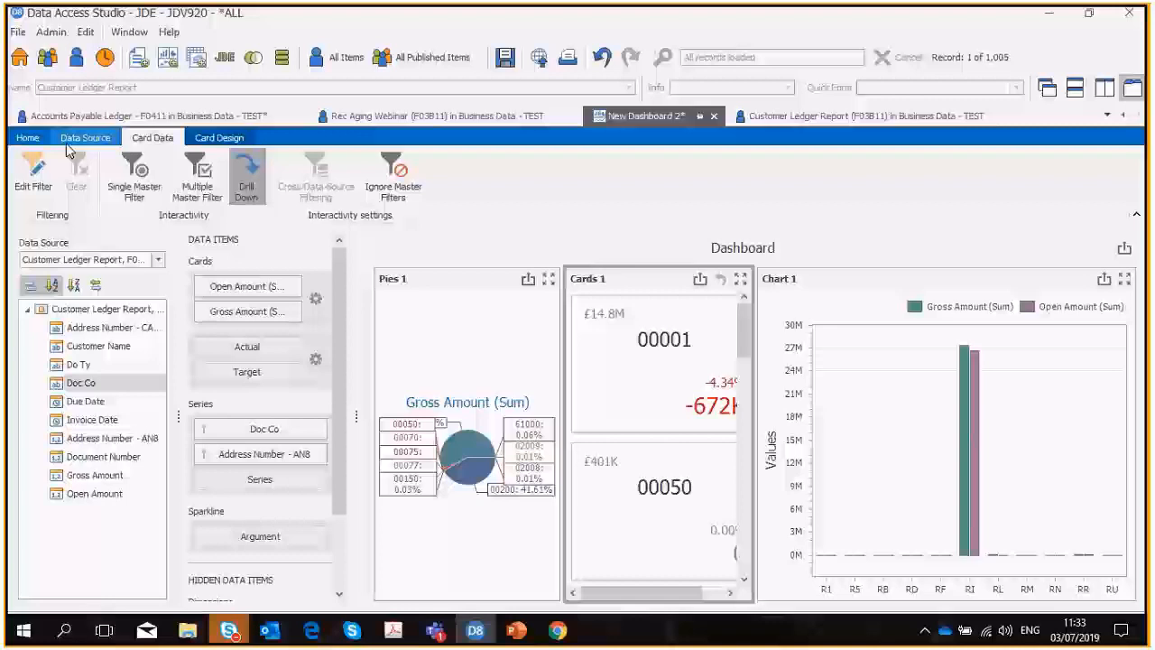
Insert a choropleth map into the dashboard and set its default map to USA.
click(28, 138)
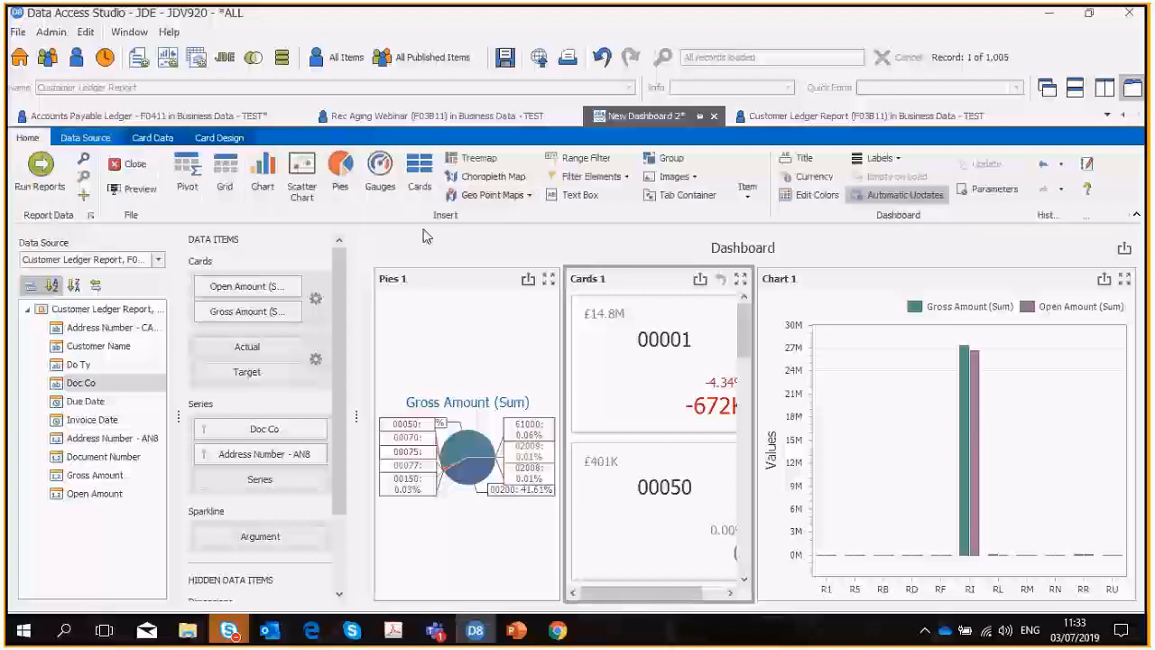
click(505, 180)
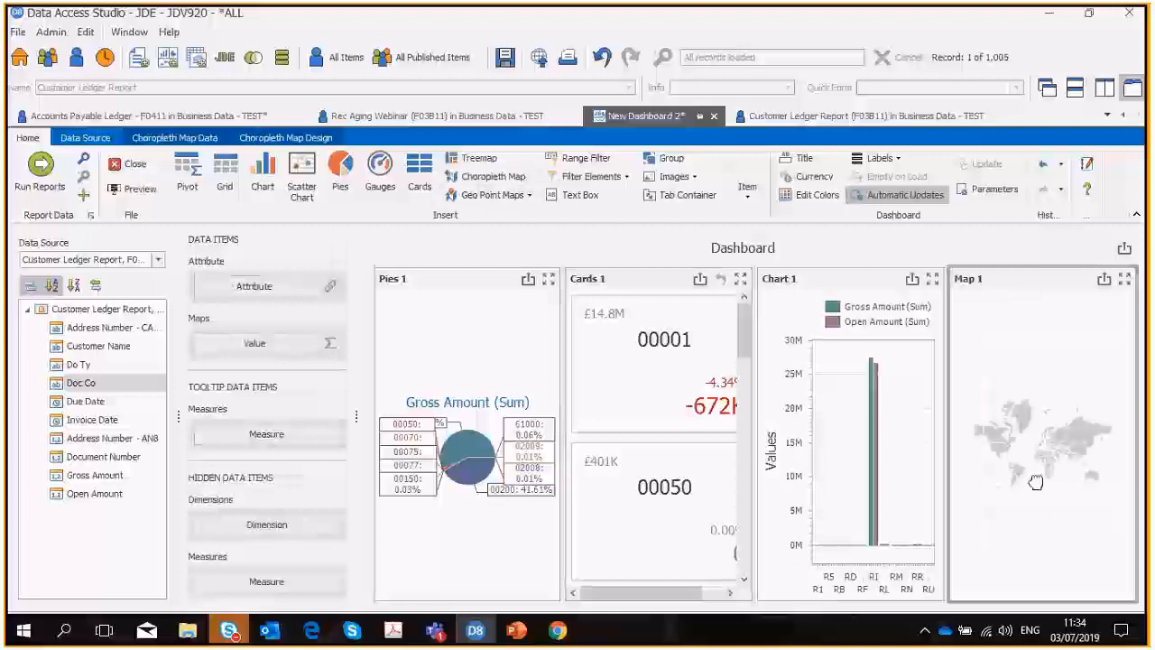
click(174, 138)
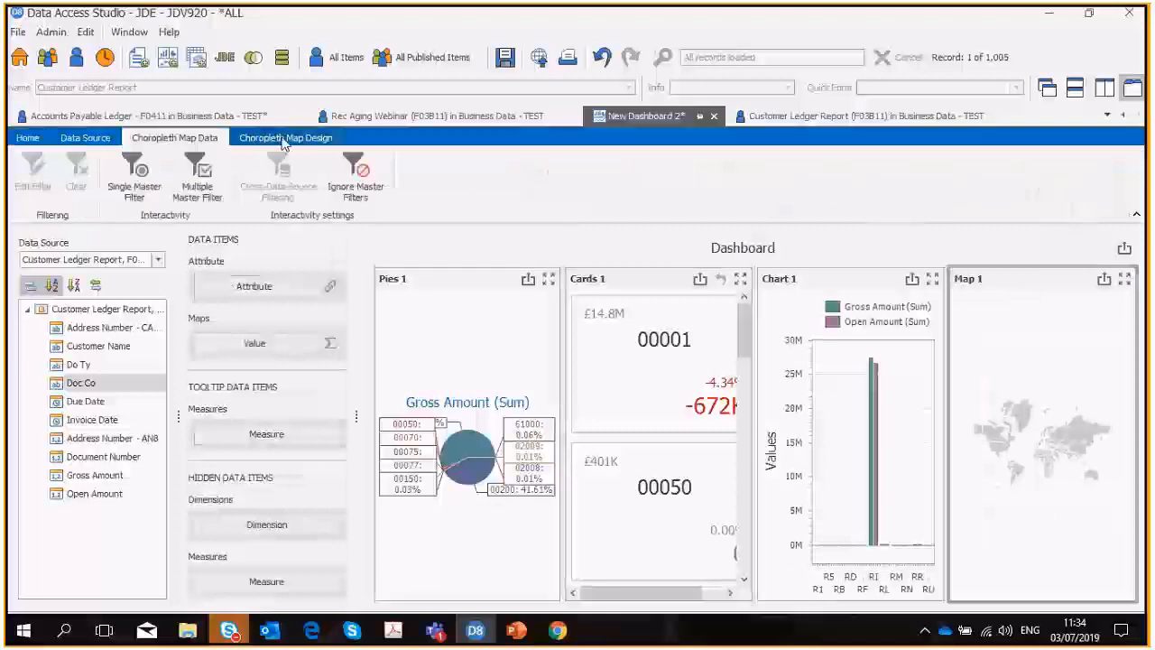
click(285, 137)
click(292, 176)
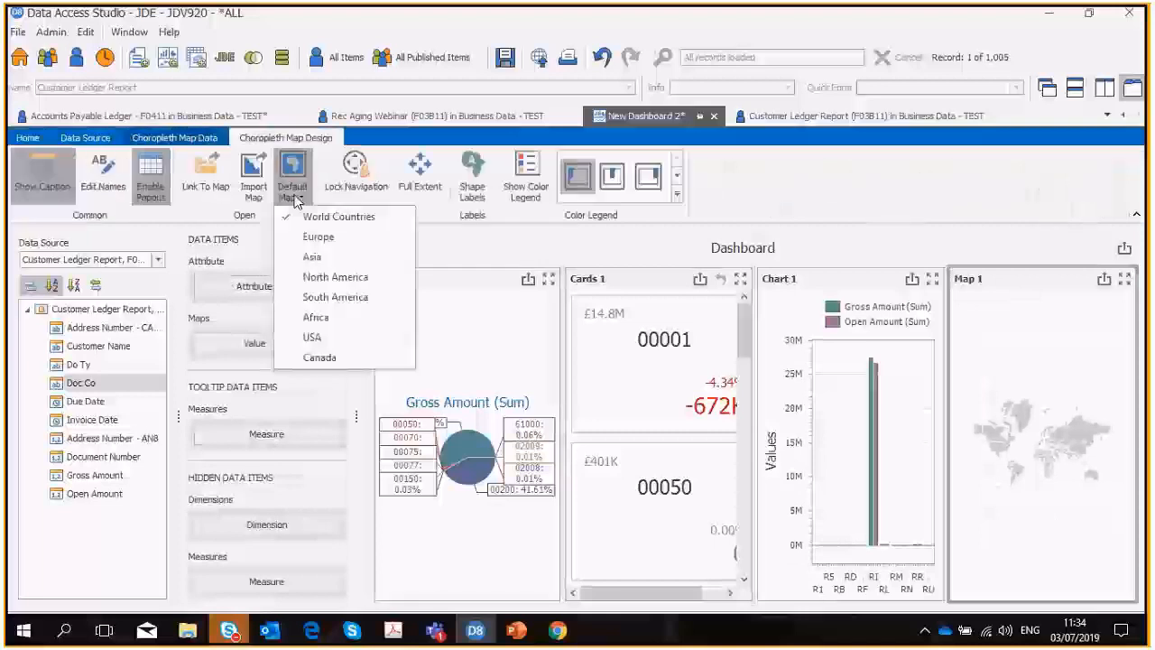
click(328, 339)
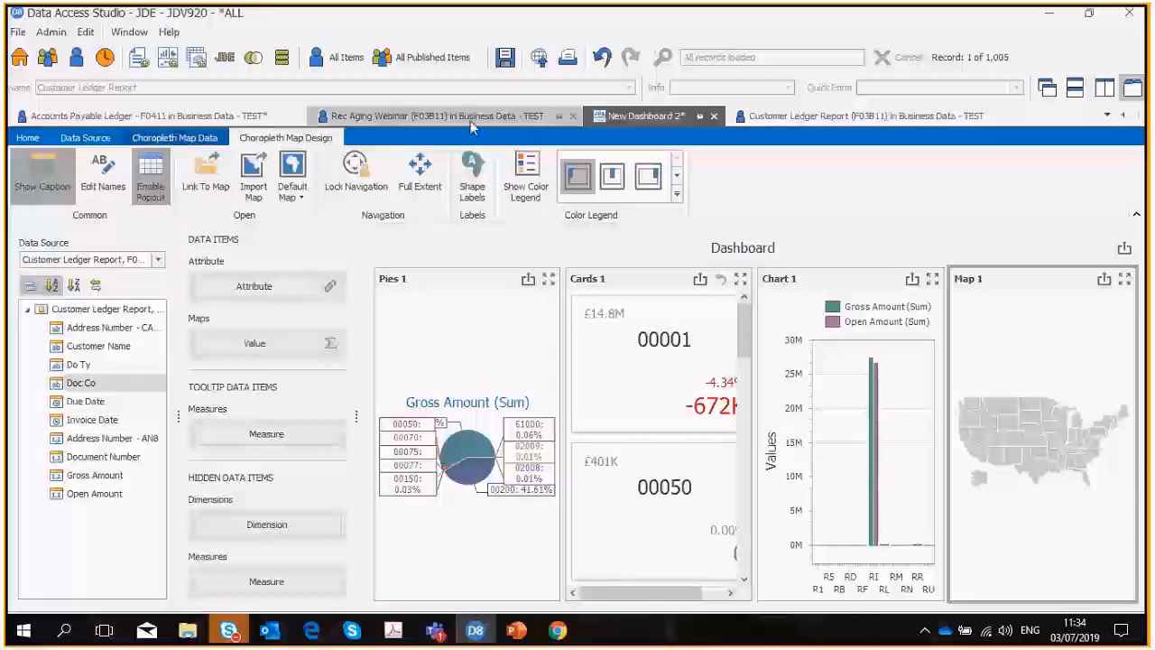
Add a Table Lookup calculation to the Customer Ledger Report with F0116 as its target table.
click(810, 117)
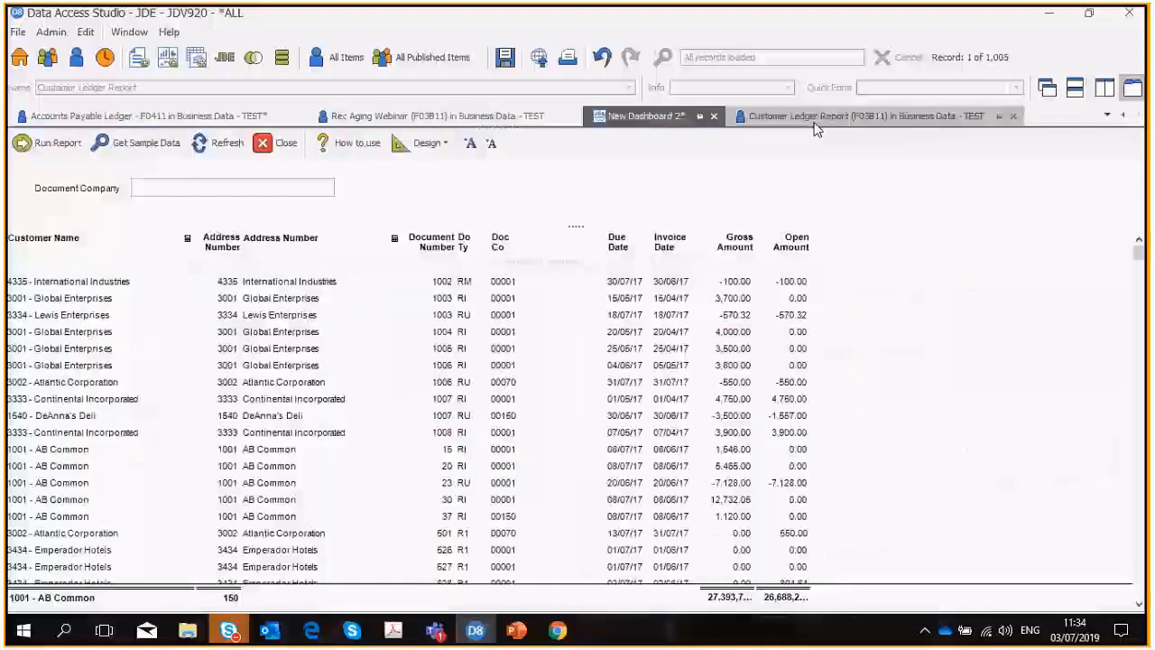
right_click(261, 237)
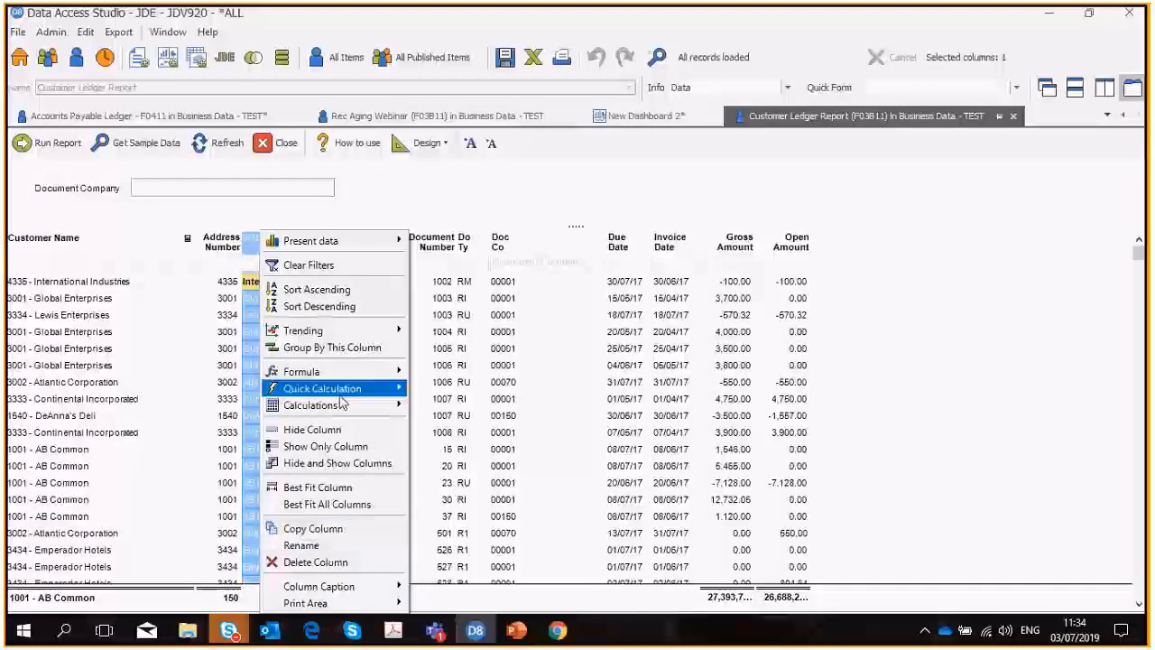
mouse_move(339, 411)
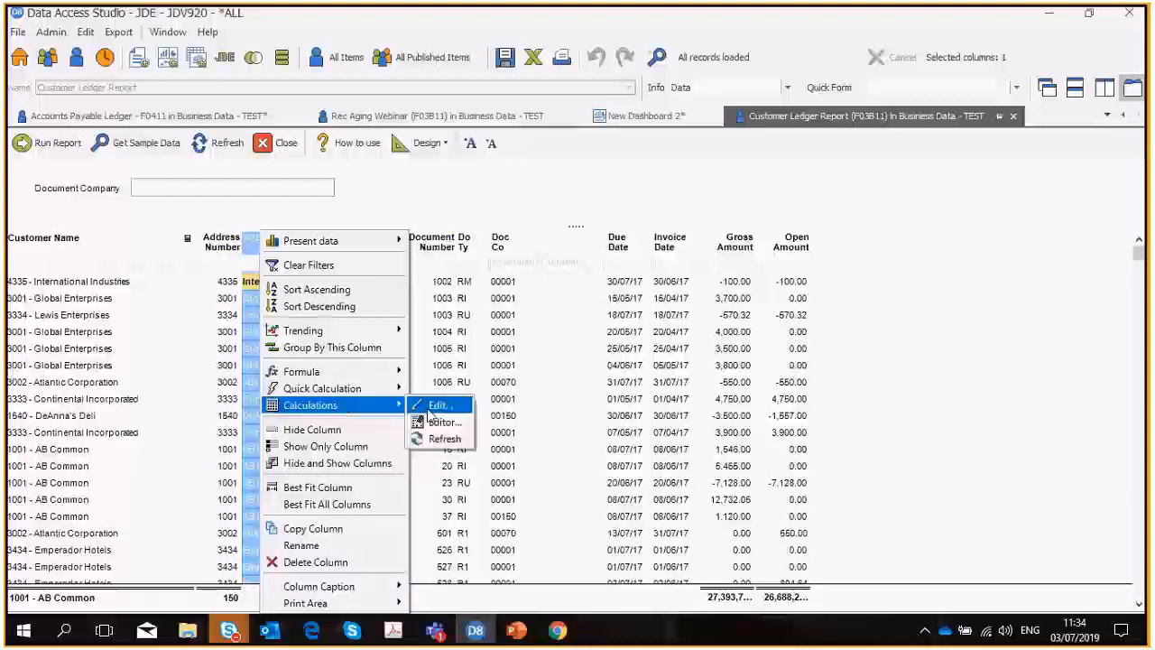
click(431, 415)
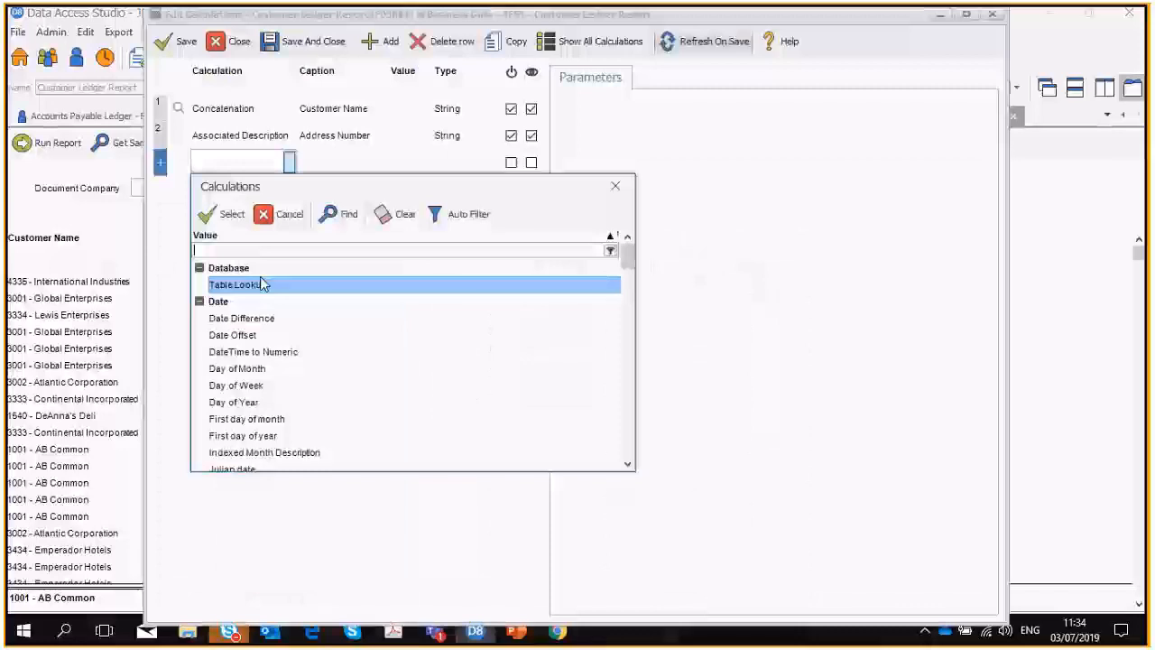
double_click(261, 284)
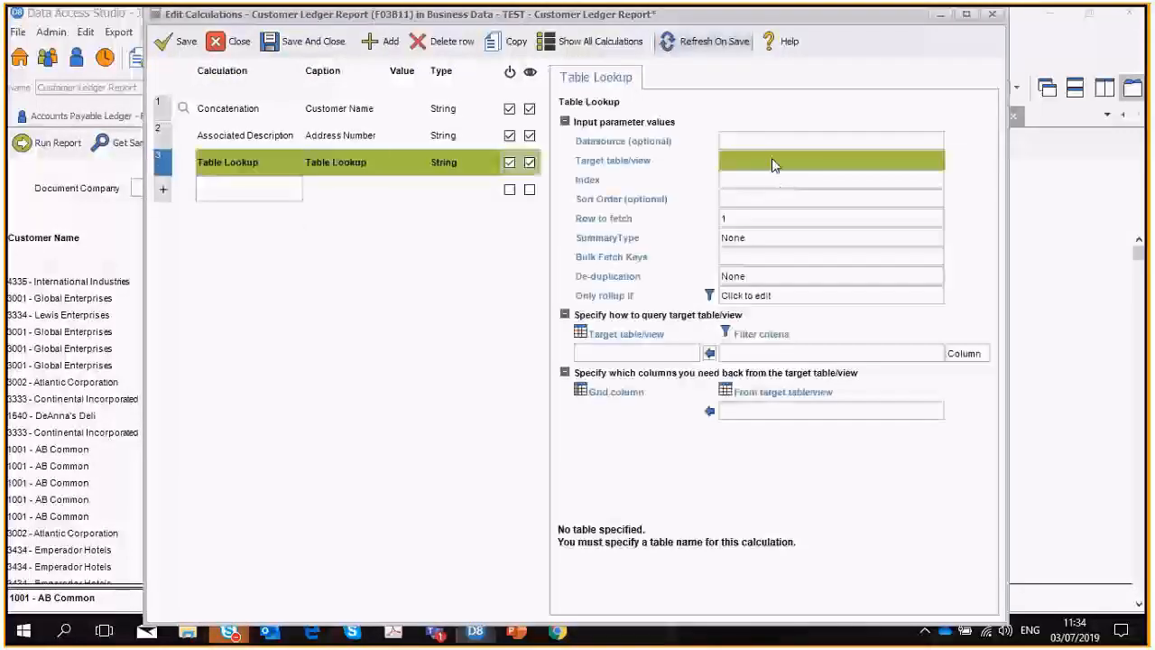
click(772, 160)
text(F0116)
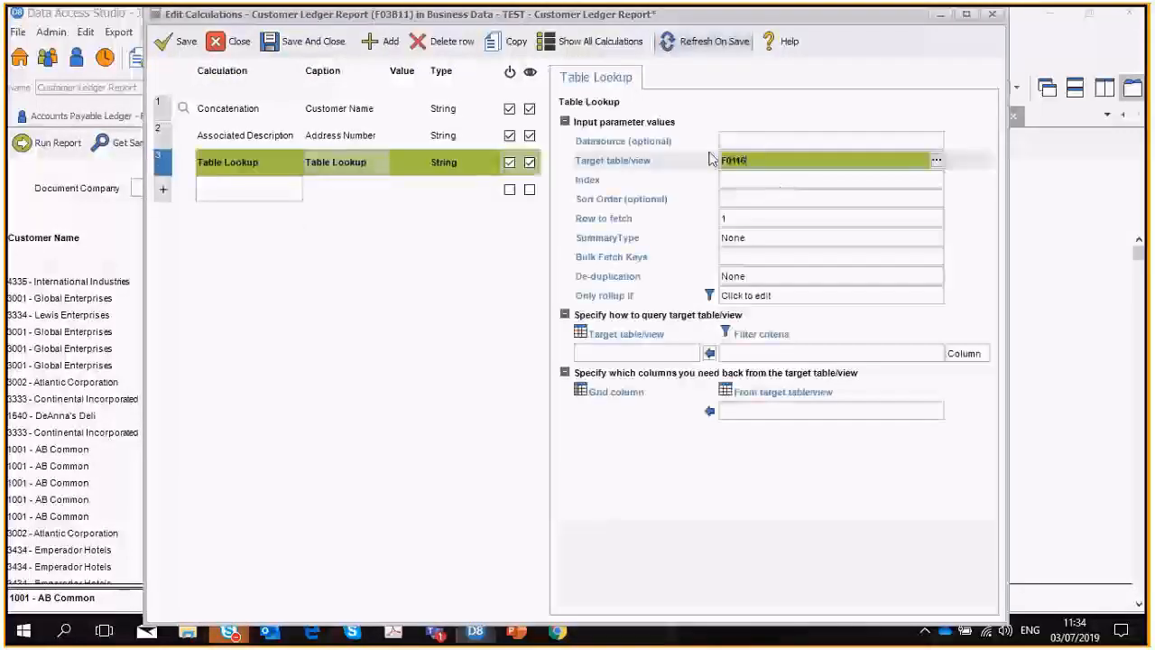
key(Tab)
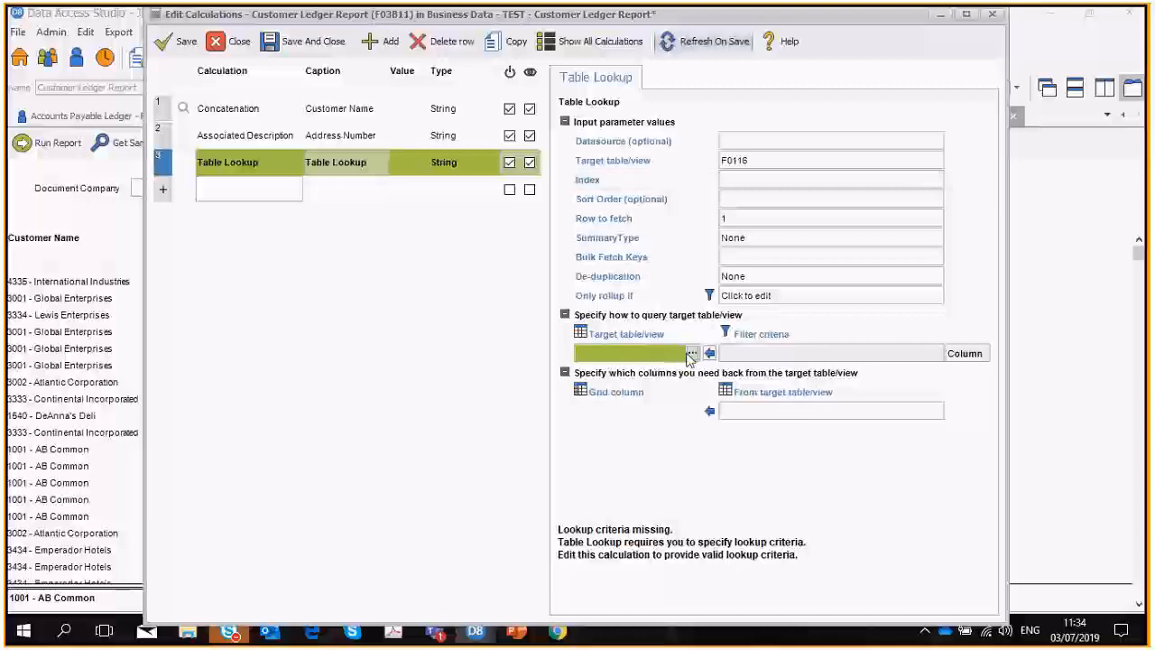
Match the lookup's Address Number - AN8 field to the report's AN8 Address Number data column.
click(692, 353)
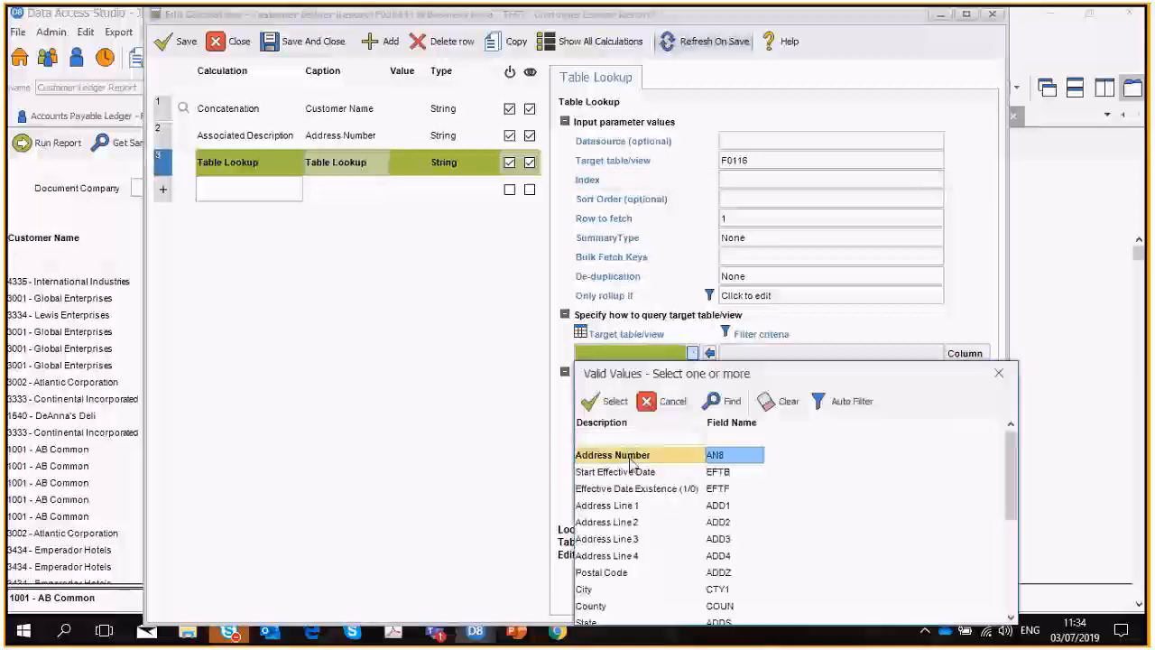
click(606, 401)
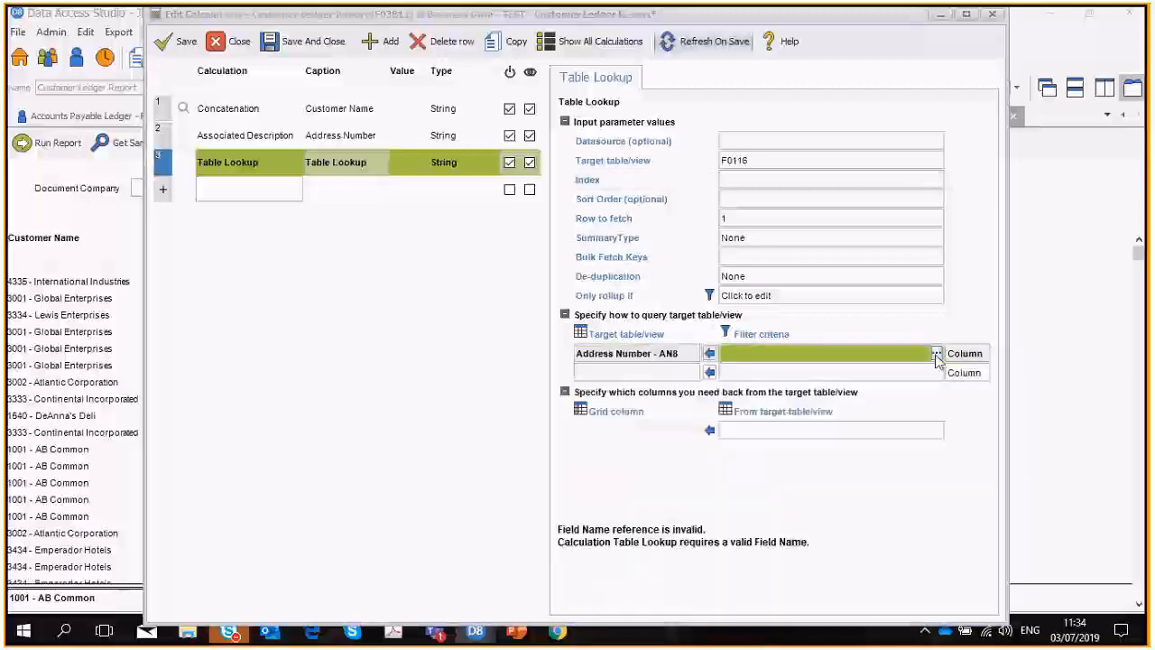
click(937, 354)
text(add)
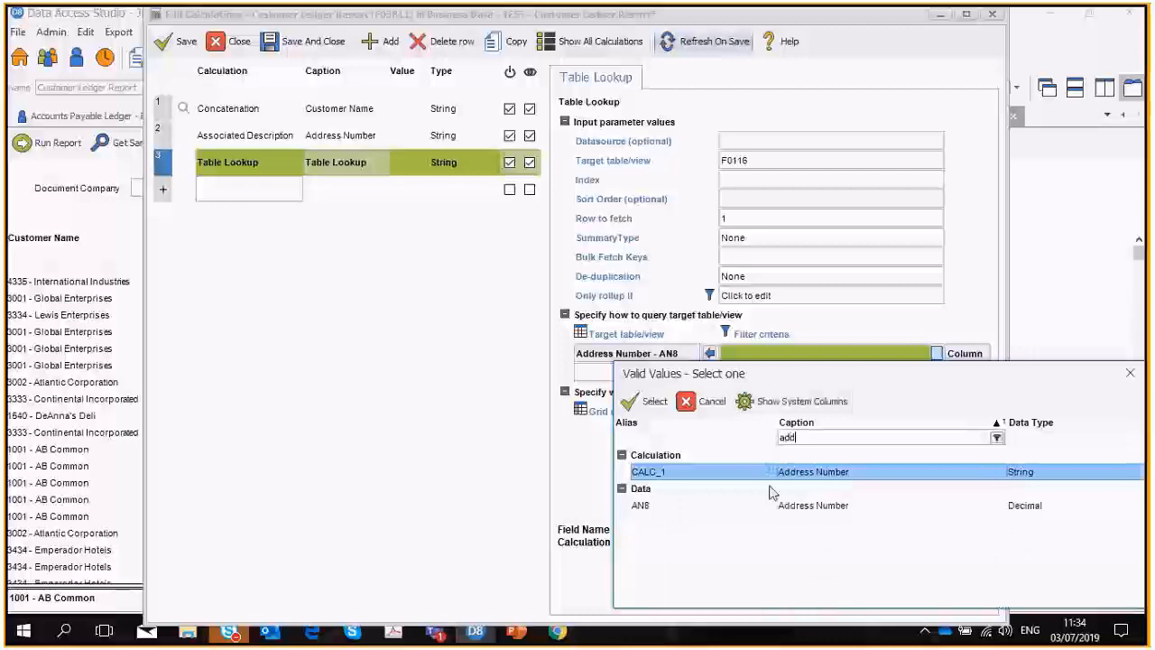
click(807, 507)
click(648, 401)
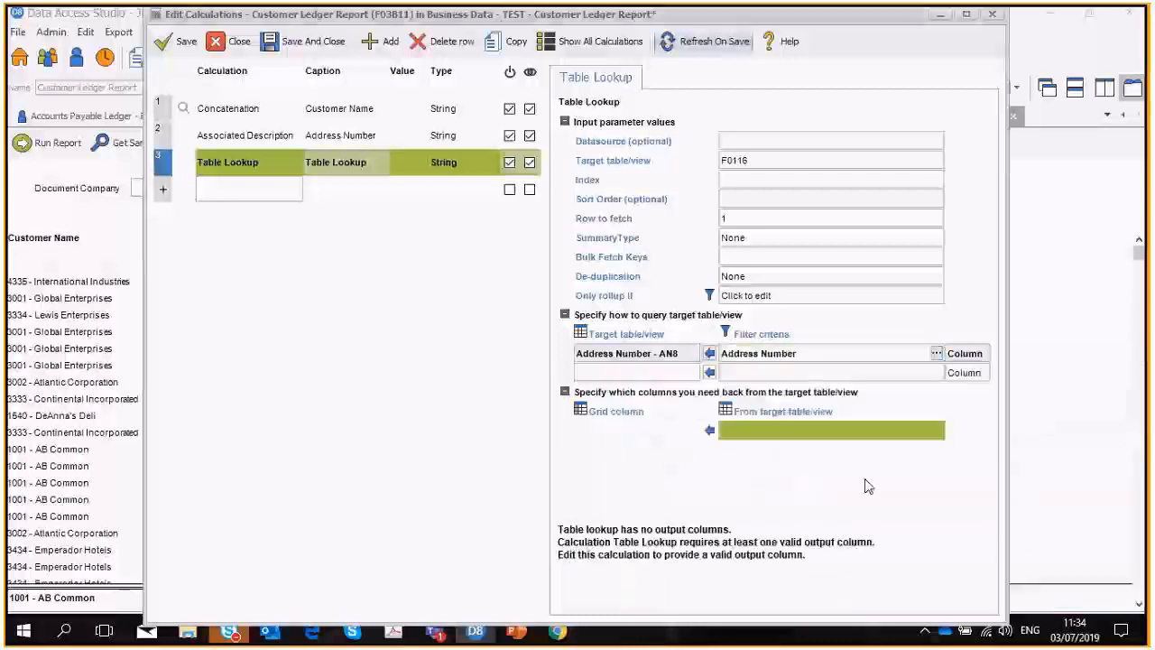
Return the State - ADDS column from the lookup table, and save and close the calculations.
click(862, 443)
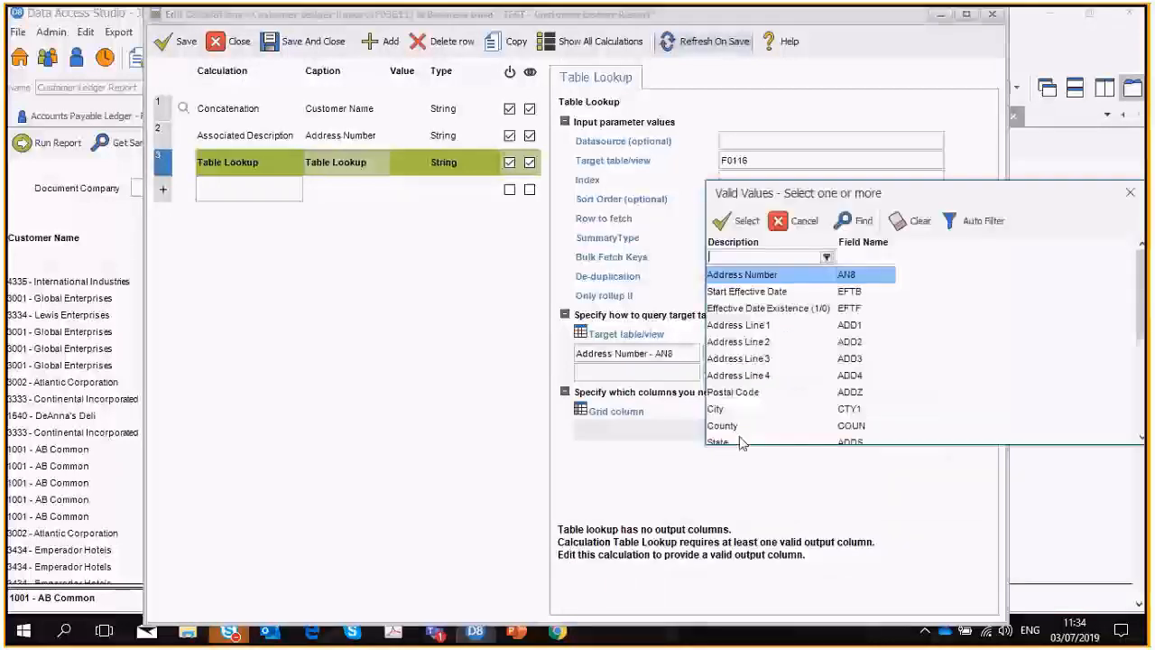
click(726, 426)
click(727, 227)
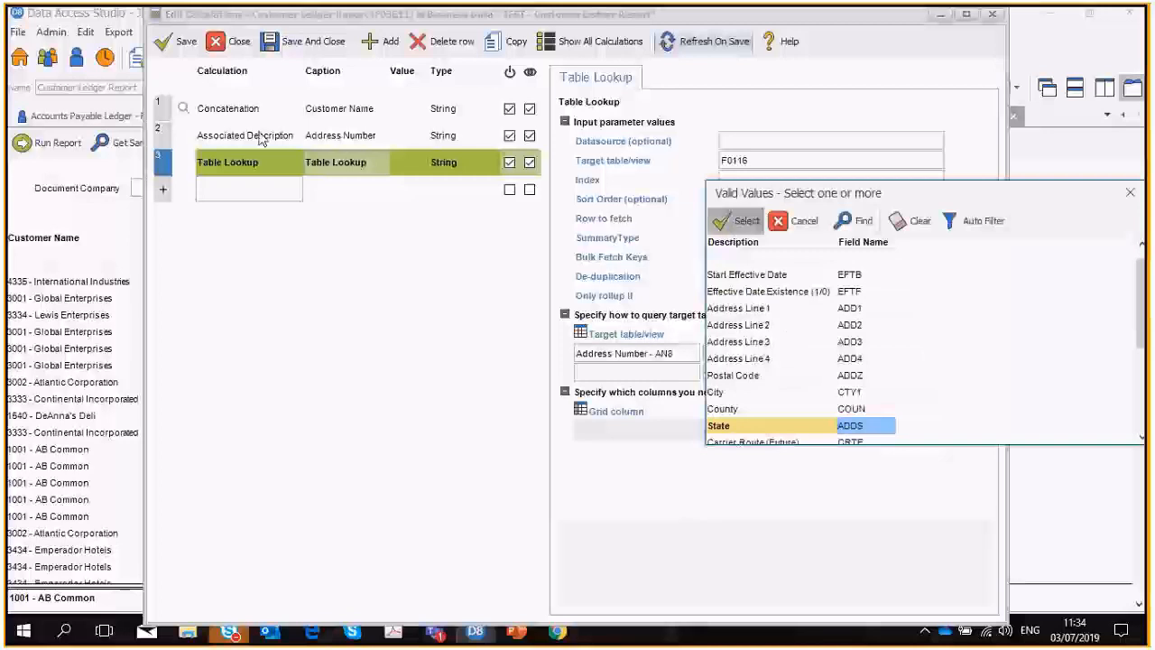
click(305, 42)
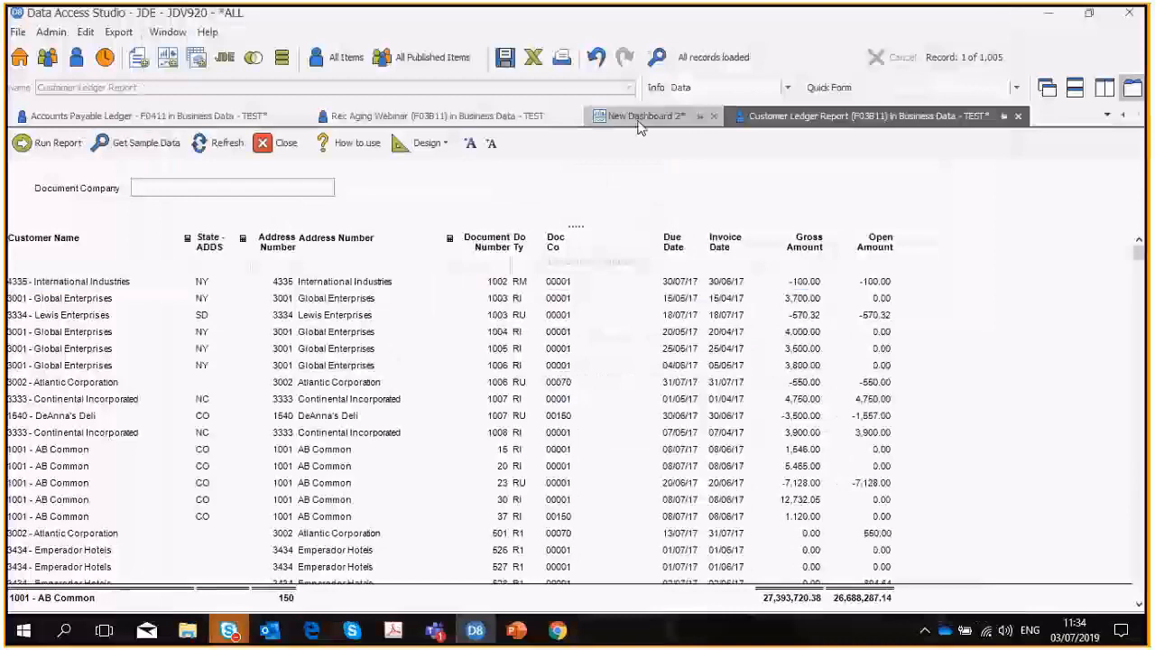
On the new dashboard's map, assign State - ADDS as the attribute and Gross Amount as the map value.
click(638, 117)
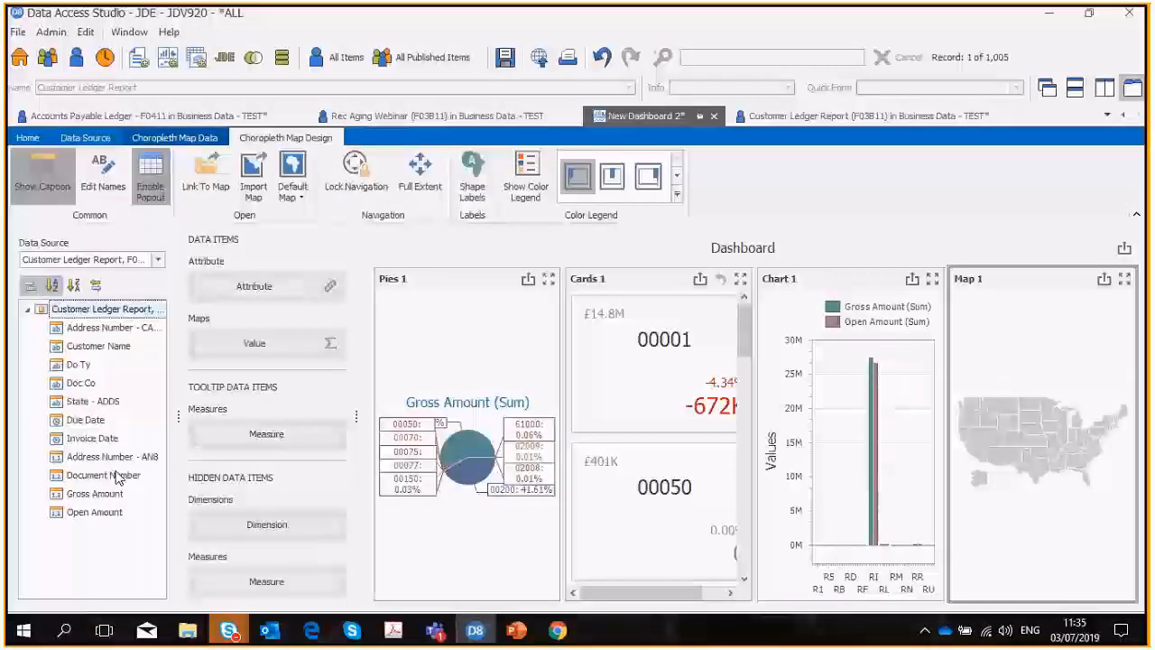
drag(90, 403, 232, 296)
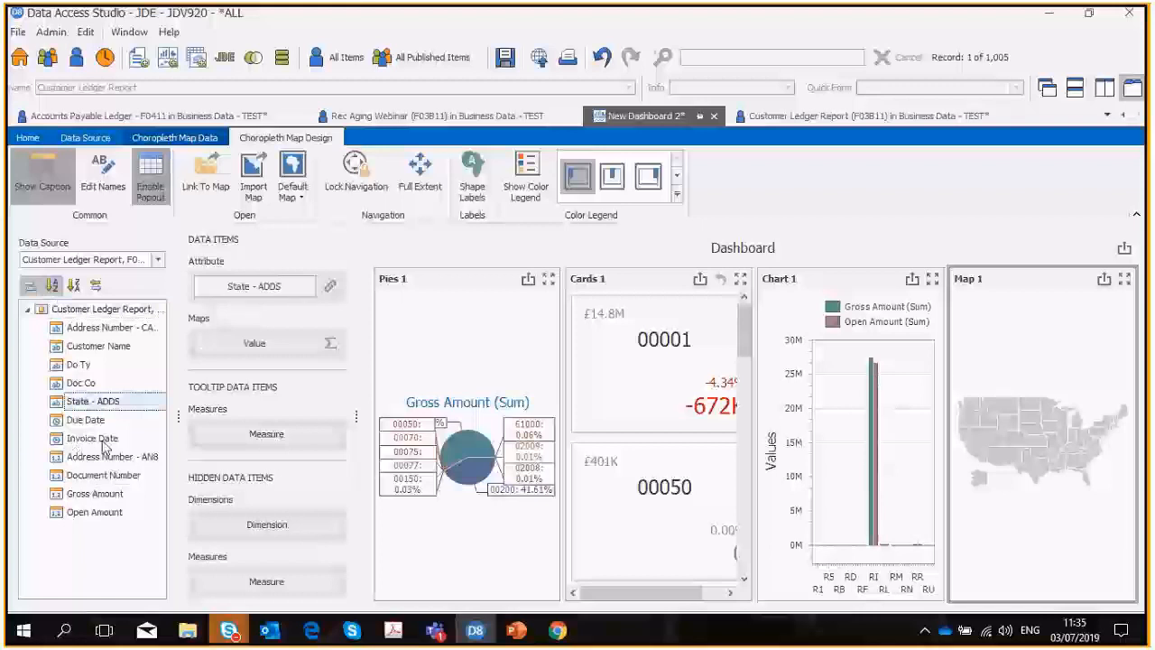
drag(90, 495, 241, 344)
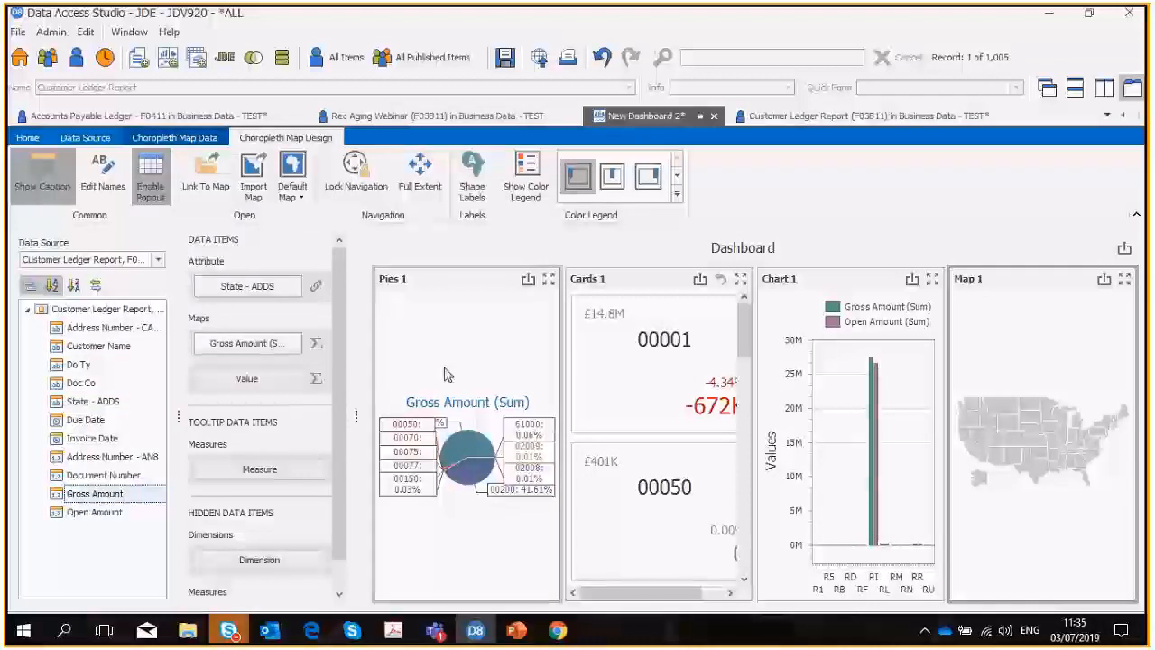
Bind the map's State - ADDS attribute to the POSTAL data member.
click(317, 286)
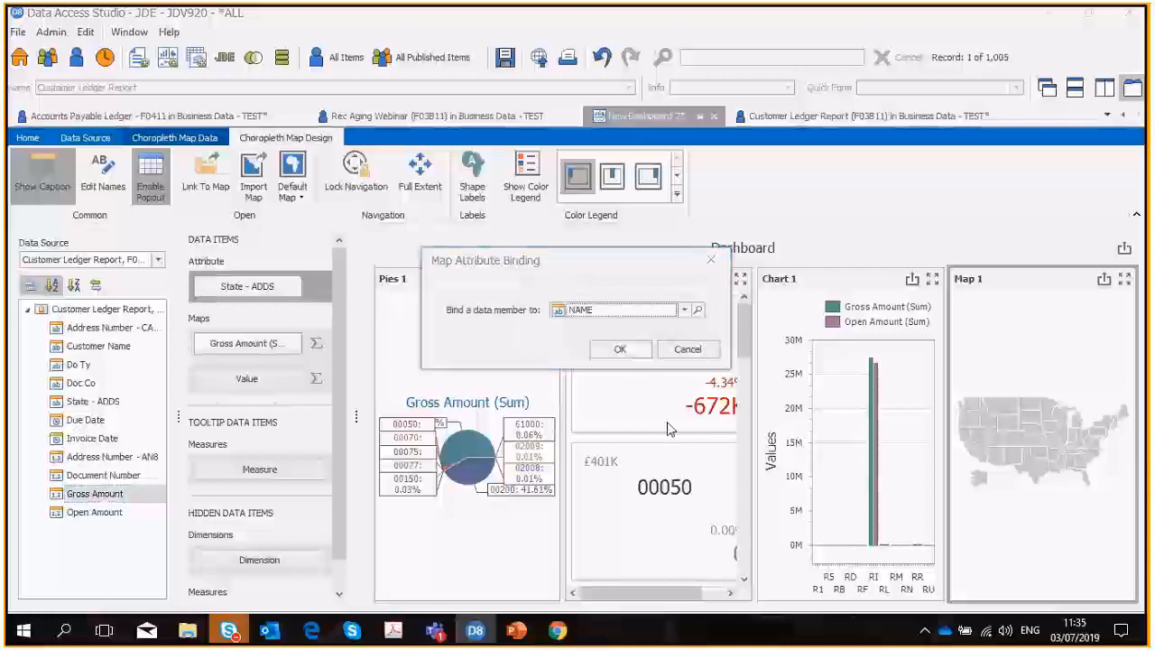
click(684, 309)
scroll(698, 390, down, 1)
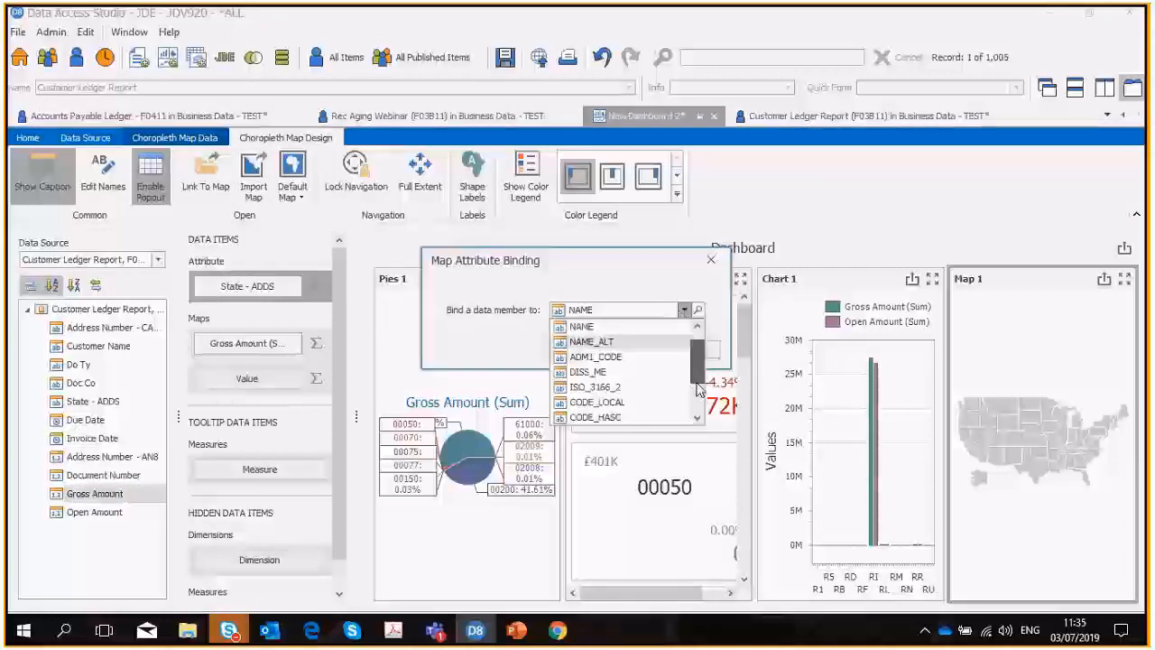
scroll(699, 391, down, 3)
click(636, 386)
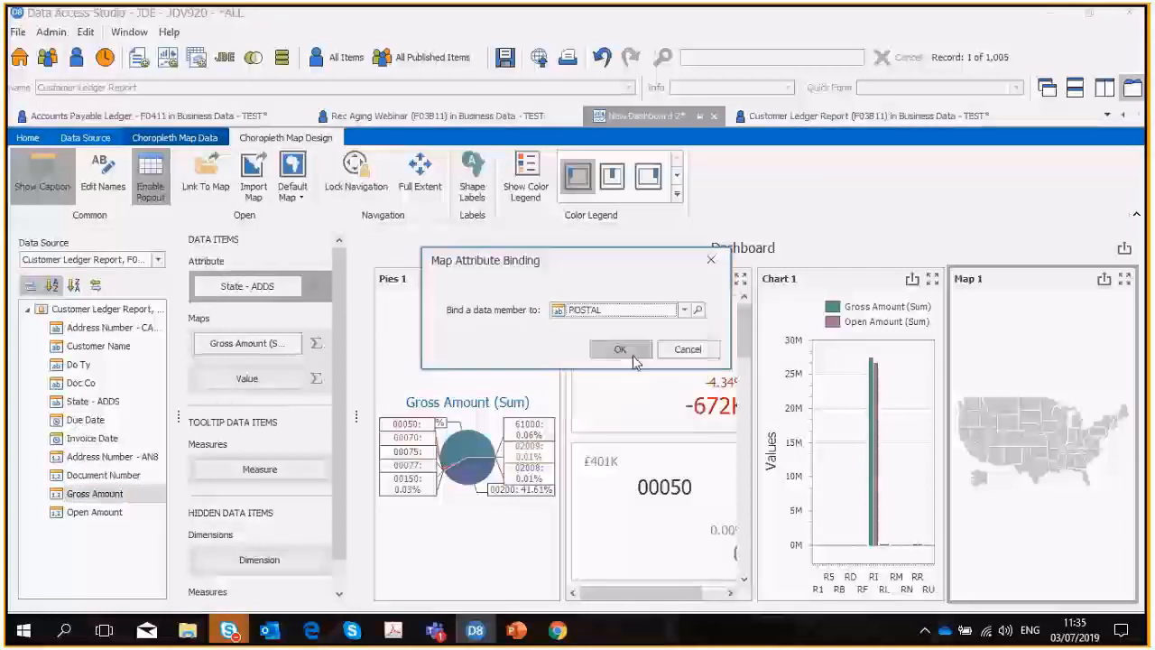
click(621, 349)
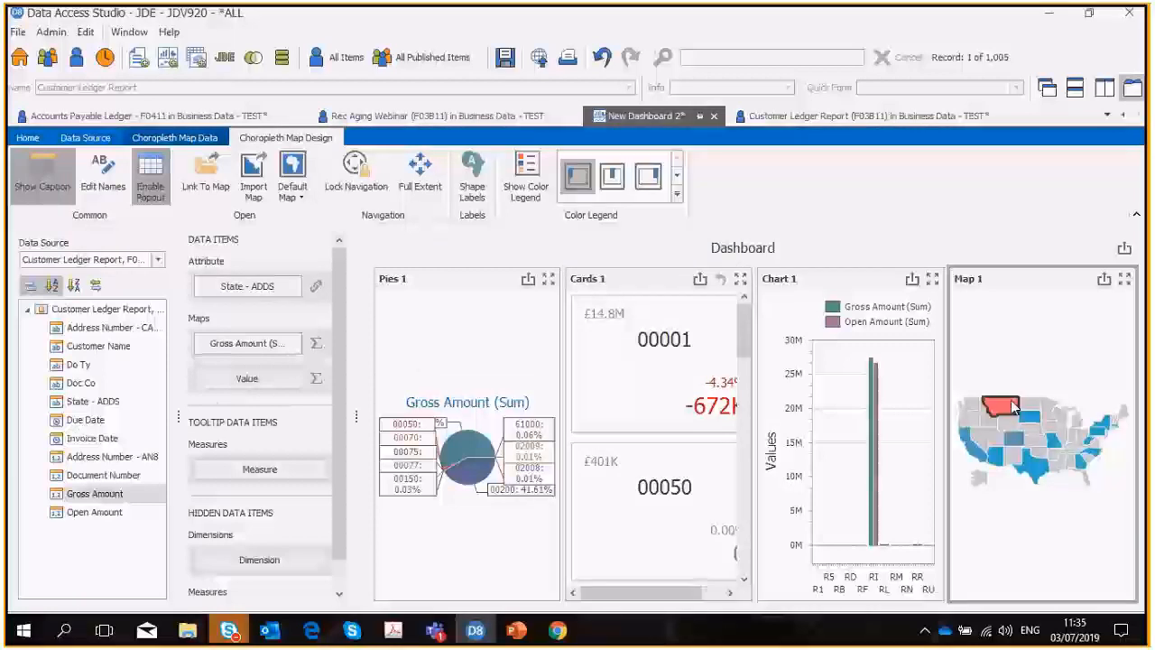
Choose the top-centre color legend position for the map, and switch its caption off and back on.
mouse_move(1005, 411)
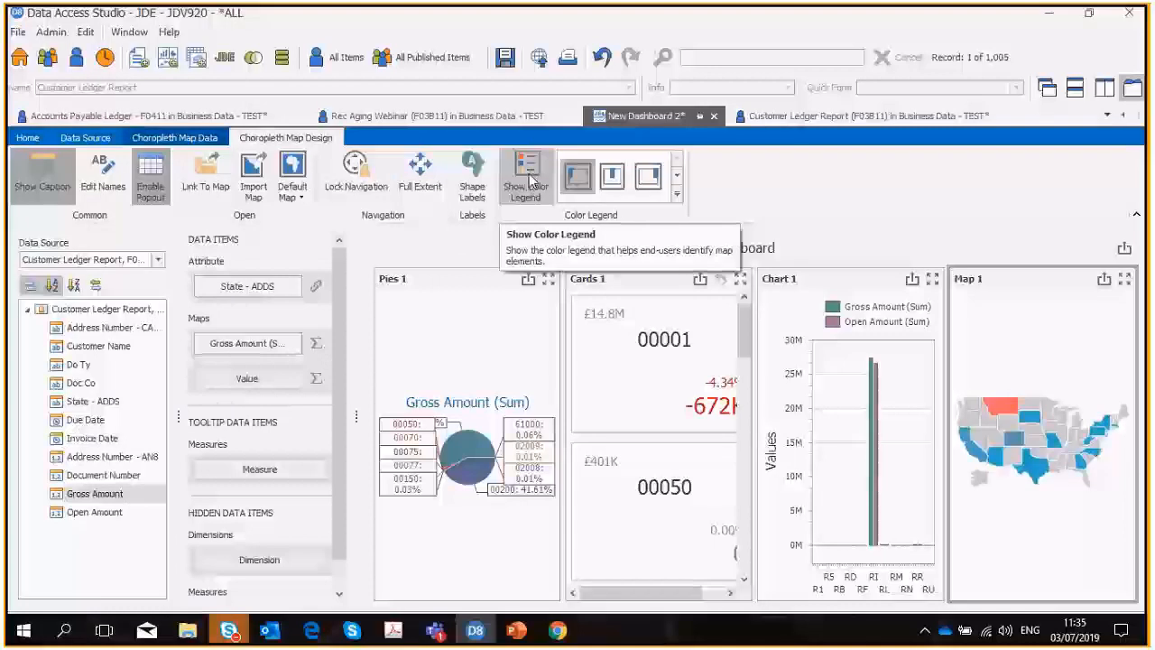
click(612, 178)
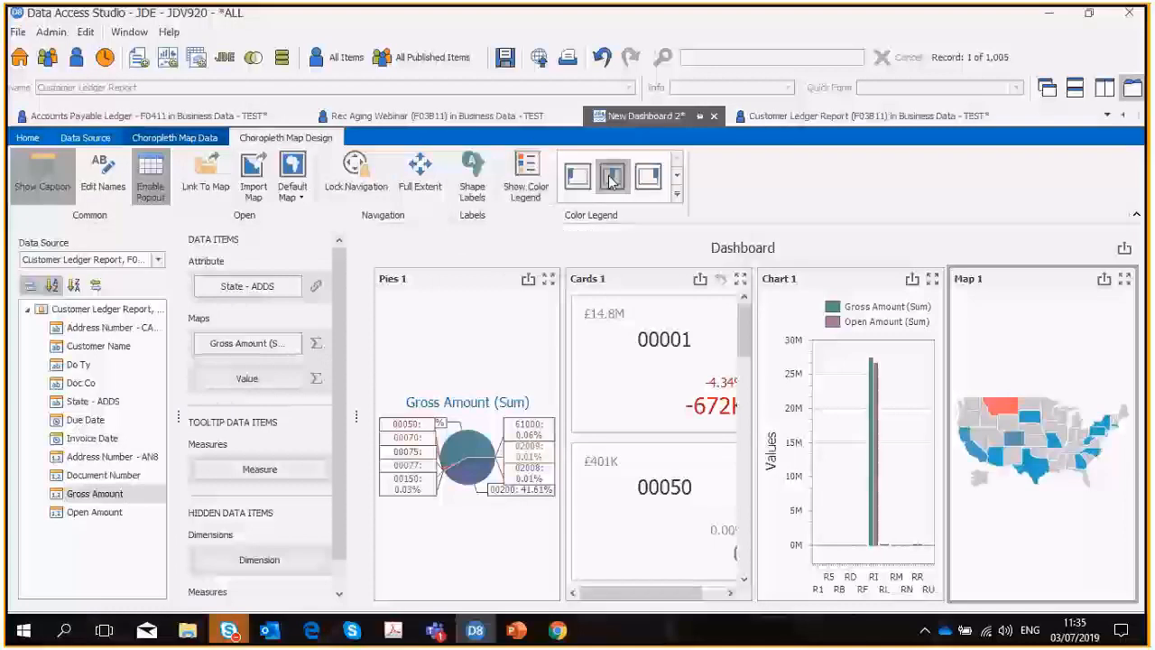
click(57, 174)
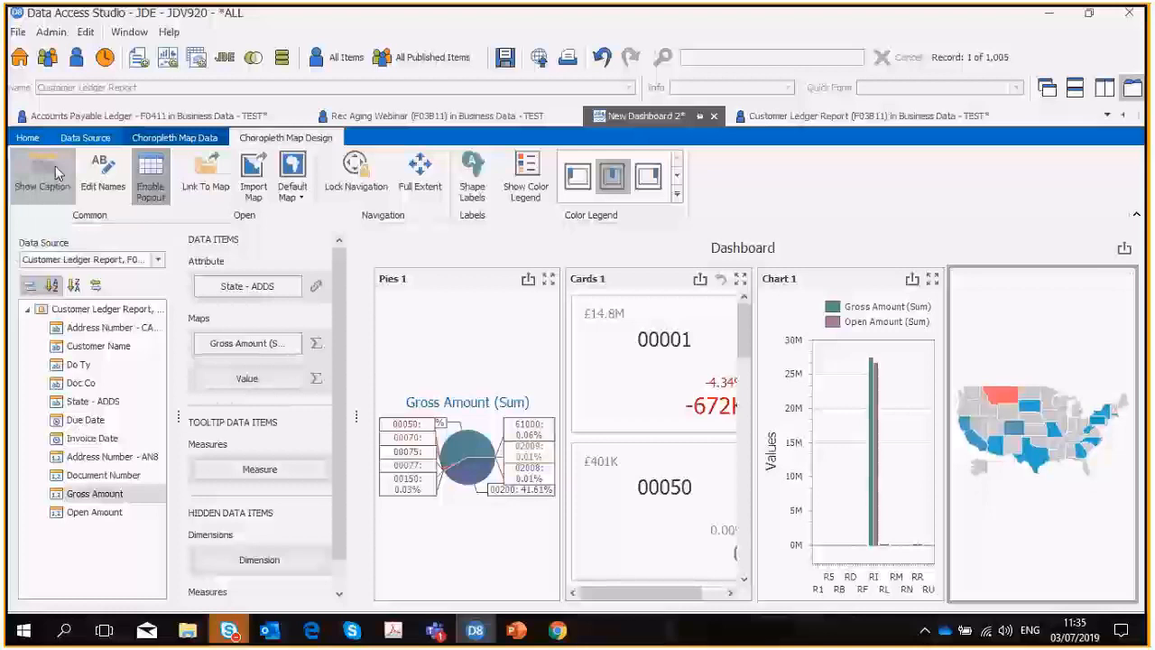
click(57, 173)
Rename the map dashboard item as "sales by state".
click(102, 173)
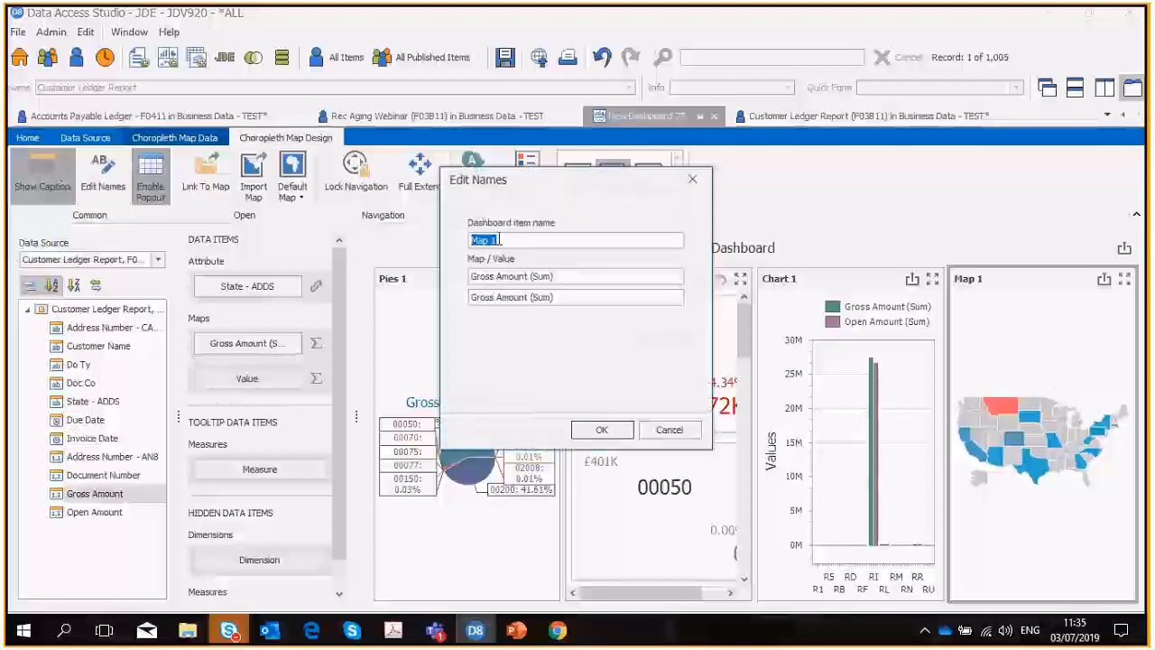
text(Ge)
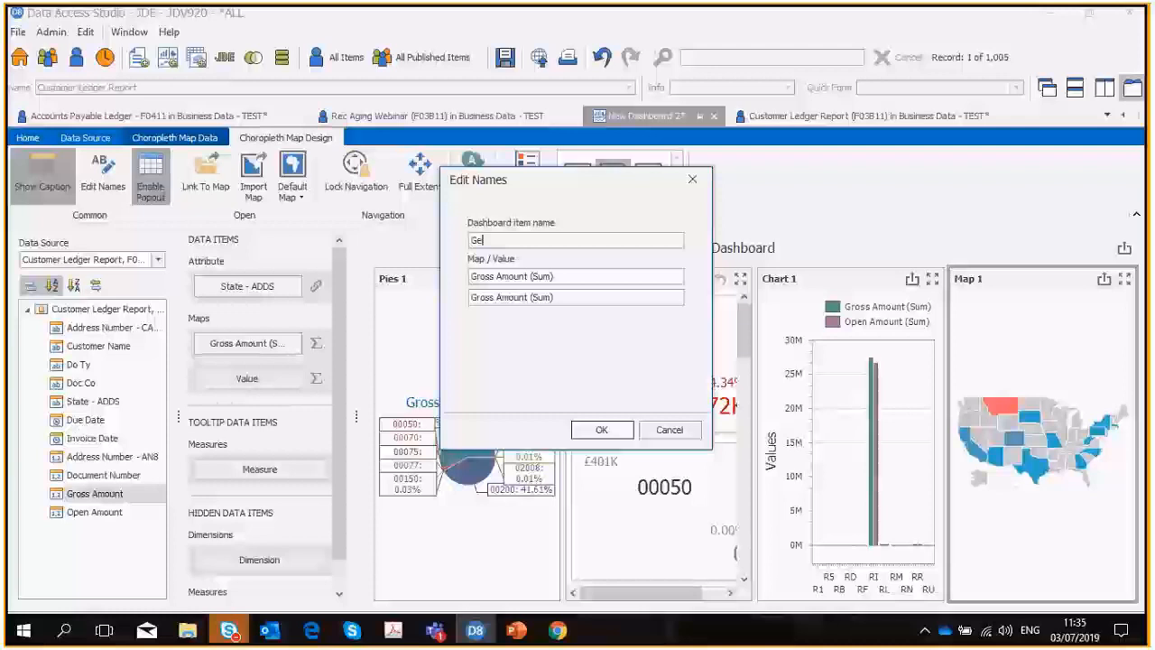
text(ographical. Dist)
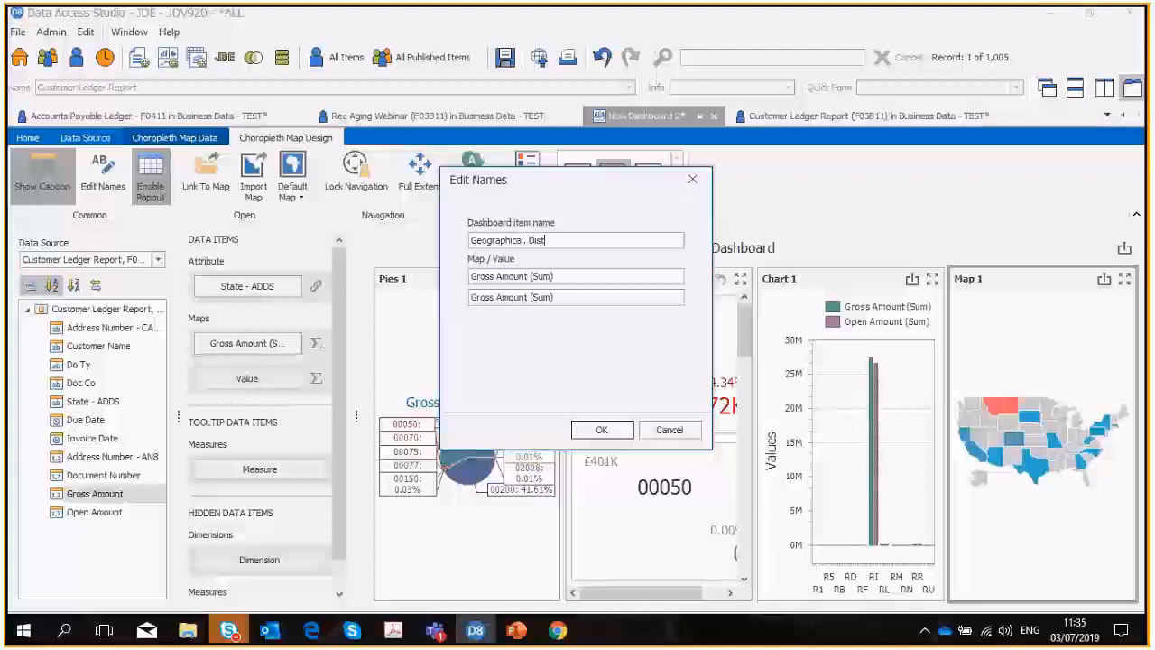
key(BackSpace)
key(BackSpace)
key(BackSpace)
key(BackSpace)
key(BackSpace)
key(BackSpace)
key(BackSpace)
key(BackSpace)
key(BackSpace)
key(BackSpace)
key(BackSpace)
key(BackSpace)
key(BackSpace)
key(BackSpace)
key(BackSpace)
key(BackSpace)
key(BackSpace)
key(BackSpace)
text(sales by s)
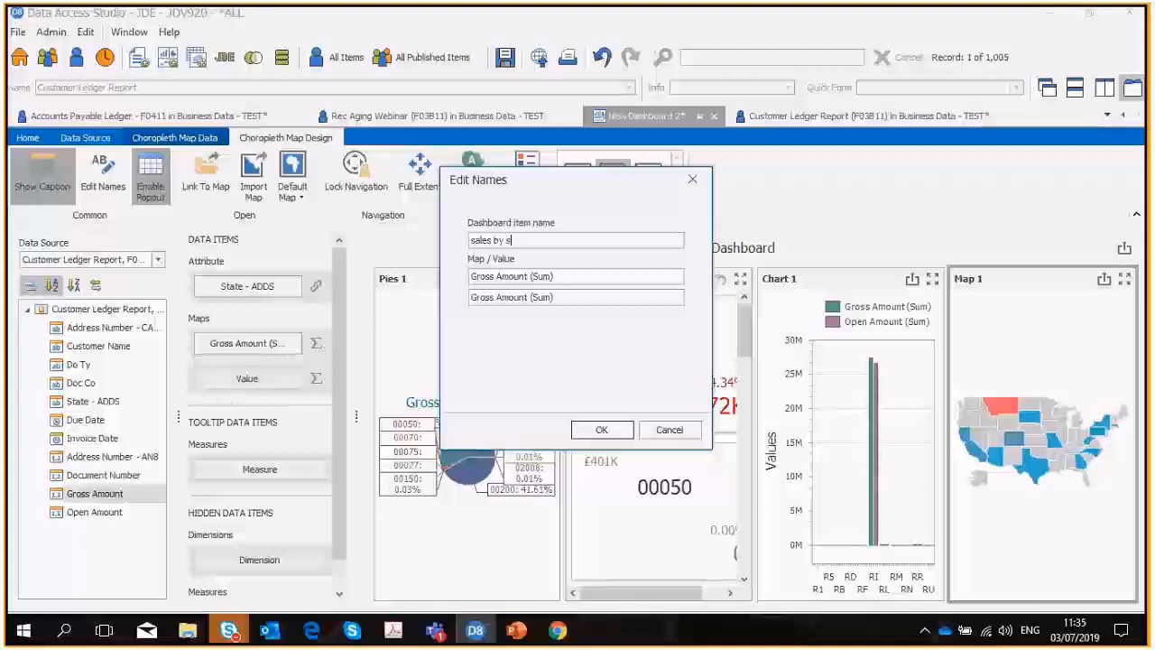
text(tate)
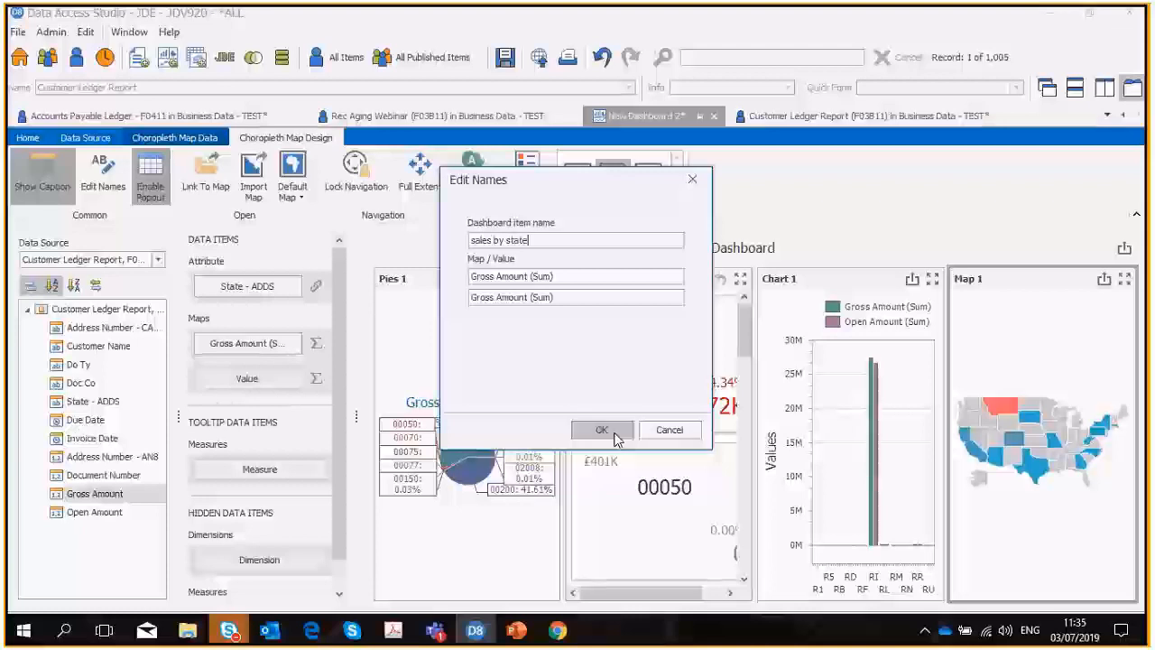
click(601, 430)
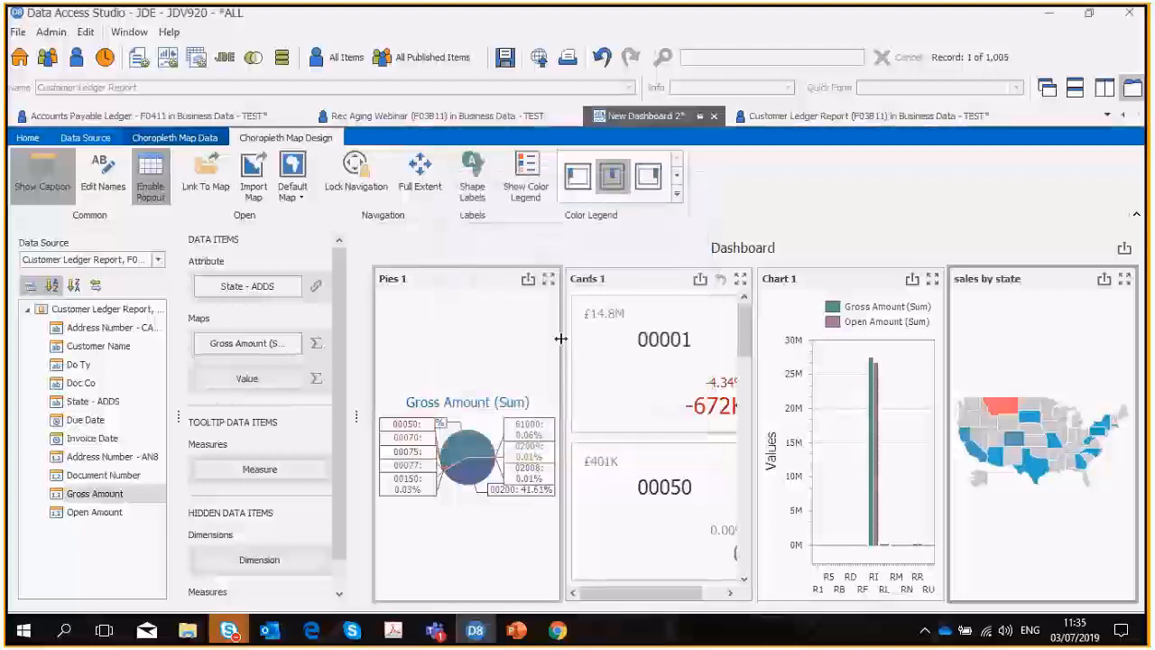
click(465, 316)
click(595, 317)
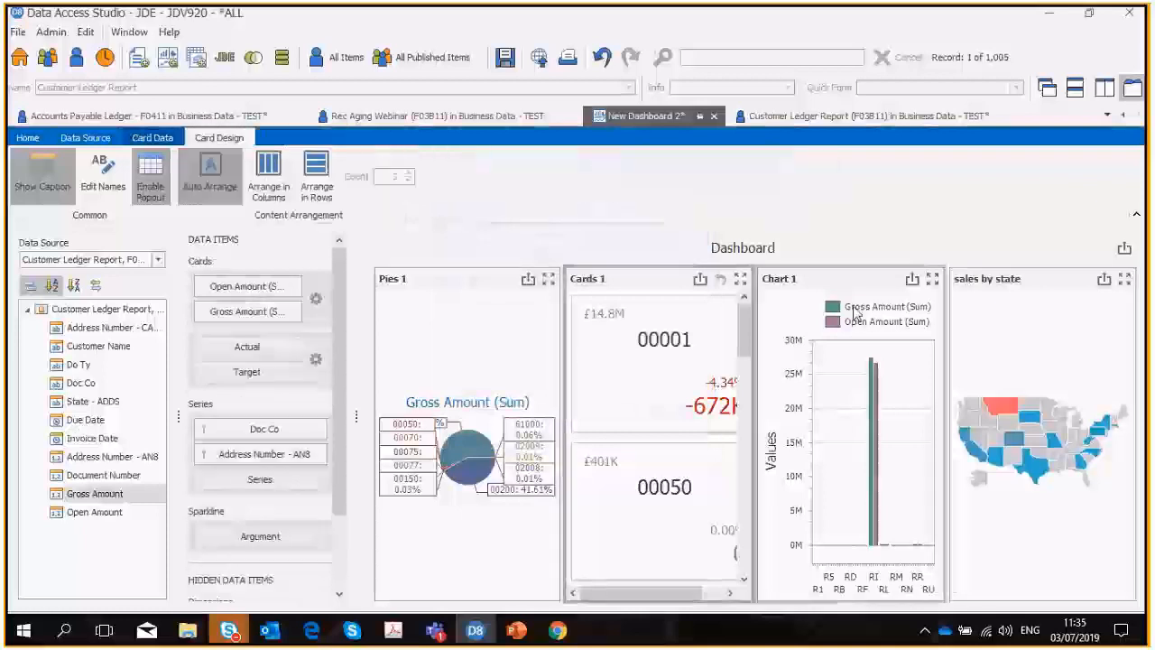
click(856, 313)
Enable the Multiple Master Filter on the sales by state map and select the pie item.
click(1038, 361)
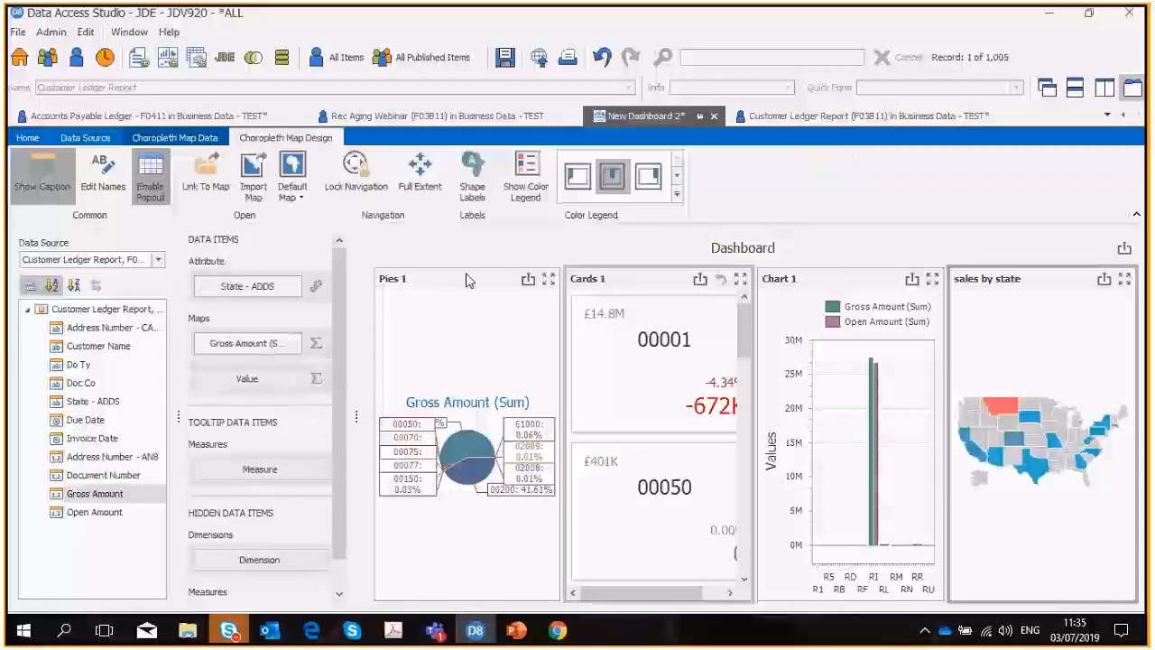
click(110, 140)
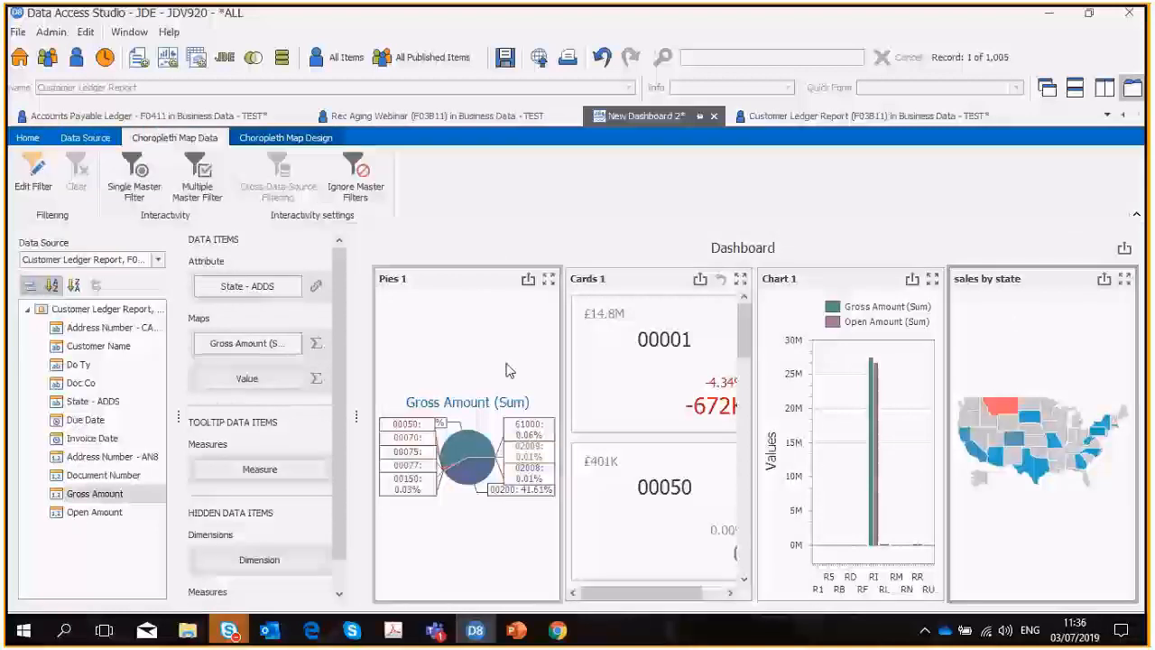
click(508, 298)
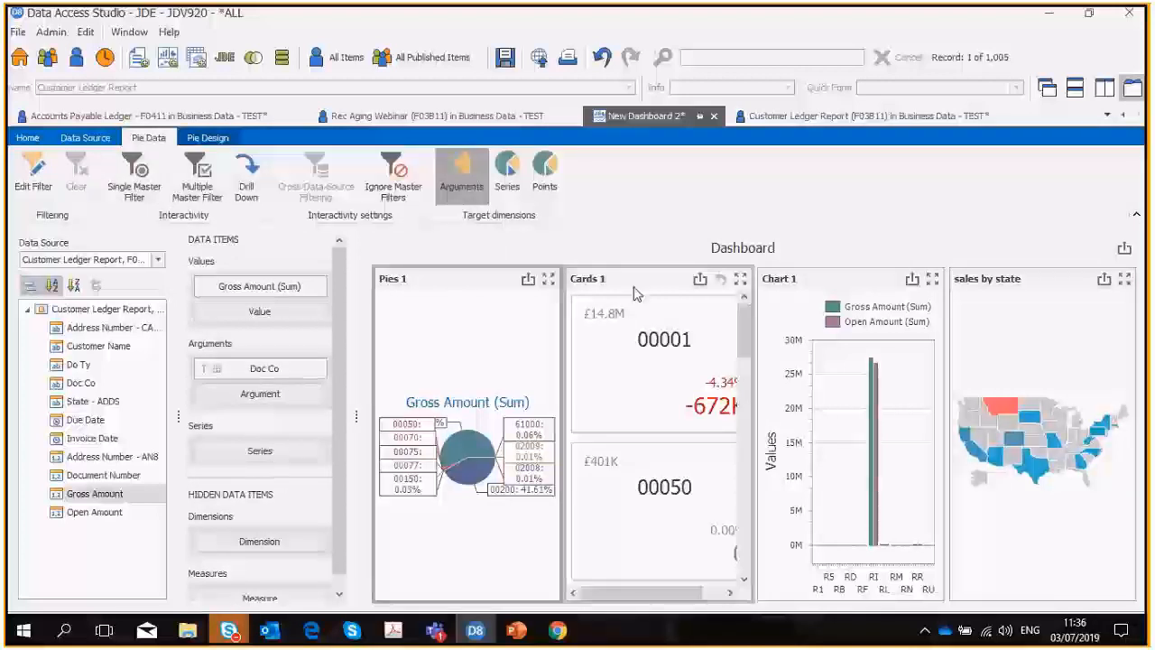
click(1020, 287)
click(197, 178)
click(406, 299)
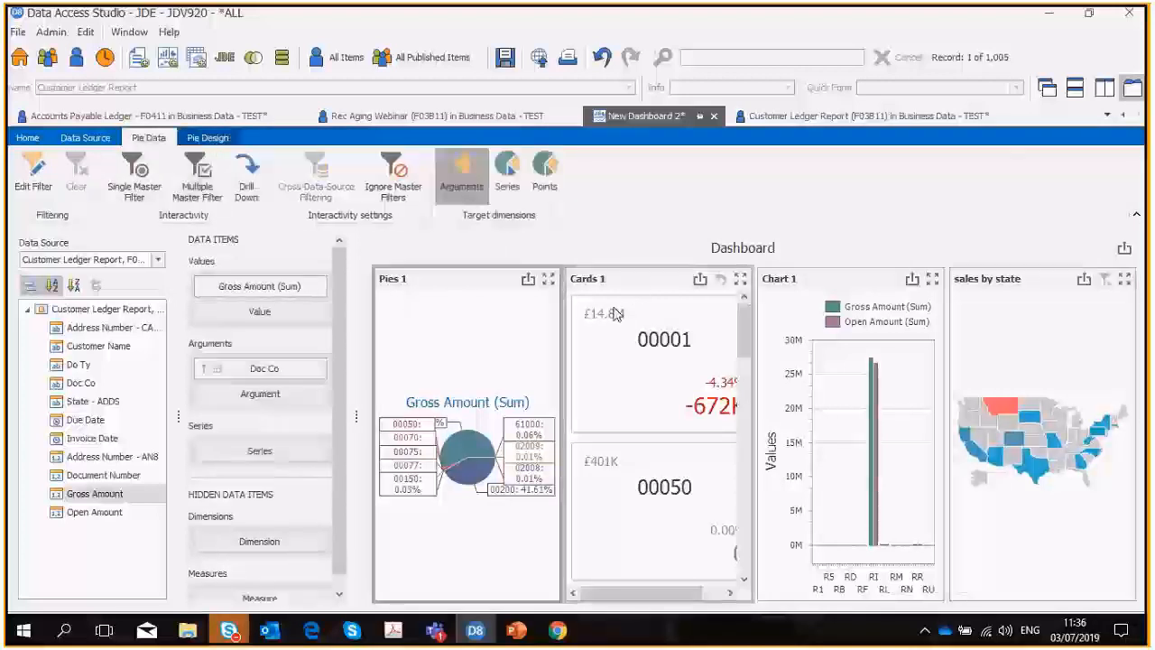
Examine the interactivity settings of the cards, chart, sales by state map and pie, including the chart's RI bar.
click(613, 313)
click(813, 292)
click(1023, 312)
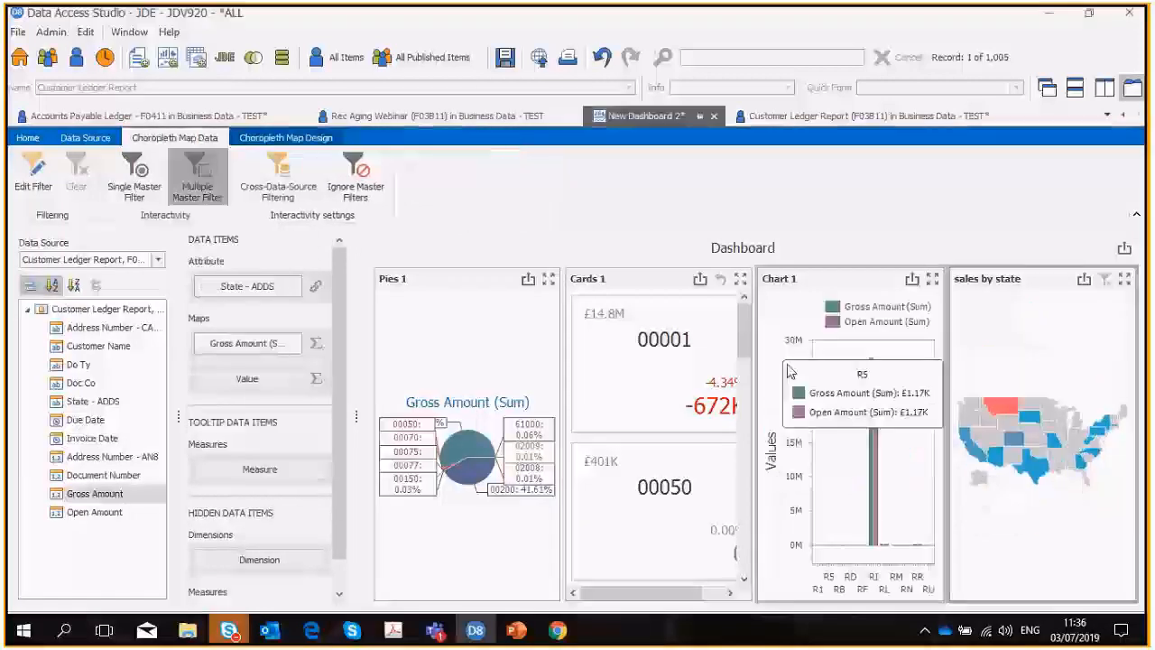
click(458, 451)
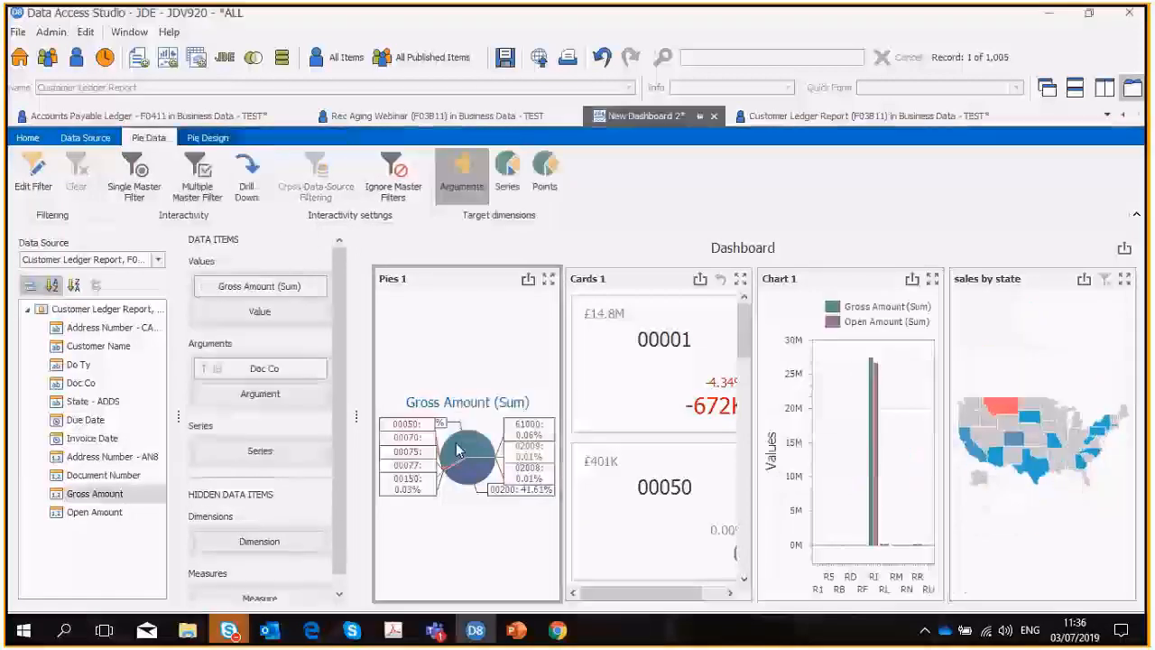
mouse_move(875, 451)
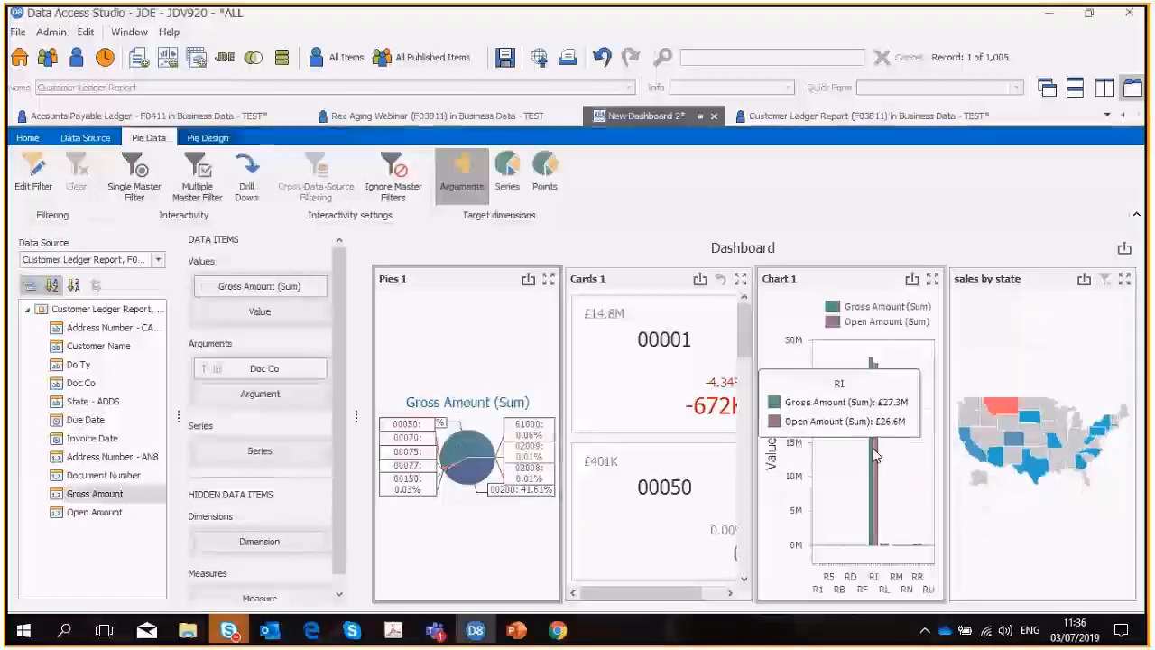
click(874, 456)
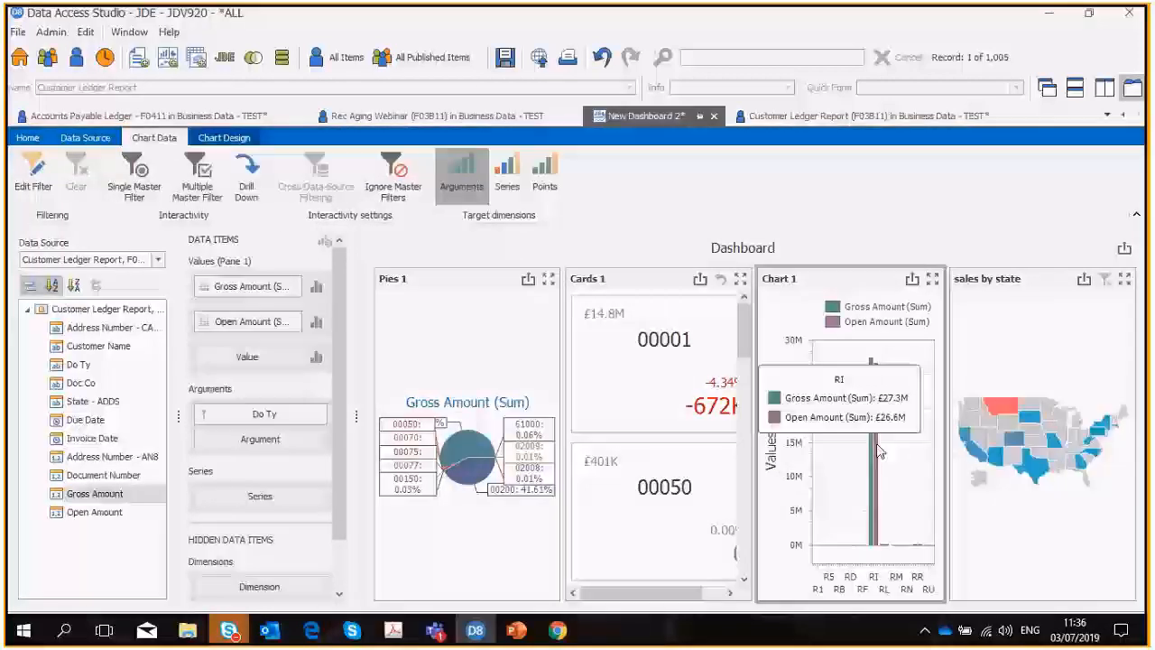
click(466, 348)
click(604, 340)
click(821, 283)
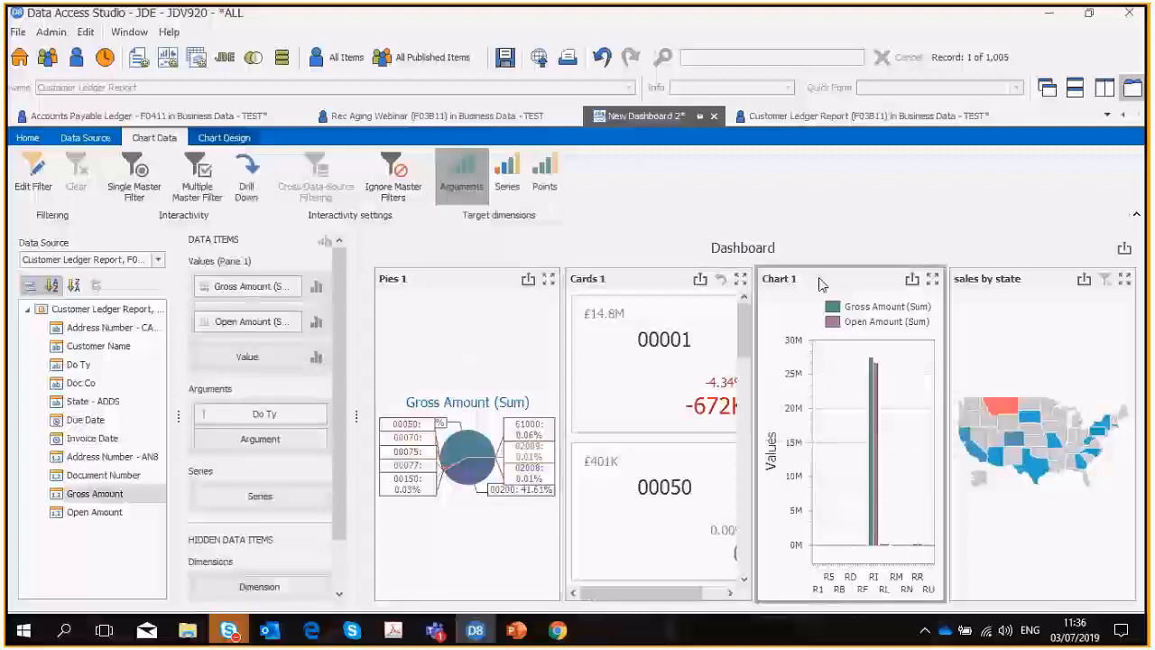
Enable the Multiple Master Filter on the Pies 1 item and pick a pie slice to filter the dashboard.
click(378, 338)
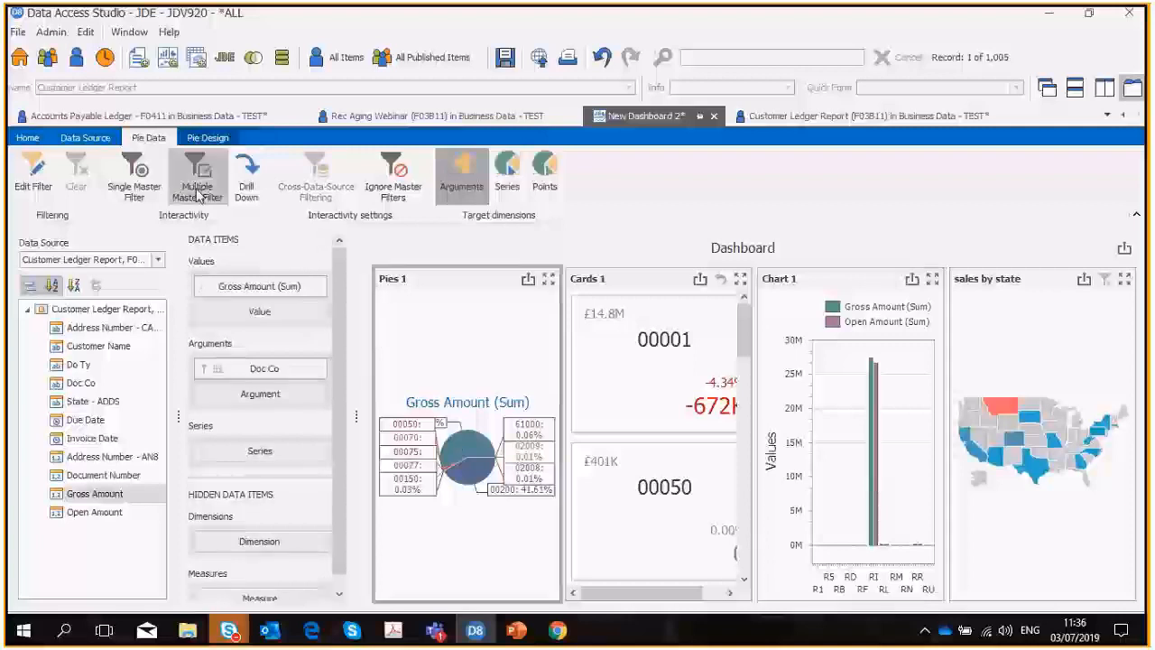
click(197, 185)
click(620, 370)
click(485, 448)
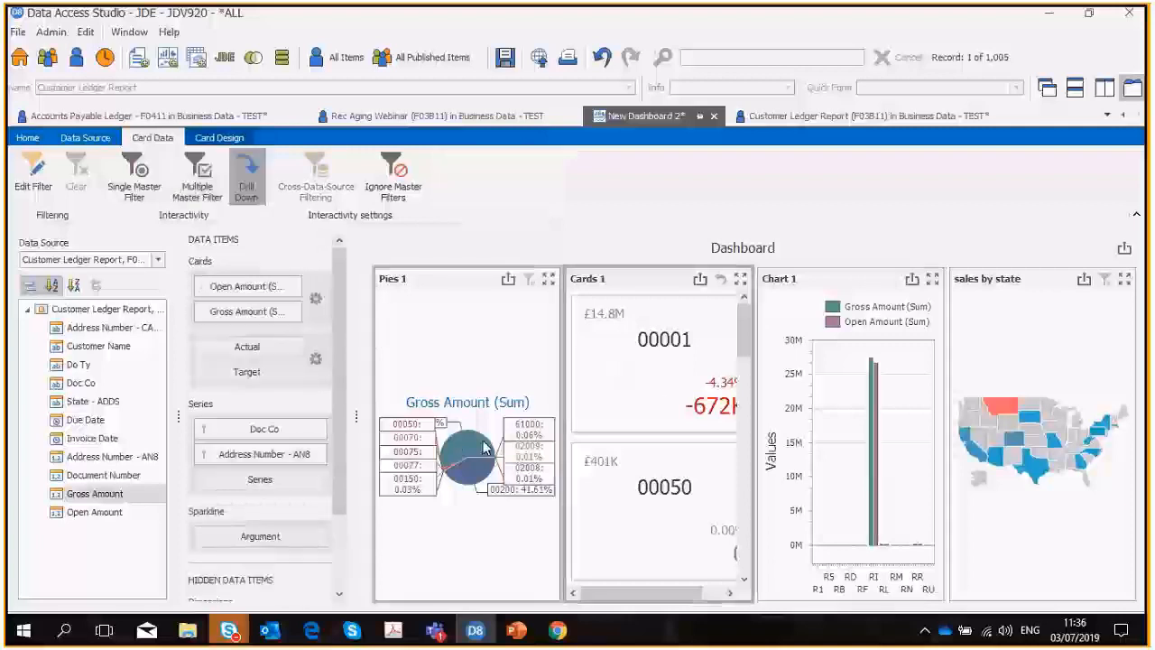
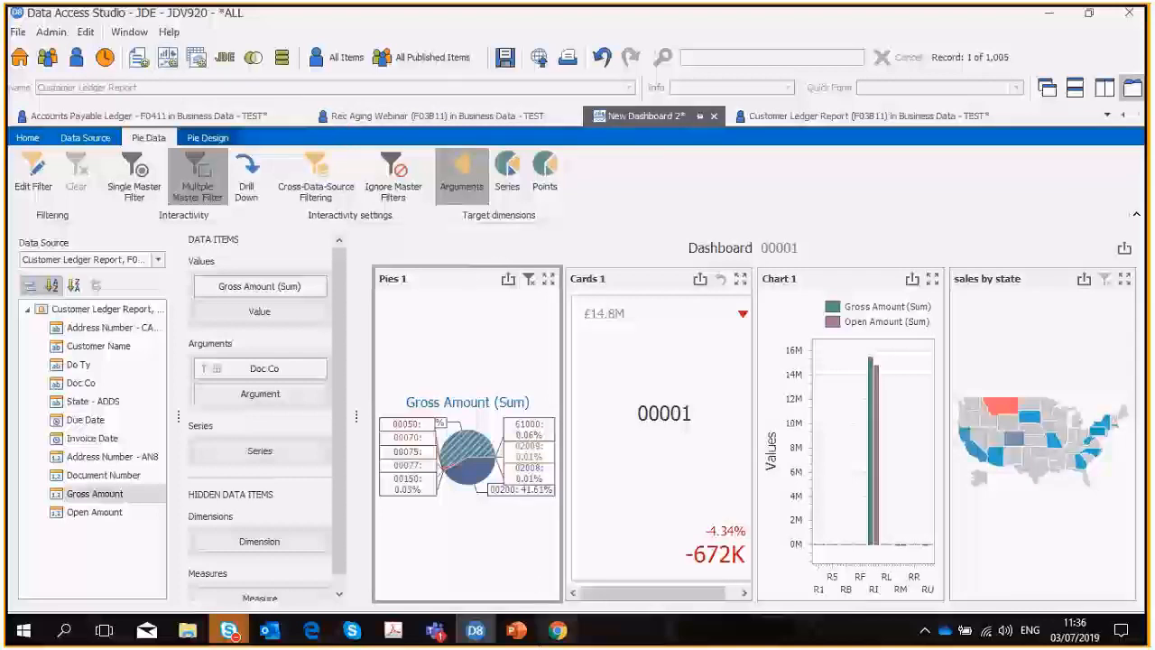
Switch to Chrome and show the Sales Dashboard in mobie.
click(516, 633)
drag(502, 635, 476, 632)
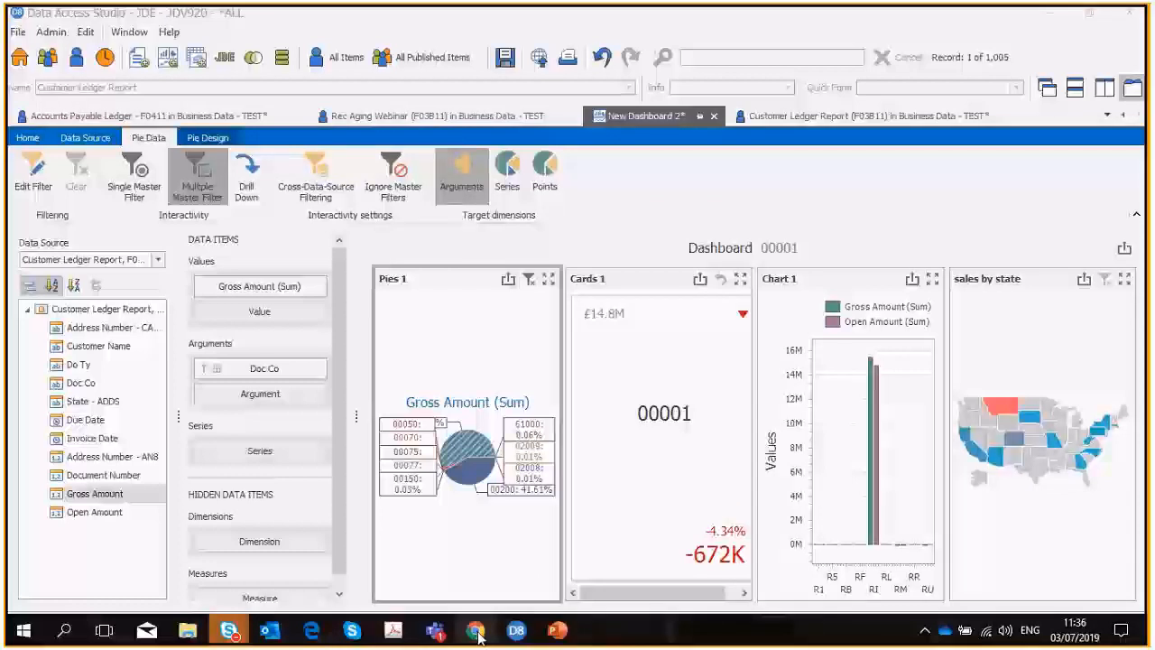
click(479, 633)
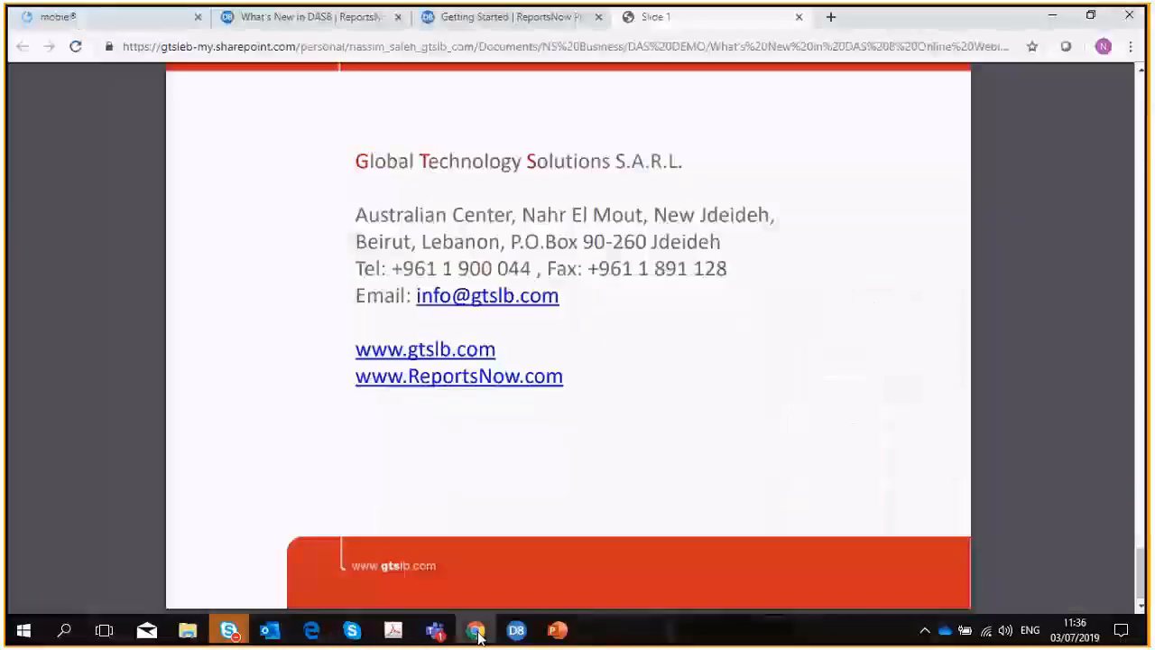
click(86, 18)
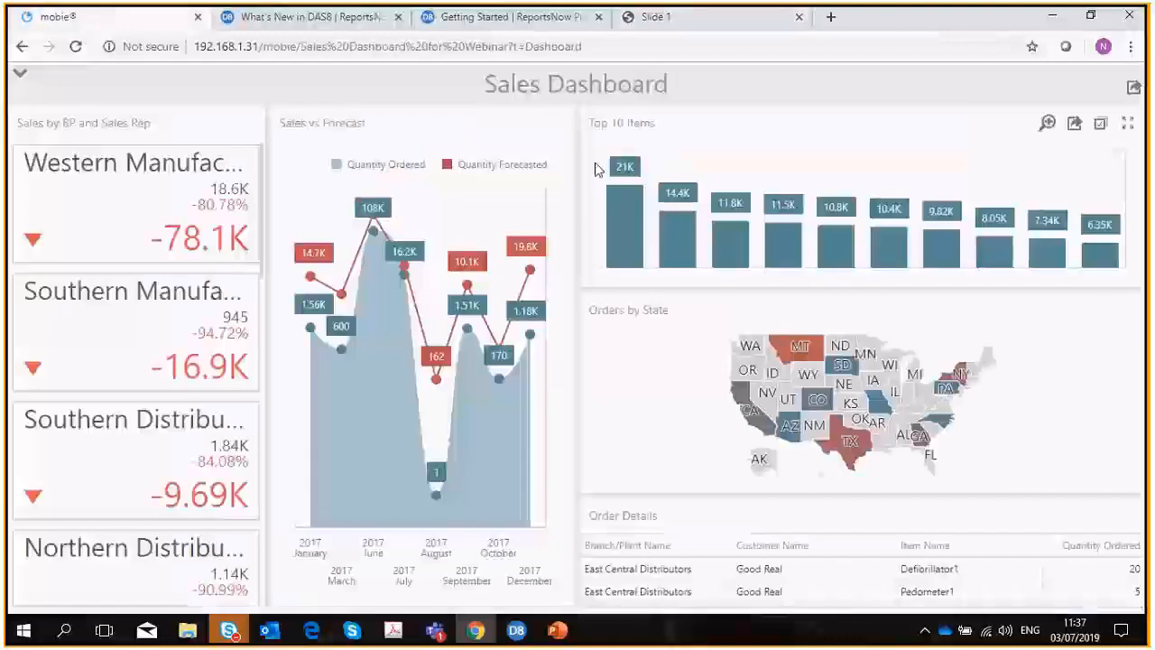
Return to the mobie list of published items and open the Job Status Inquiry dashboard.
click(21, 76)
click(45, 86)
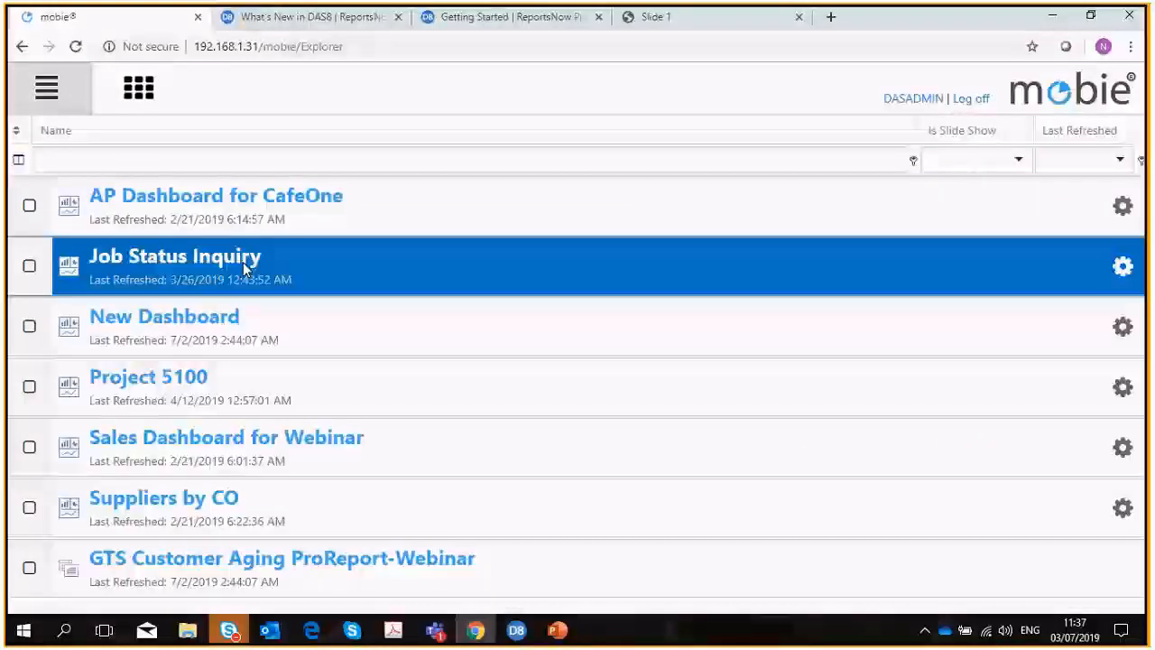
click(240, 264)
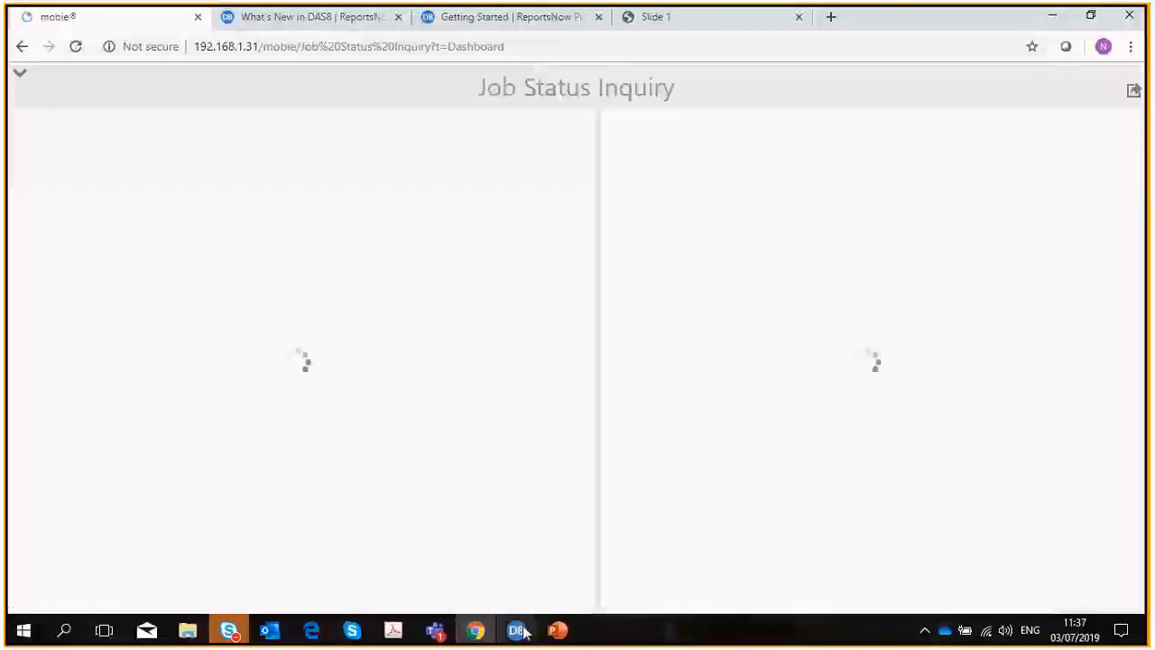
Switch back to Data Access Studio and create a new report with the Pro Report Designer.
mouse_move(522, 631)
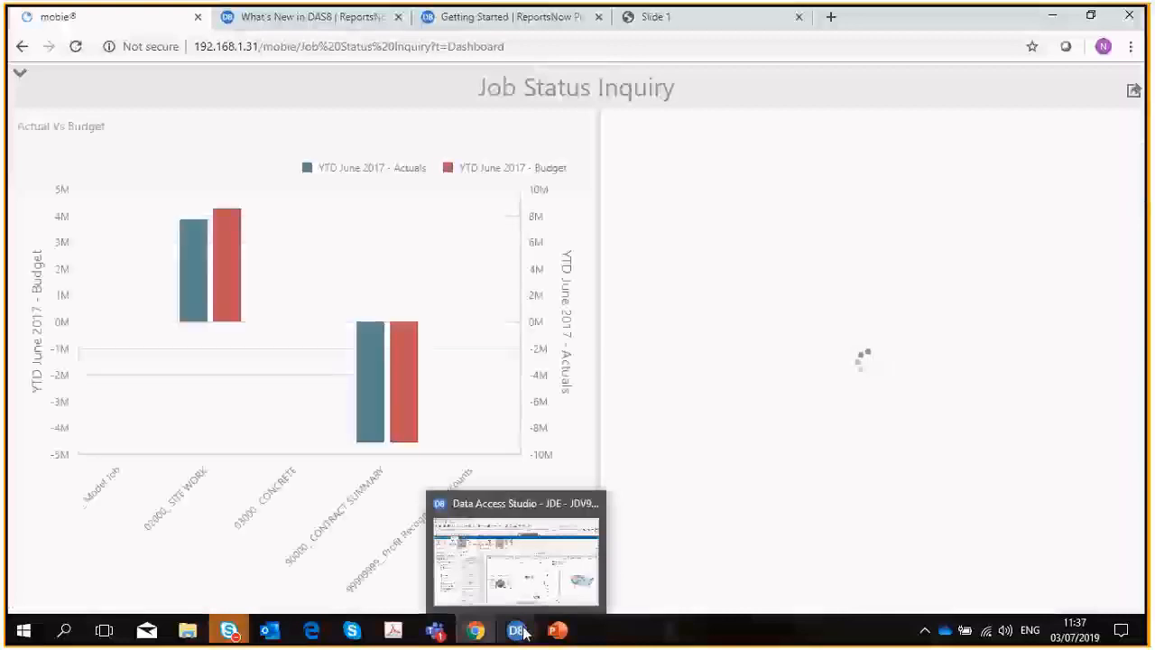
click(521, 631)
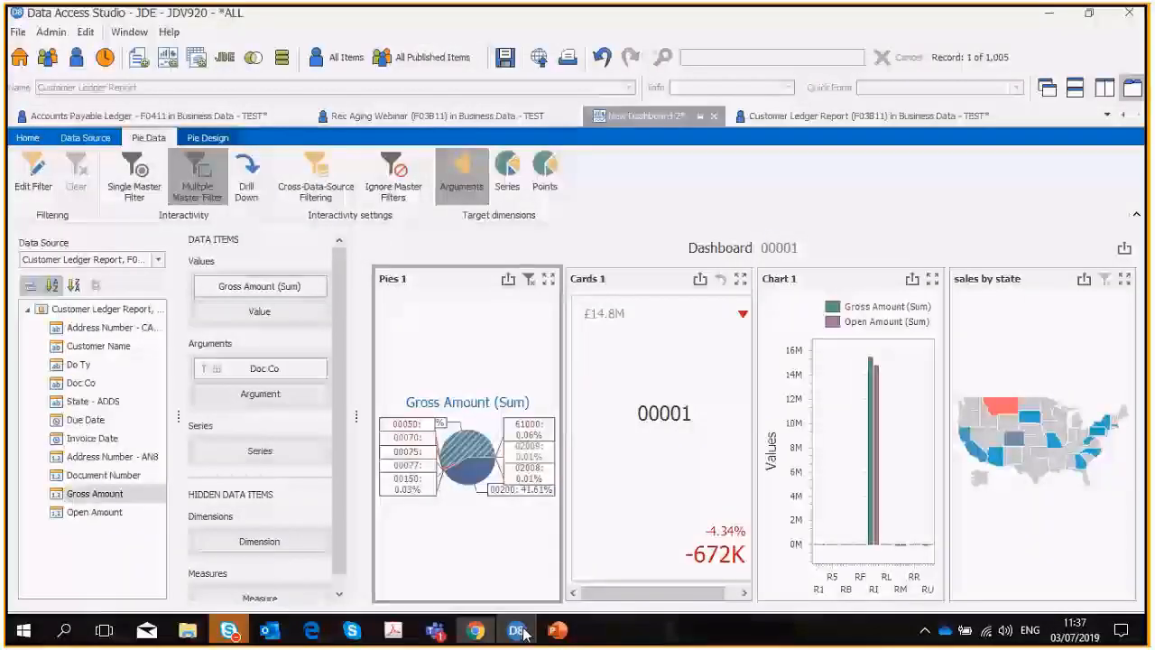
click(27, 137)
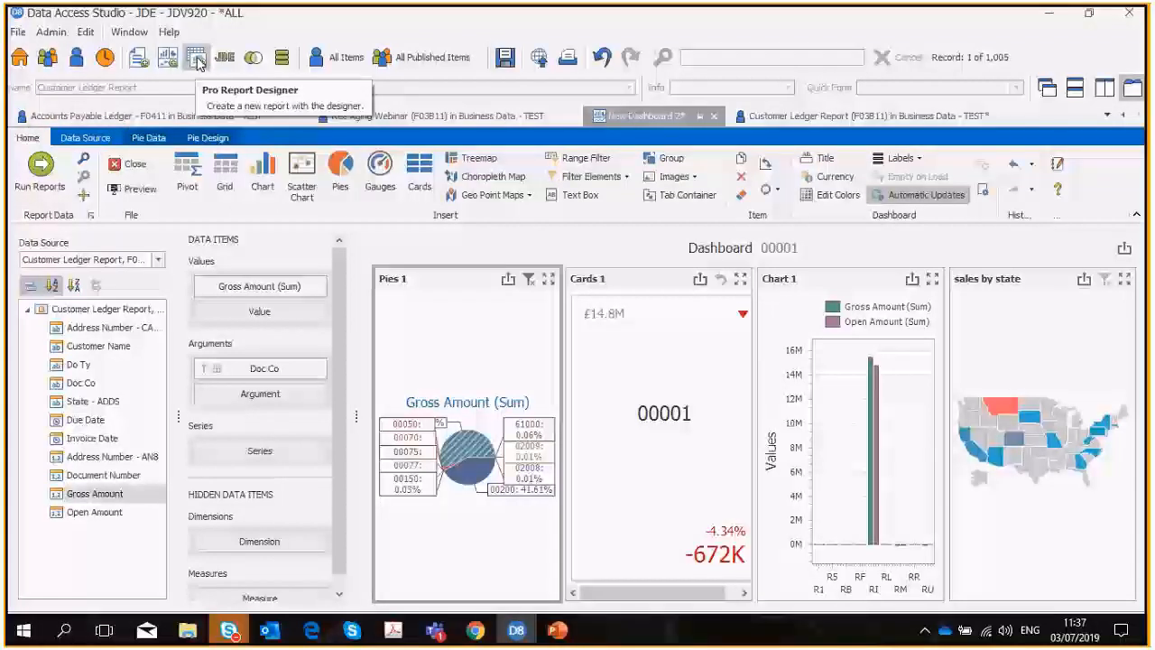
click(199, 61)
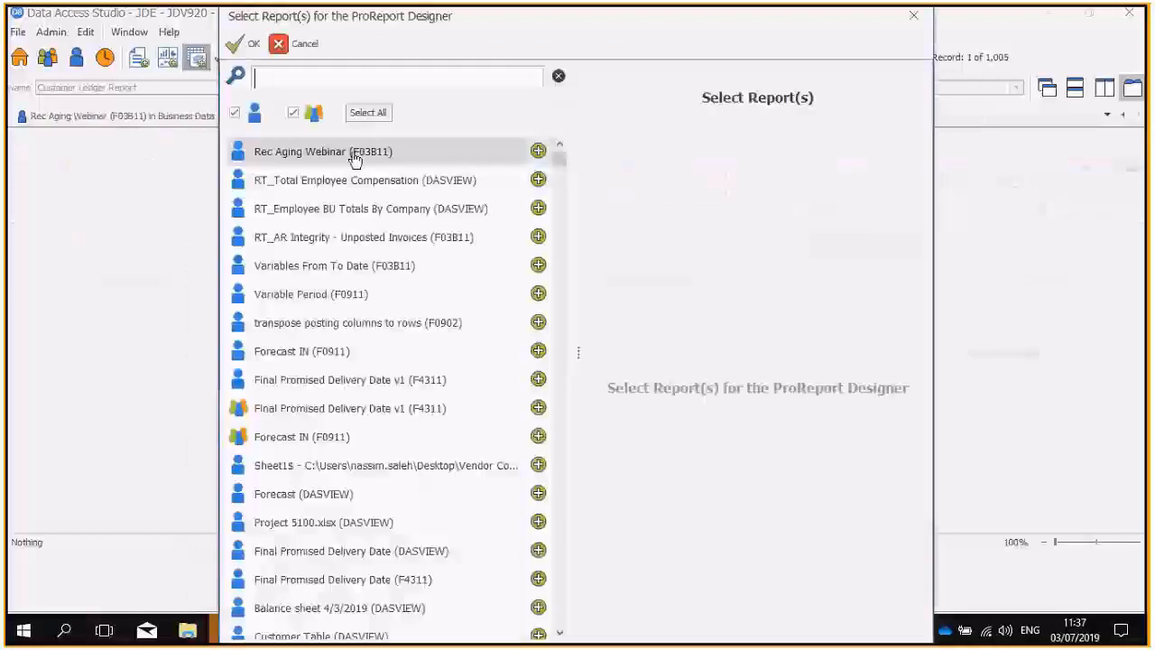
Search the available reports for "F04" and add Weight Per Vendor F0411 (F0411) to the selection.
click(304, 82)
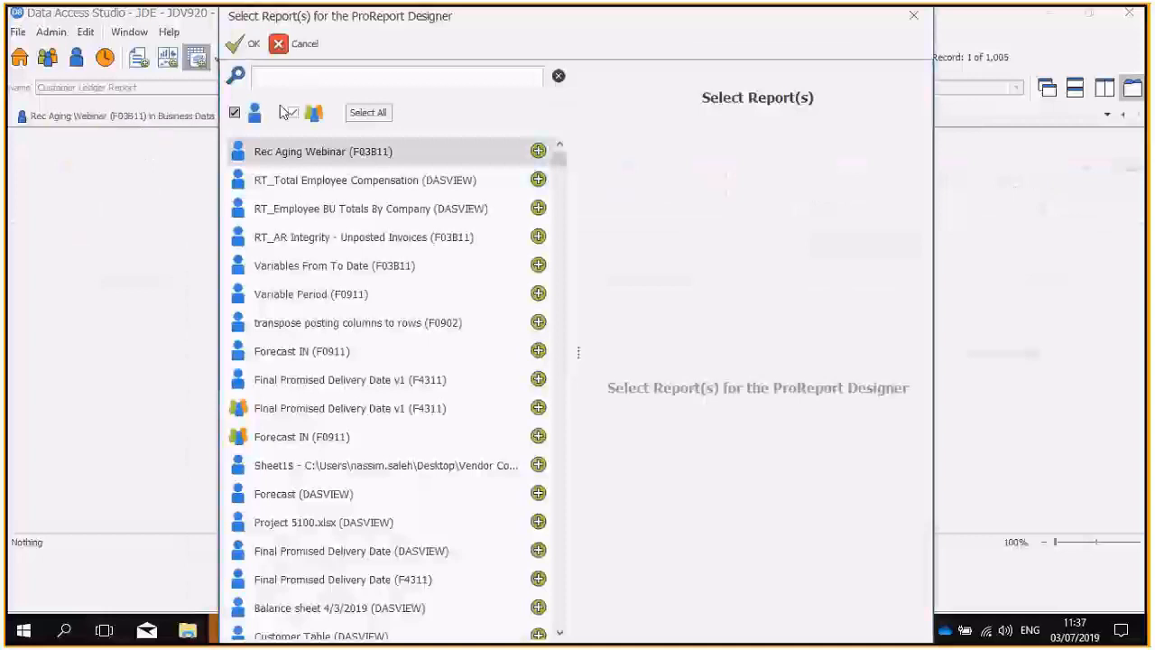
text(F04)
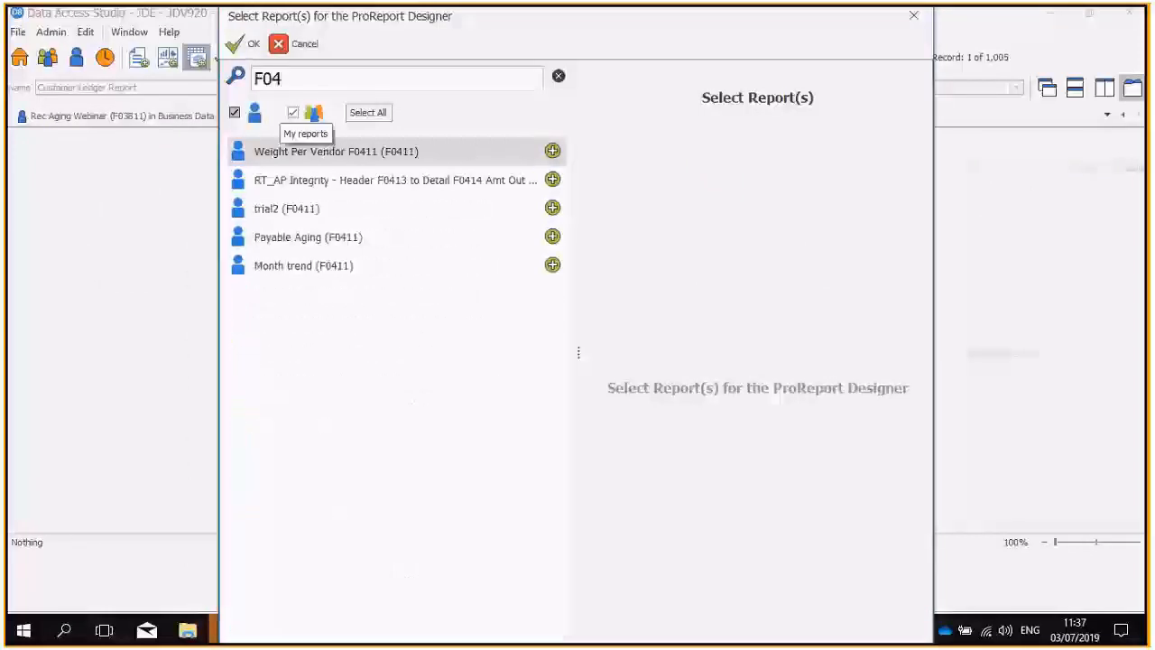
click(554, 153)
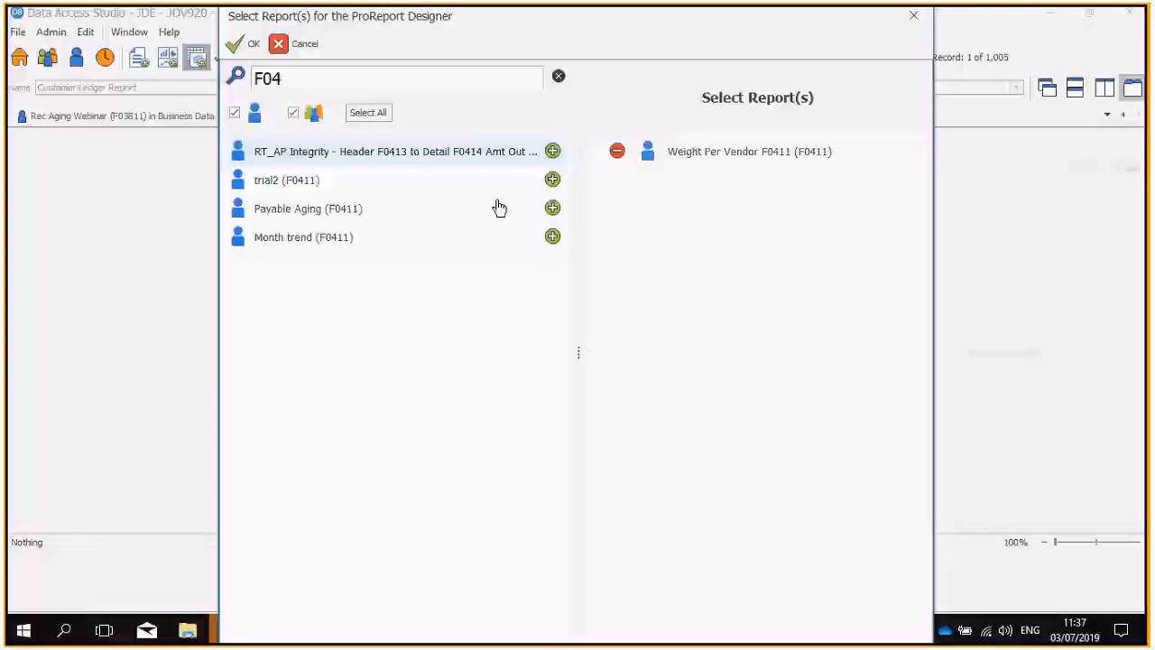
Replace the report search with "F03".
drag(303, 79, 253, 79)
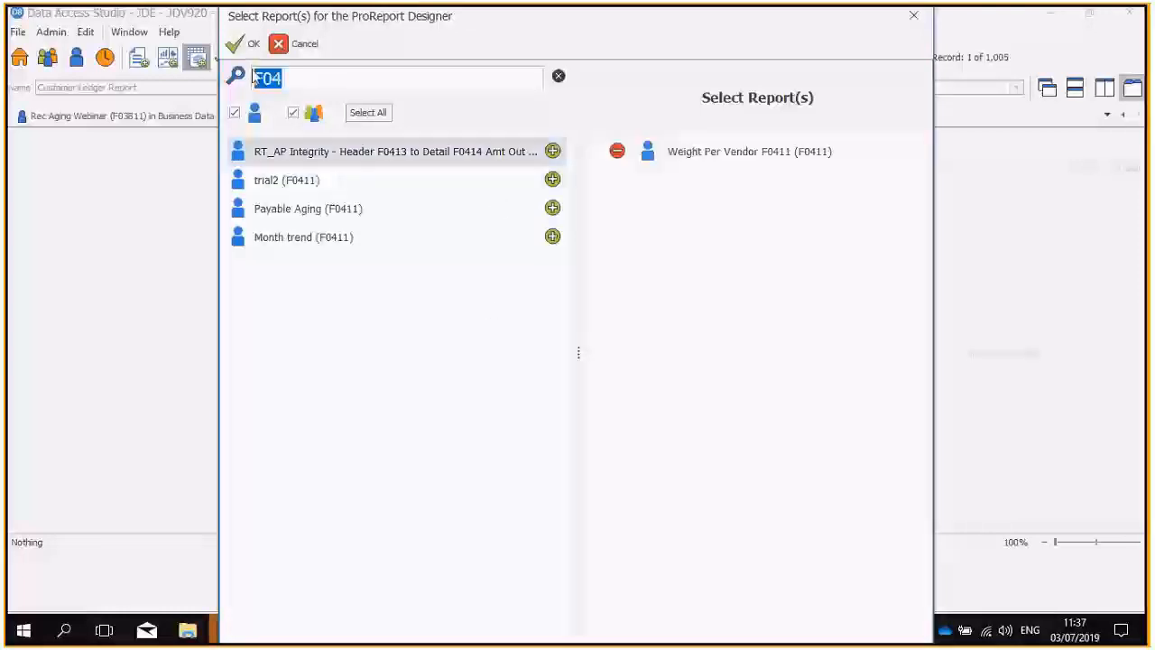
key(BackSpace)
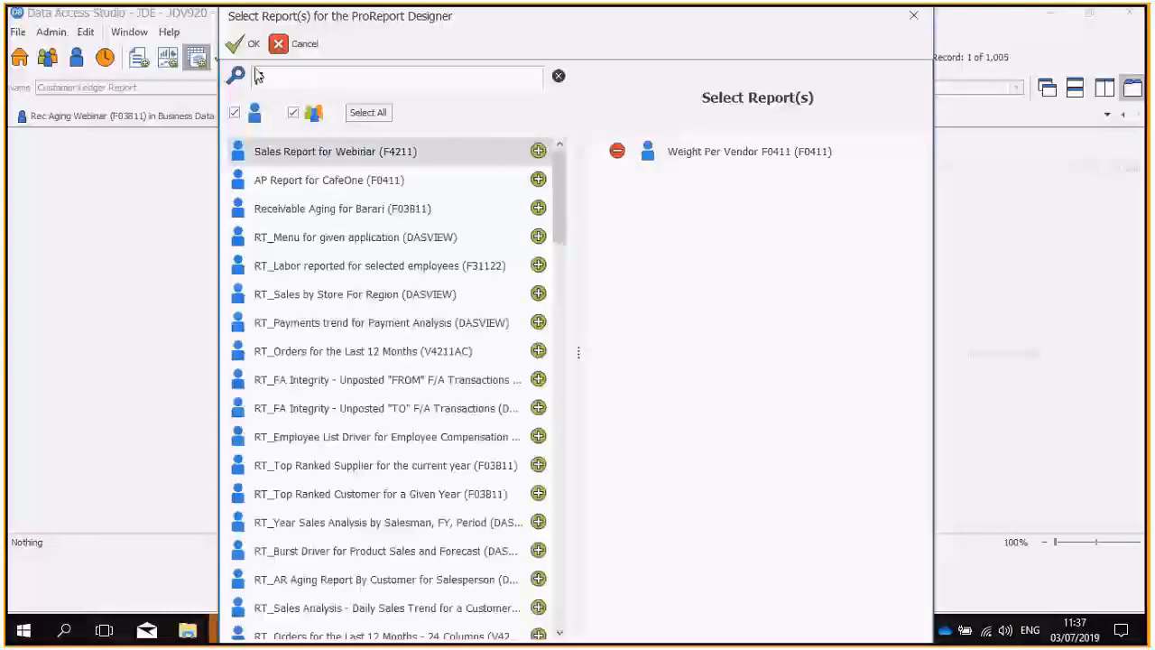
text(F03)
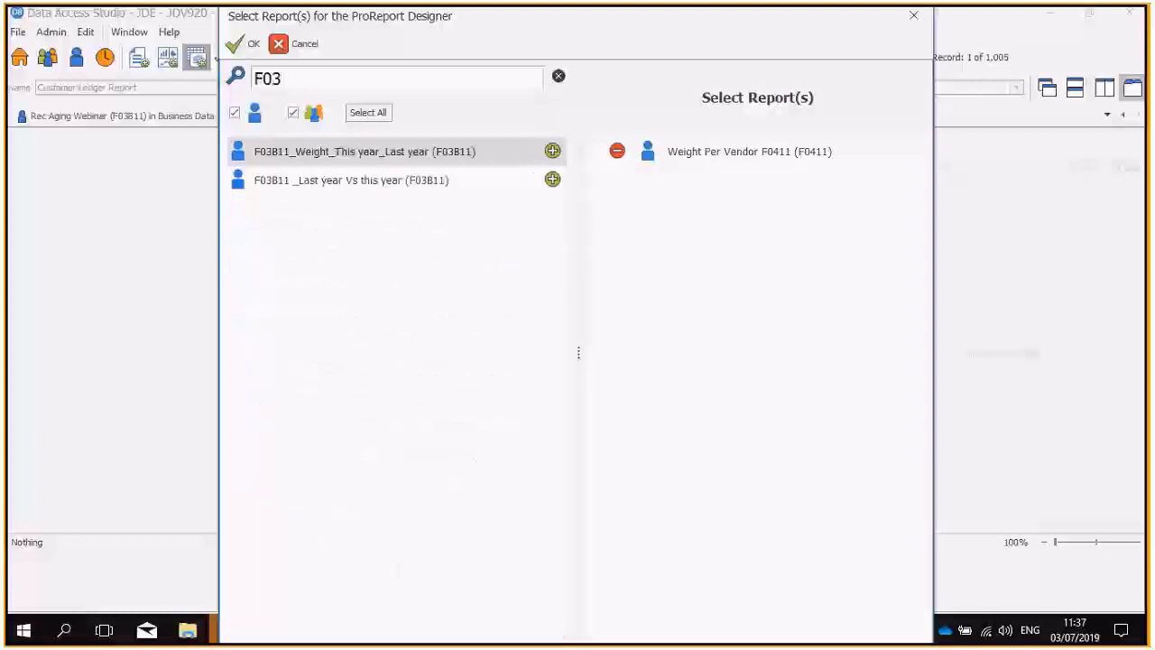
Search for "receivab" and accept Receivable Report Das Webinar (F03B11) as the only source report, removing Weight Per Vendor F0411.
double_click(309, 79)
key(BackSpace)
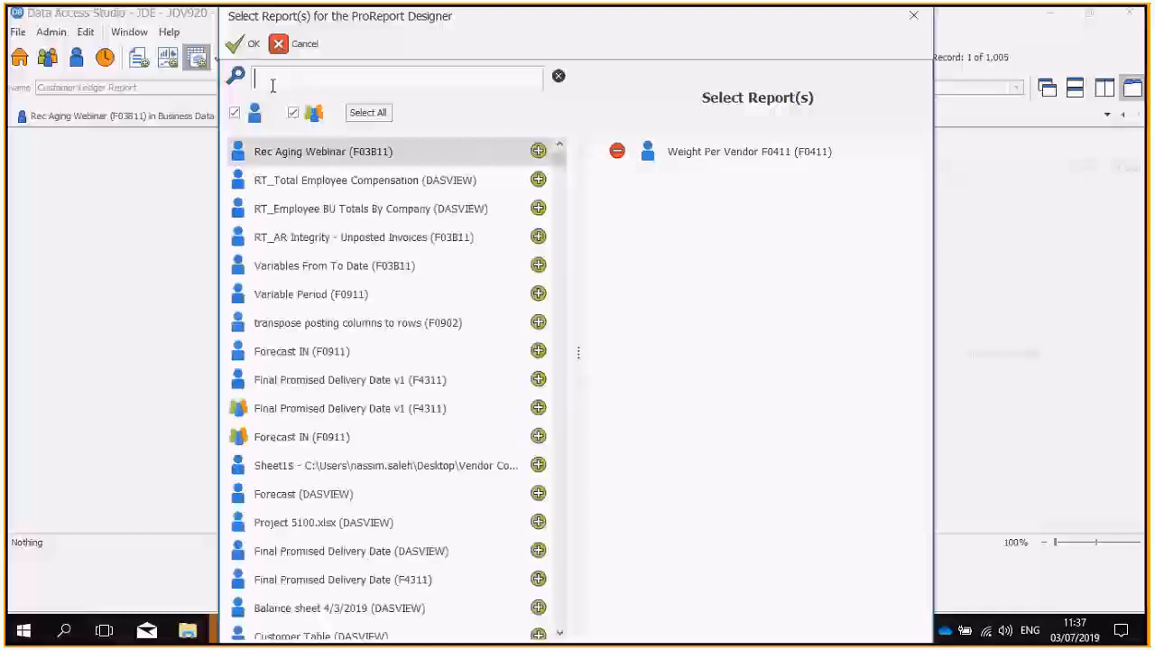
text(rece)
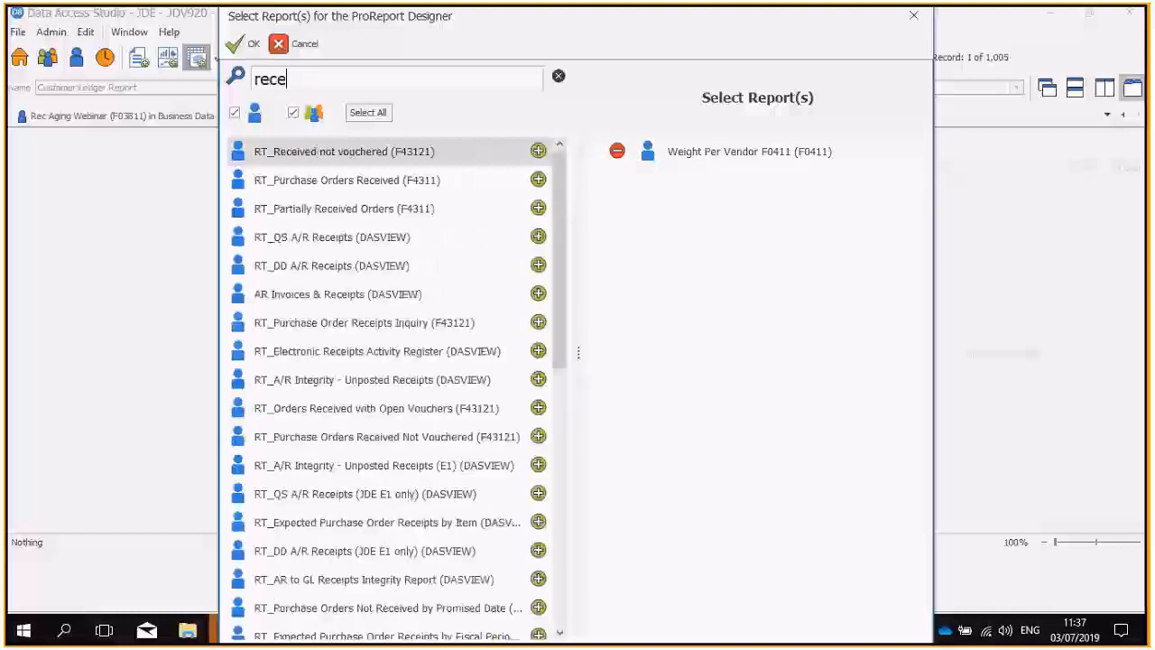
text(ivab)
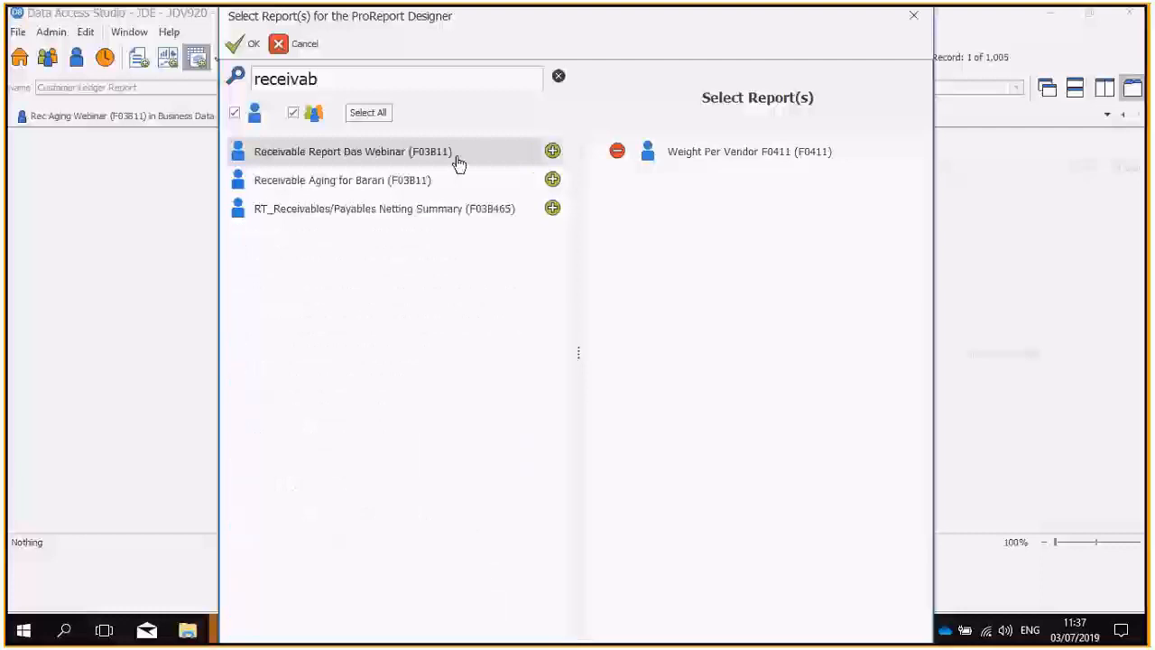
click(552, 152)
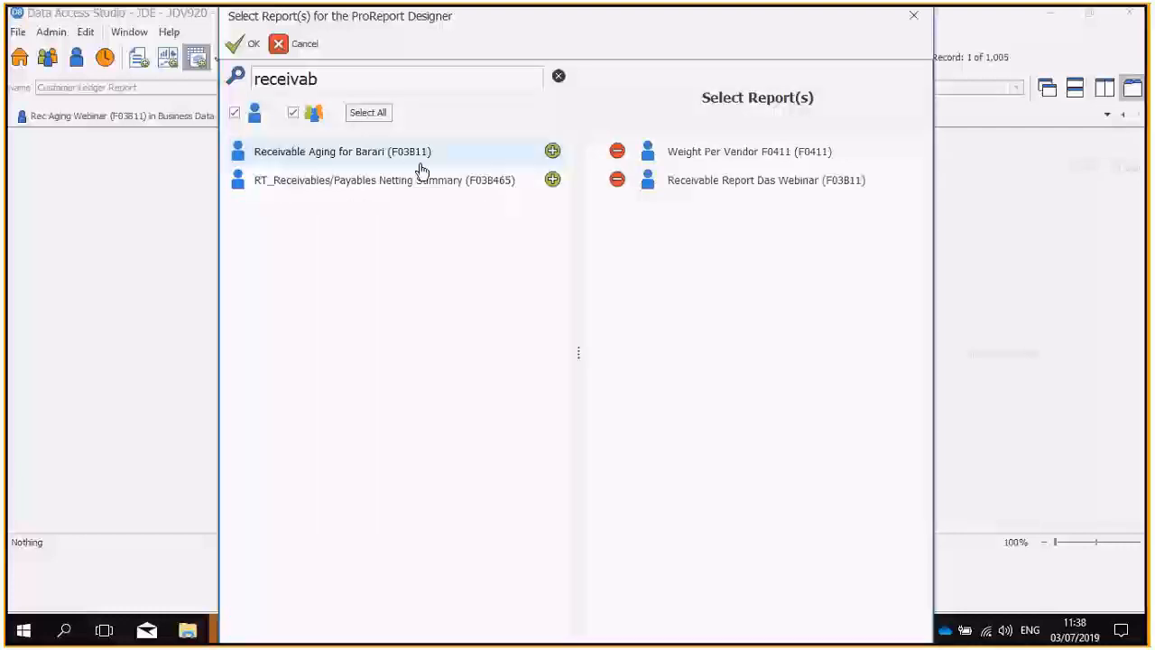
click(618, 151)
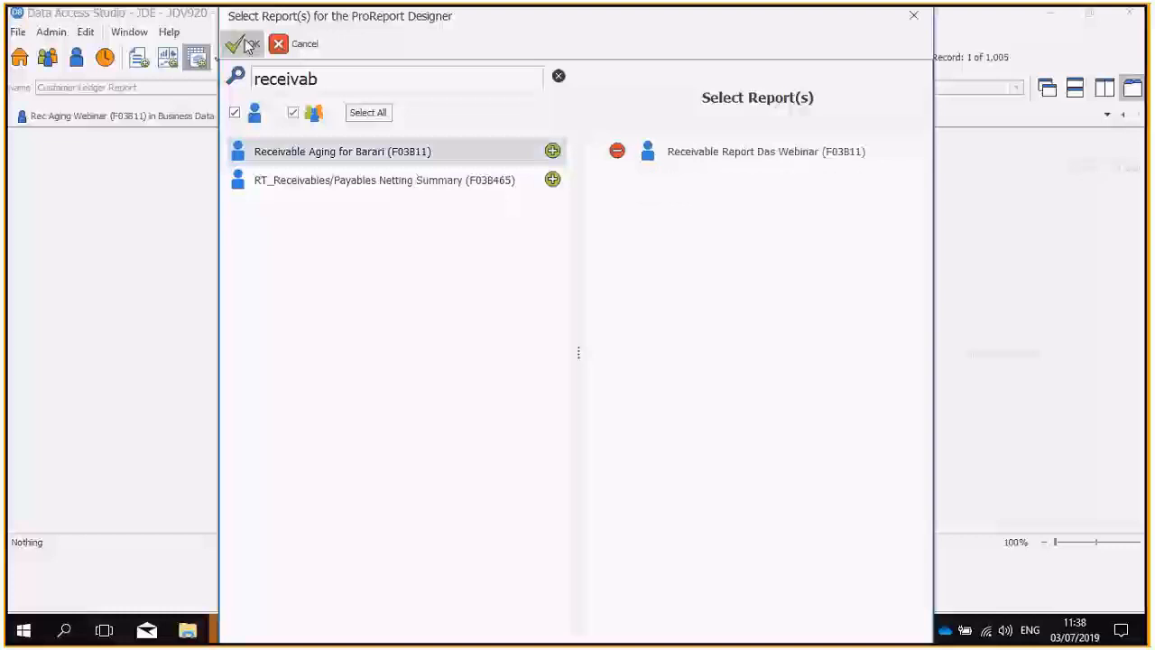
click(247, 45)
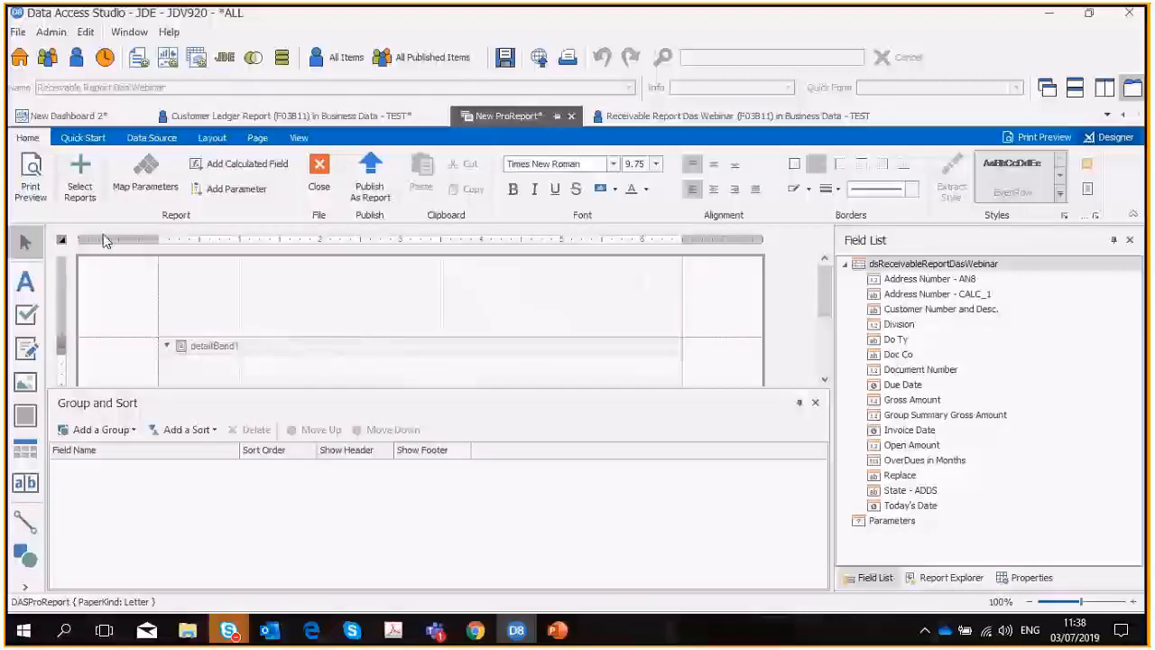
Check the ProReport's source report selection and close it without changes.
click(80, 180)
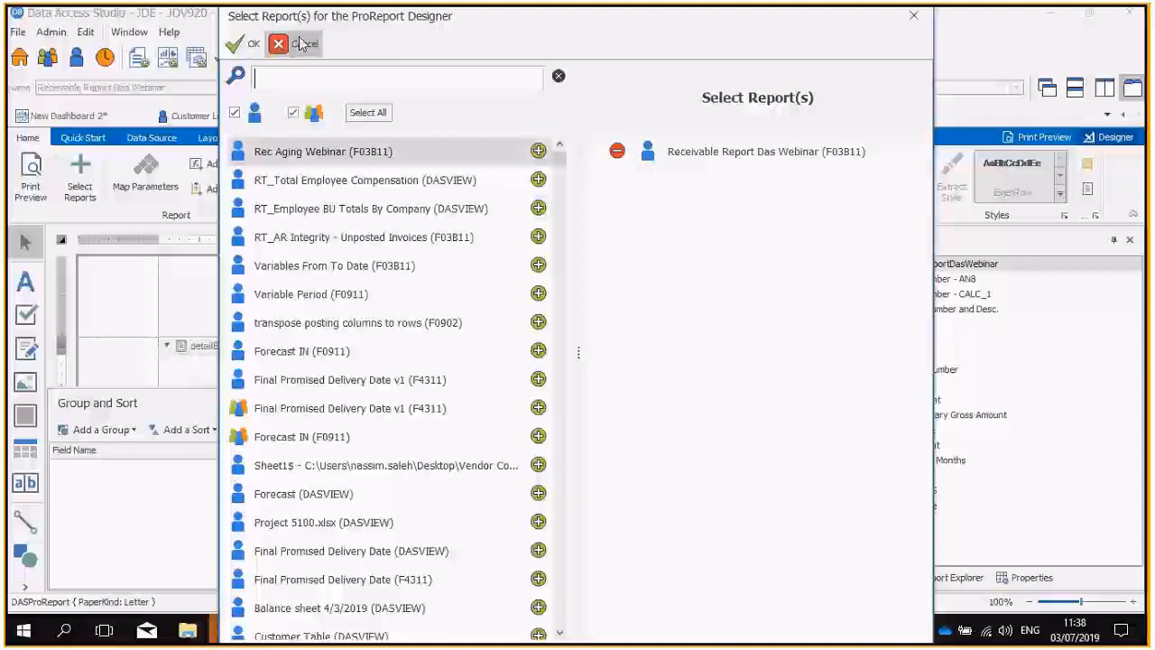
click(324, 72)
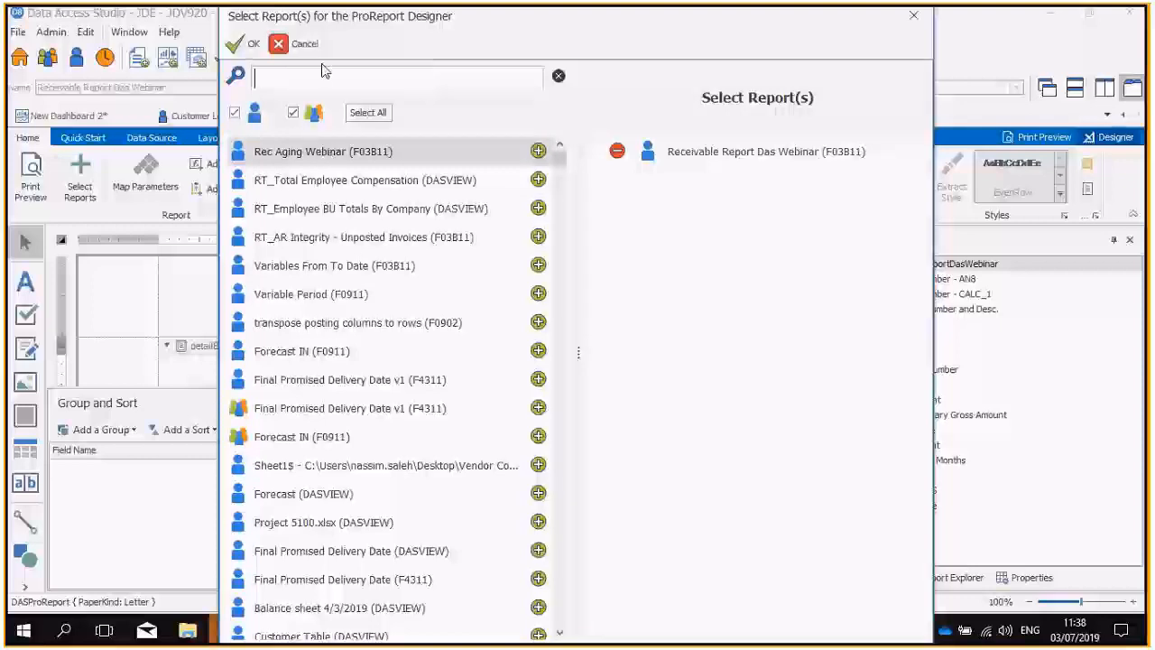
click(304, 44)
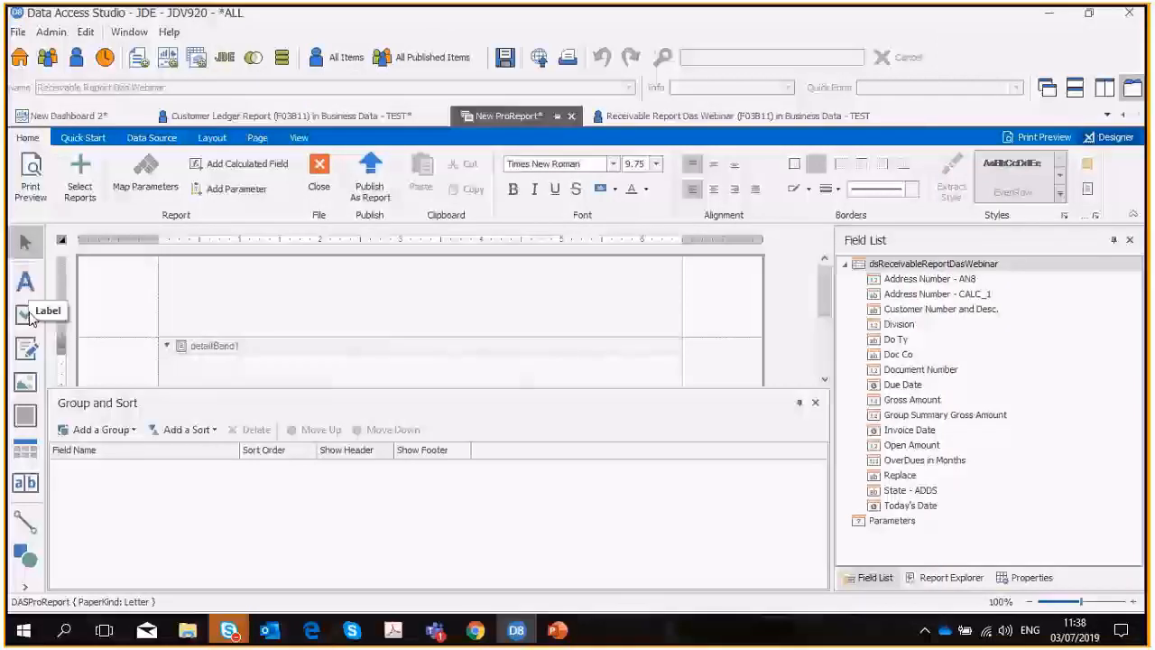
Draw a picture box about 294 by 93 in the report's top margin band and place it at about 10, 10.
click(26, 381)
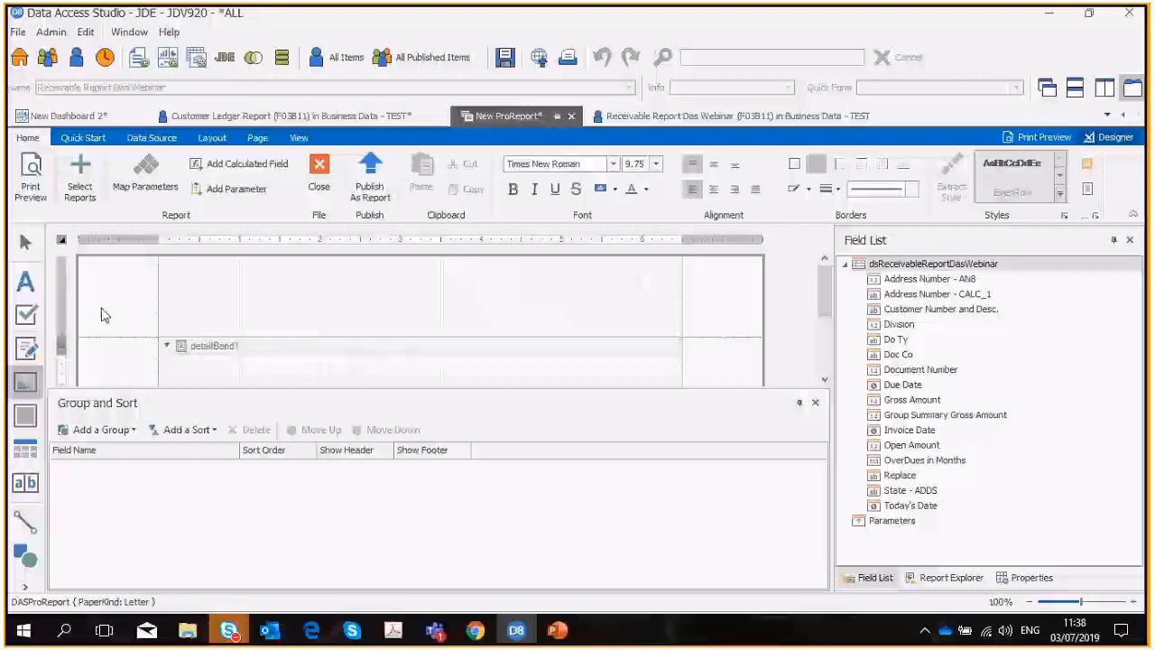
mouse_move(163, 256)
mouse_down()
mouse_move(270, 316)
mouse_move(403, 333)
mouse_up()
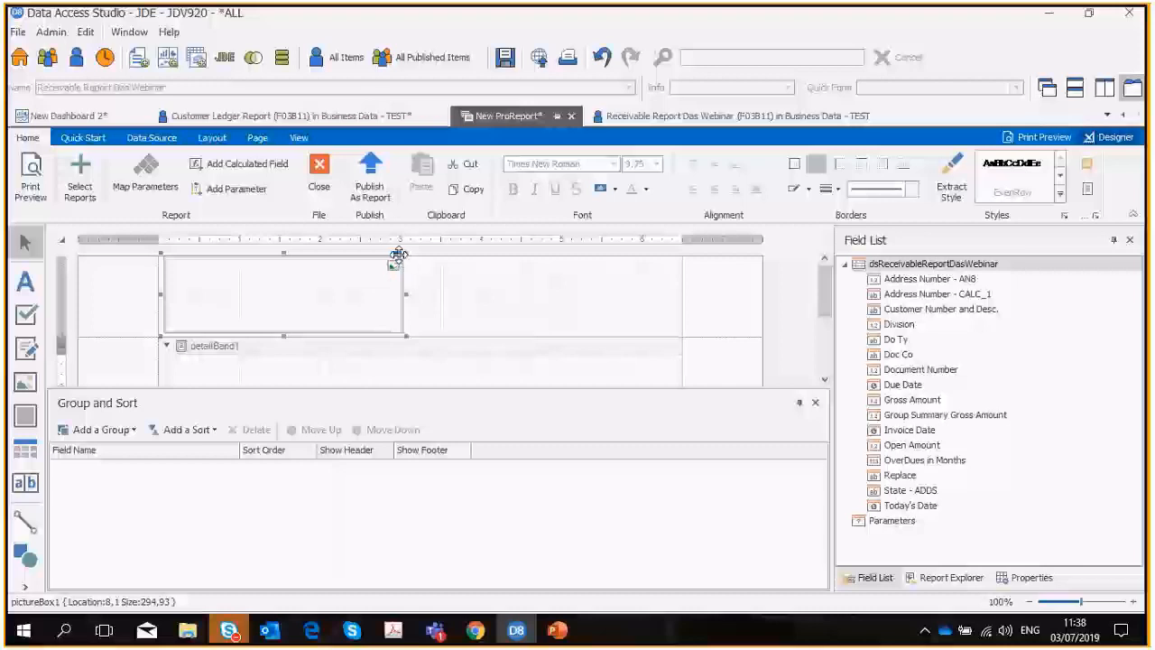
drag(377, 256, 382, 265)
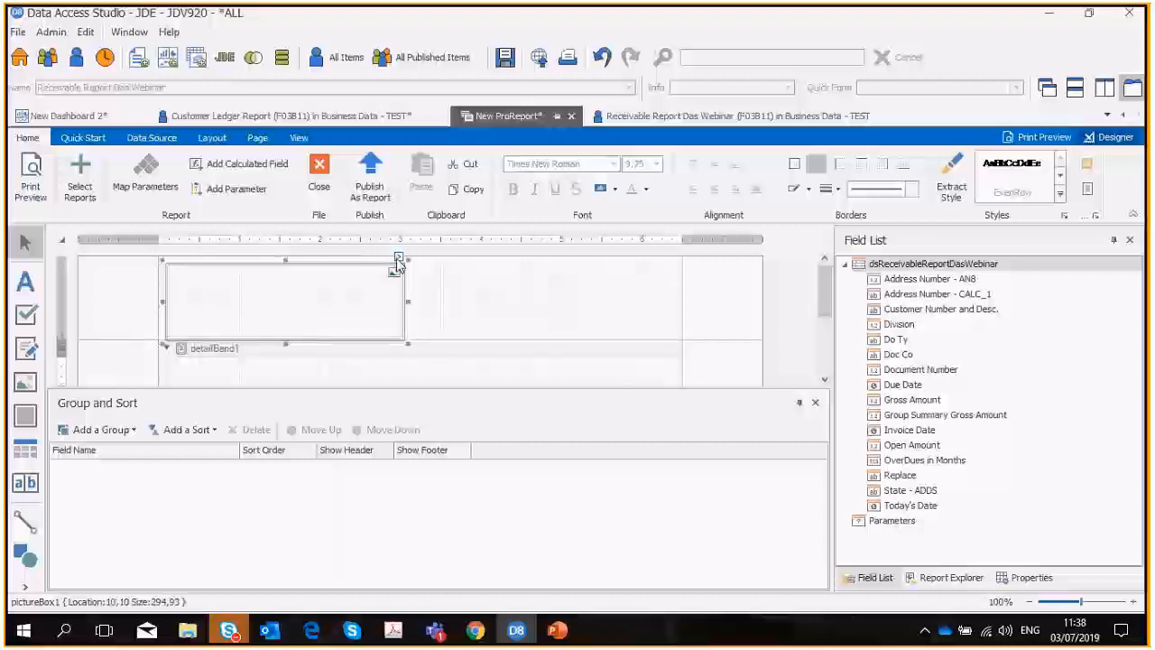
Load the image GTS Header.png from the GTS Pics Webinar folder into the picture box.
click(398, 260)
click(614, 287)
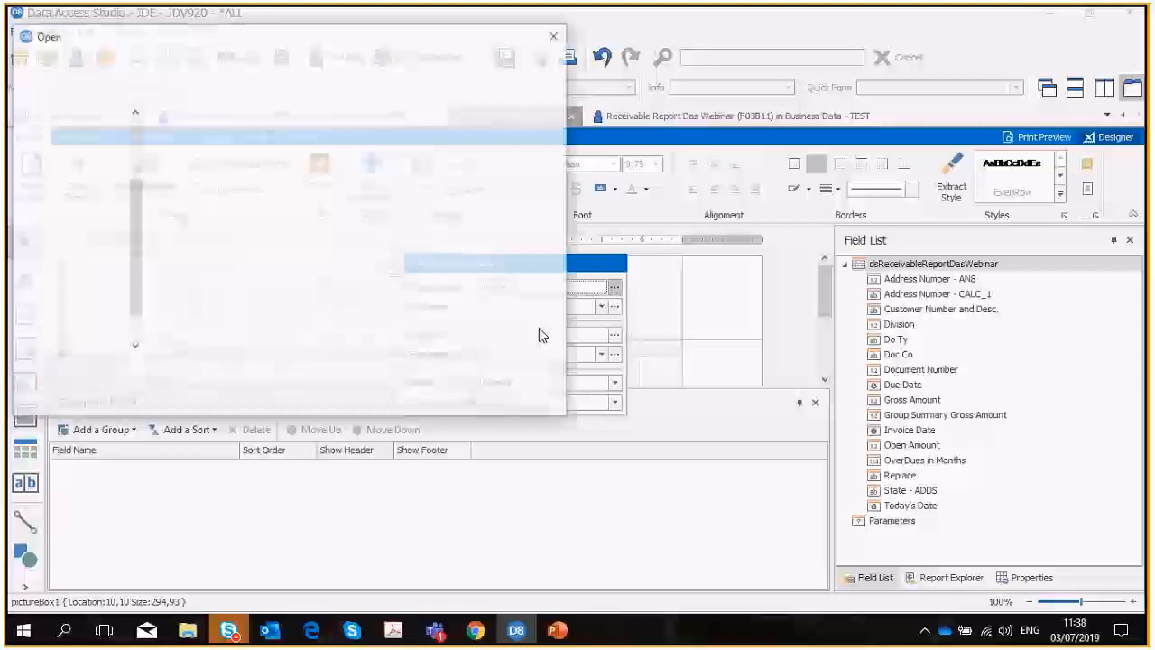
click(302, 131)
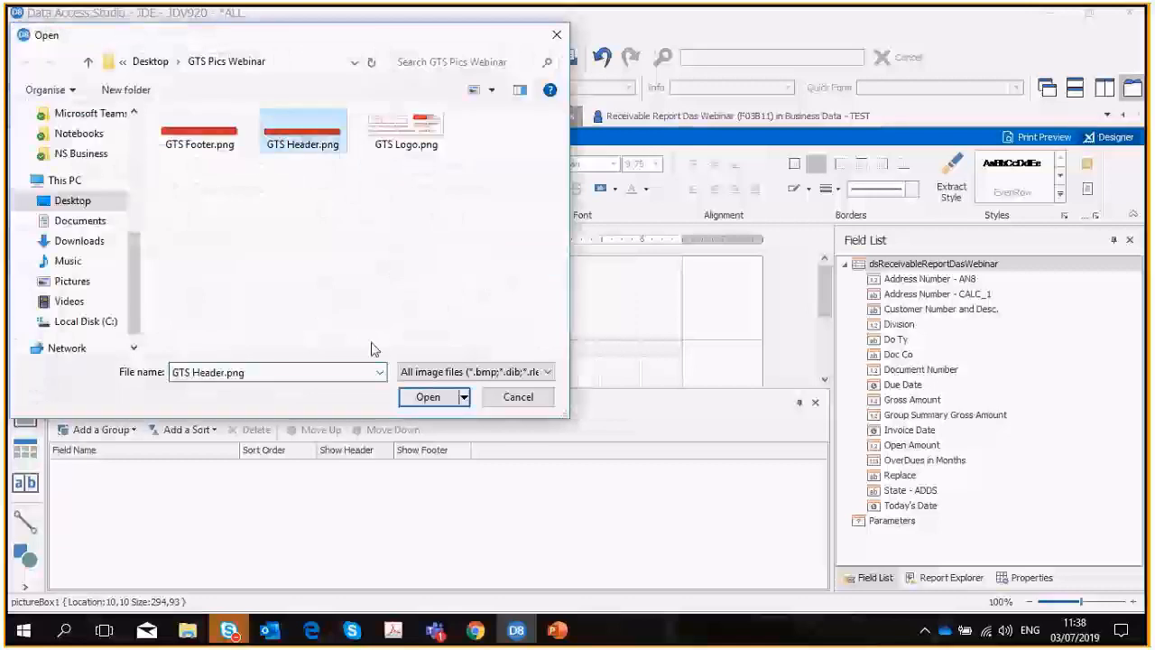
click(428, 397)
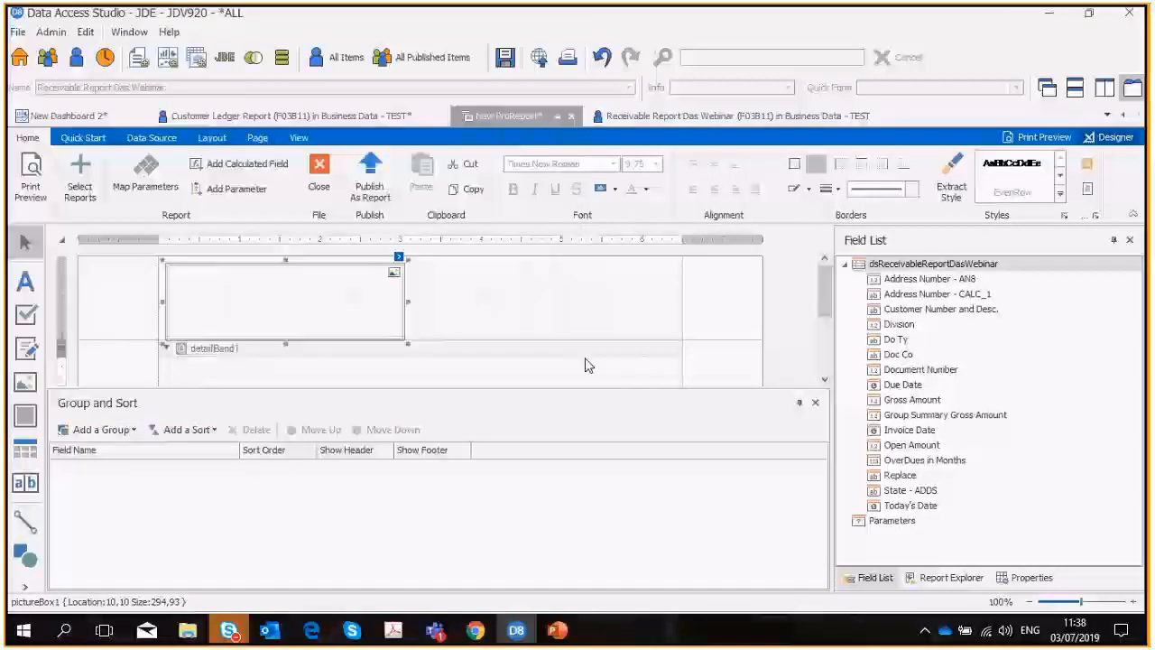
Set the header picture's sizing to Stretch Image, place it at 0, 0 and resize it to about 640 by 44.
click(973, 583)
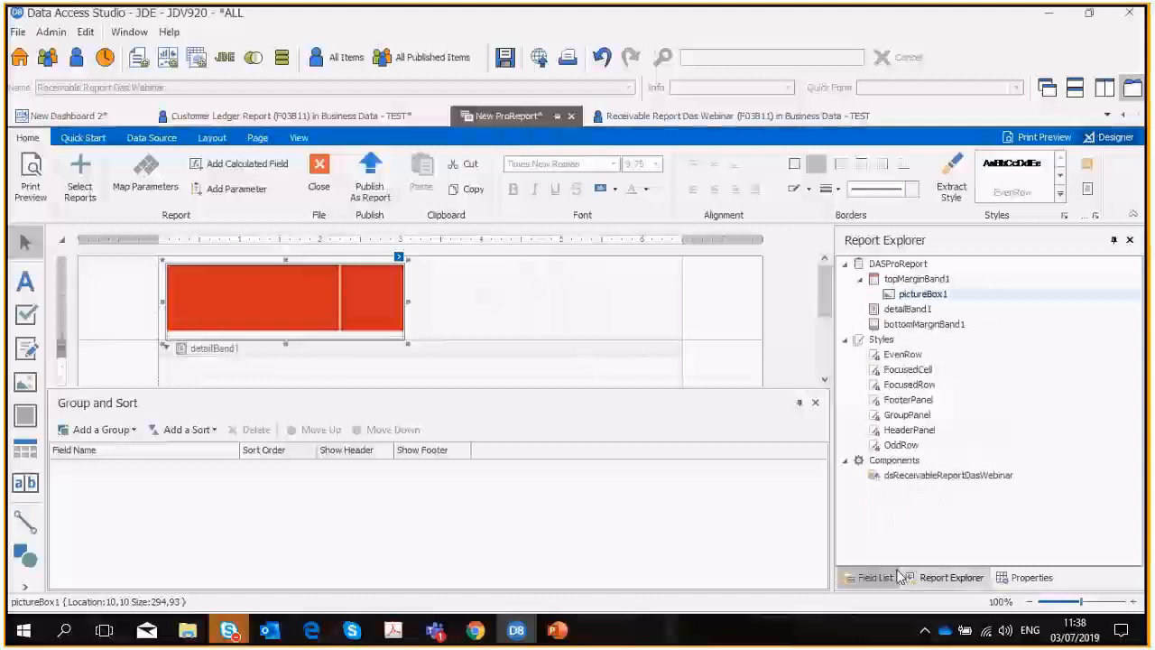
click(1020, 578)
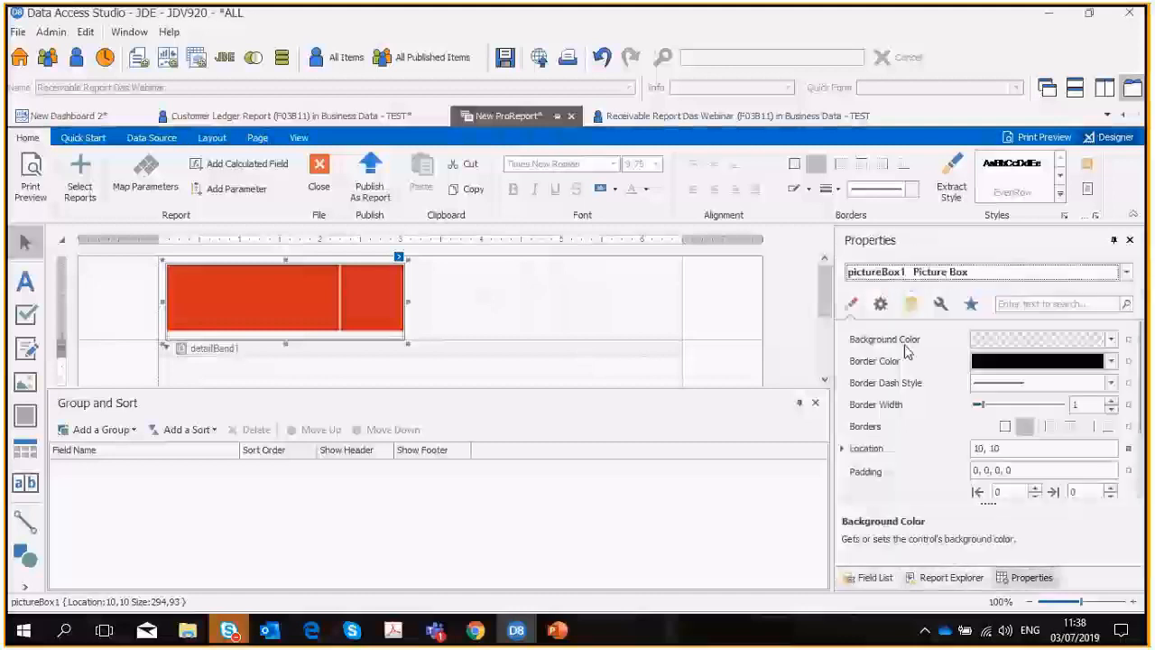
click(911, 305)
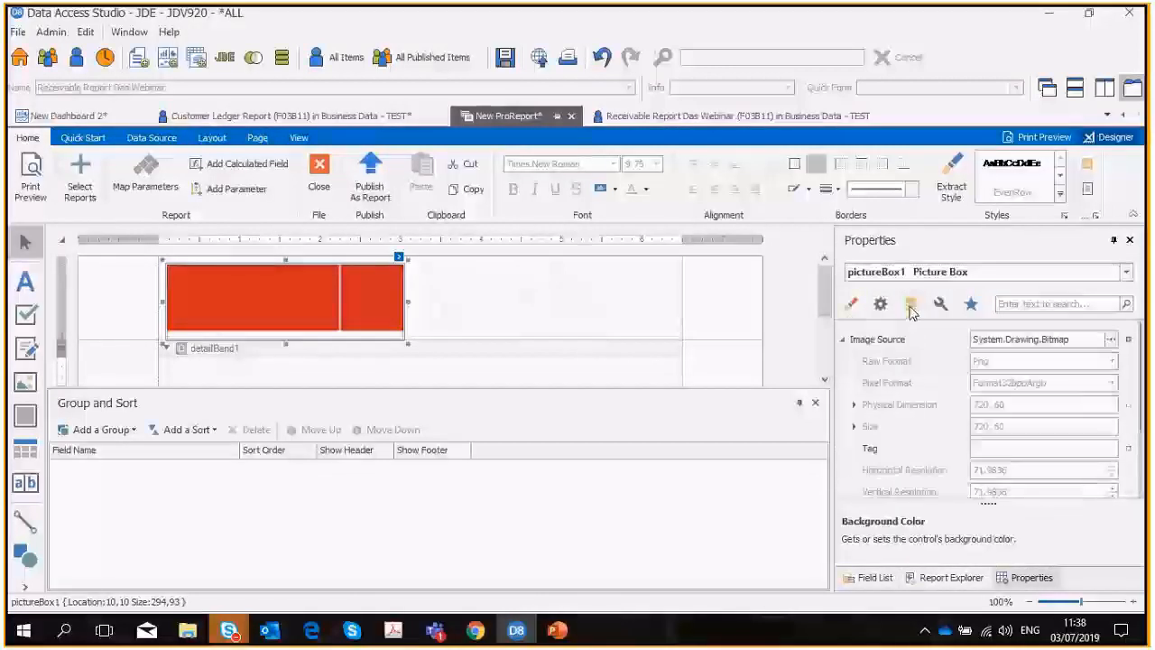
scroll(1002, 419, down, 3)
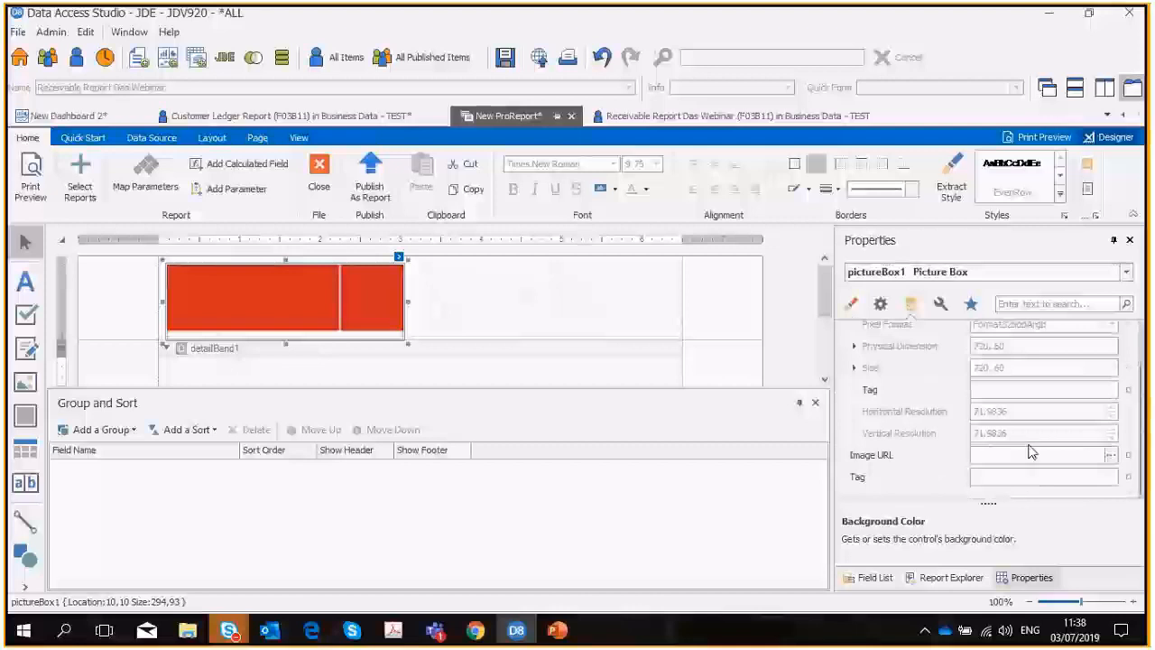
click(882, 307)
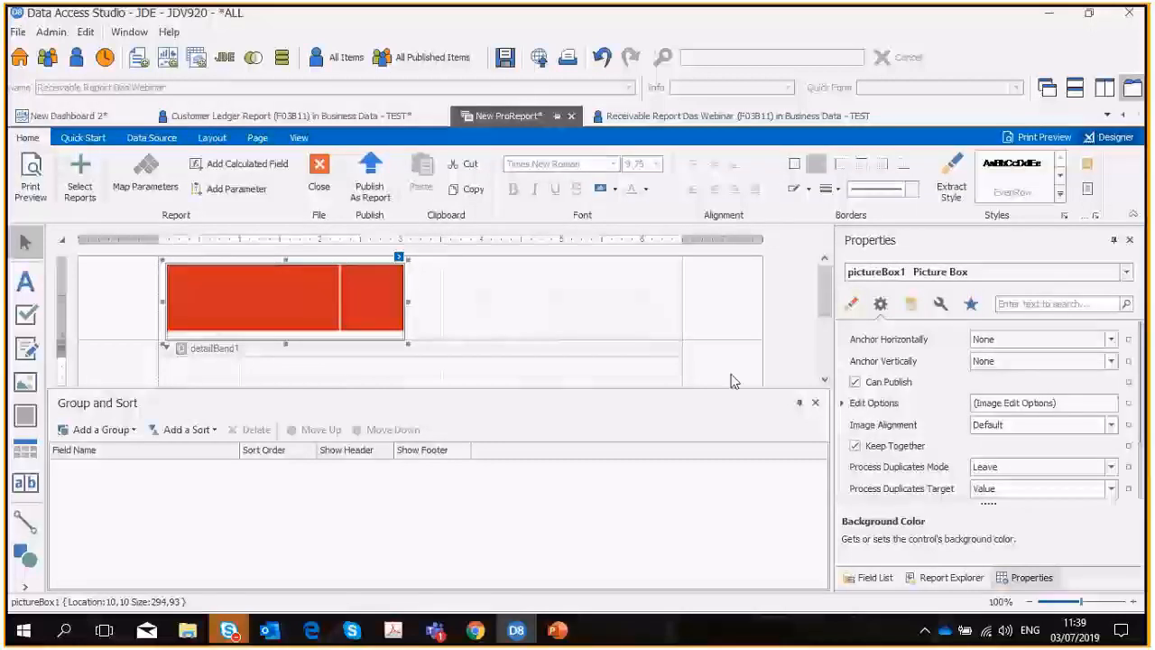
scroll(1004, 466, down, 3)
click(1112, 457)
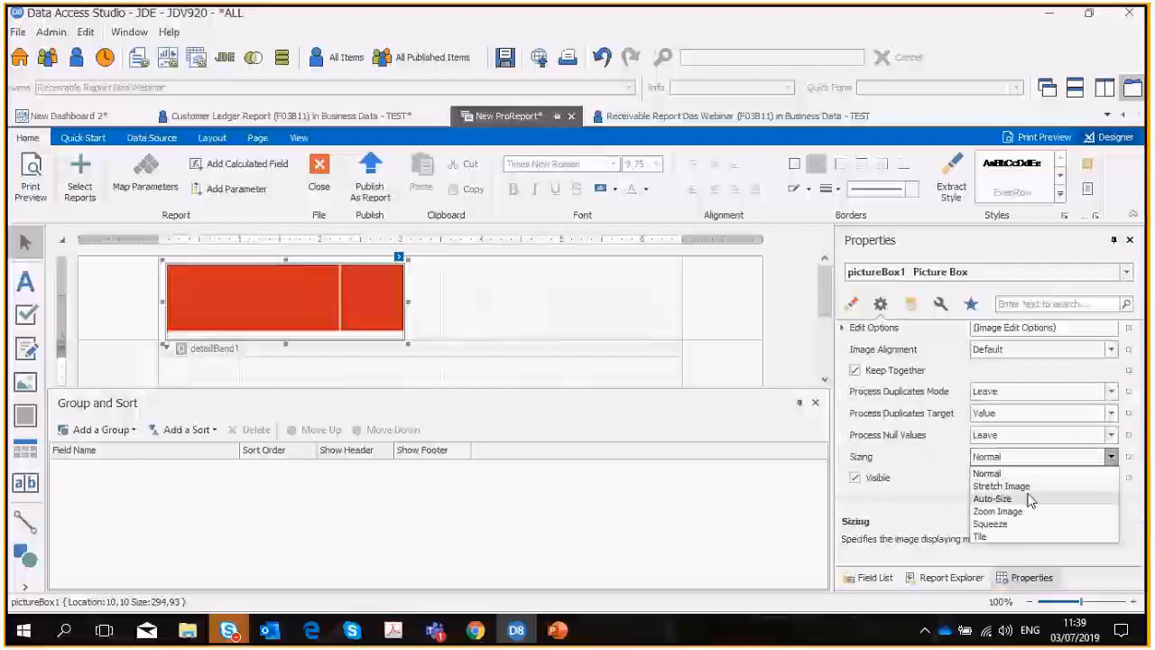
click(1001, 487)
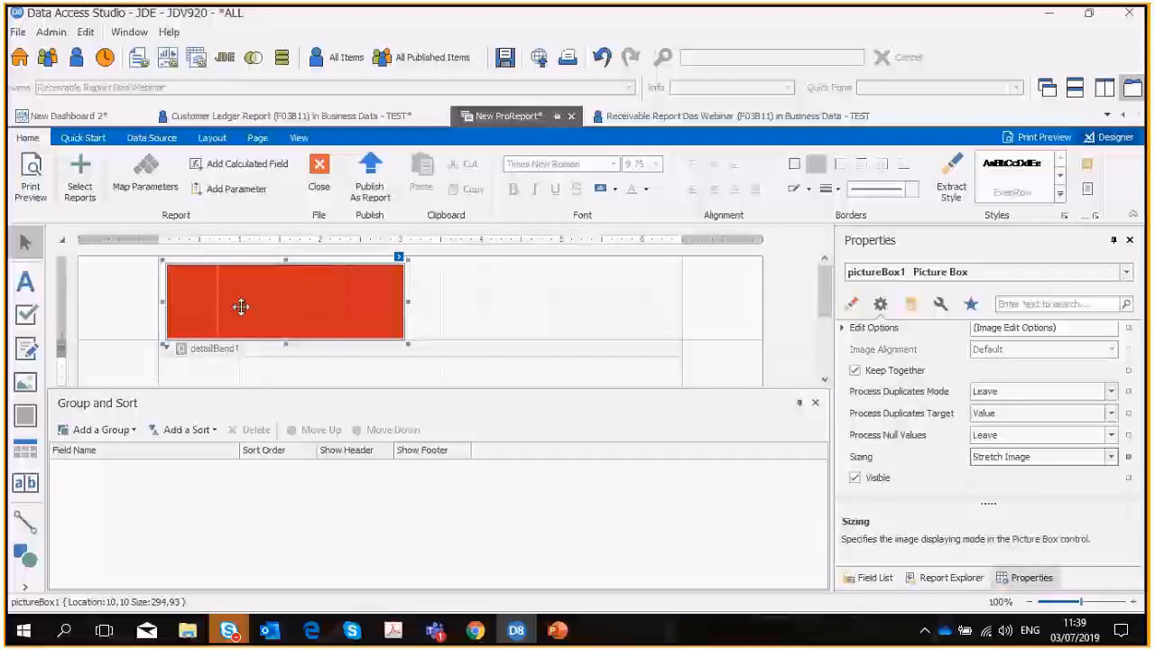
drag(279, 259, 270, 253)
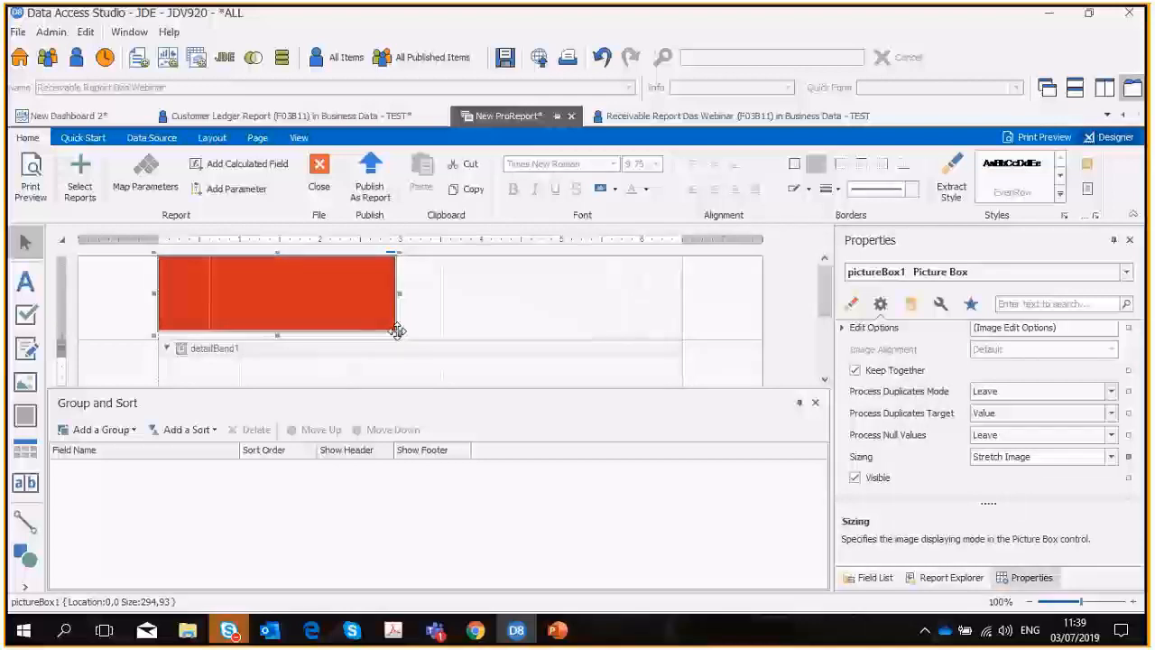
drag(397, 332, 677, 295)
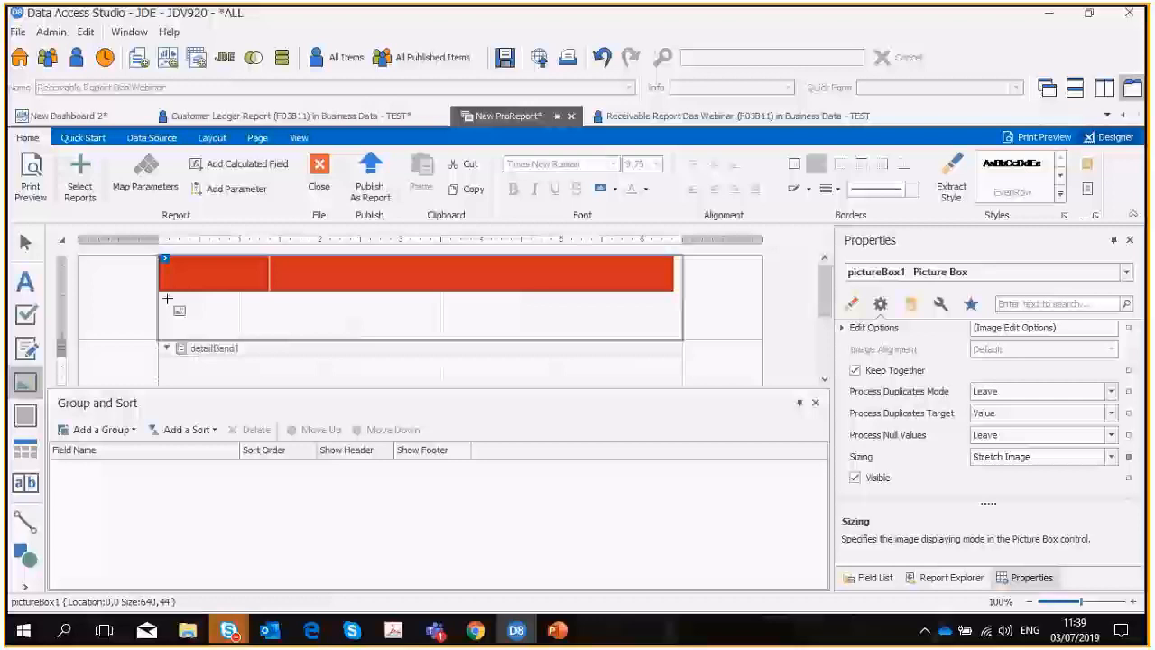
Draw a second picture box about 130 by 42 just below the header image and load GTS Logo.png into it.
drag(167, 299, 272, 332)
click(486, 323)
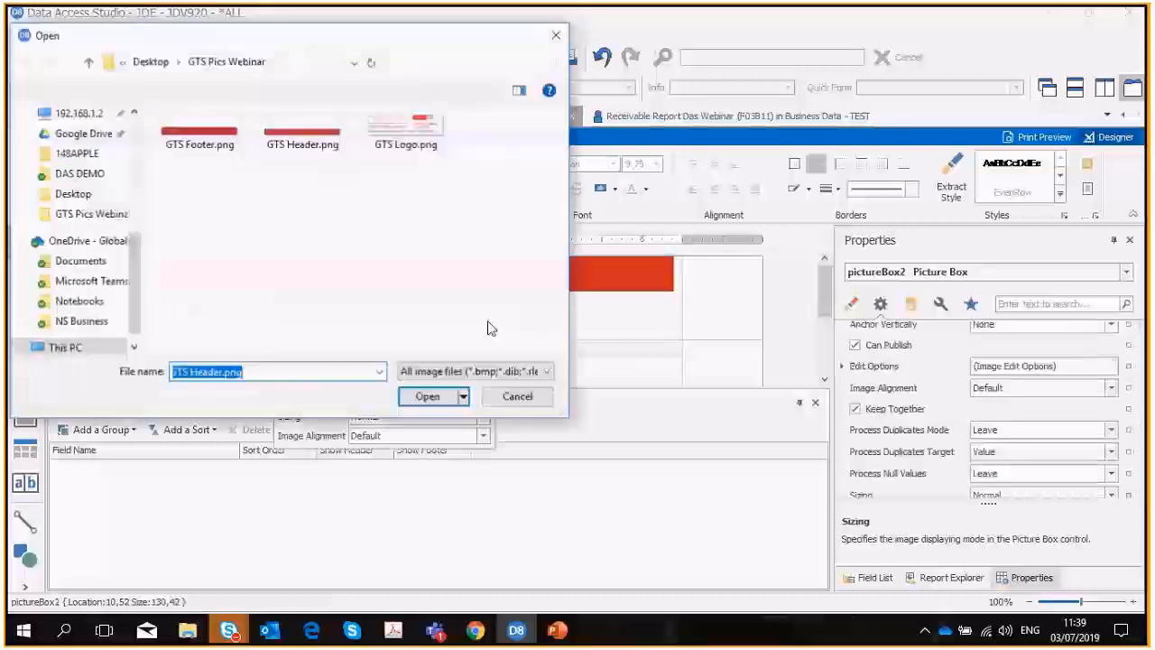
click(406, 142)
click(428, 398)
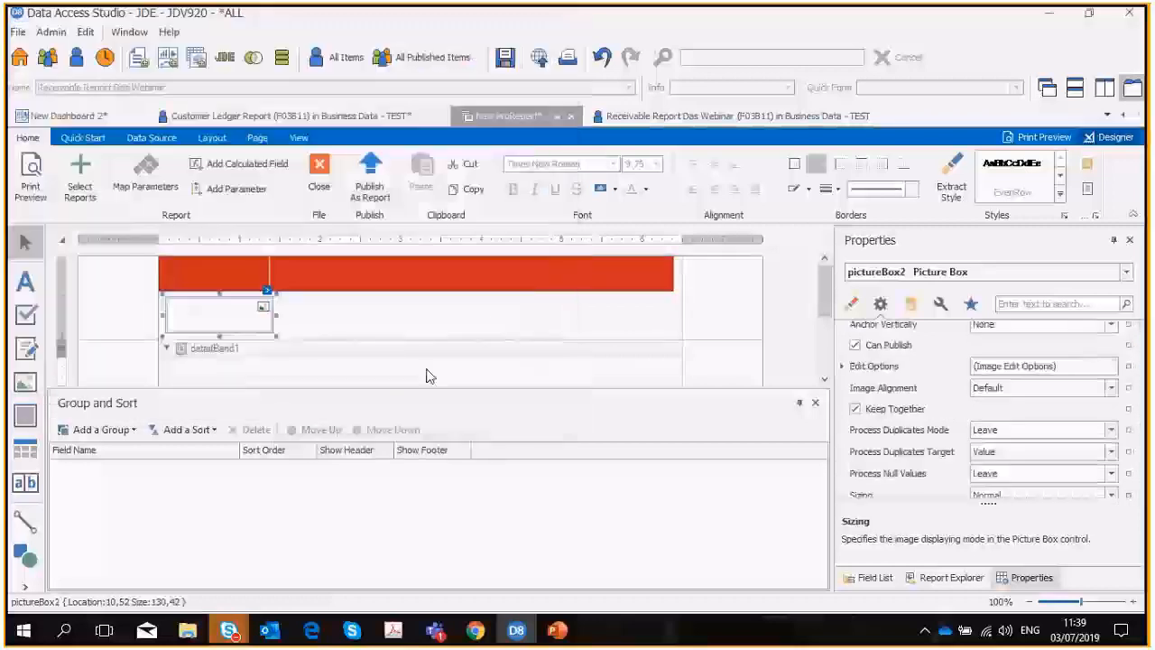
Set the logo picture box's sizing to Stretch Image.
scroll(1063, 456, down, 1)
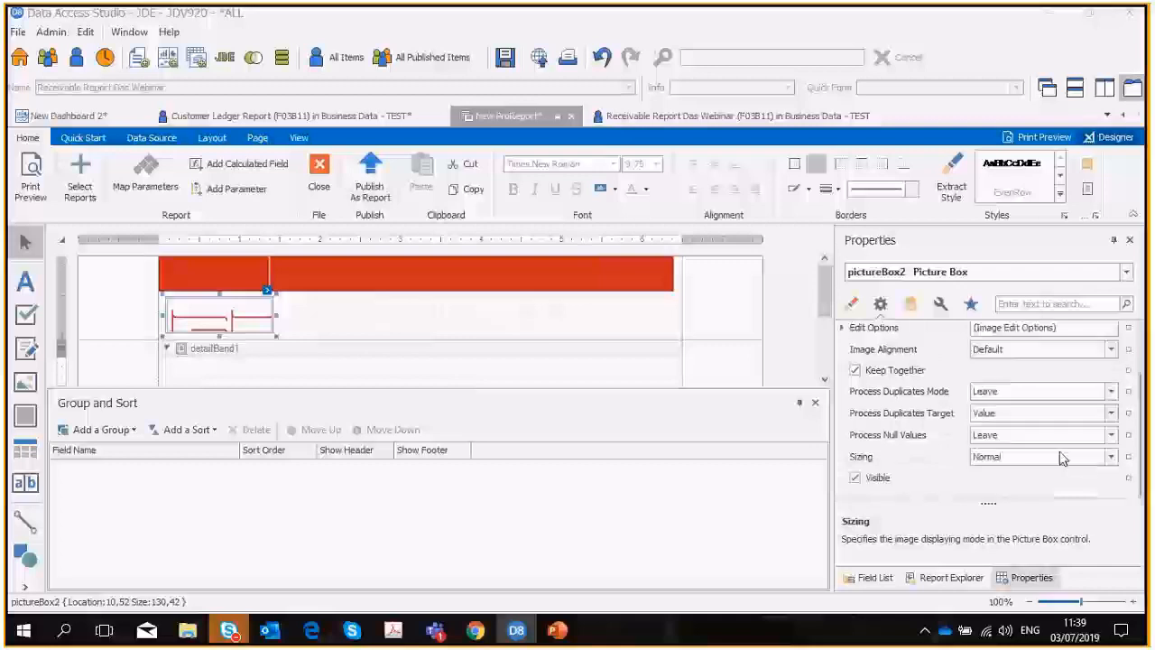
click(1111, 456)
click(993, 482)
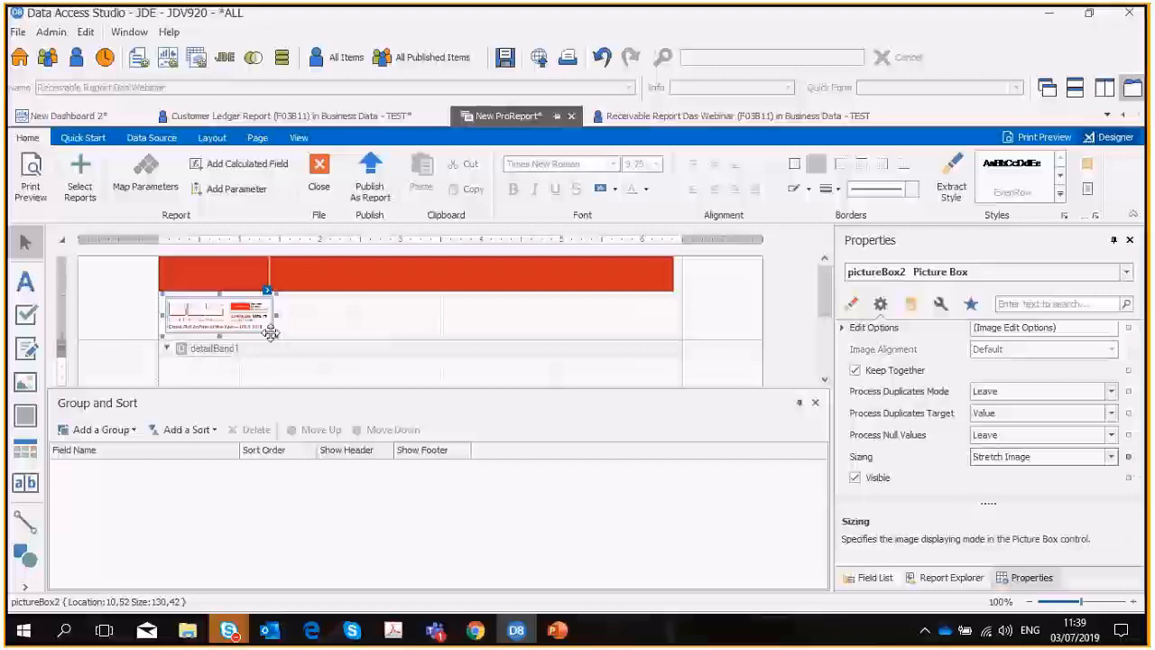
Make the top margin band taller and fit the logo in it at about 10, 44, enlarged to about 149 by 65.
drag(276, 336, 281, 344)
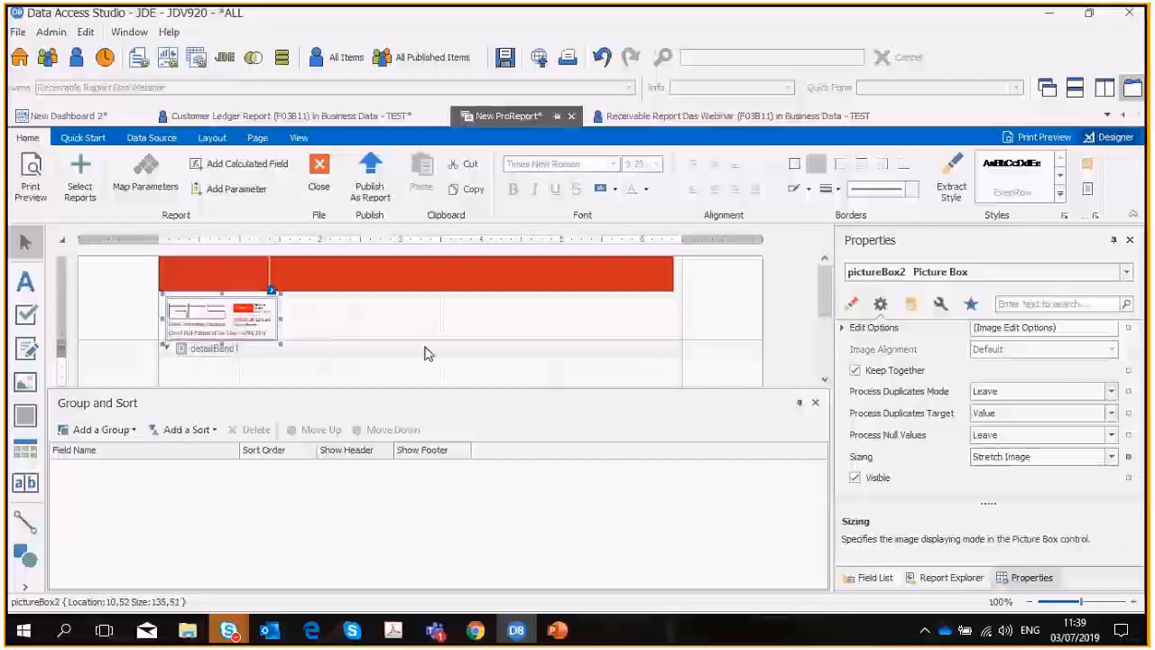
drag(427, 350, 426, 377)
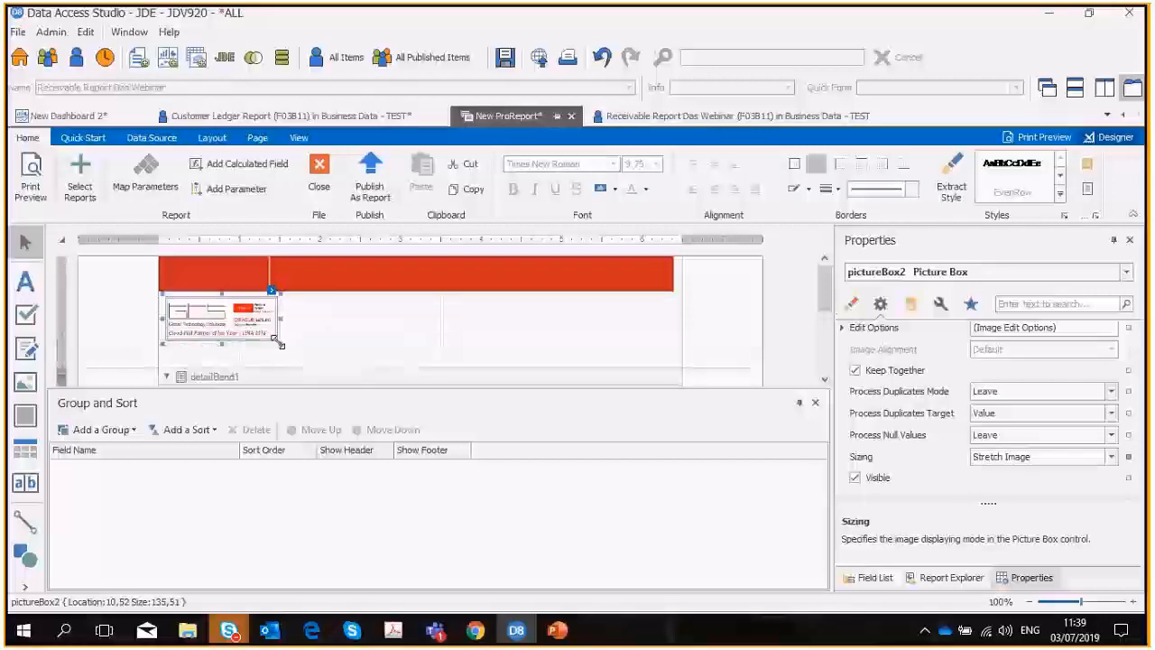
drag(280, 344, 291, 350)
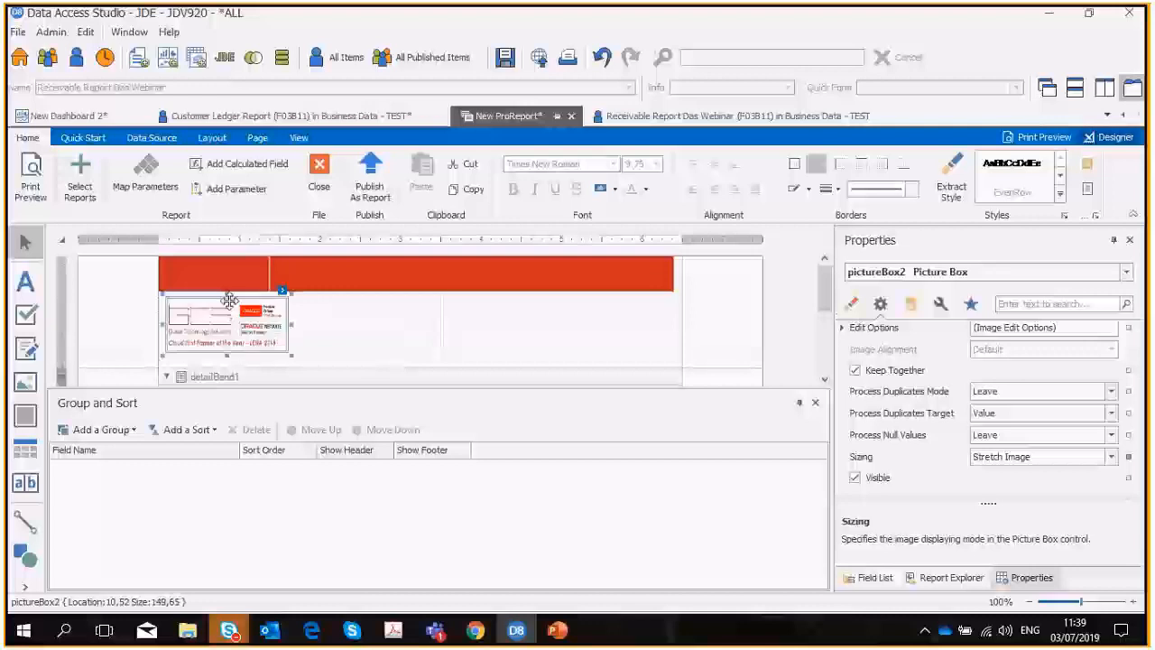
drag(228, 294, 227, 287)
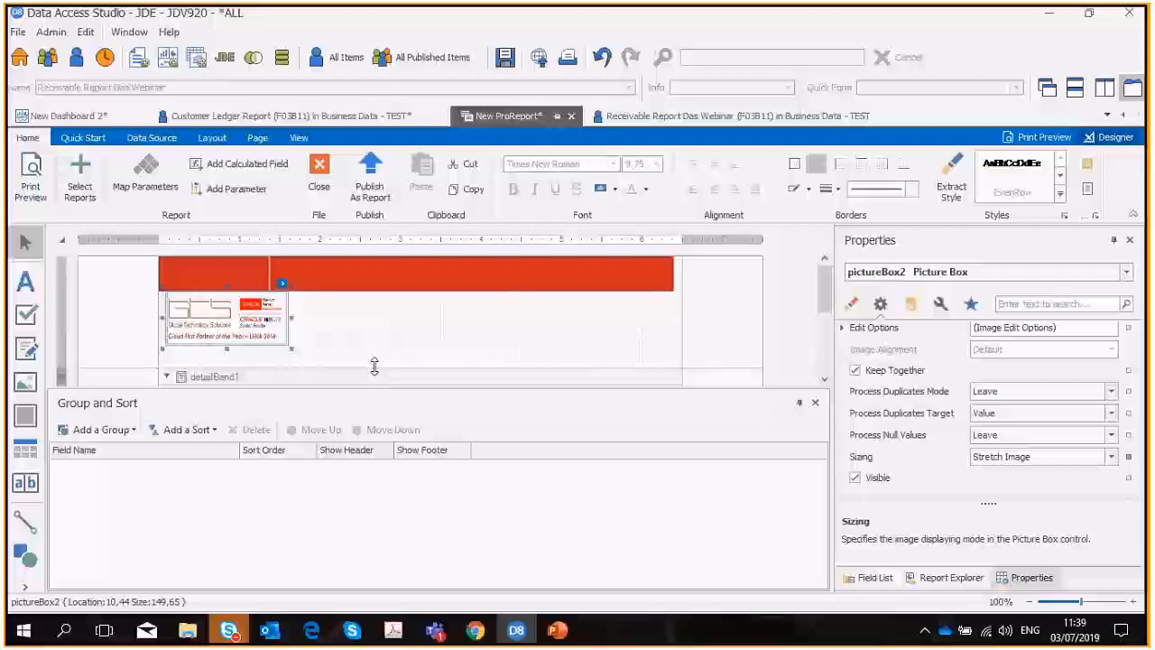
drag(374, 366, 756, 499)
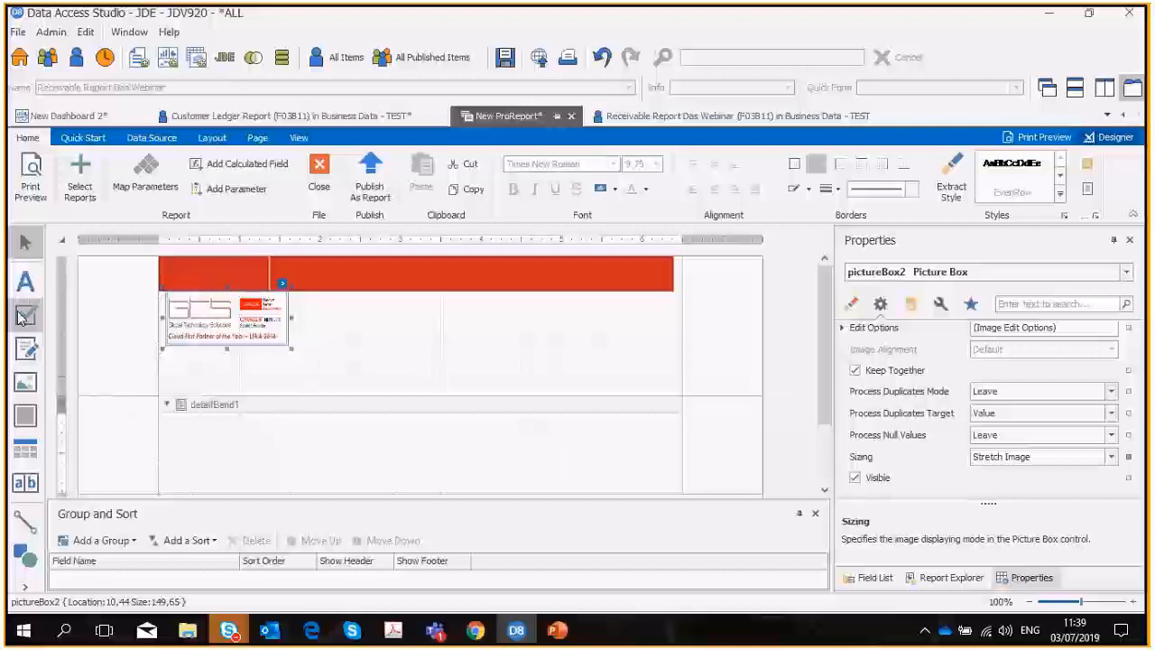
Draw a label about 142 by 28 at about 9, 146 below the logo and enter the text Customer.
click(30, 284)
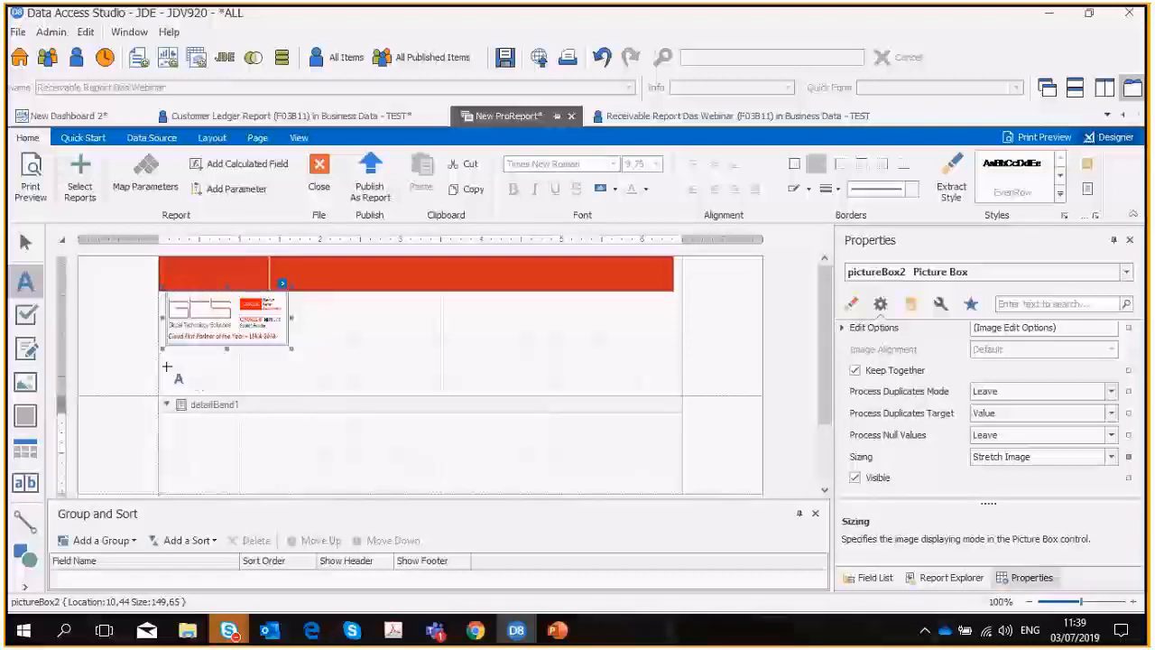
mouse_move(167, 371)
mouse_down()
mouse_move(203, 393)
mouse_move(292, 405)
mouse_up()
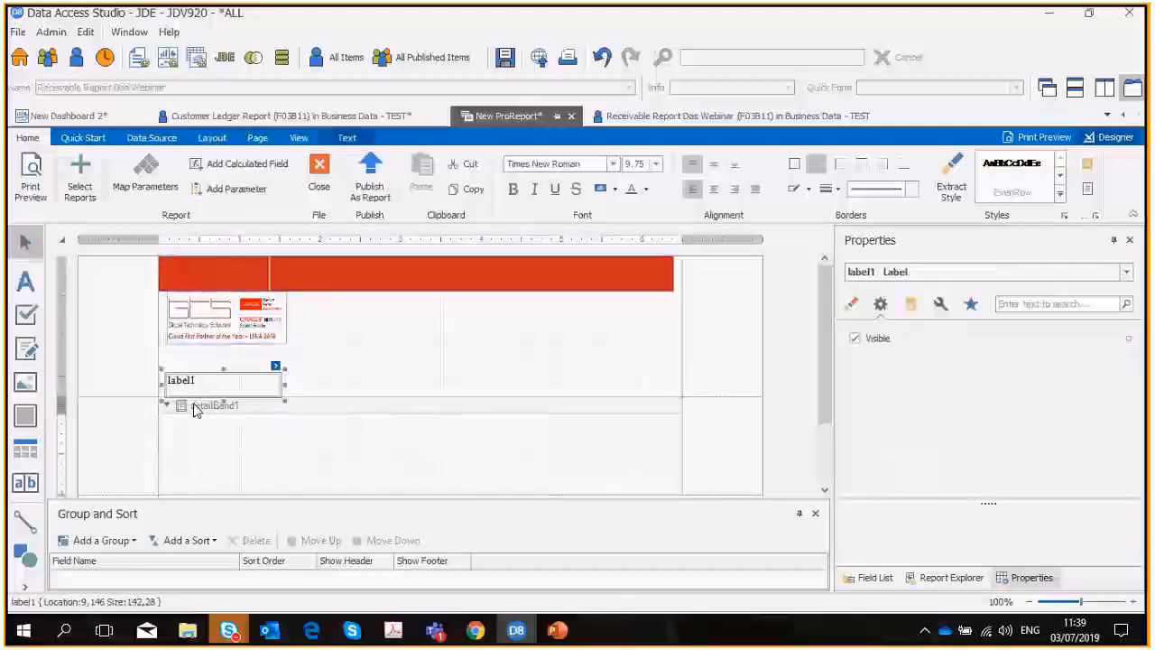
double_click(185, 382)
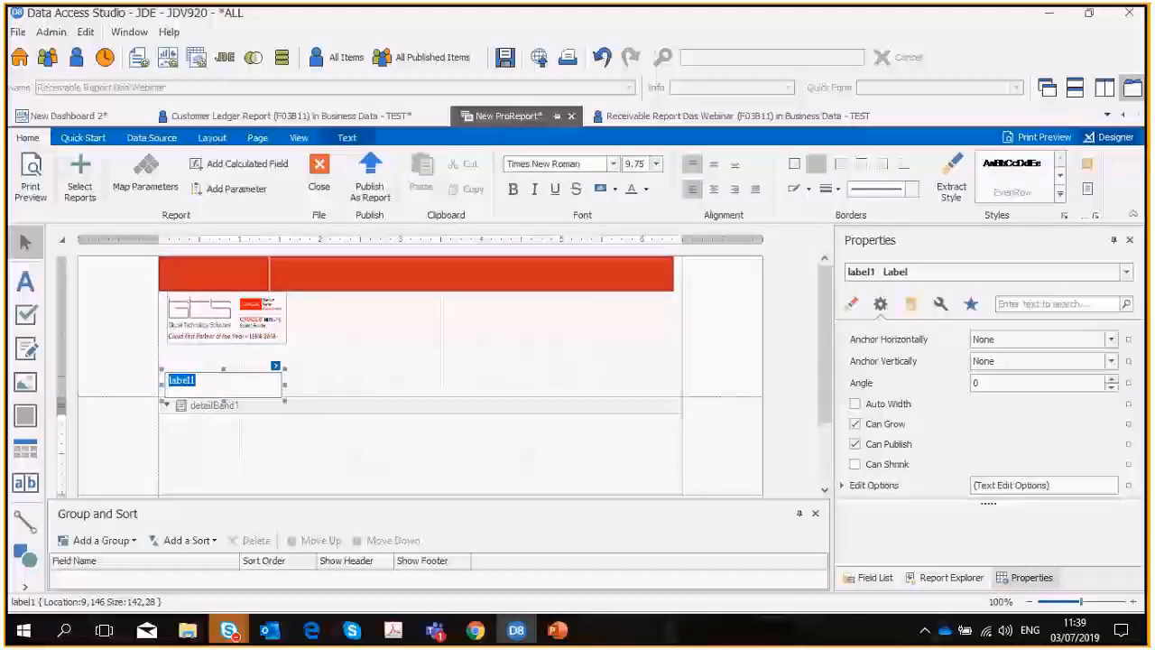
click(873, 579)
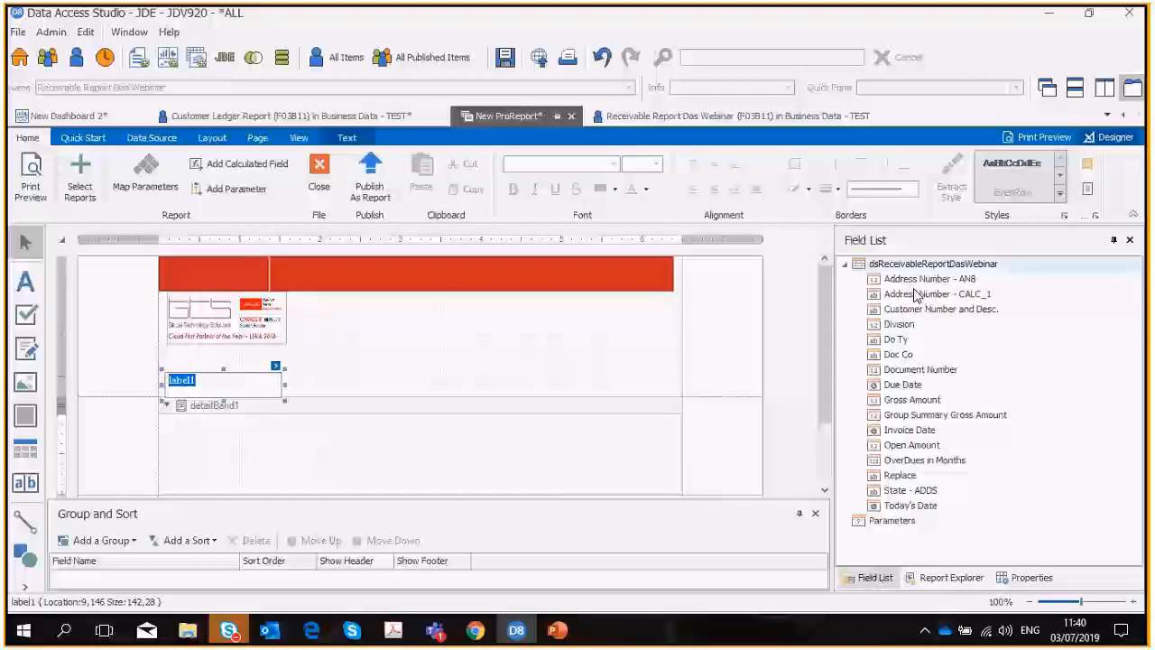
drag(910, 309, 74, 392)
text(Custom)
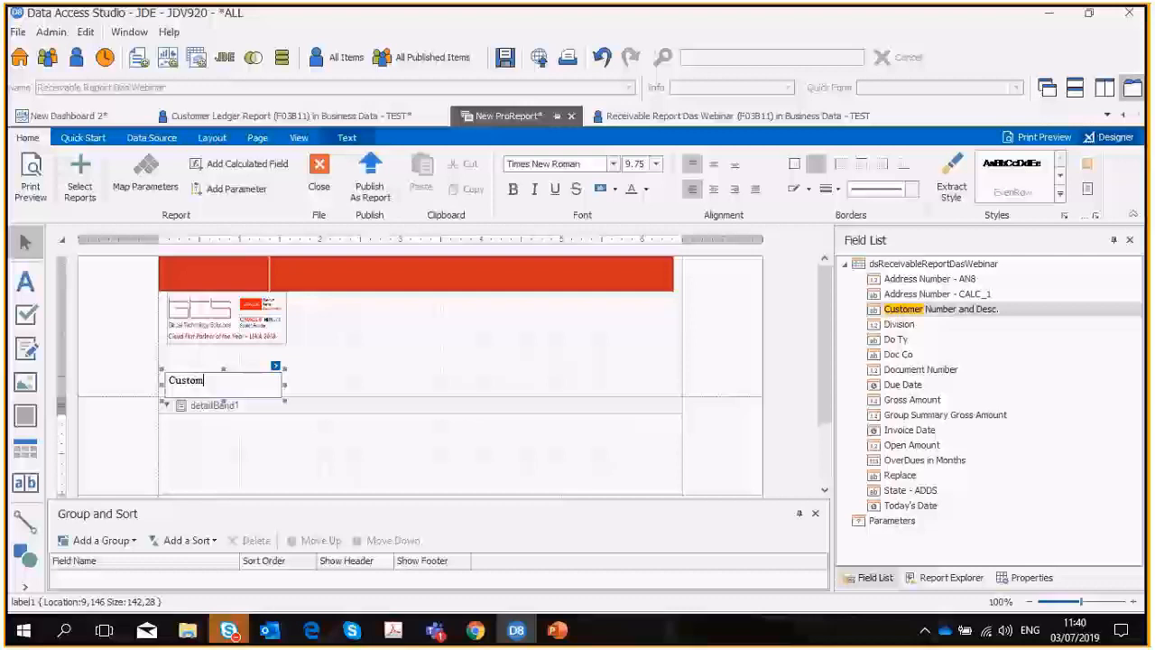
text(er Num)
key(BackSpace)
key(BackSpace)
key(BackSpace)
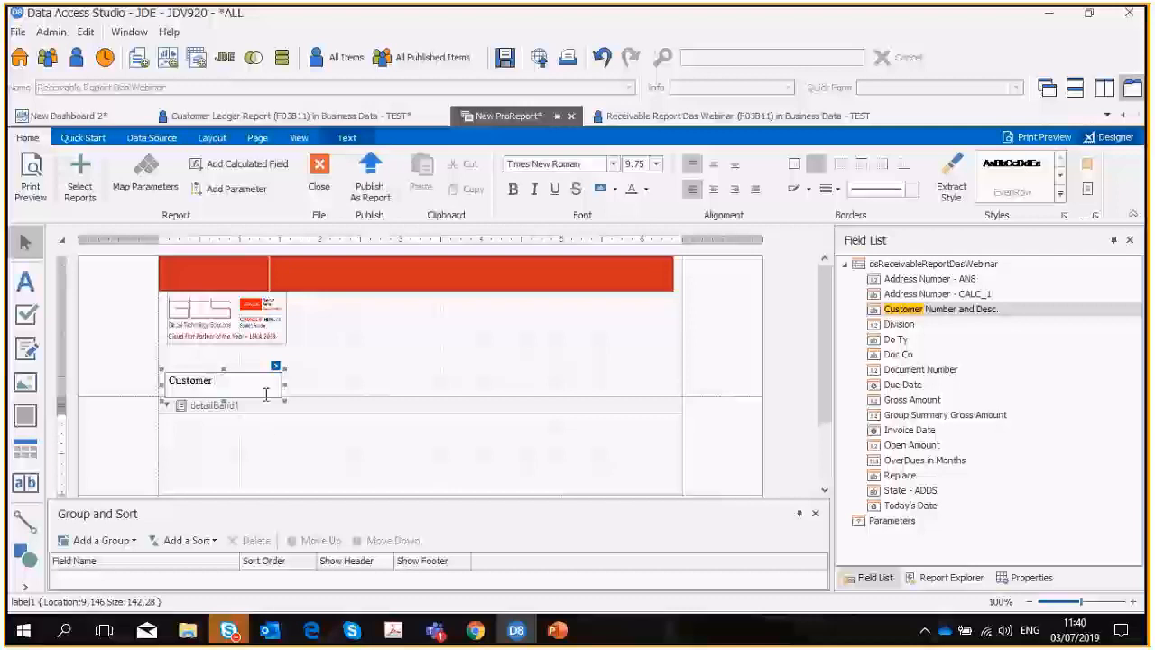
Apply the HeaderPanel style to the Customer label.
click(304, 387)
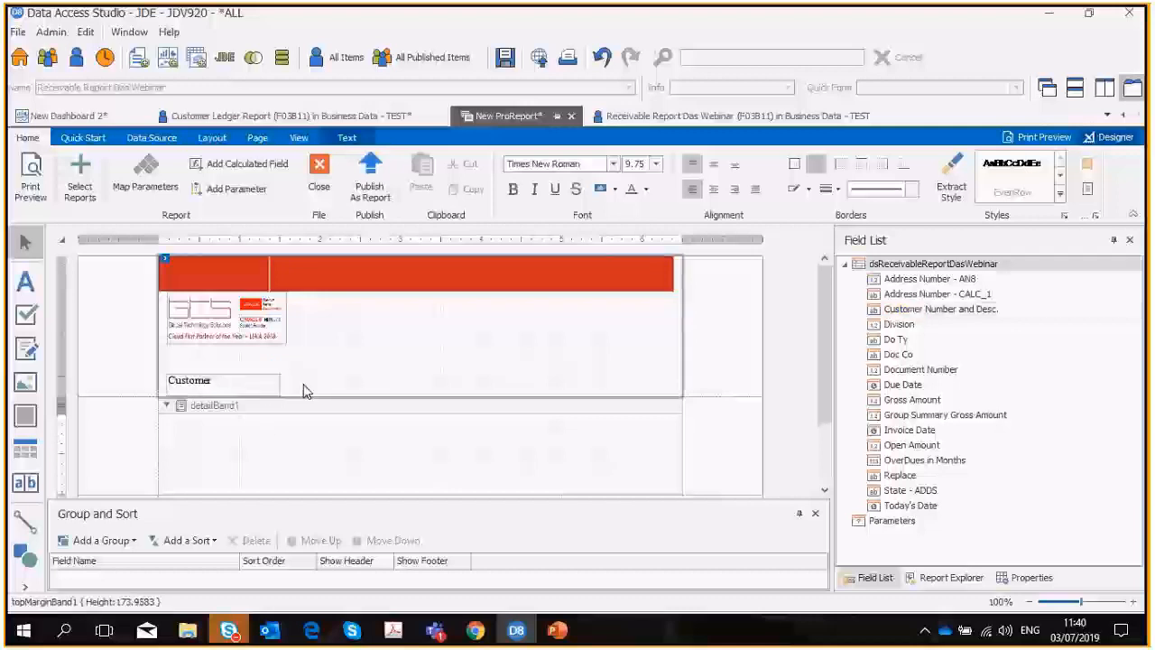
click(1061, 195)
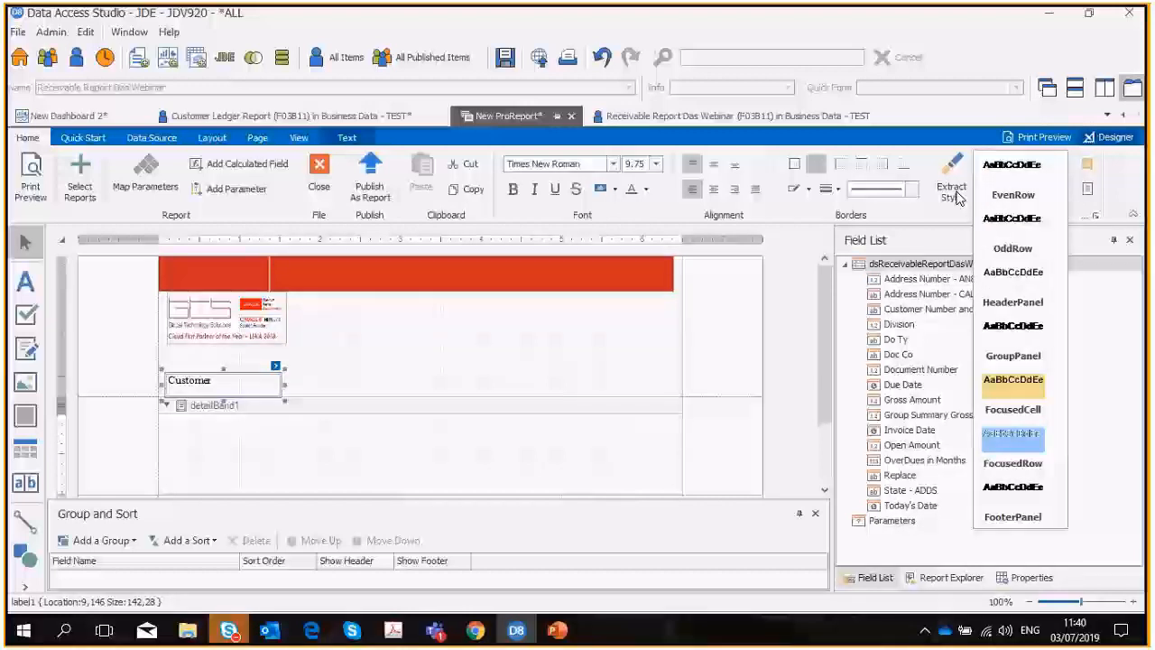
click(1013, 287)
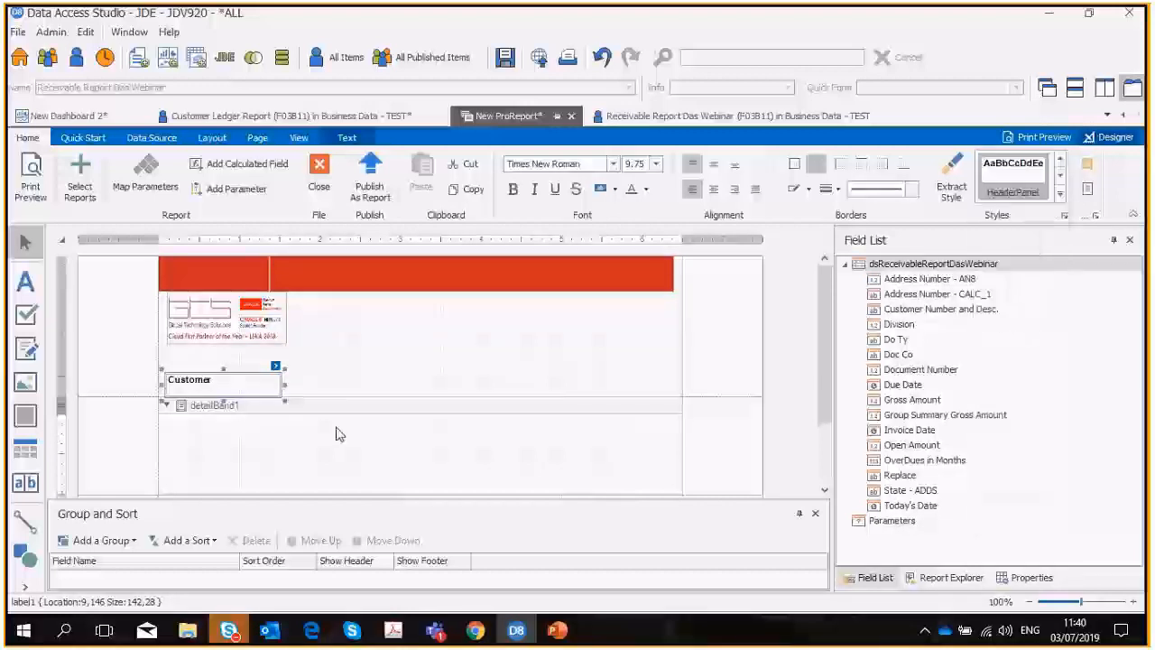
Copy the Customer label, place the duplicate directly beside it at about 151, 146, and change its text to Document Type.
right_click(246, 388)
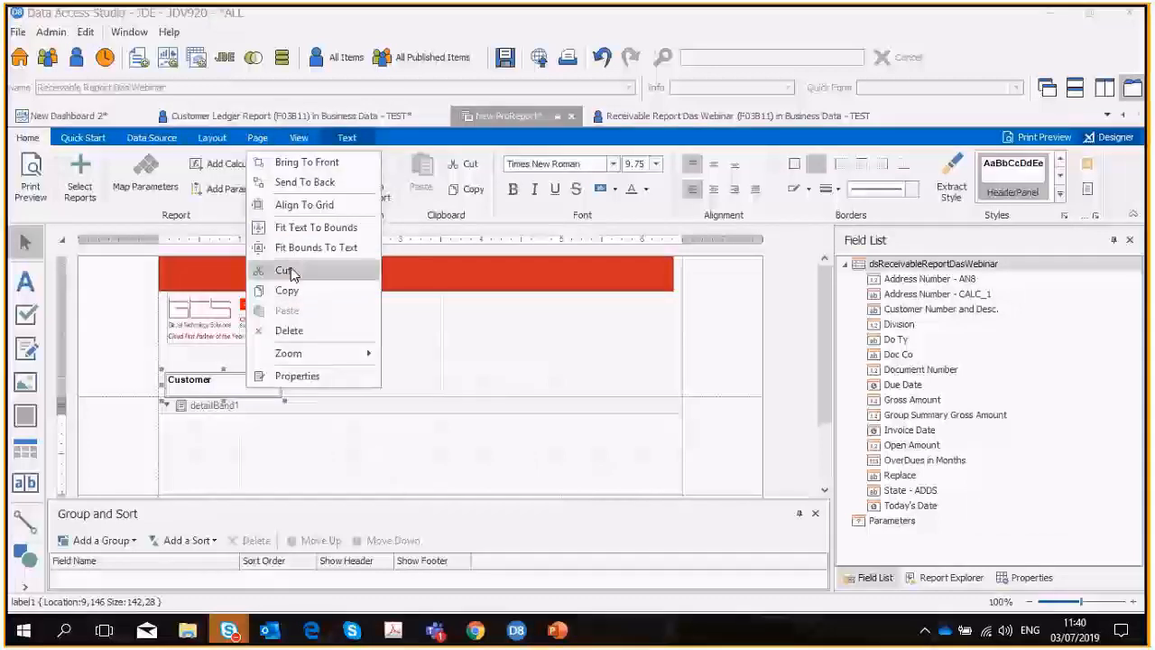
click(287, 290)
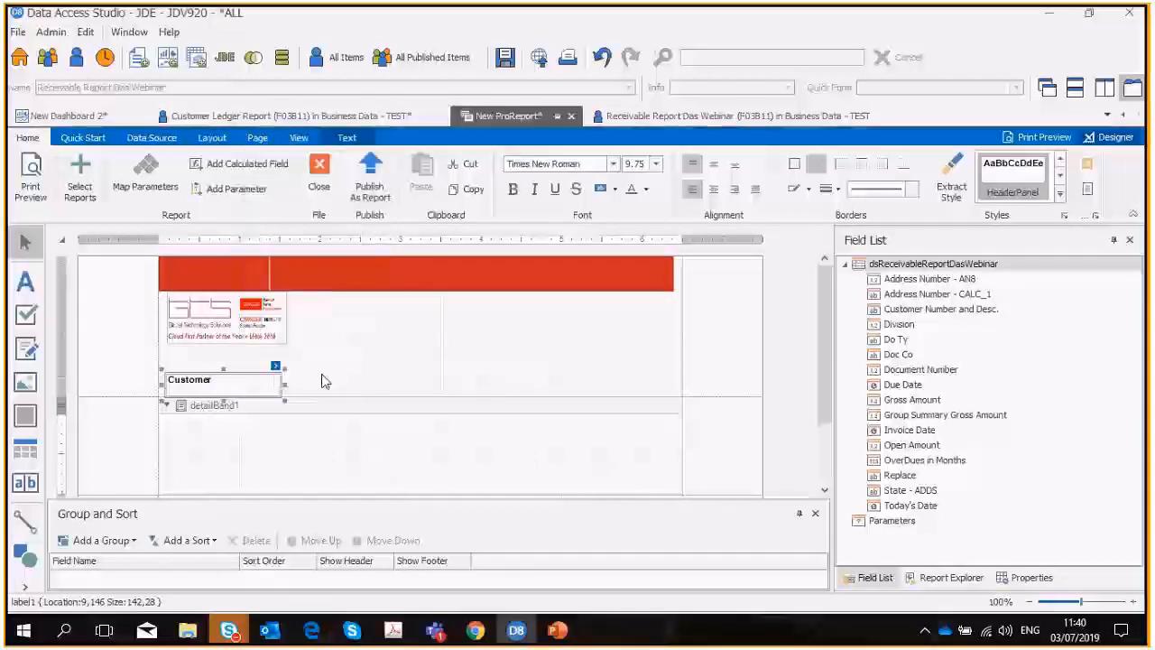
key(ctrl+v)
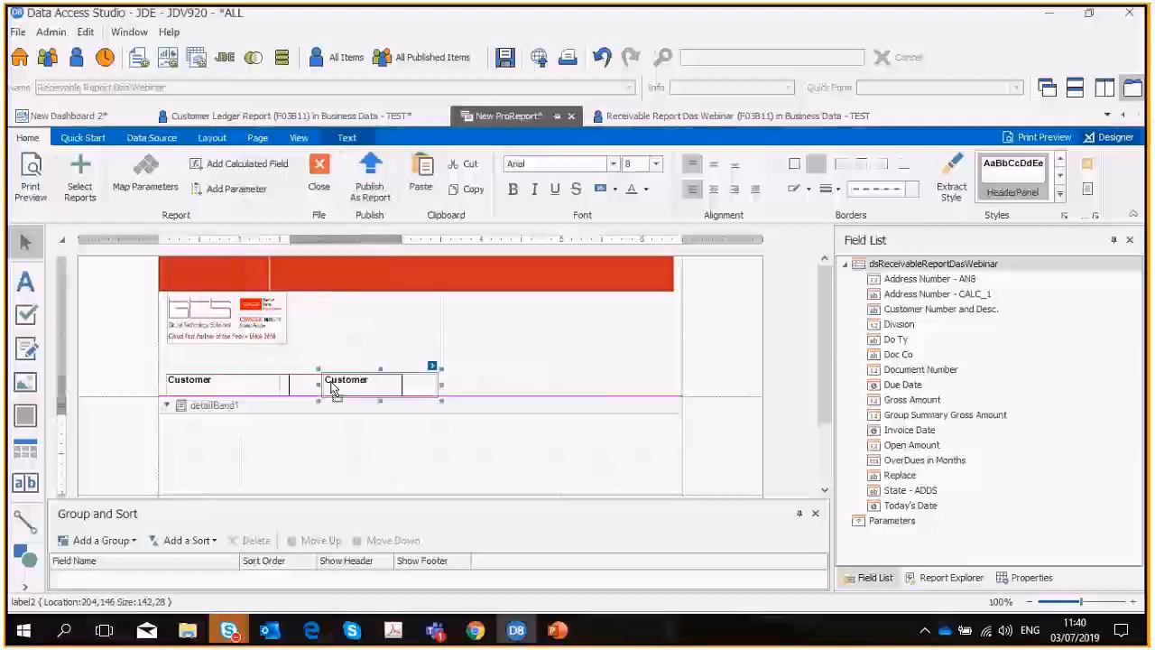
double_click(332, 380)
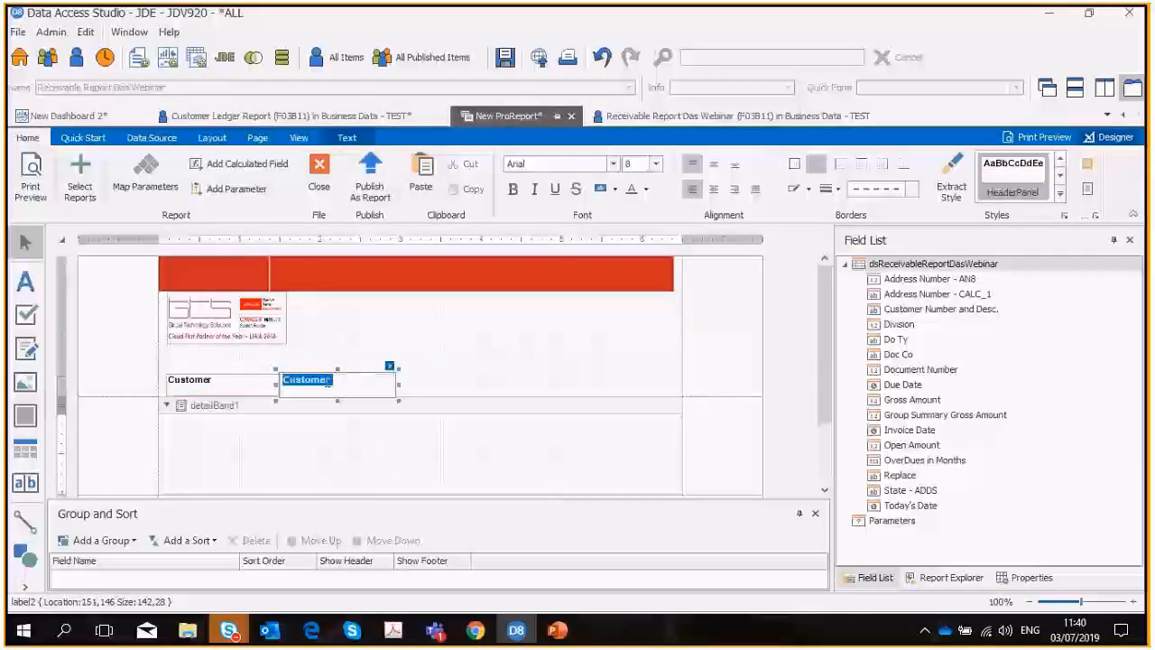
text(D)
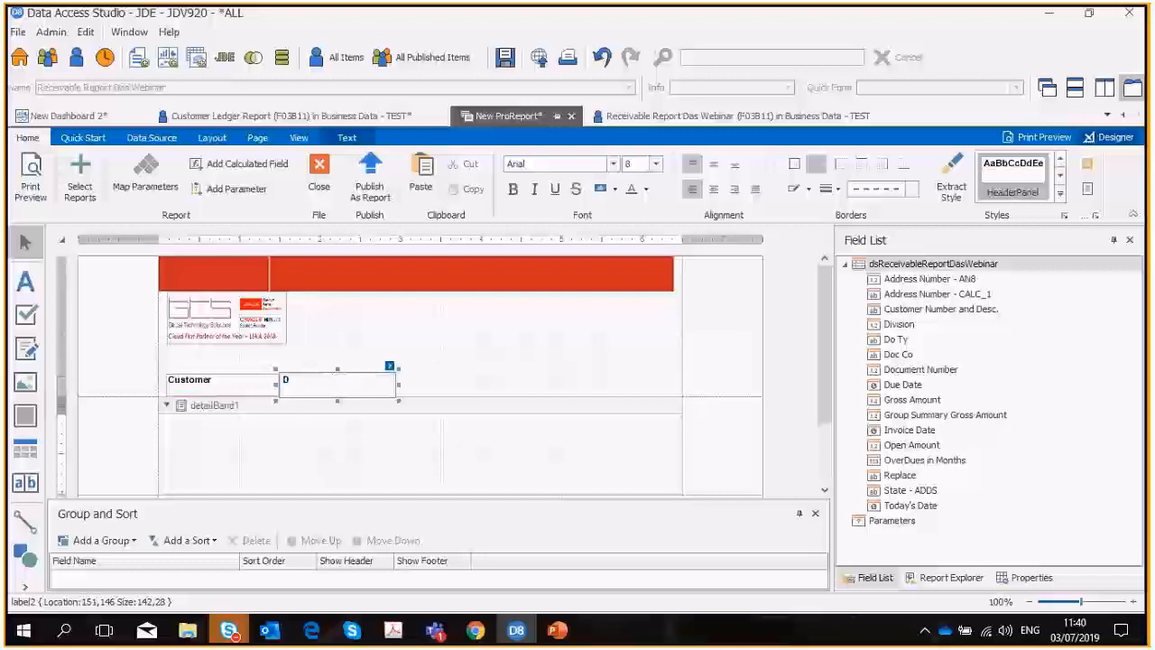
text(ocument T)
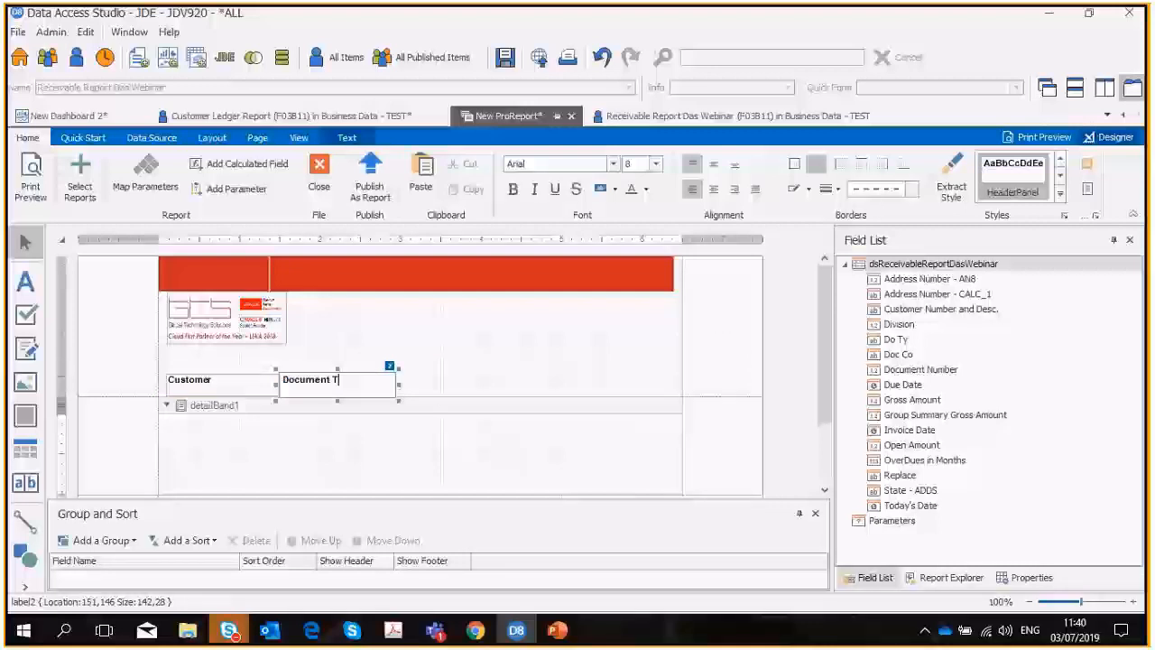
text(ype)
key(Return)
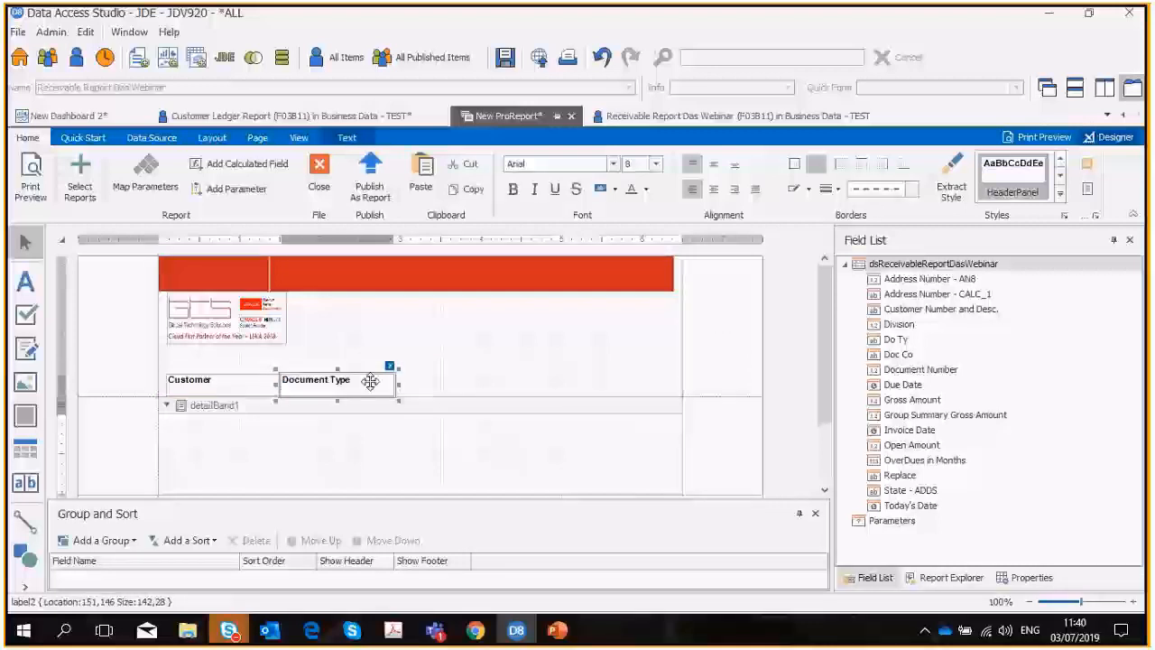
Copy the Document Type label and place the duplicate directly beside the original at about 293, 149.
right_click(368, 390)
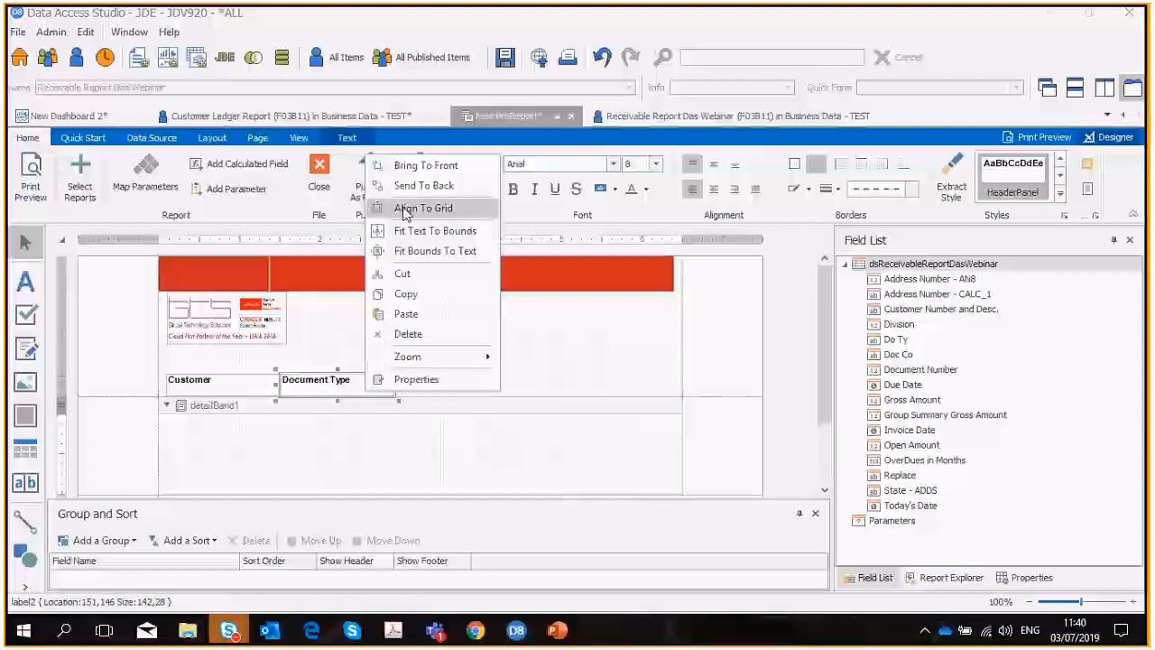
click(402, 294)
right_click(424, 379)
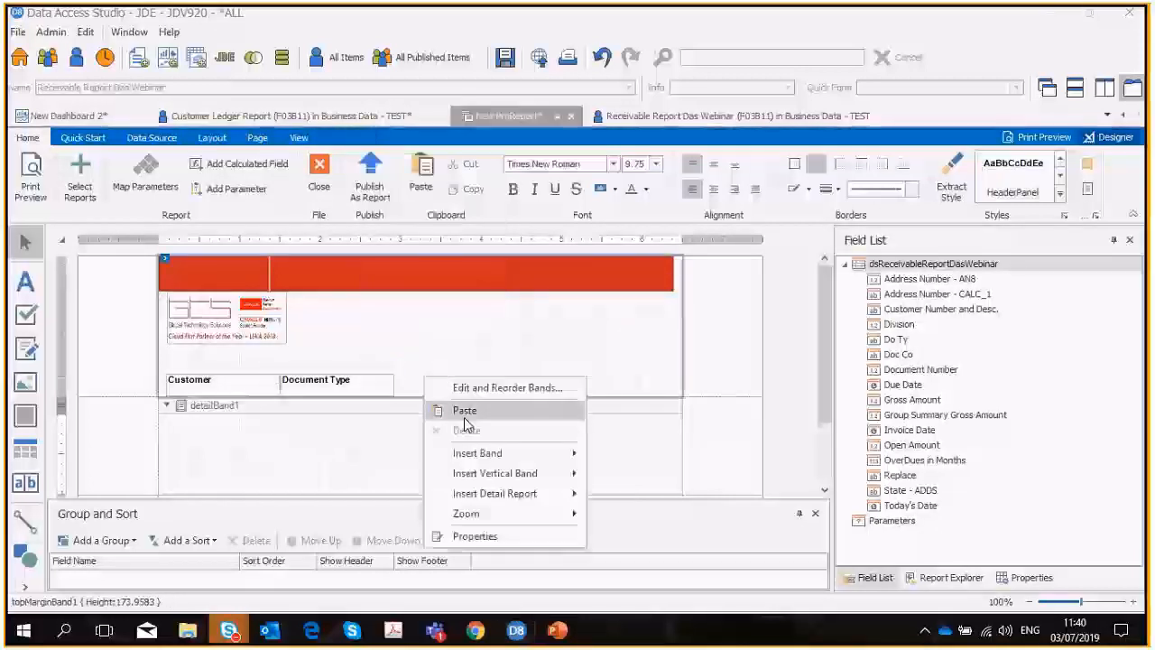
click(465, 412)
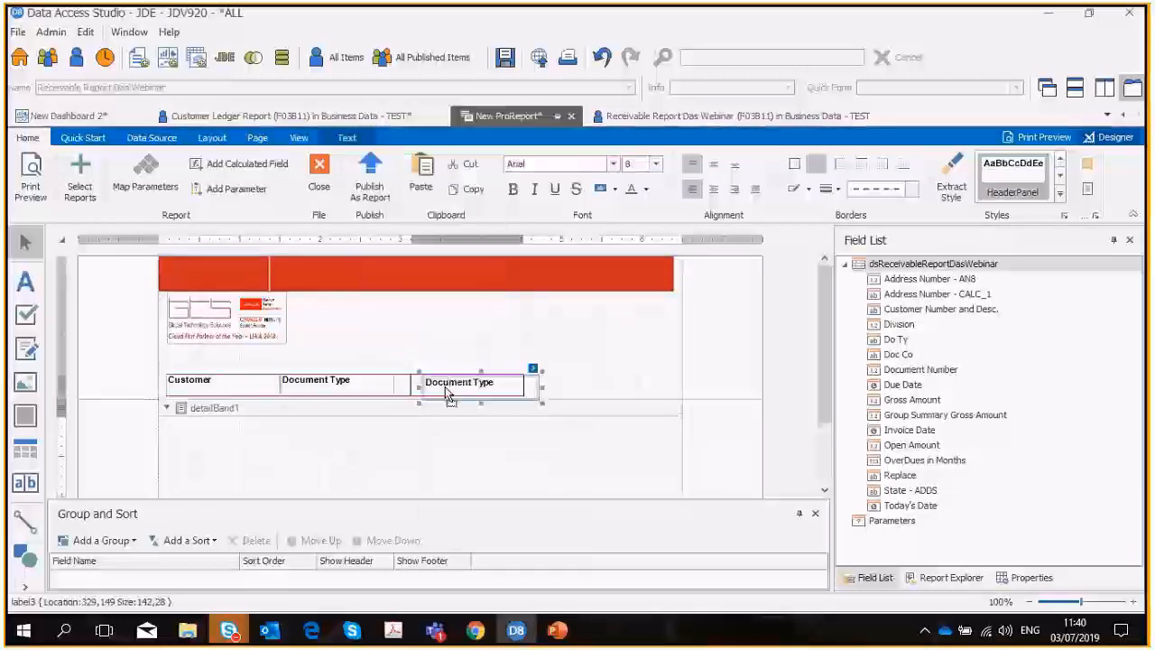
drag(448, 395, 421, 394)
Paste another copy of the label beside the last one at about 434, 149 and change its text to Open Amount.
right_click(490, 388)
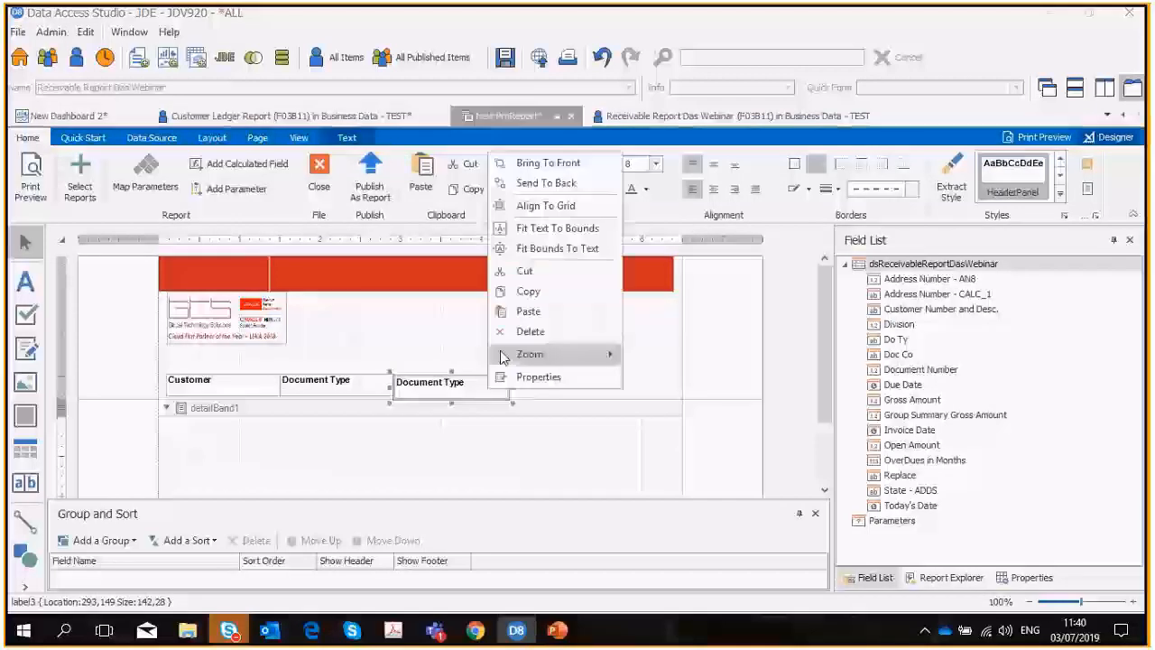
click(557, 397)
right_click(557, 390)
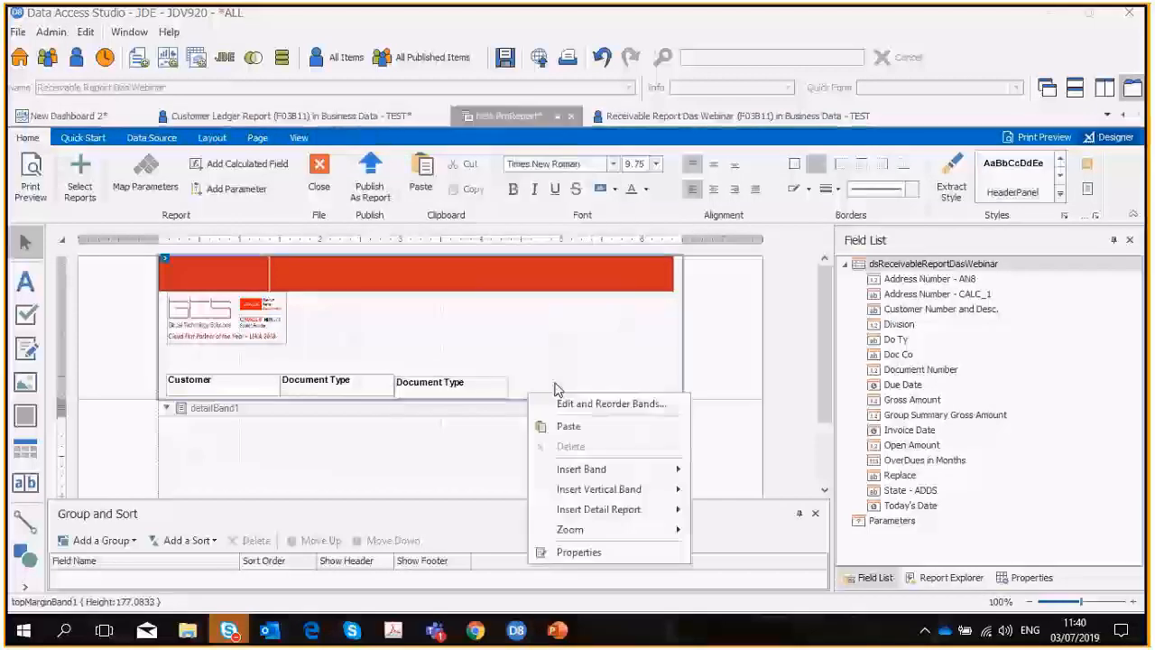
click(569, 426)
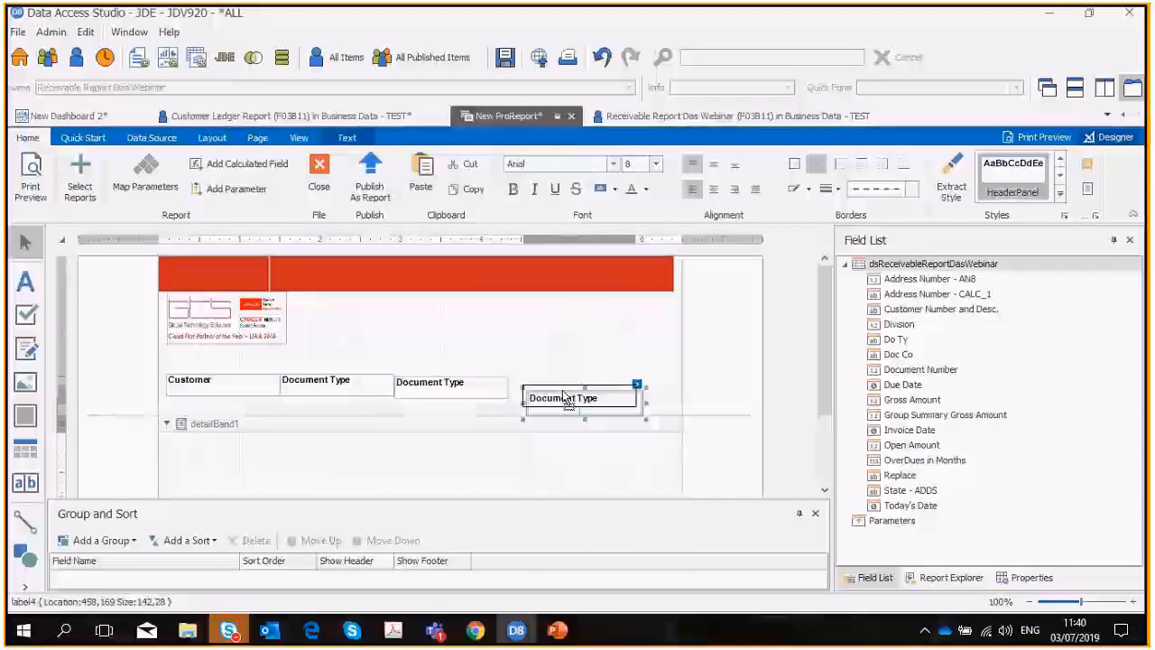
drag(567, 400, 547, 383)
double_click(547, 383)
text(Op)
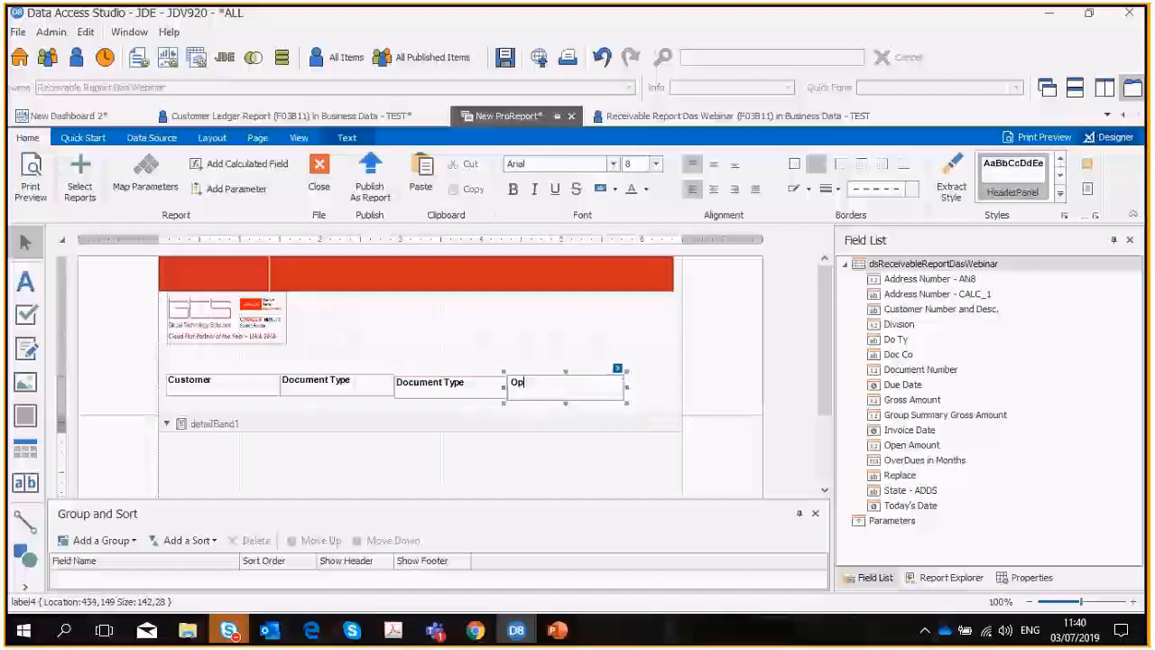
text(en Amount)
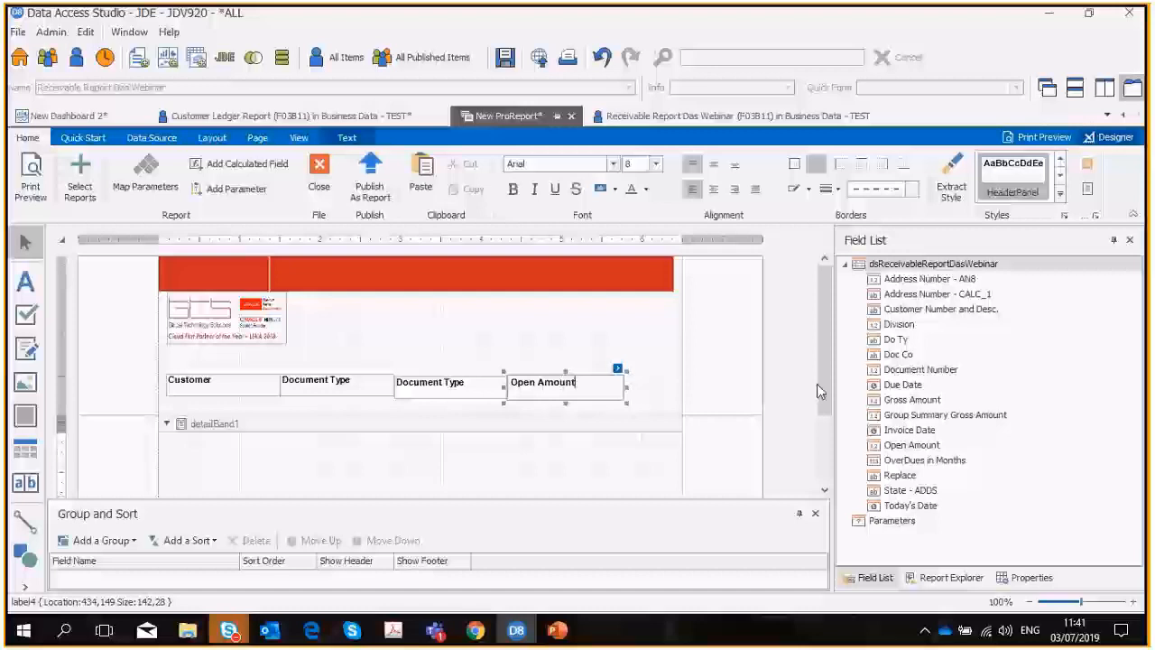
Paste one more label at about 576, 146 beside Open Amount and change its text to OverDues in Months.
key(ctrl+v)
click(646, 385)
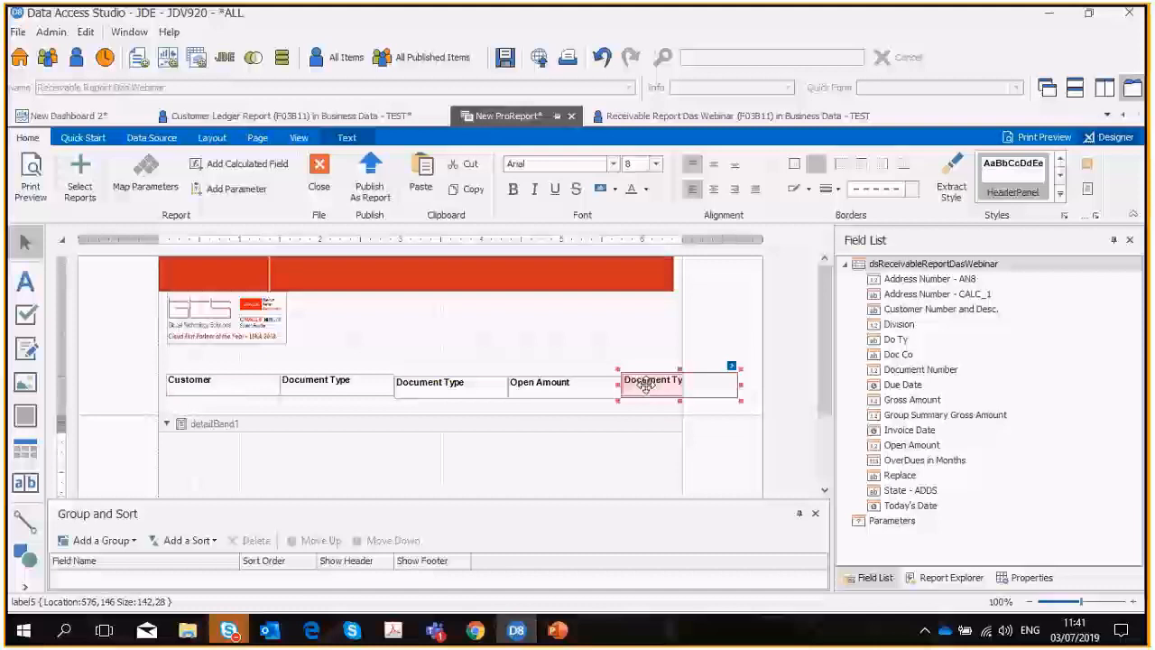
double_click(646, 384)
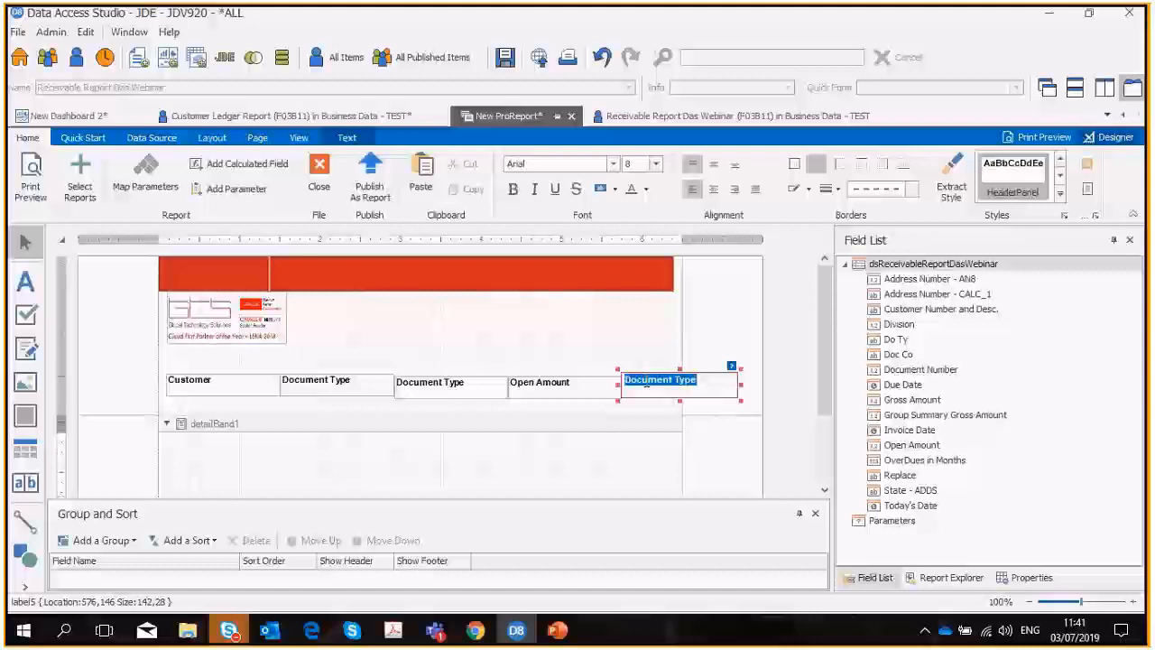
text(Over)
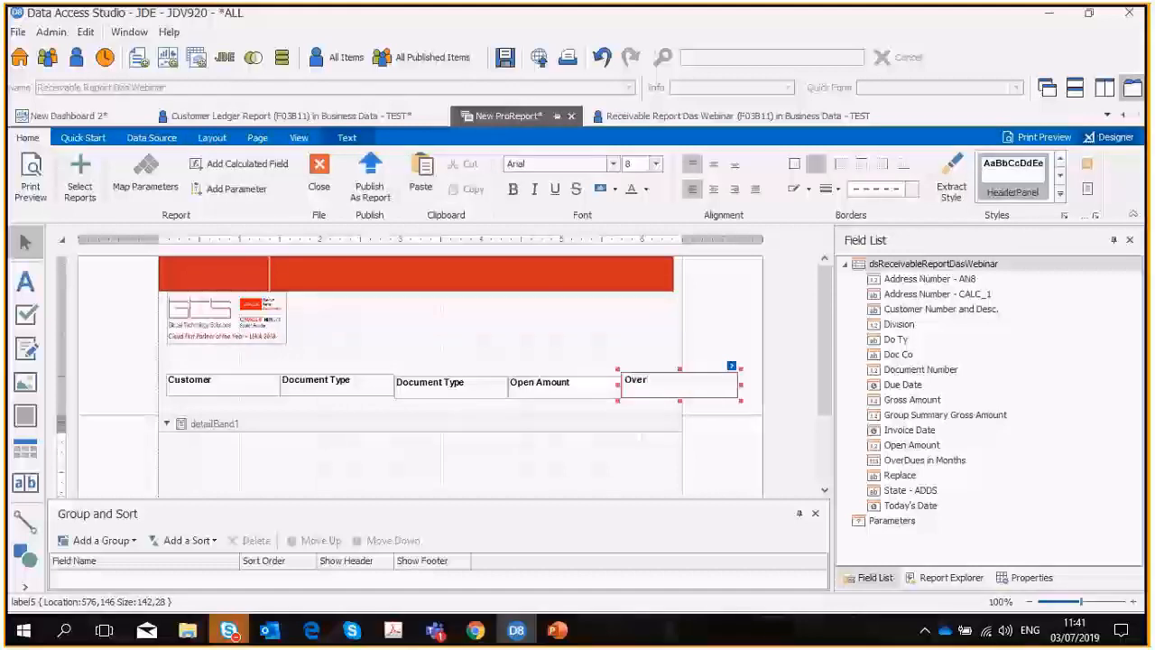
text(Dues in Months)
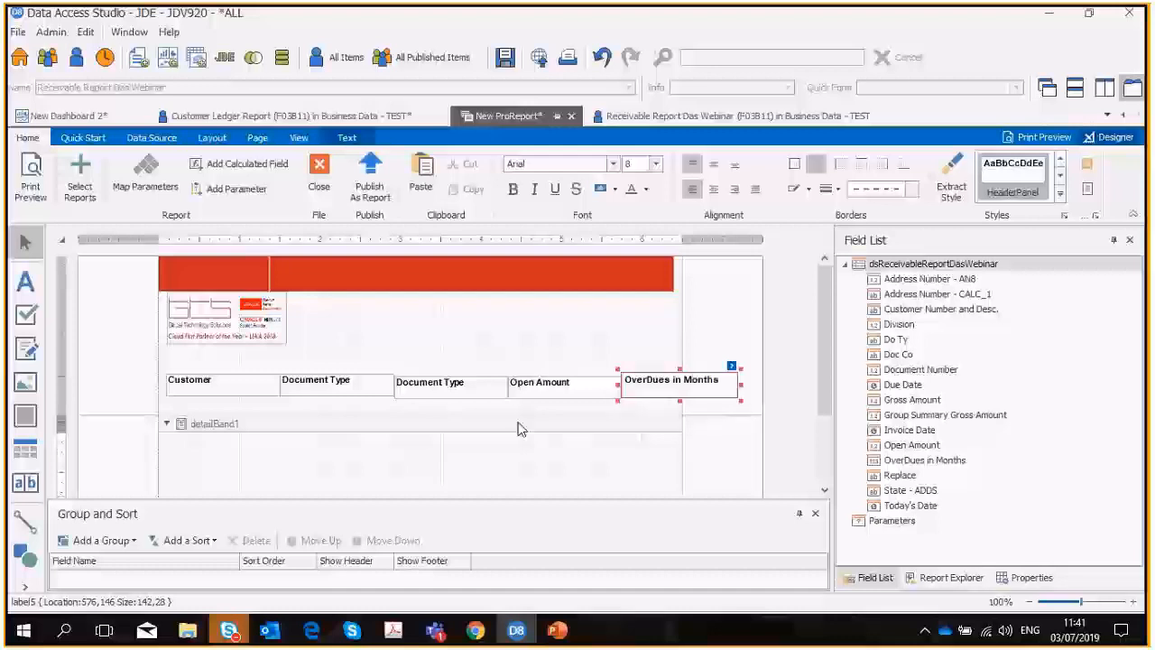
Narrow the Open Amount label and move the OverDues in Months label against it at about 550, 146.
click(550, 383)
click(663, 383)
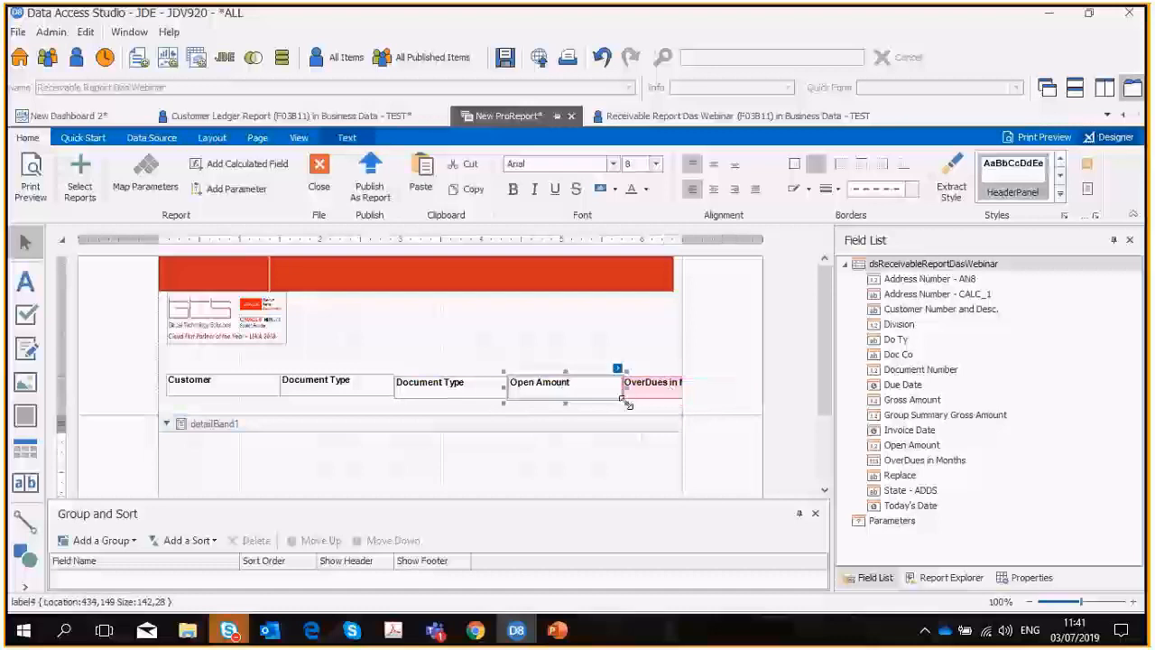
click(600, 392)
drag(600, 397, 603, 402)
drag(648, 388, 627, 385)
Align the second Document Type label with its neighbouring headings by moving it up to about 293, 146.
double_click(381, 386)
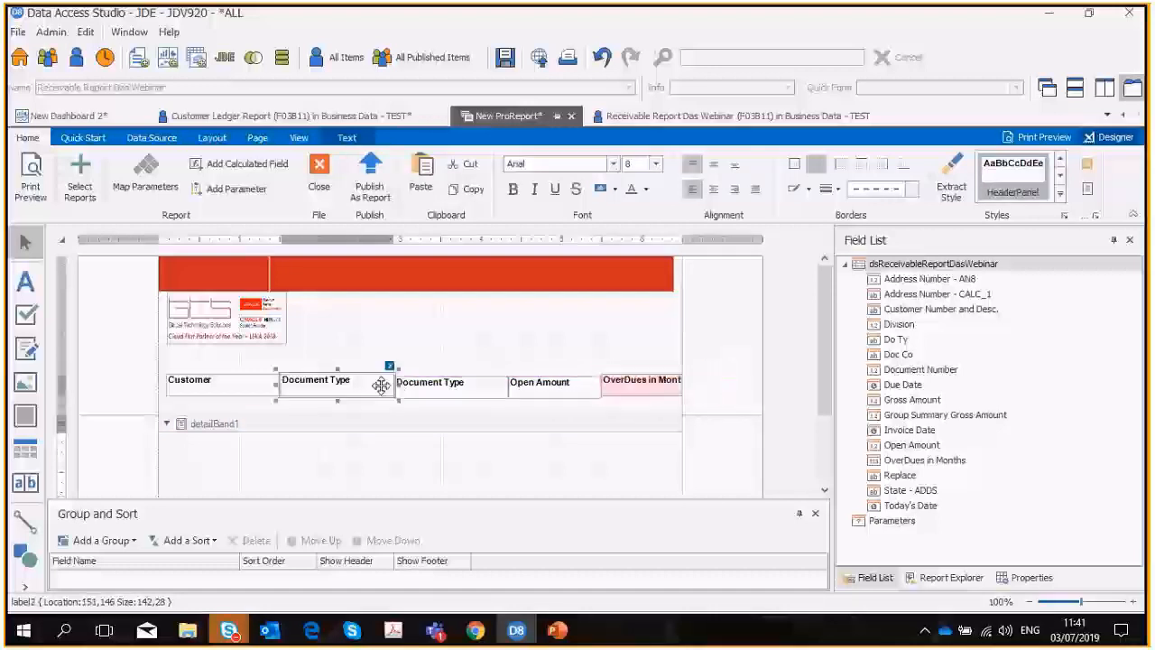
click(408, 387)
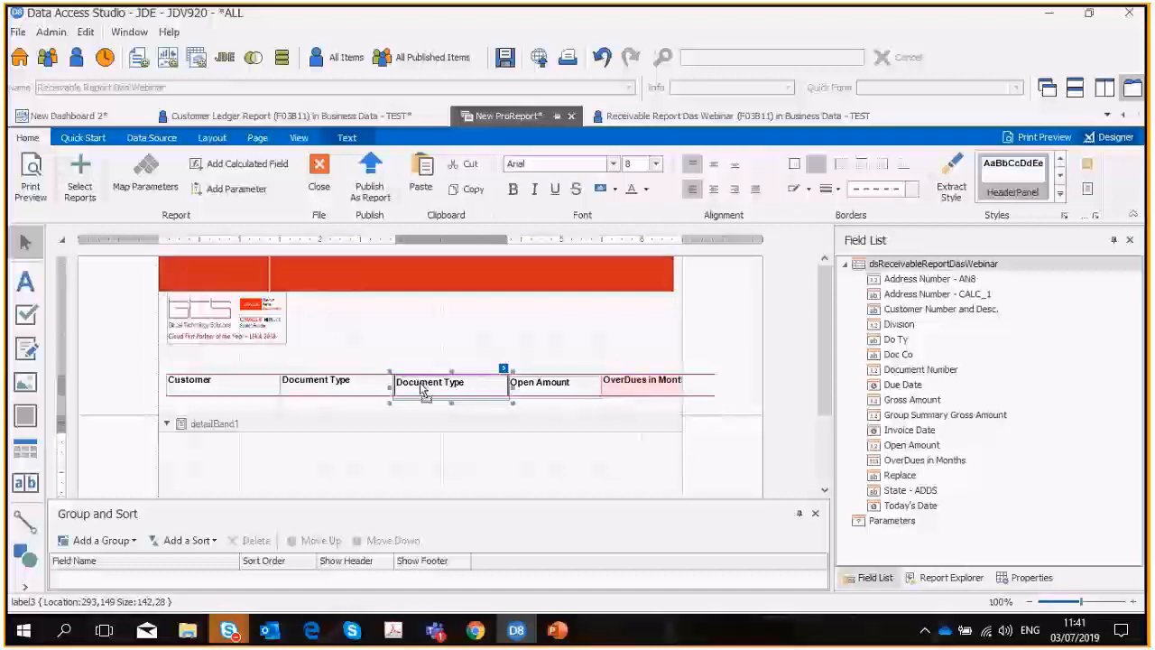
drag(424, 389, 424, 387)
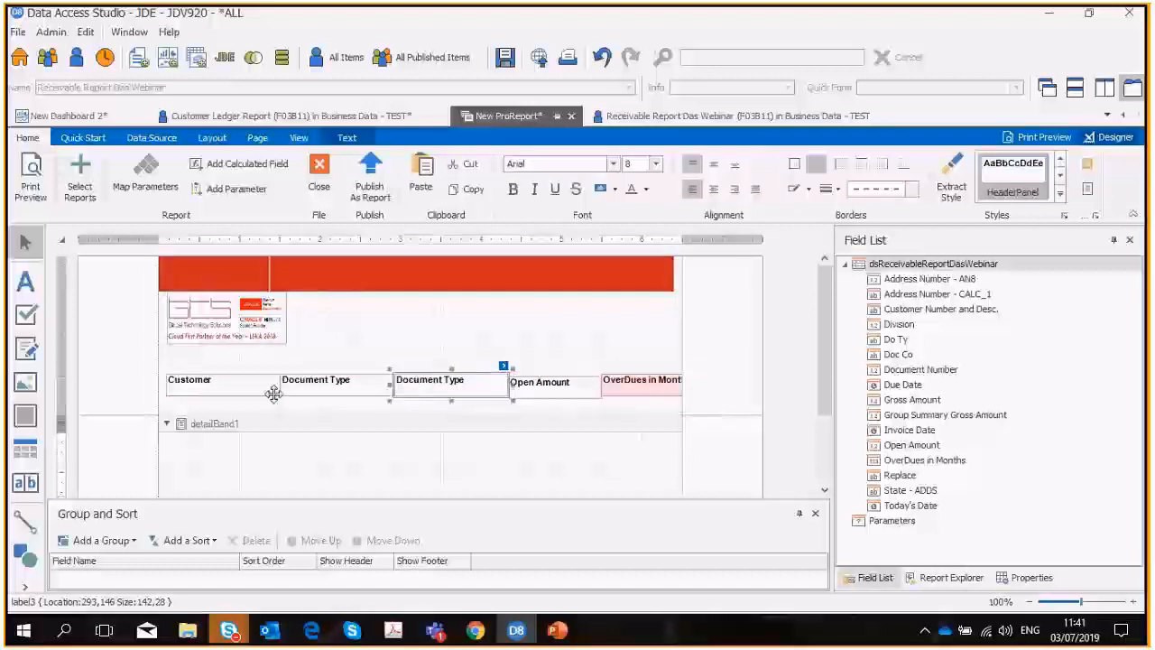
Fit the heading widths to the page: first Document Type about 114 wide at 179, Customer extended to meet it, OverDues in Months about 100.
click(312, 390)
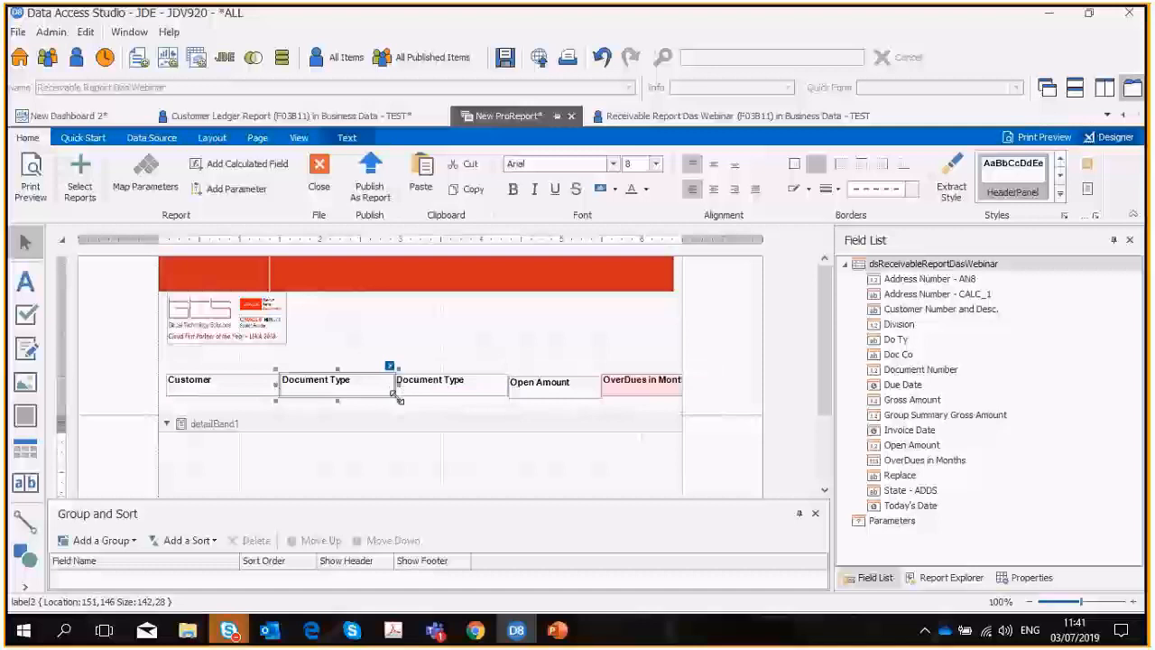
drag(398, 399, 337, 385)
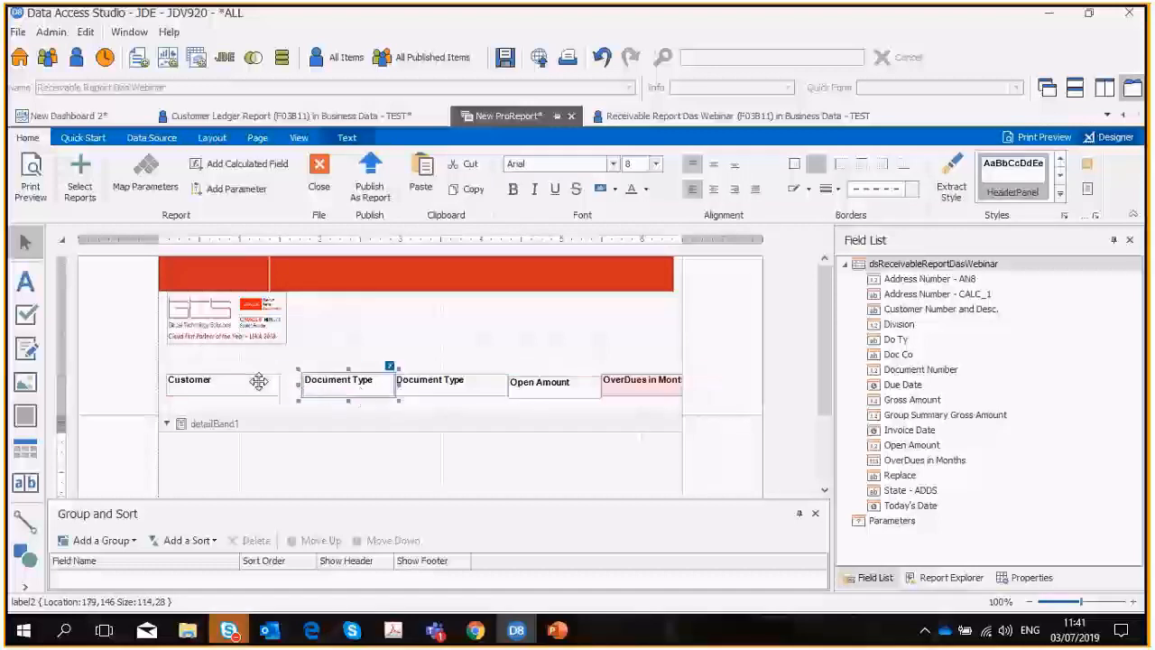
click(259, 382)
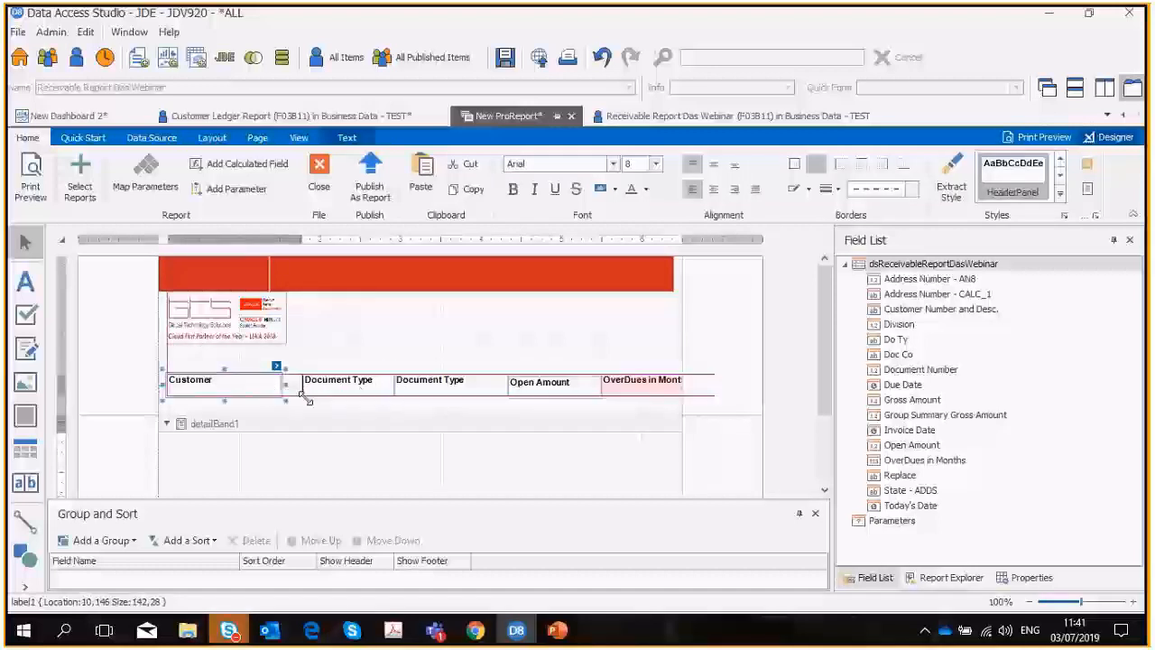
click(646, 388)
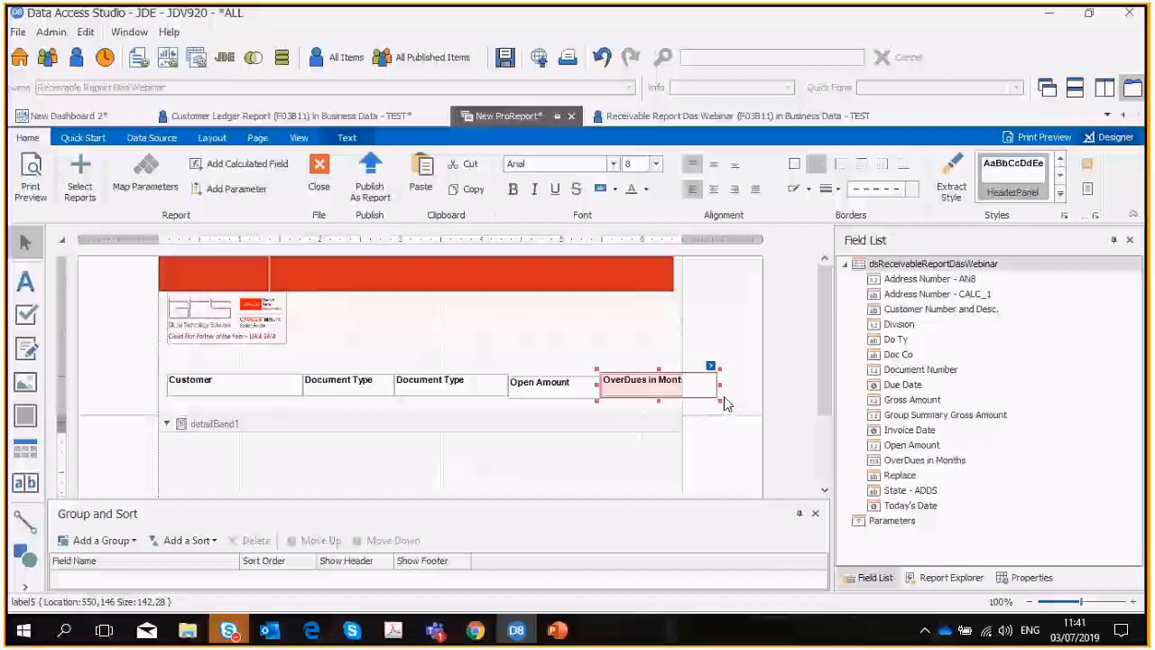
drag(727, 403, 692, 403)
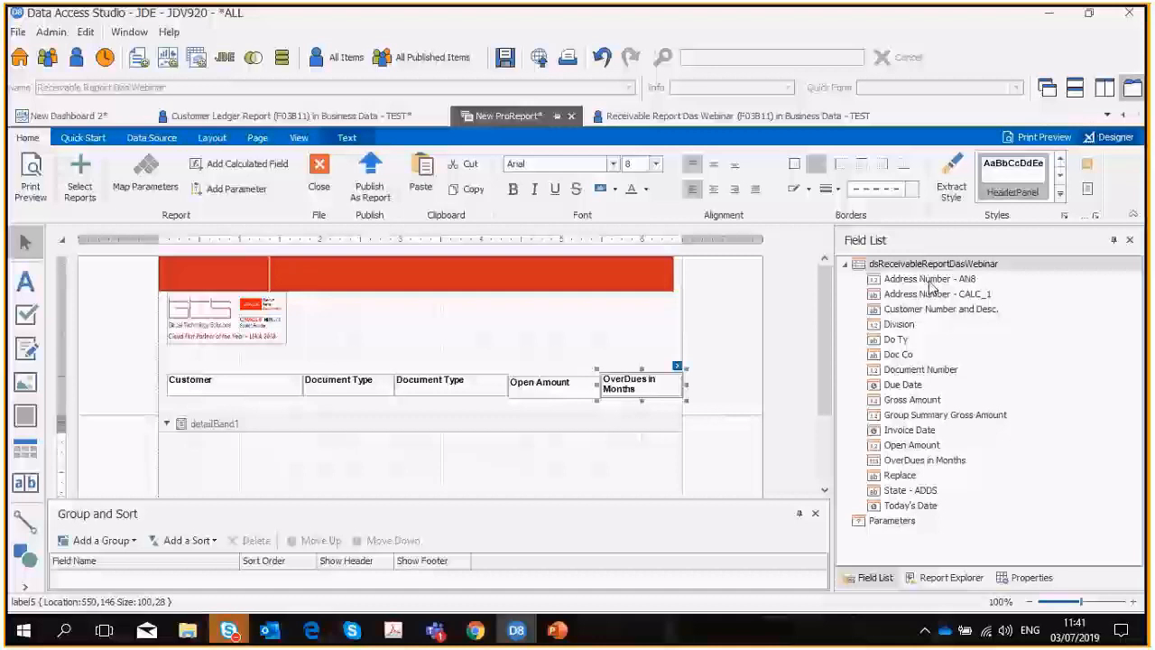
Place the Address Number - CALC_1 and Do Ty fields in the detail band, sized to the Customer and first Document Type columns.
drag(921, 295, 307, 464)
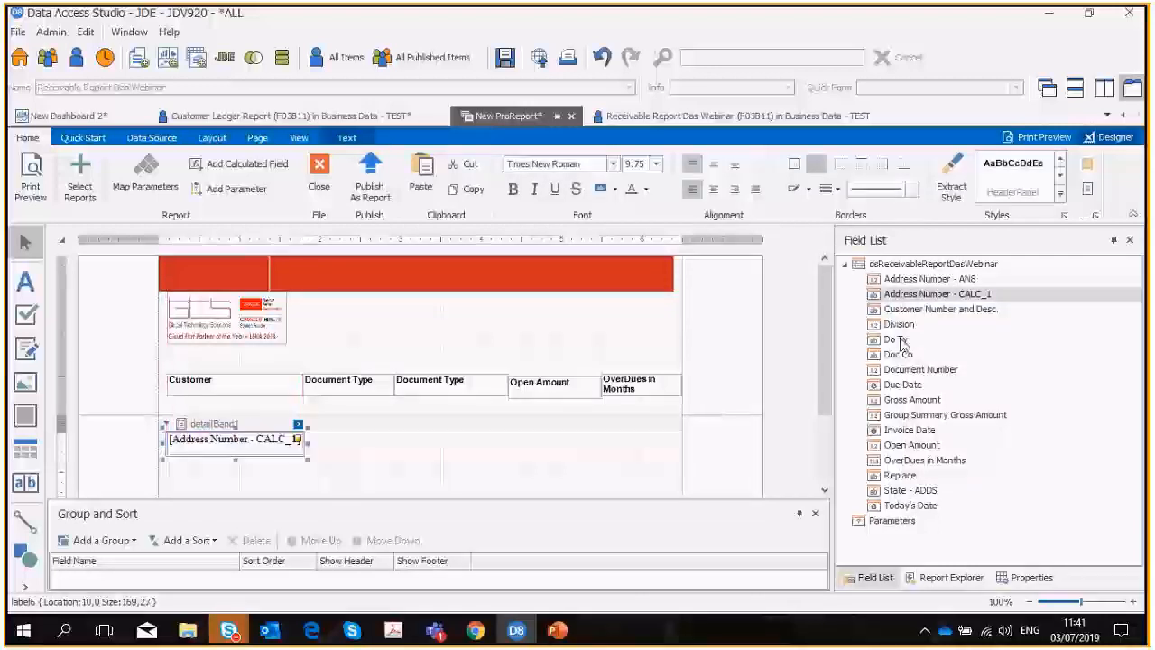
drag(898, 338, 345, 449)
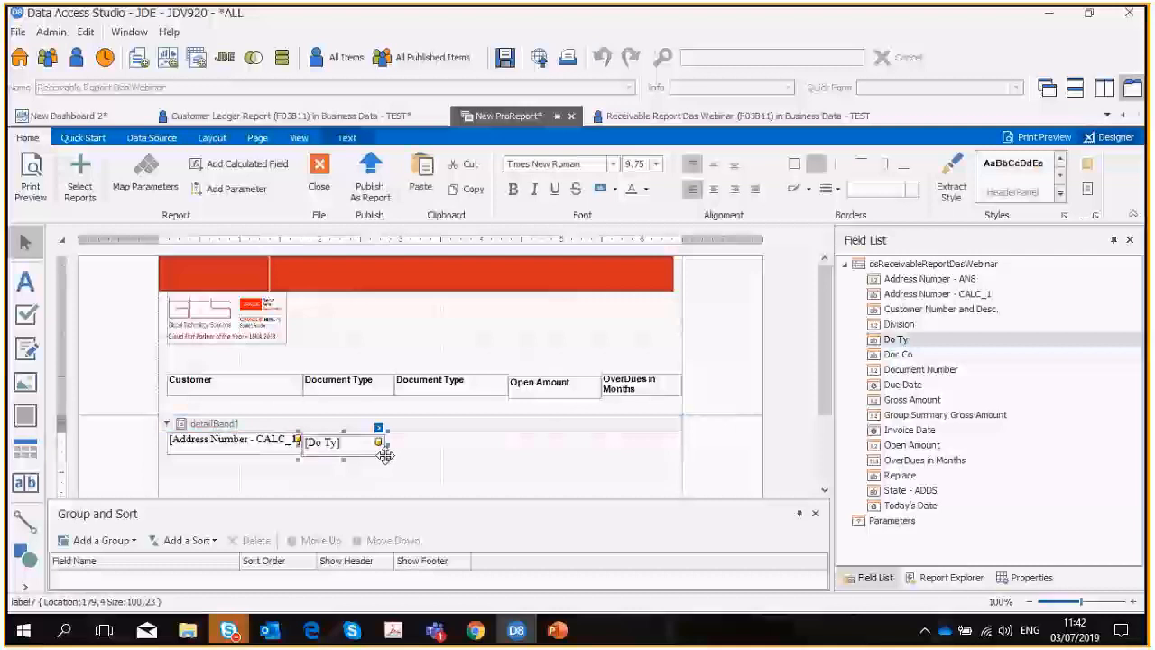
Change the text of the second Document Type heading to Document Number.
double_click(442, 380)
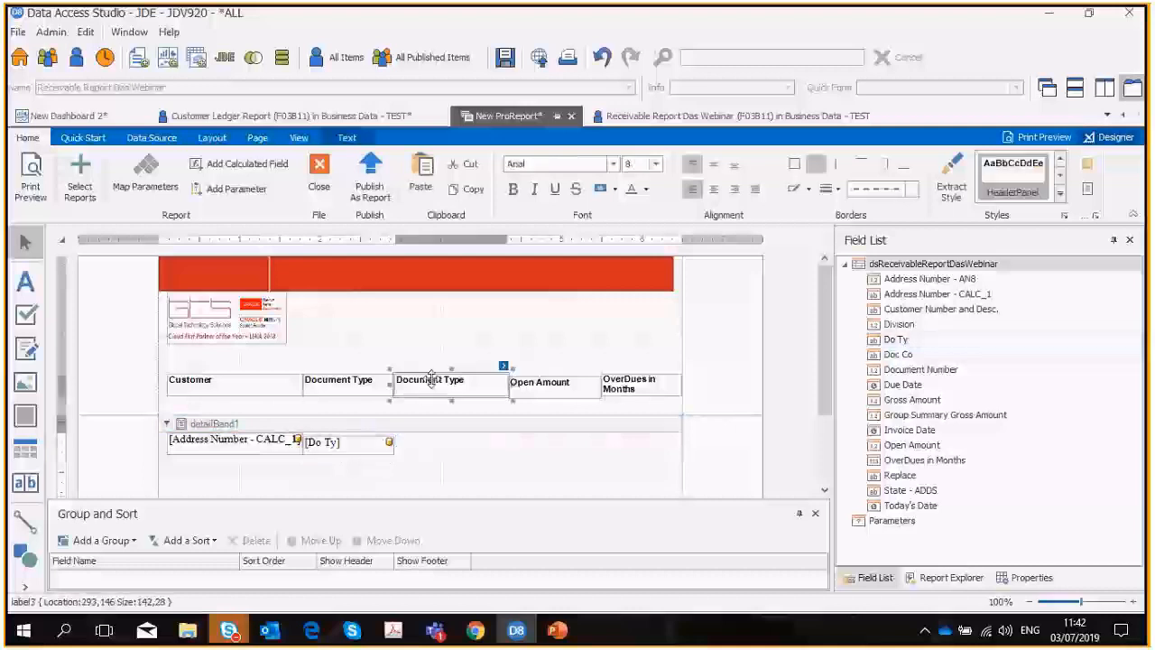
drag(445, 380, 469, 380)
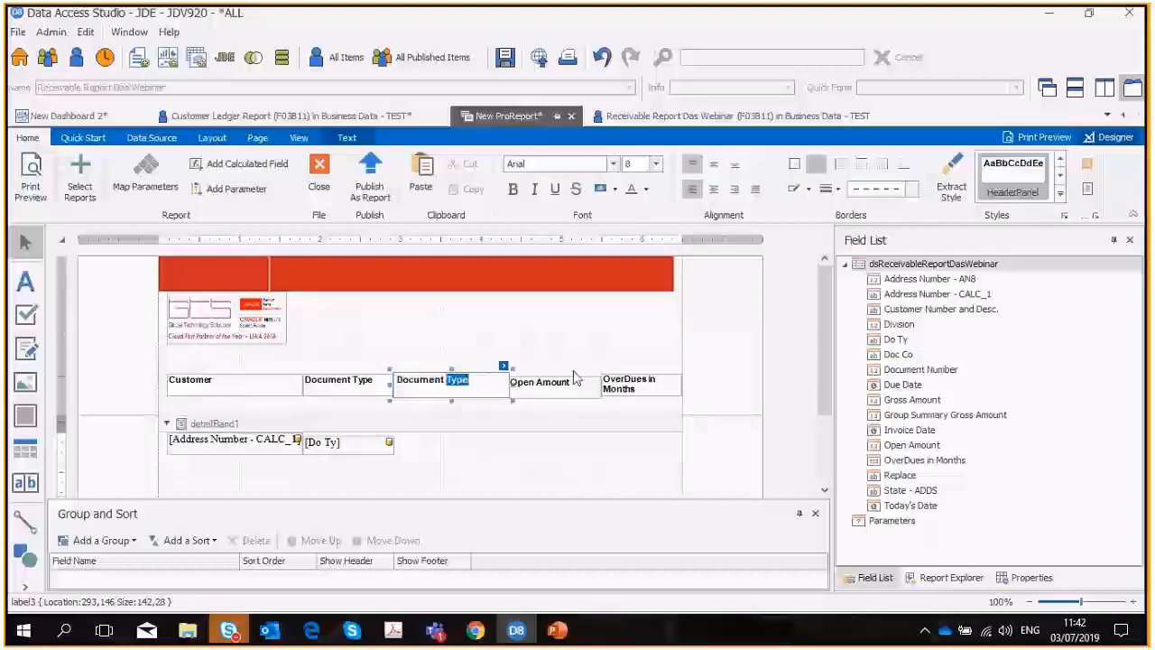
text(Number)
click(749, 471)
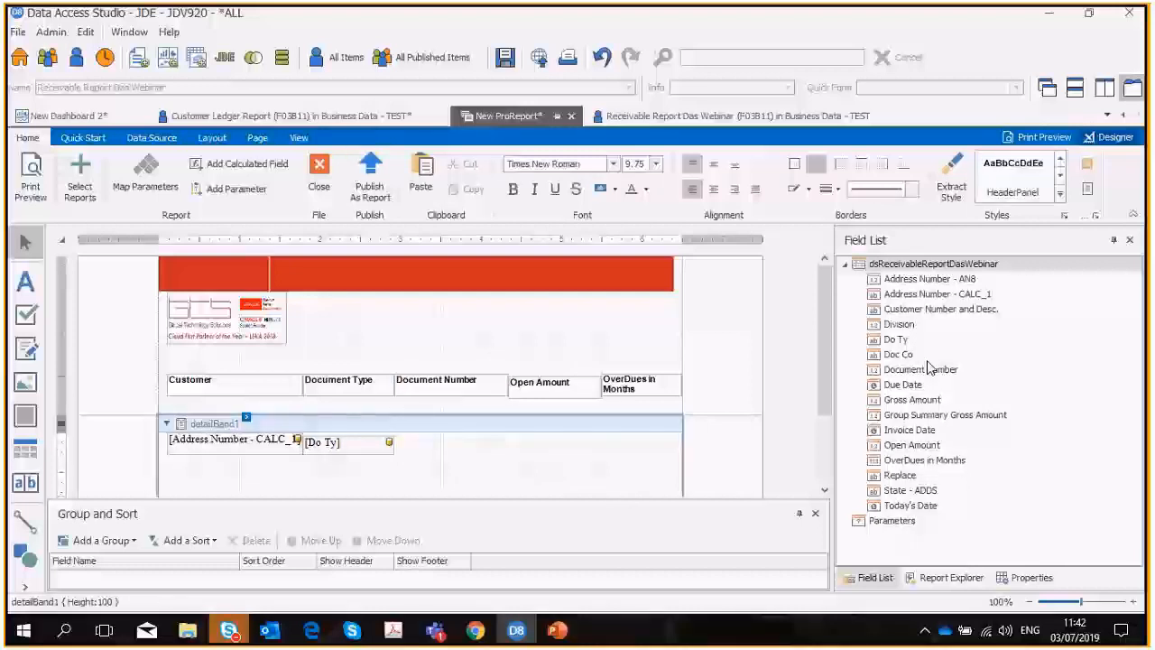
Place the Document Number, Open Amount and OverDues in Months fields in the detail band under their headings, fitted to the column widths.
drag(929, 365, 442, 445)
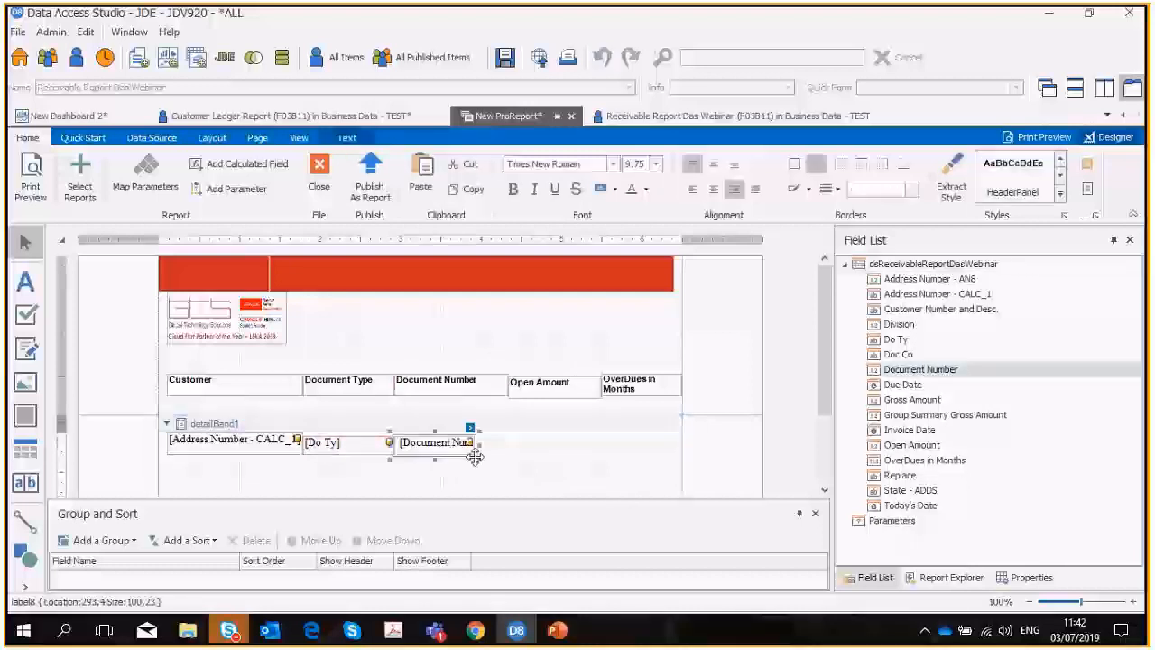
drag(520, 457, 512, 458)
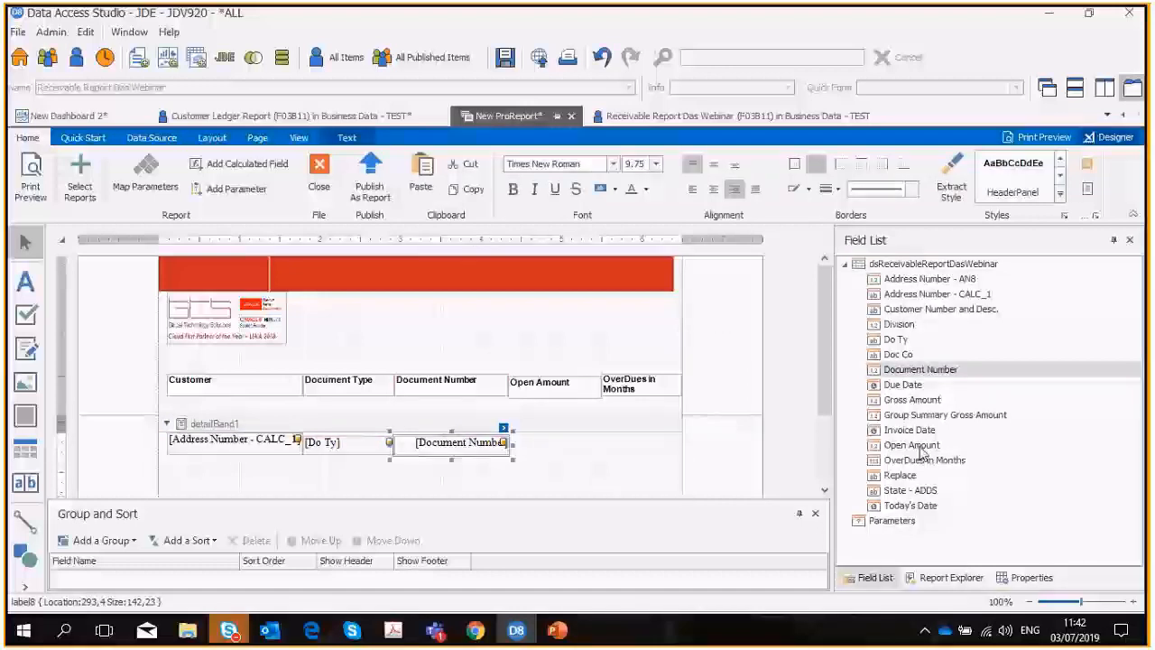
drag(920, 451, 586, 444)
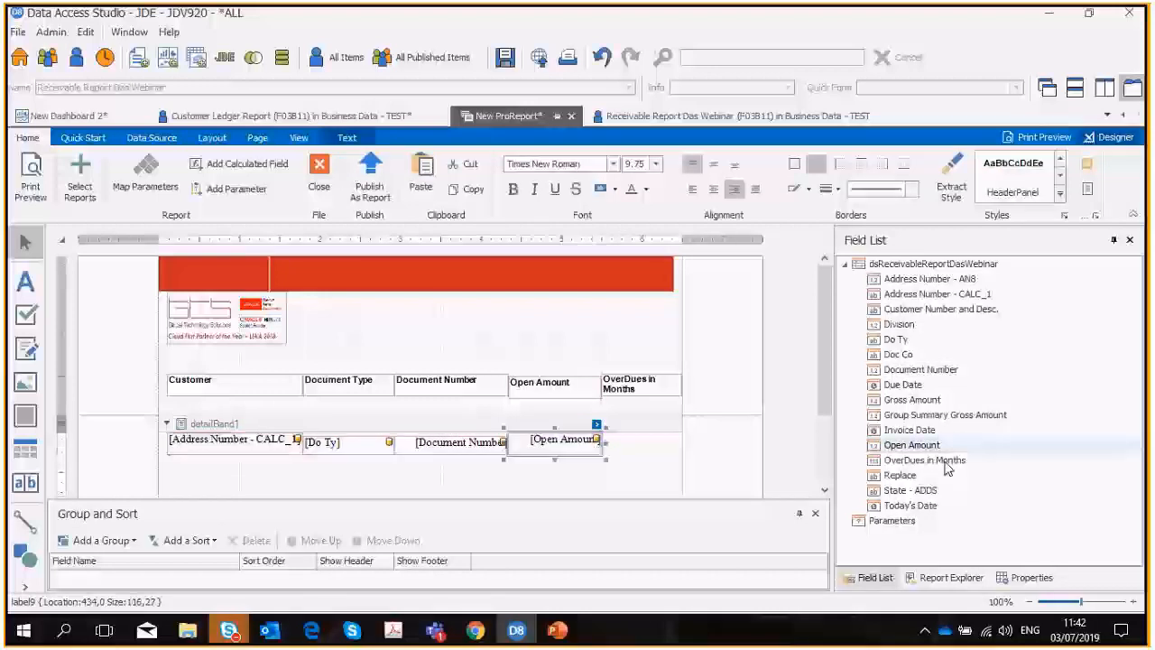
drag(945, 463, 646, 447)
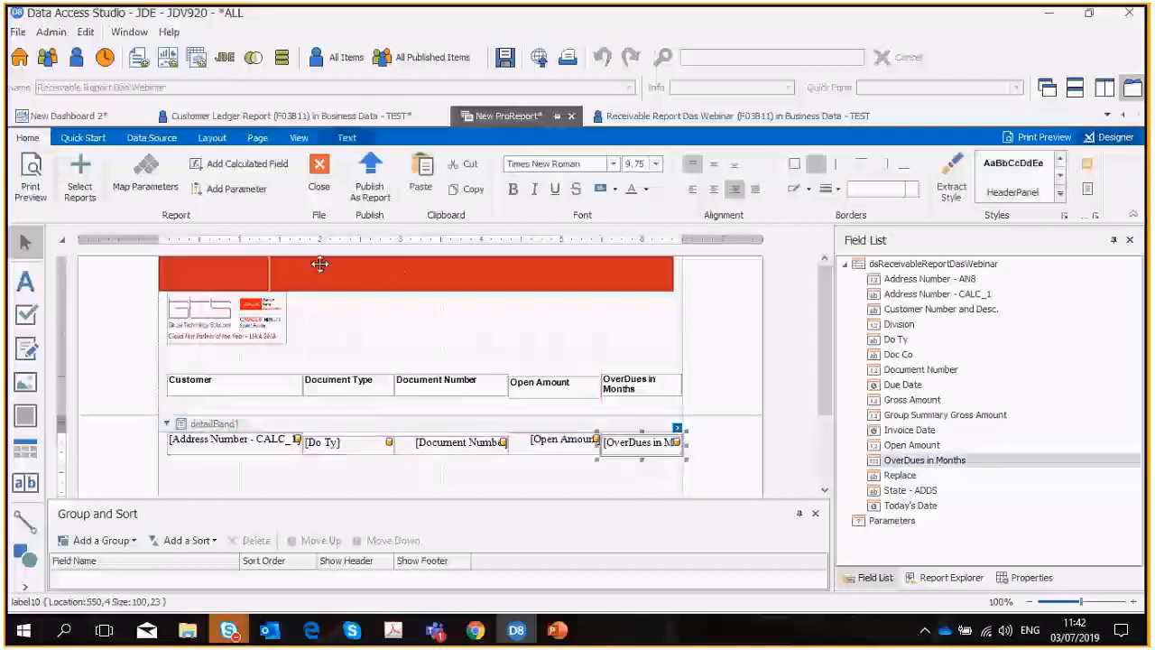
Check the ProReport layout in print preview and return to the designer.
click(31, 193)
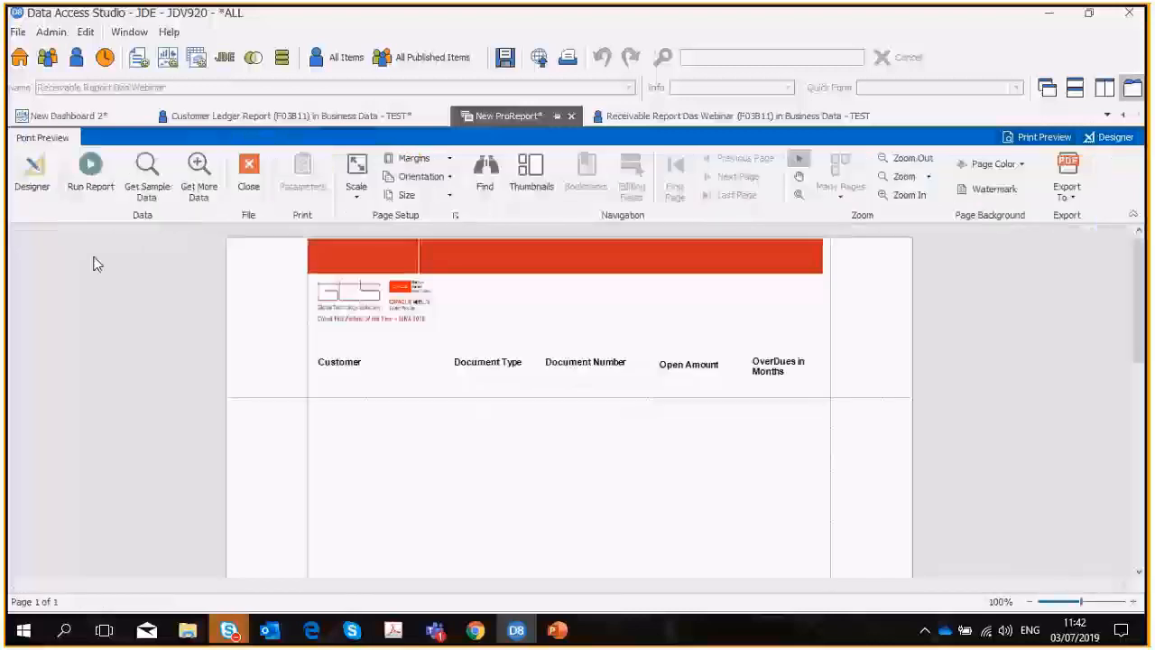
scroll(584, 421, down, 2)
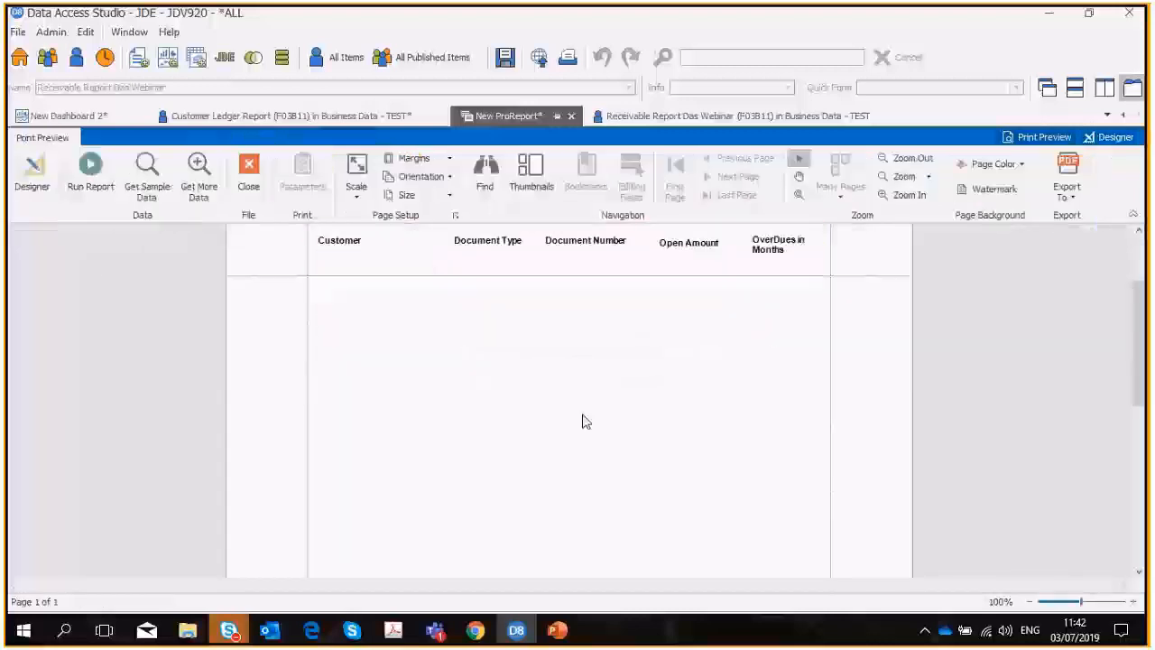
click(32, 168)
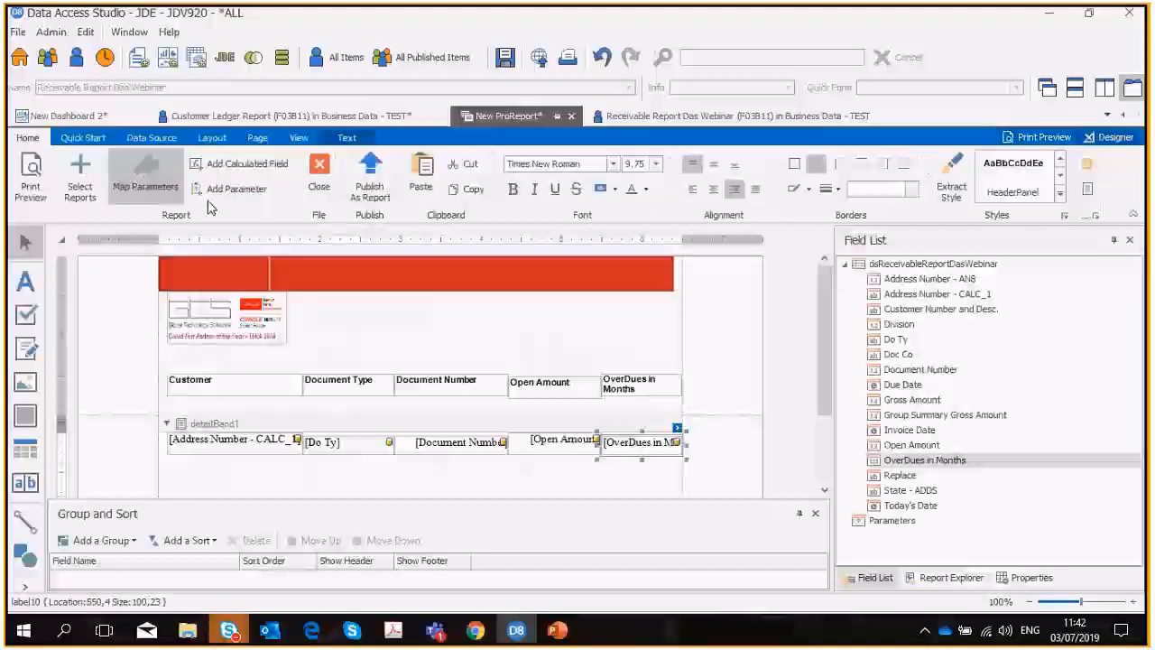
Load the source Receivable Report Das Webinar, return to the ProReport and preview it again.
click(681, 116)
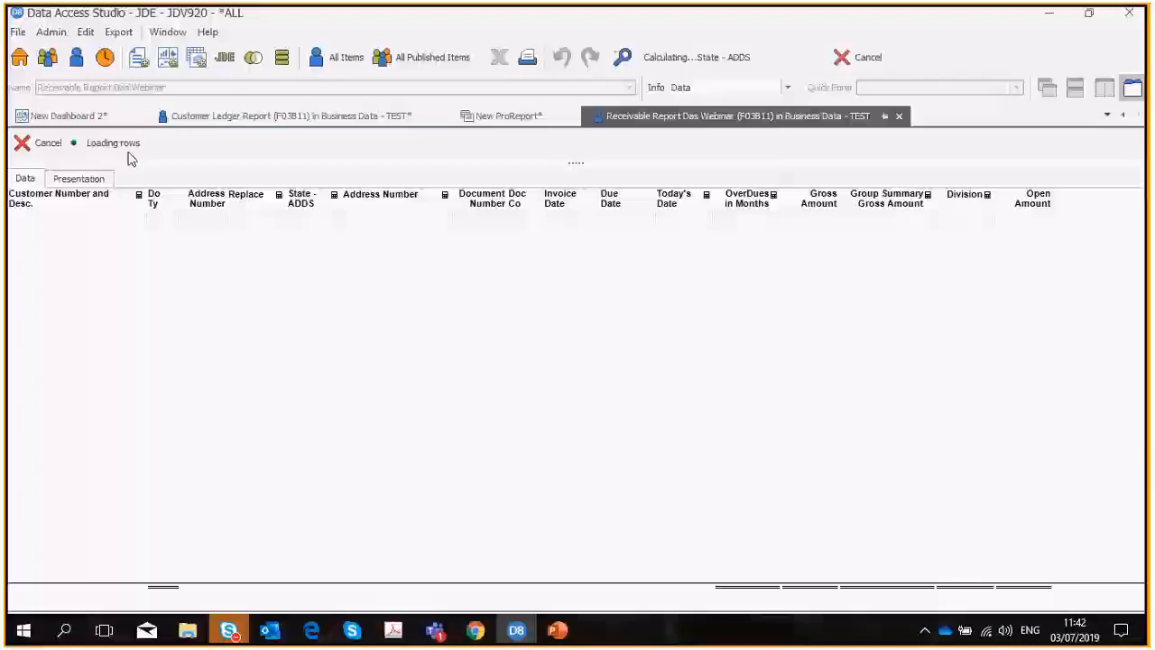
click(503, 118)
click(25, 196)
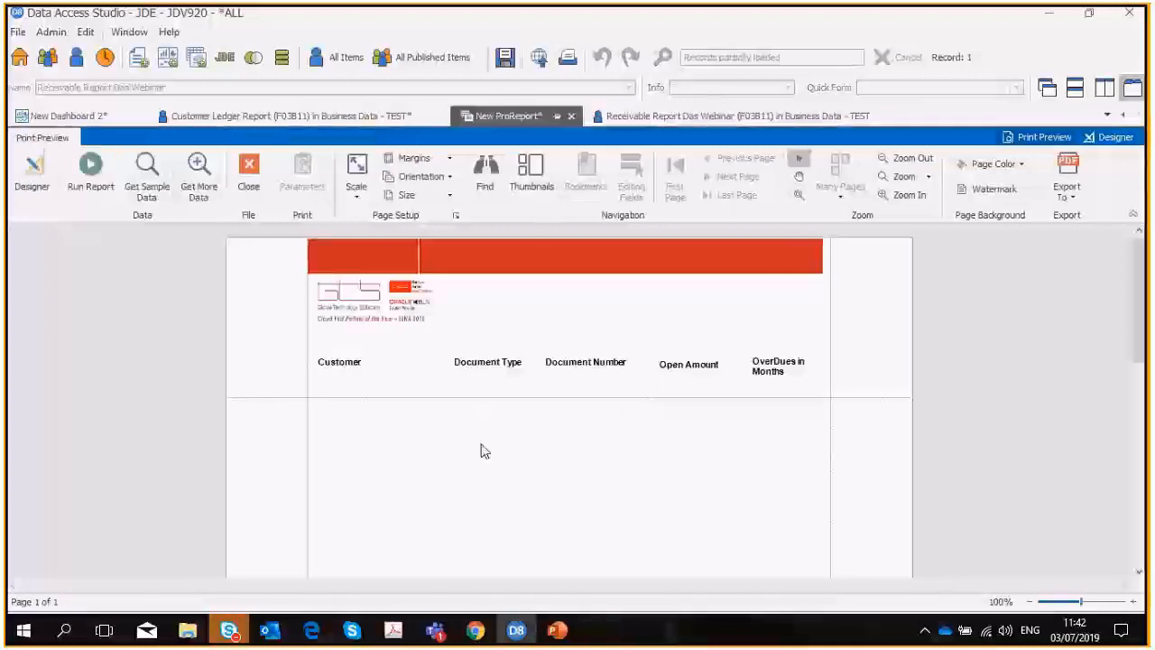
Check the source report, load the ProReport data without filter criteria, and review the previewed rows before returning to the designer.
scroll(479, 456, down, 3)
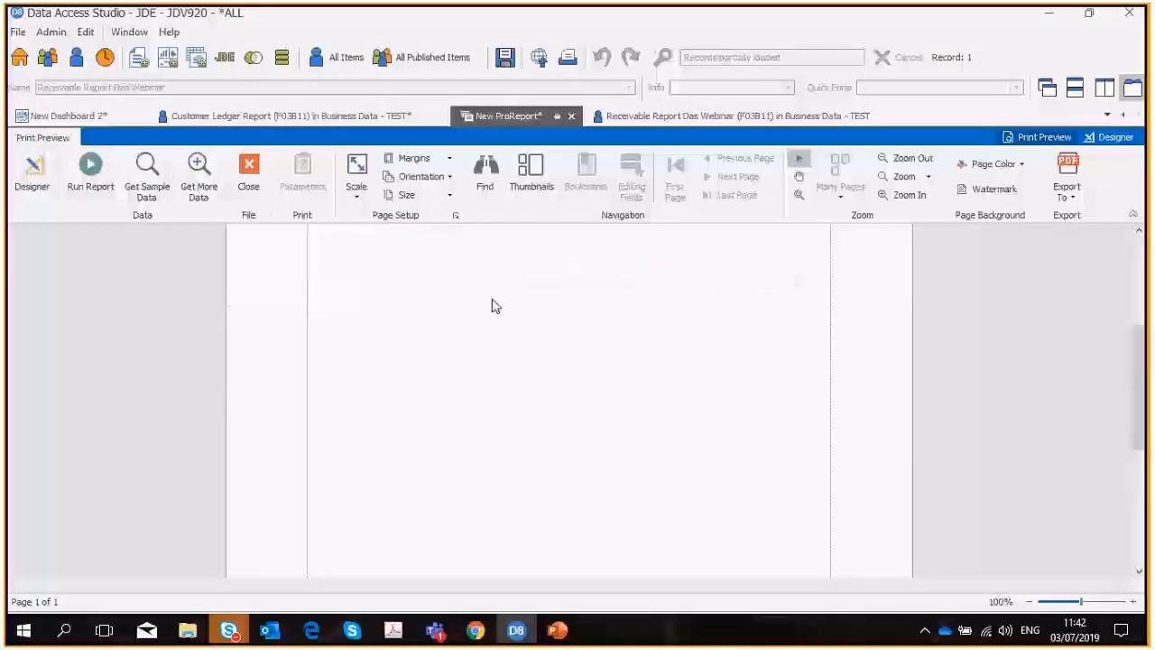
click(666, 119)
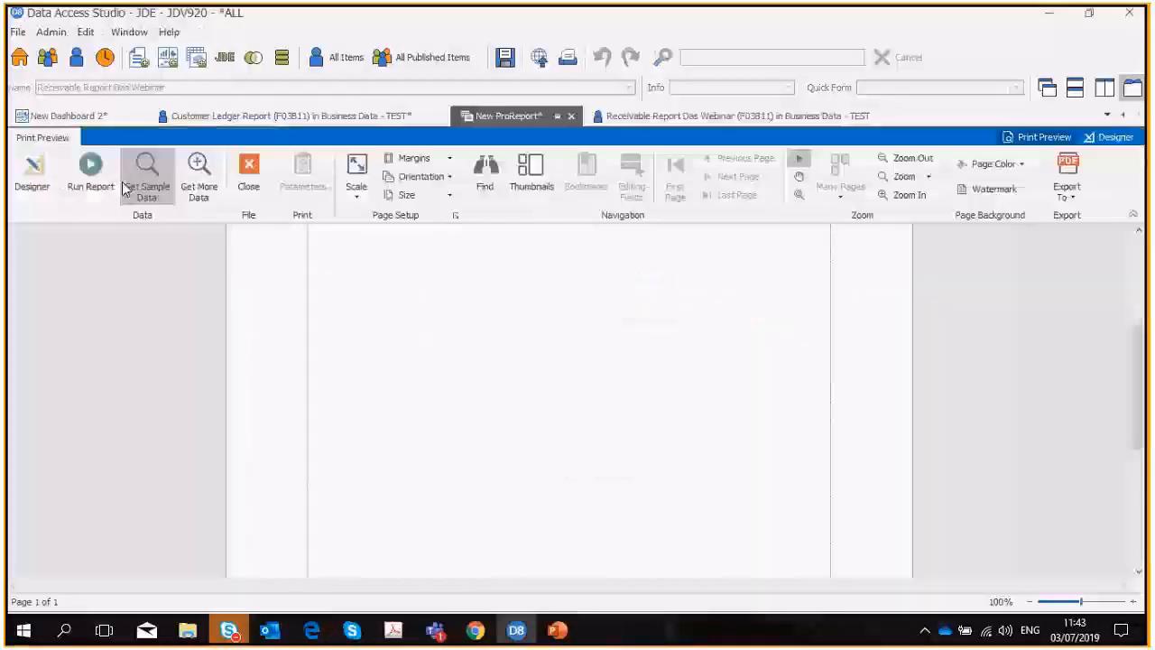
click(126, 186)
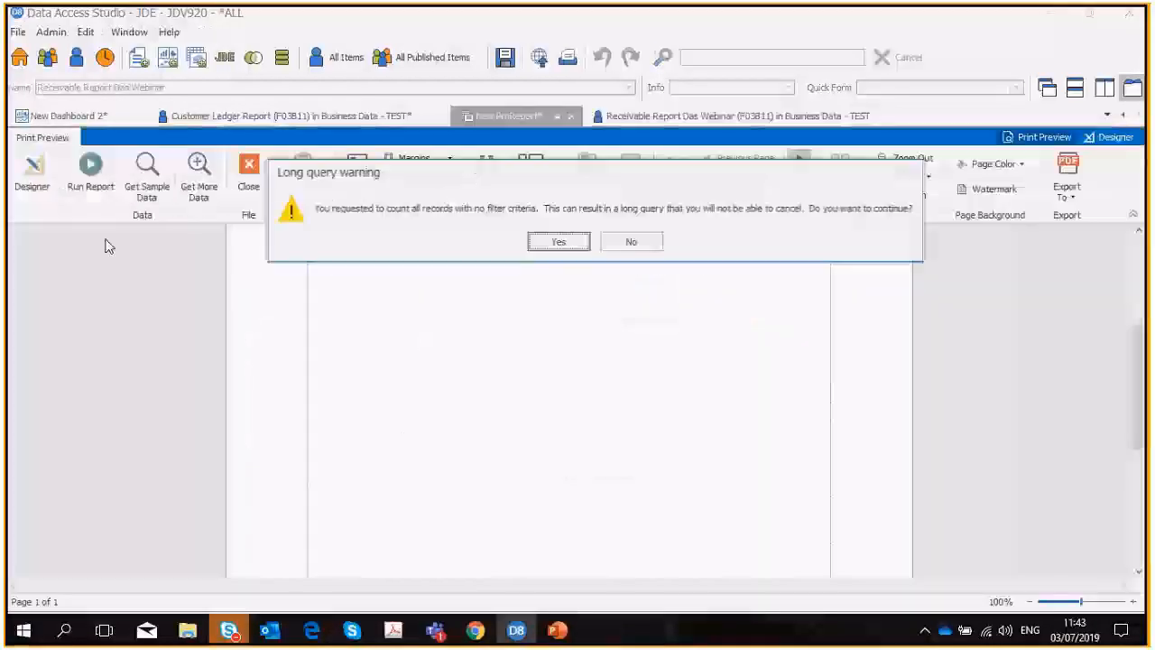
click(557, 251)
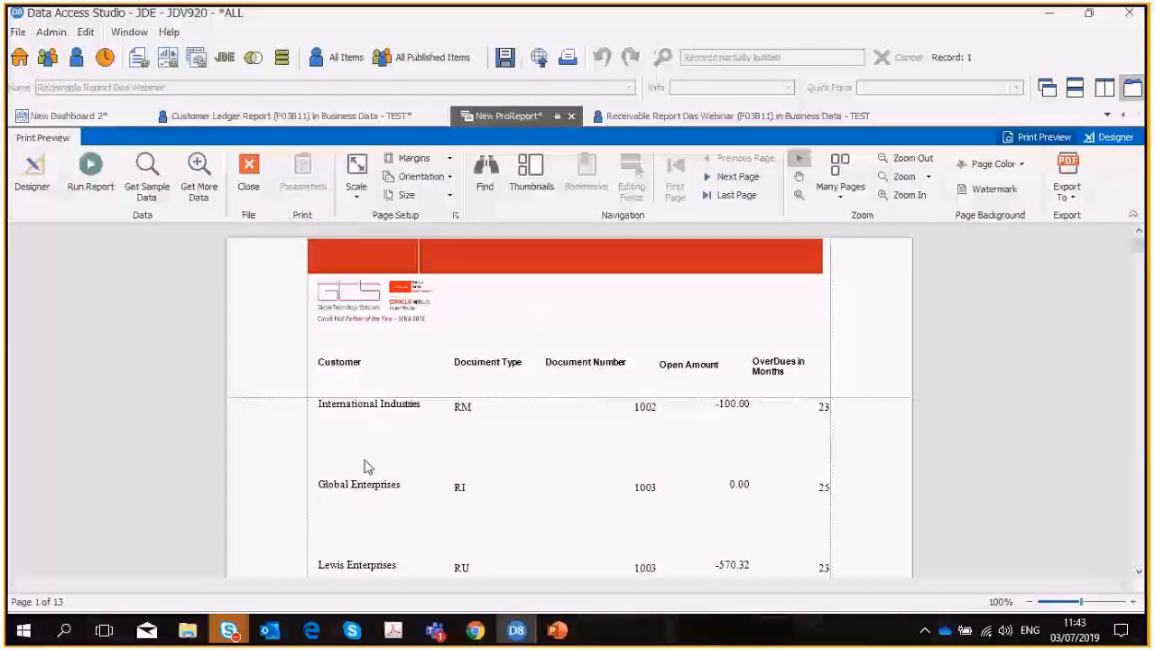
scroll(544, 390, down, 1)
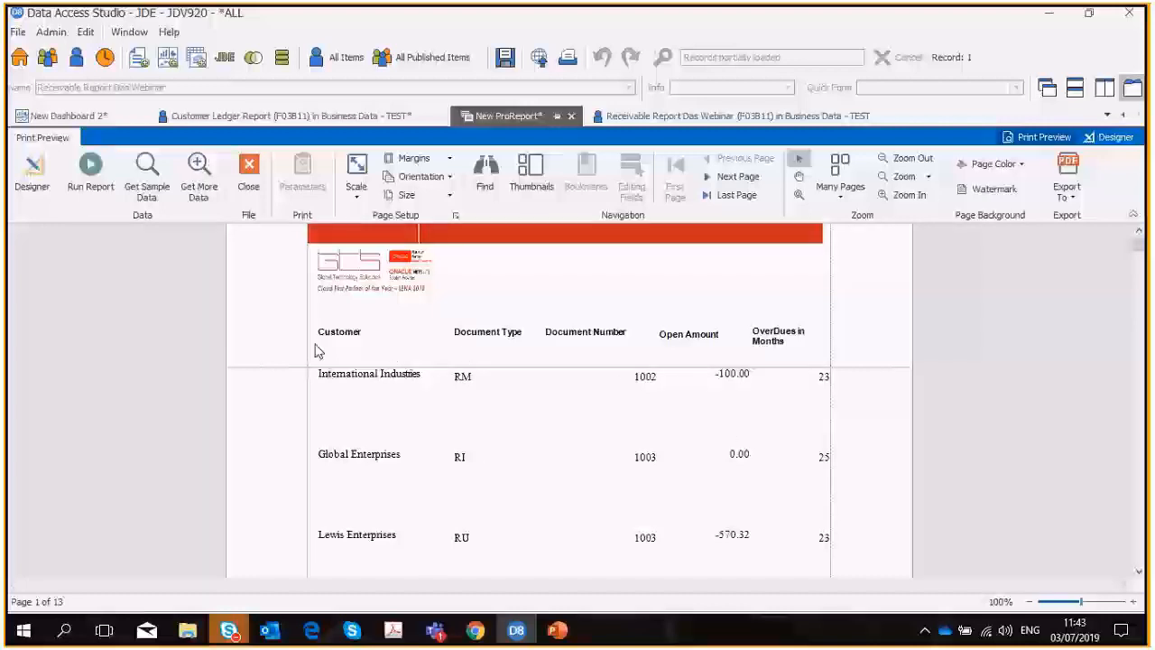
click(32, 181)
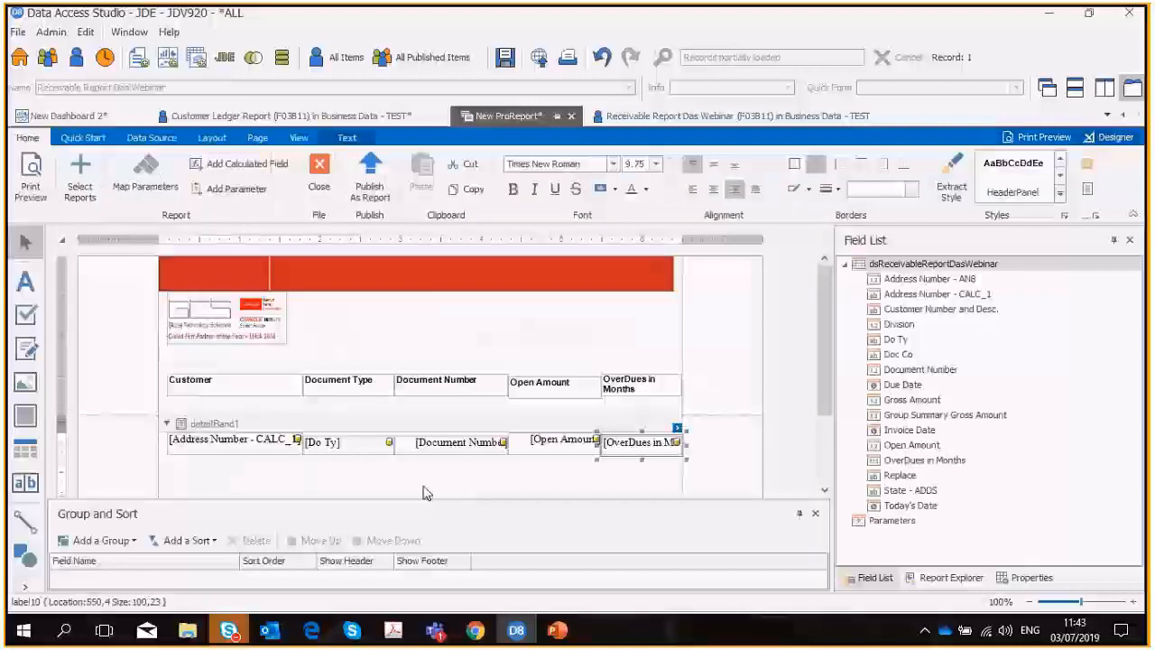
Draw a picture box about 254 by 33 in the bottom margin band and load GTS Footer.png into it.
drag(423, 497, 434, 458)
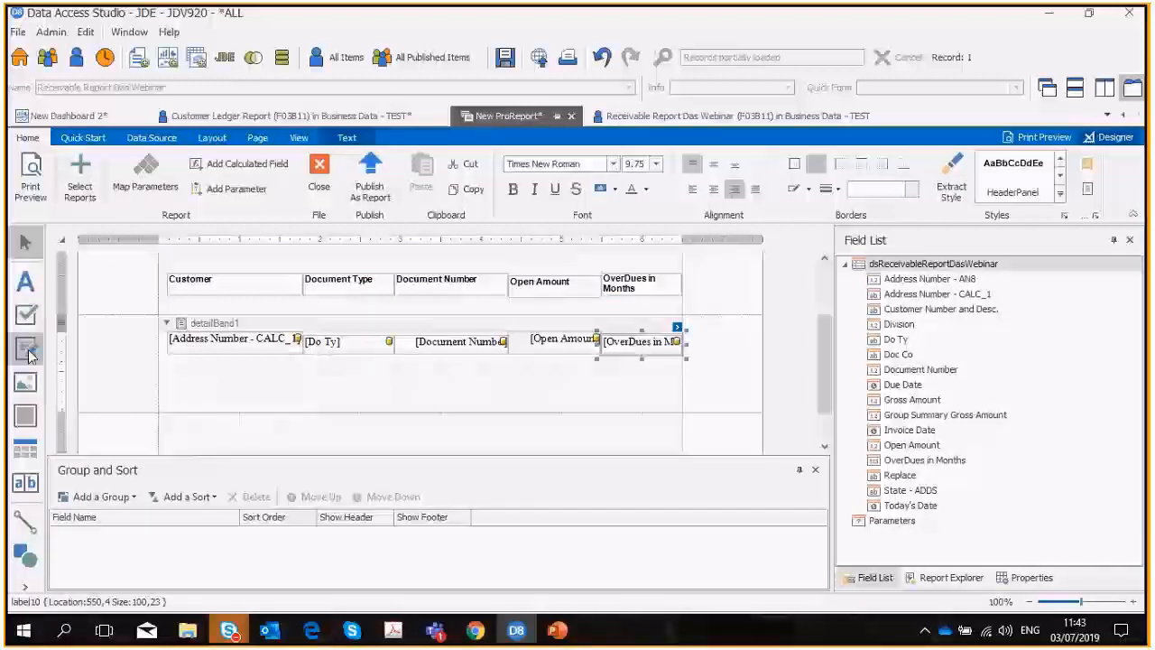
click(26, 383)
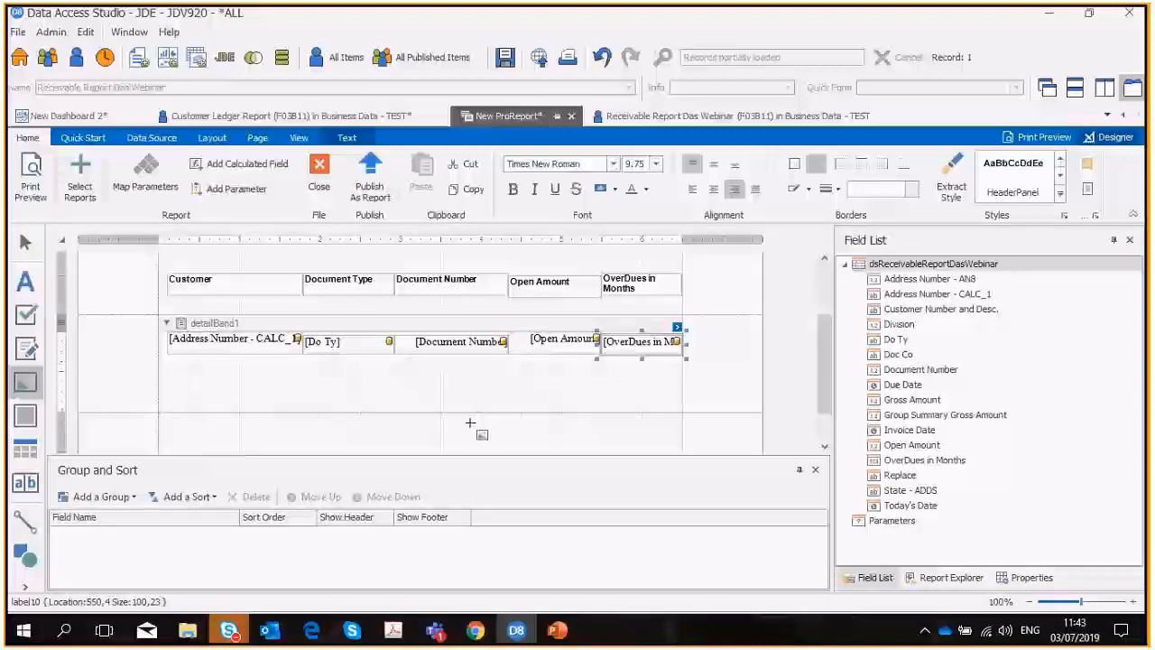
drag(469, 423, 678, 450)
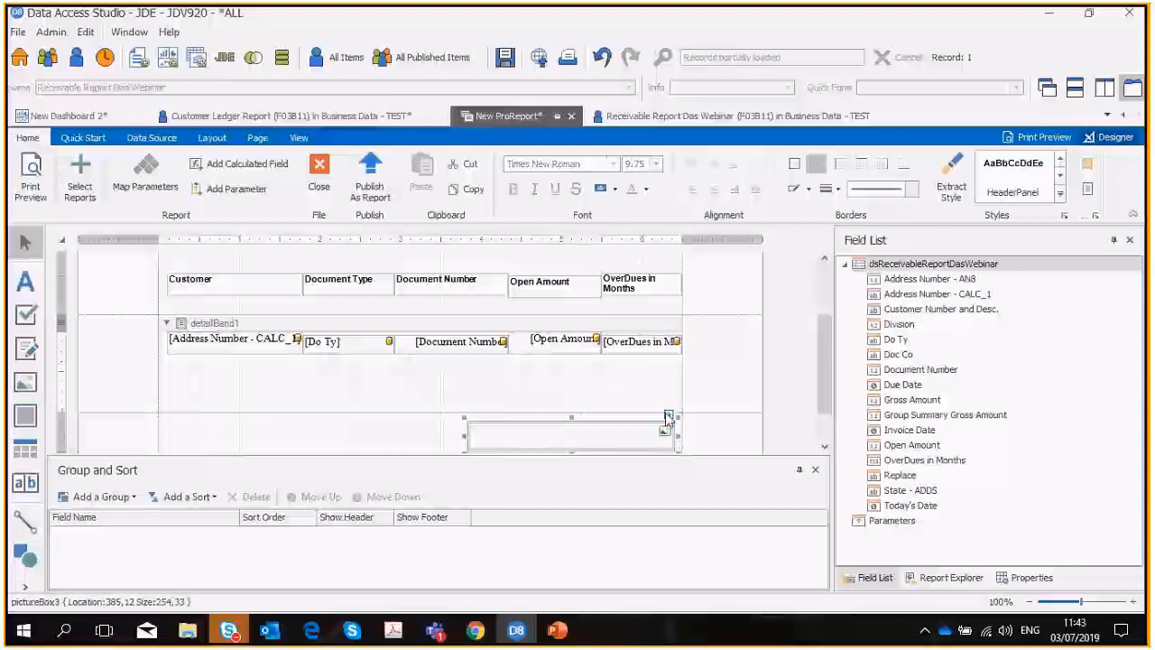
click(669, 416)
click(882, 445)
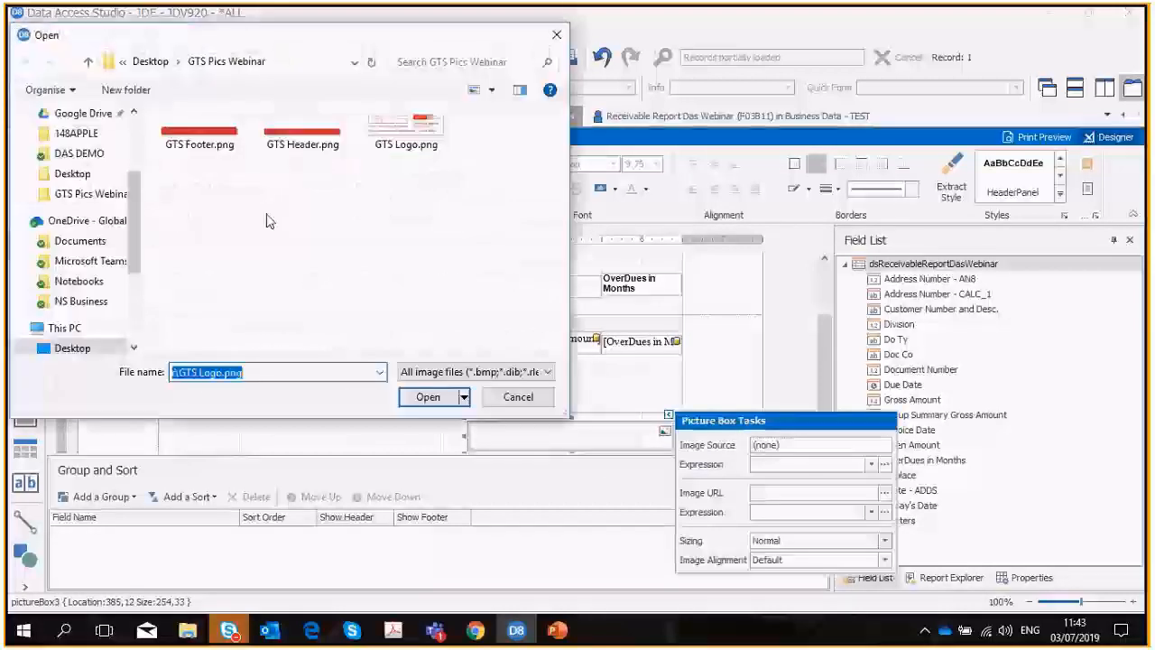
click(200, 136)
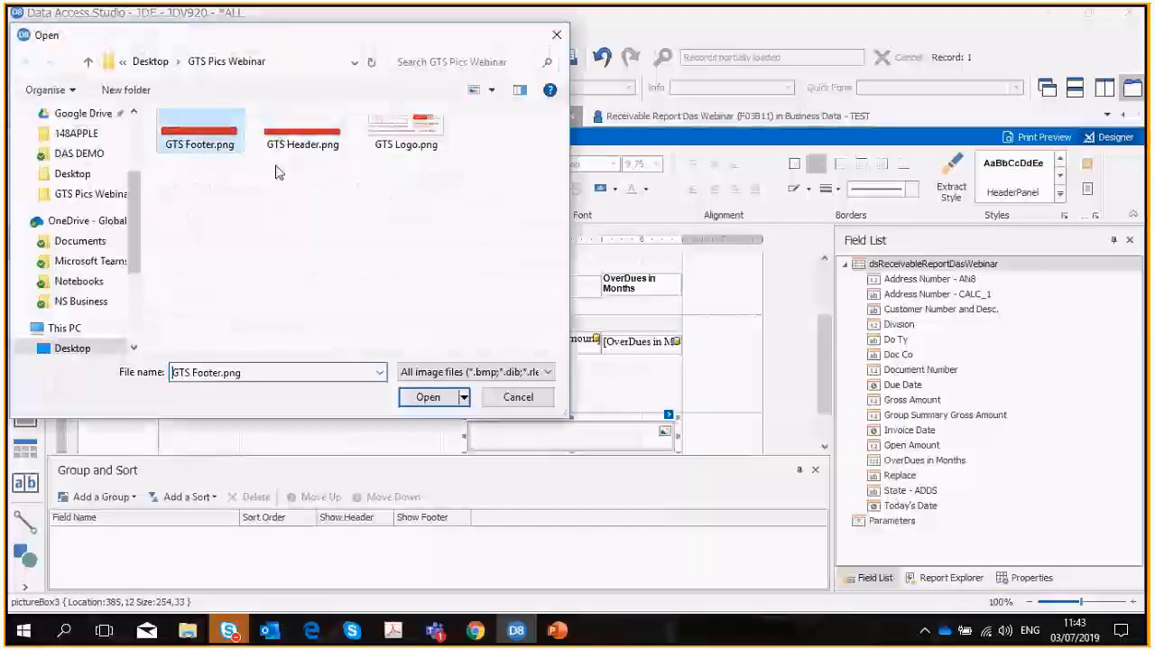
click(428, 397)
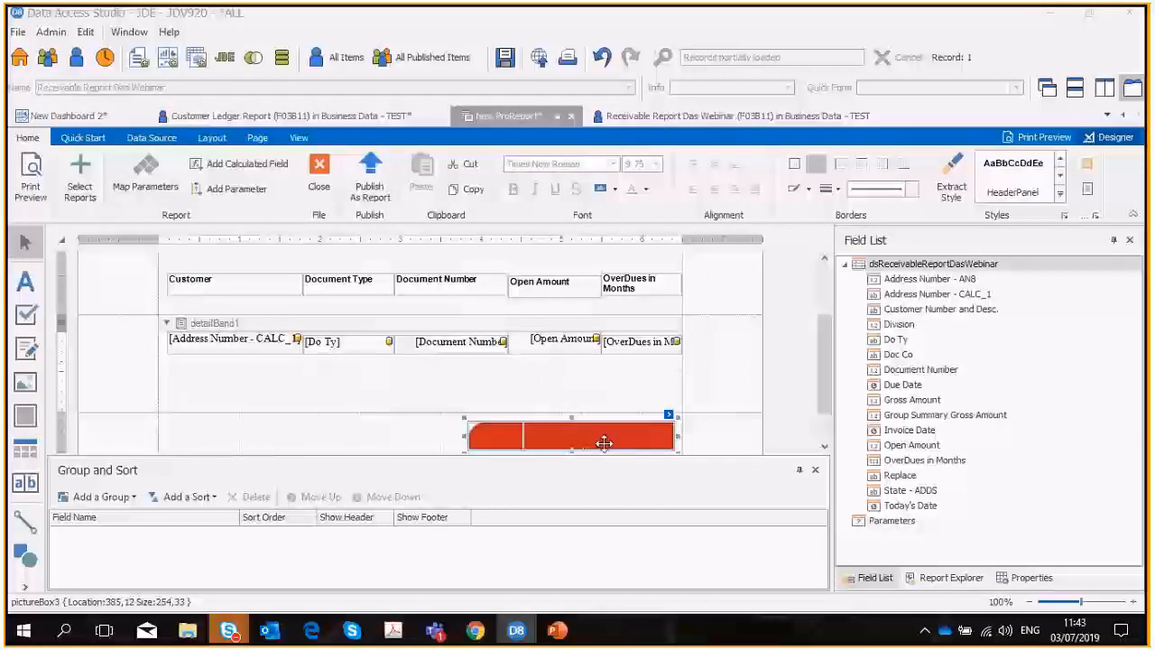
Set the footer picture's sizing to Stretch Image and move it up to the upper edge of the bottom margin band.
click(1025, 579)
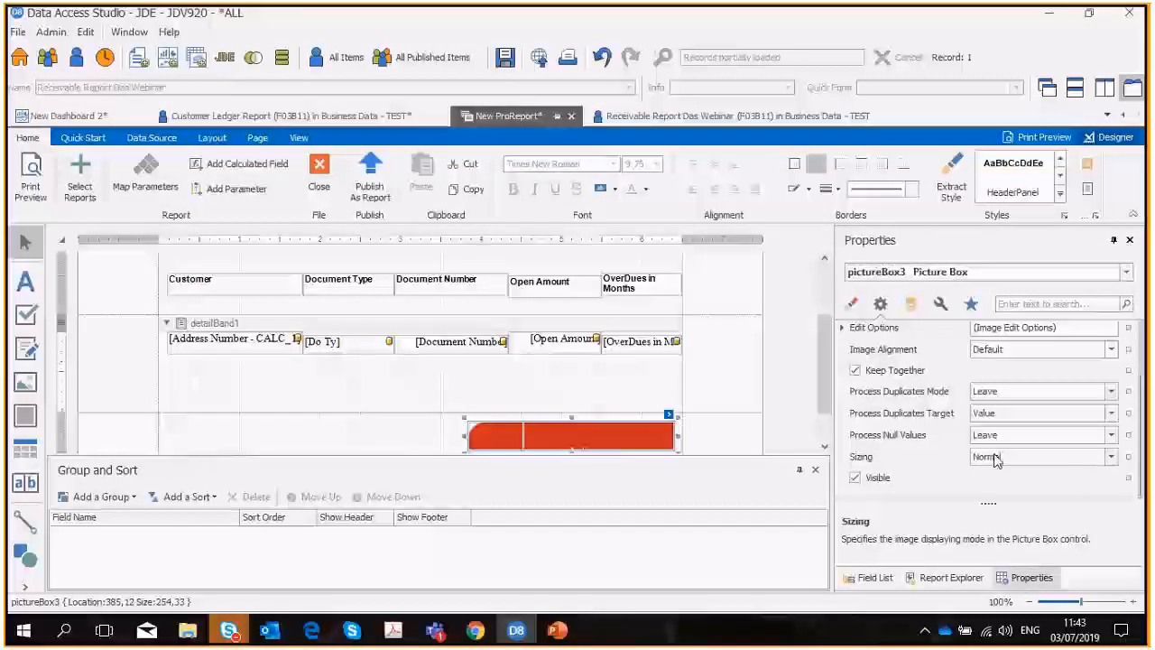
click(1111, 457)
click(1016, 488)
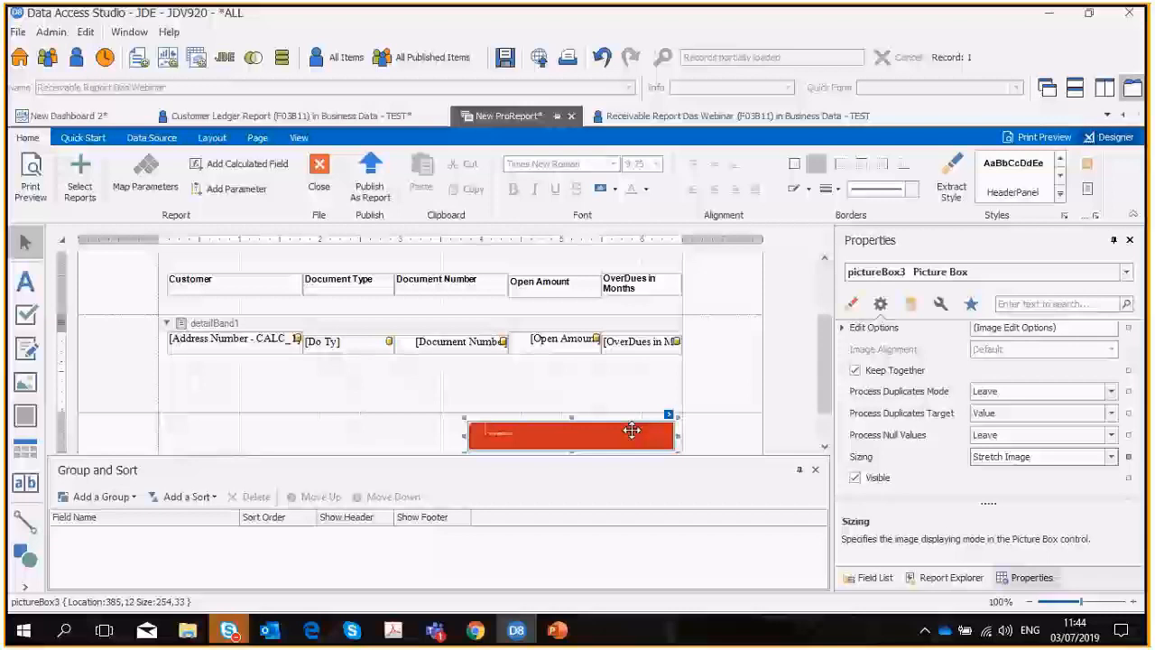
drag(632, 431, 632, 421)
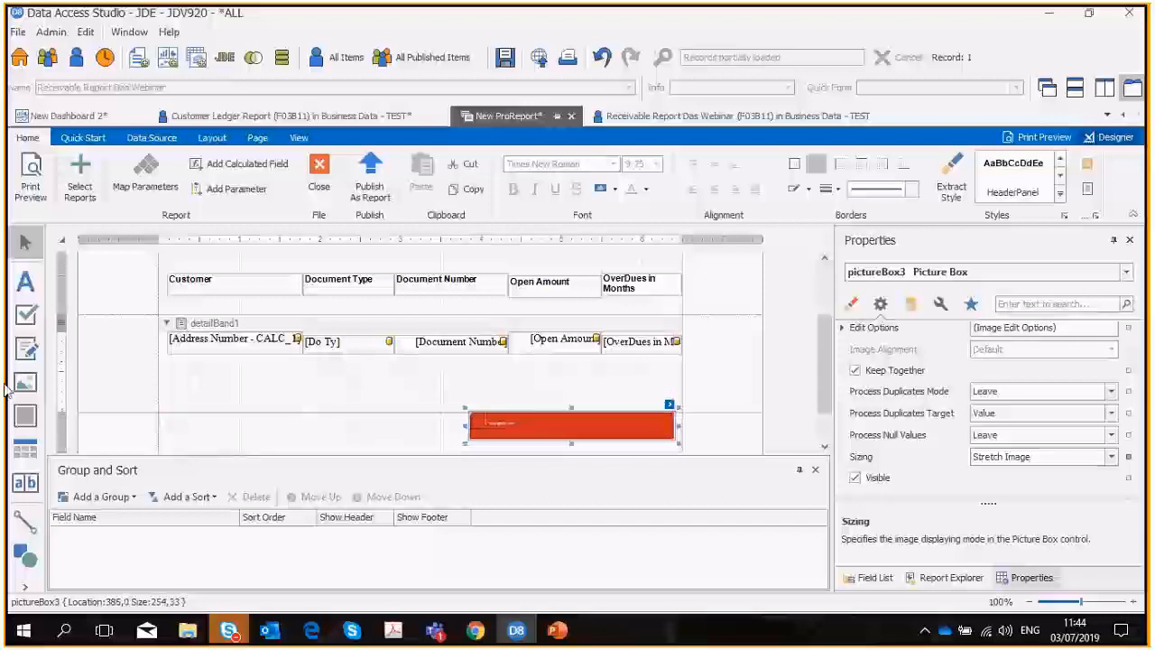
click(27, 586)
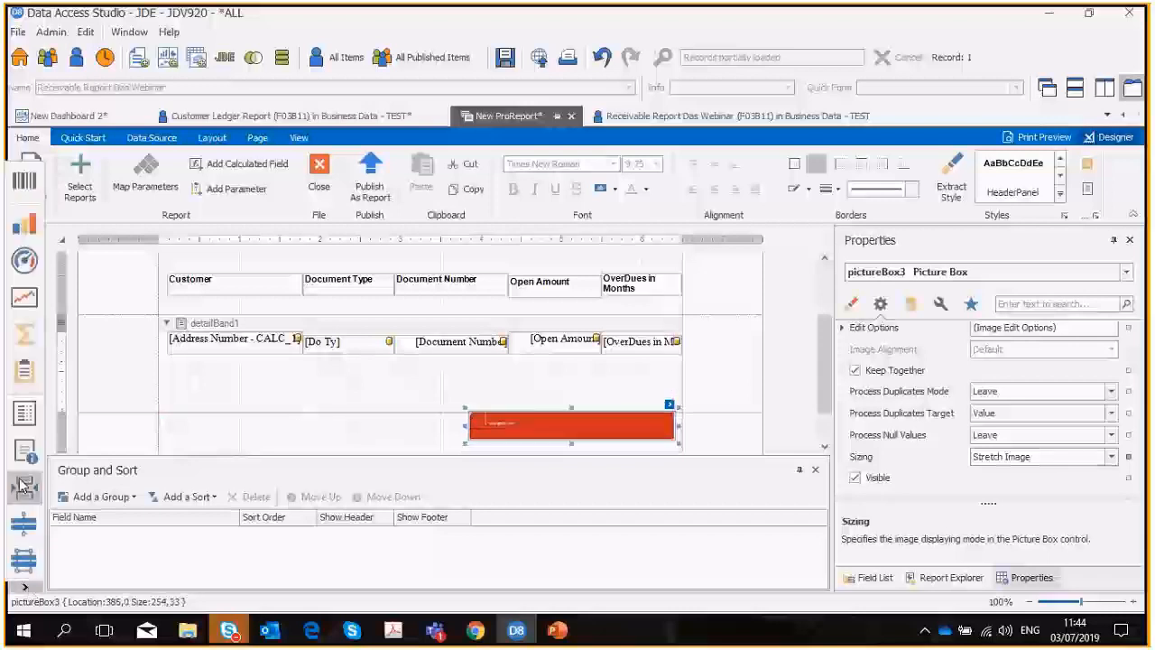
click(25, 492)
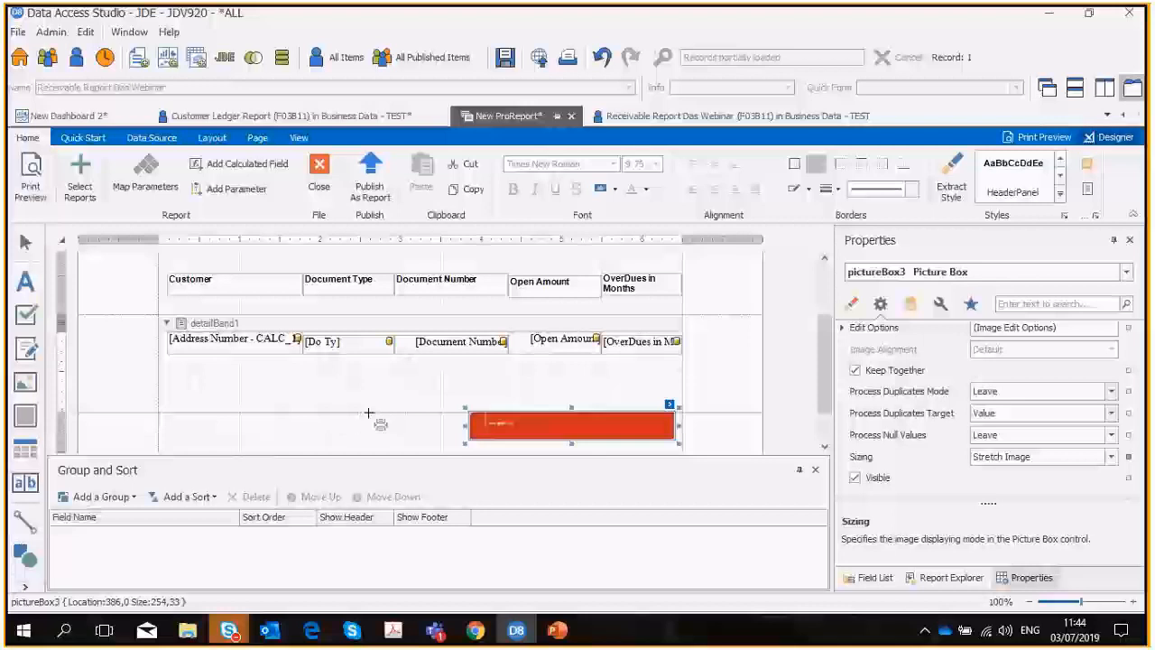
drag(368, 414, 400, 440)
click(382, 439)
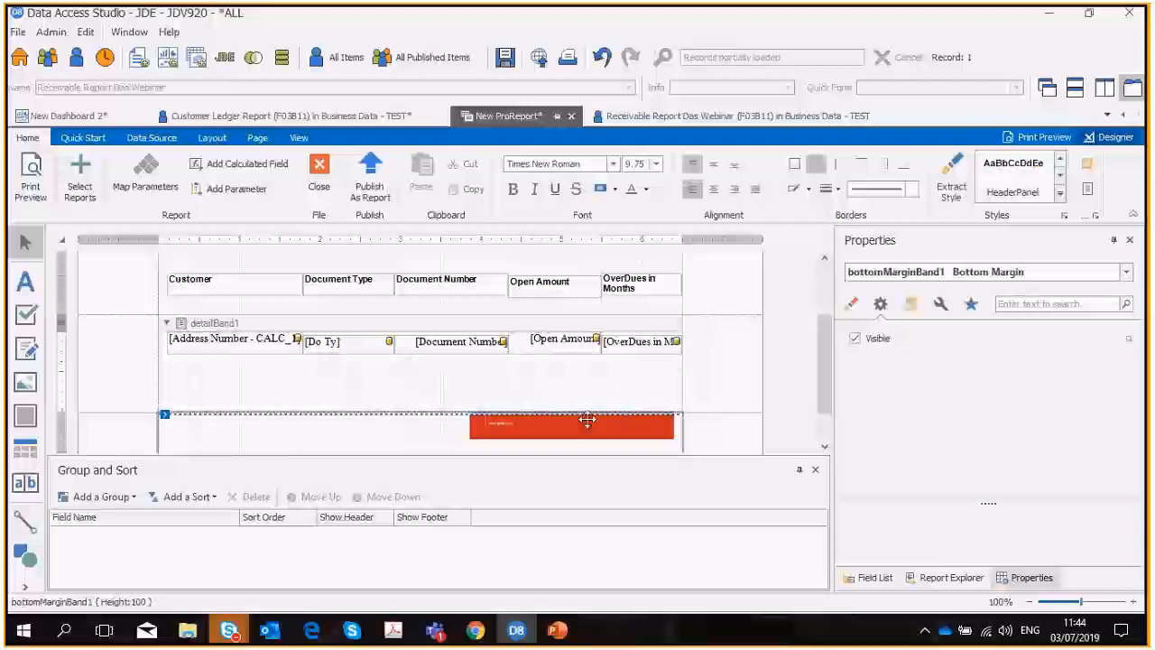
click(367, 400)
click(350, 435)
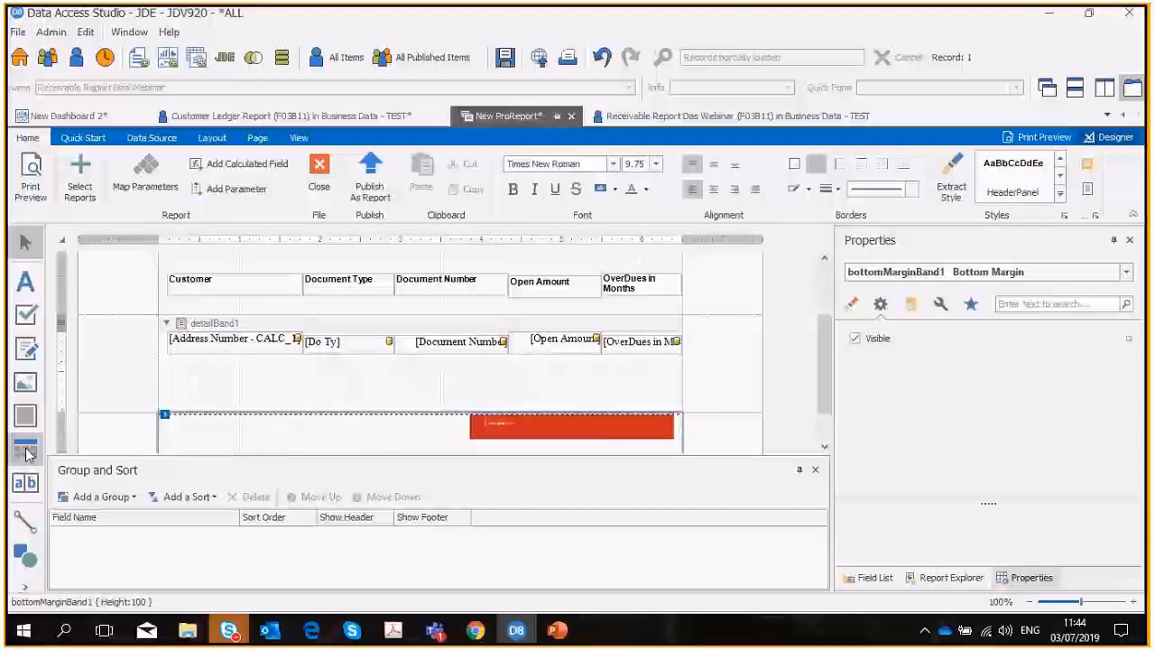
click(28, 587)
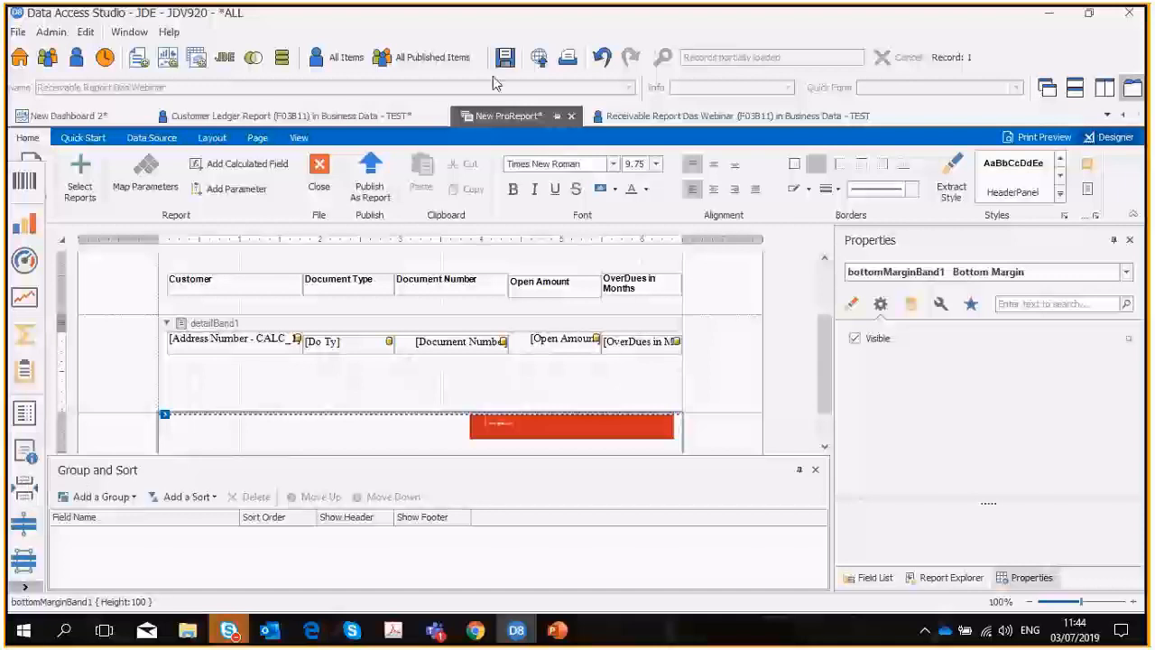
click(602, 57)
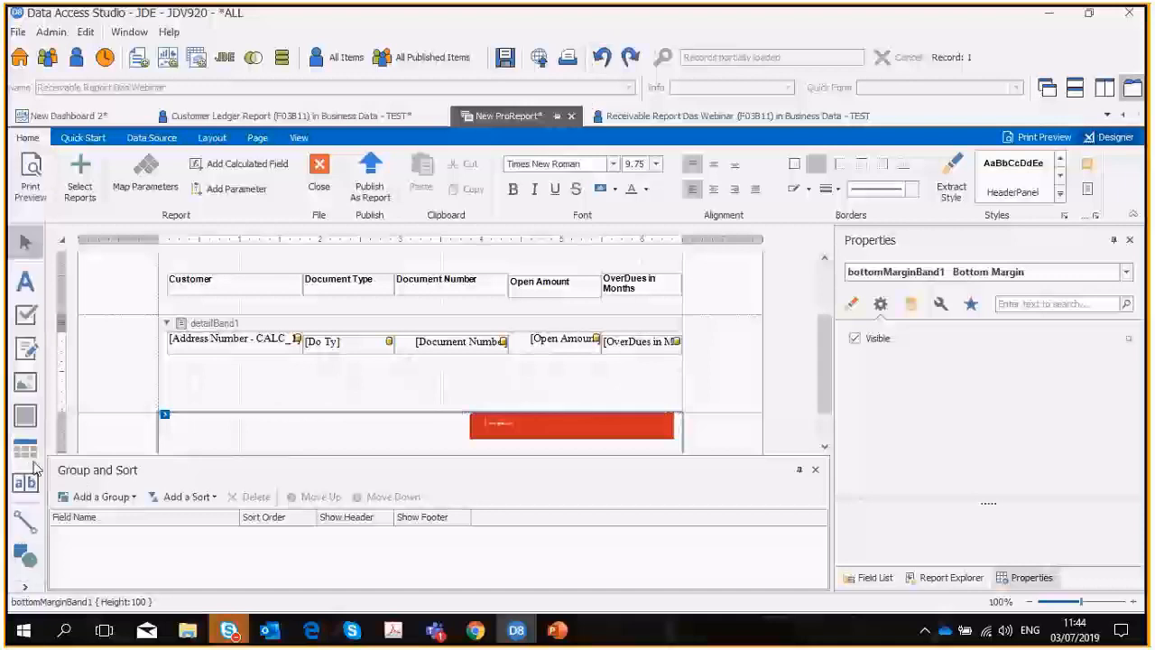
Add a Page Info control beside the footer picture in the bottom margin band and centre its text.
click(26, 586)
drag(25, 452, 398, 436)
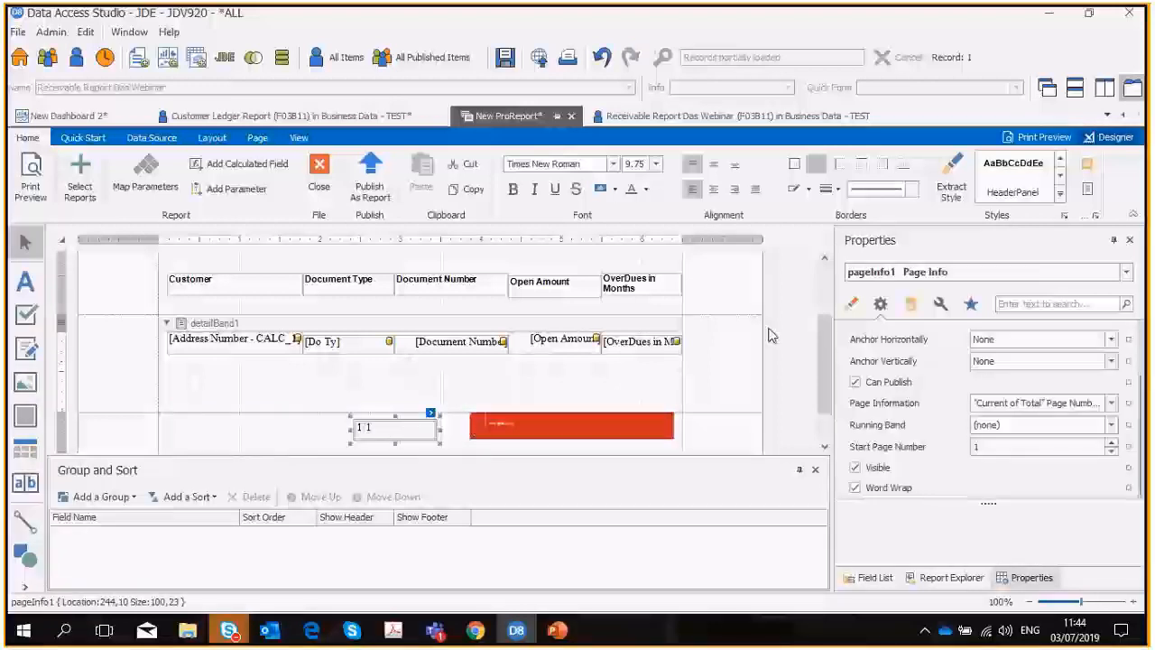
click(714, 191)
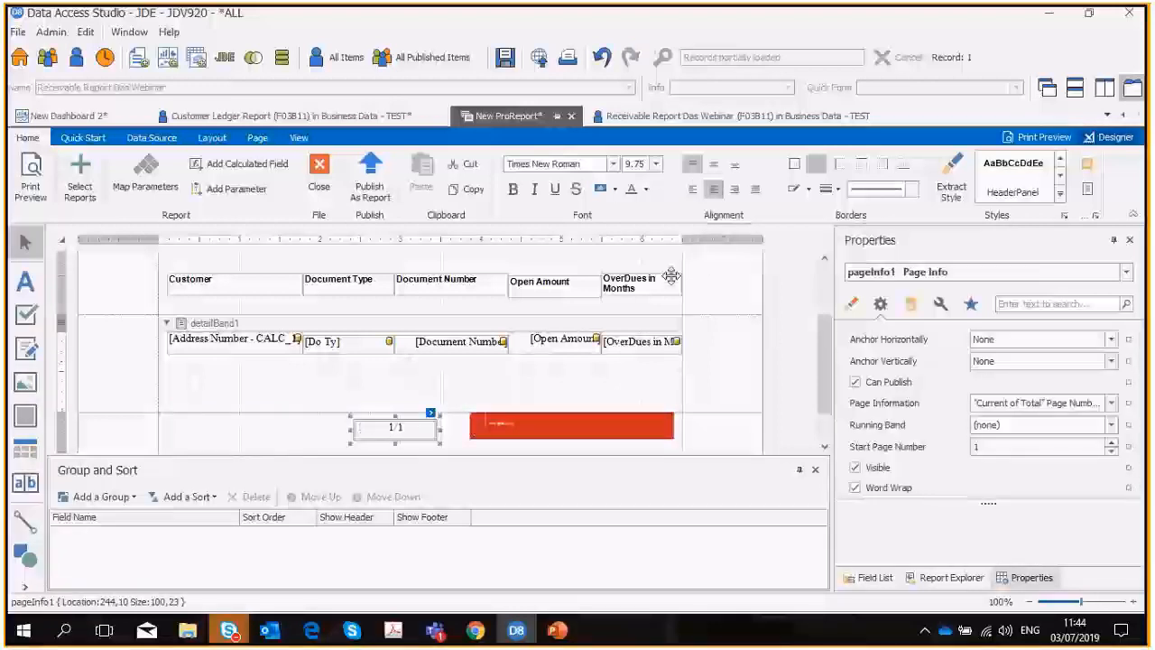
Check the page number and footer picture in print preview and return to the designer.
scroll(335, 383, up, 3)
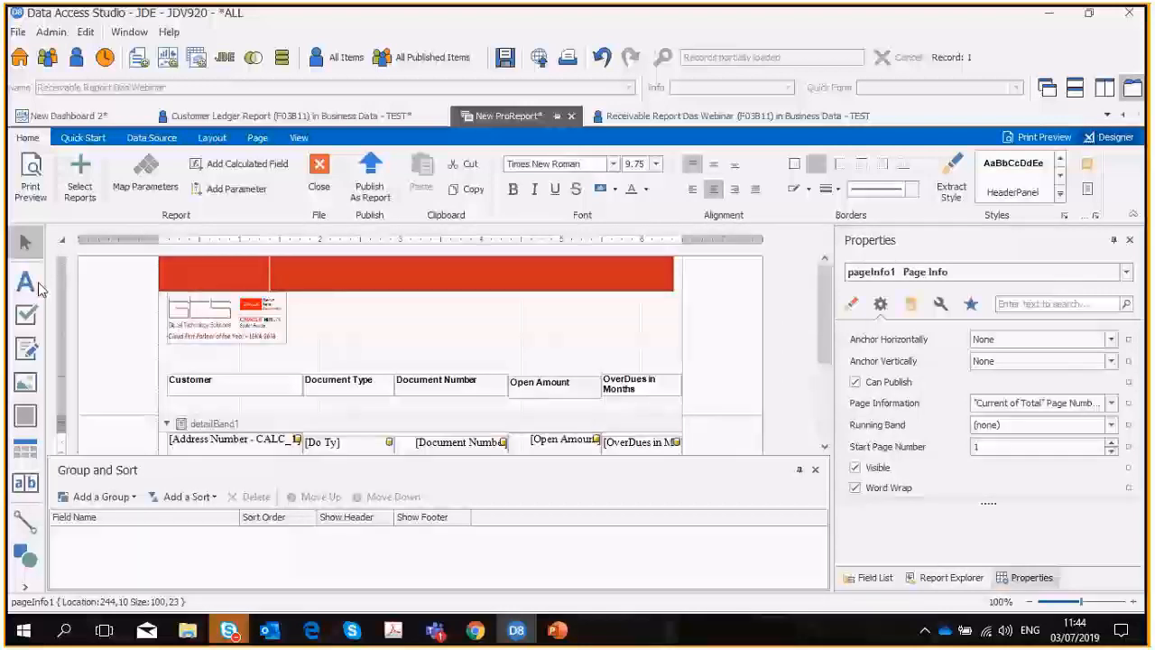
click(31, 180)
scroll(583, 412, down, 3)
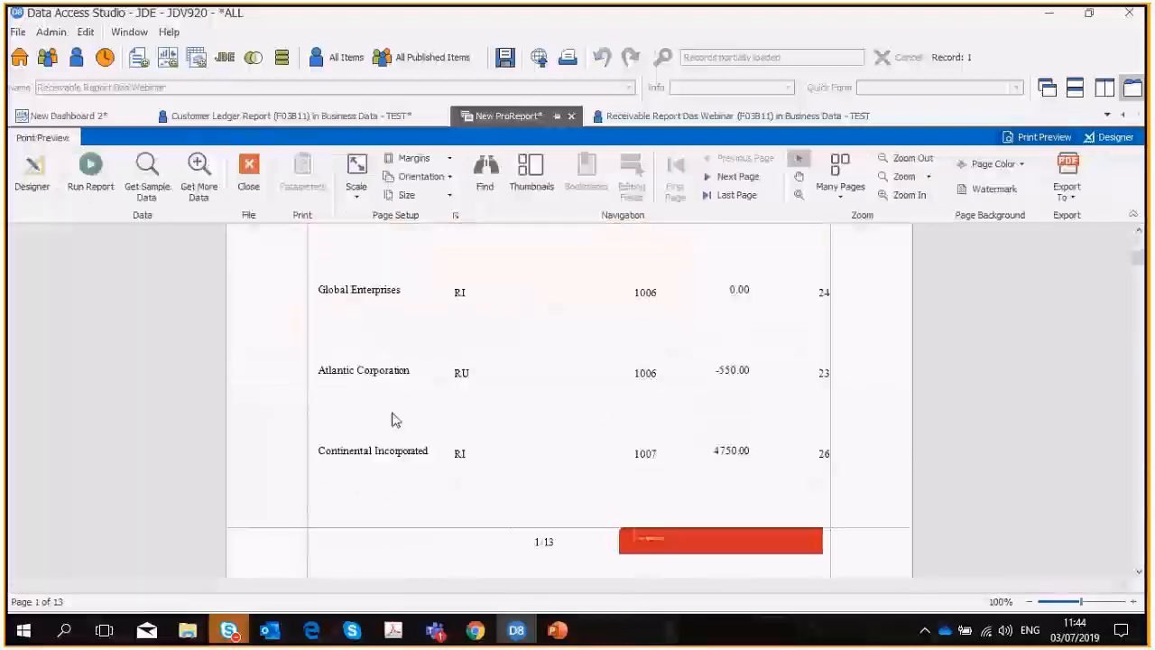
click(31, 180)
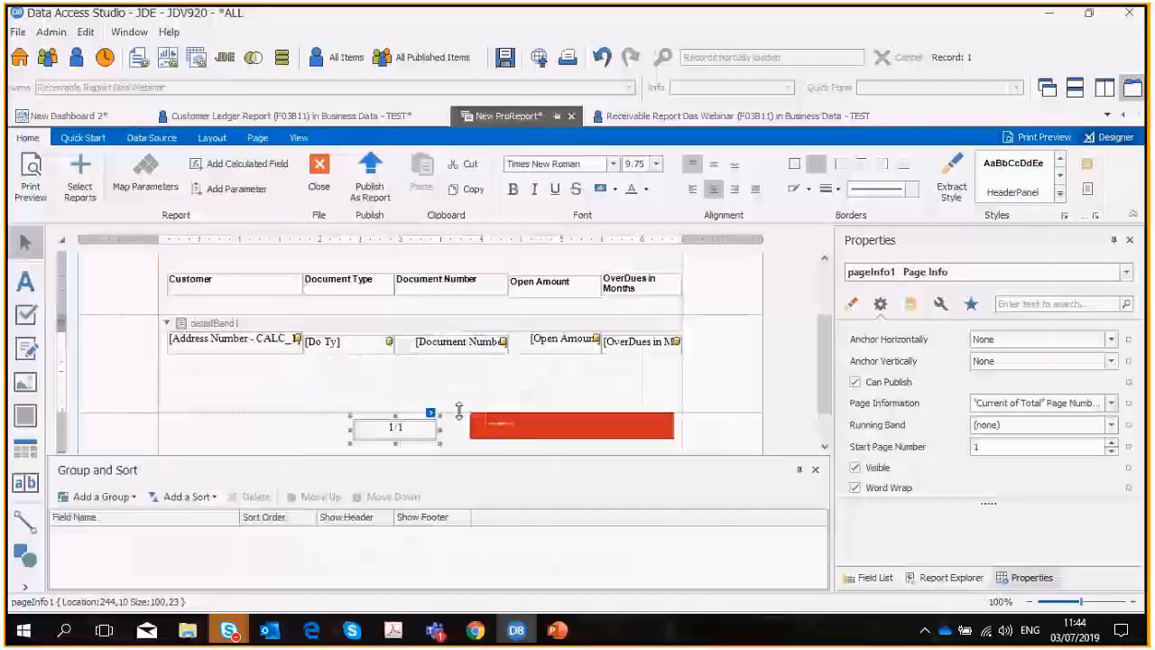
Shrink the detail band to its fields and the bottom margin to the footer, aligning the footer picture with the page margin and raising the page number.
drag(459, 411, 458, 359)
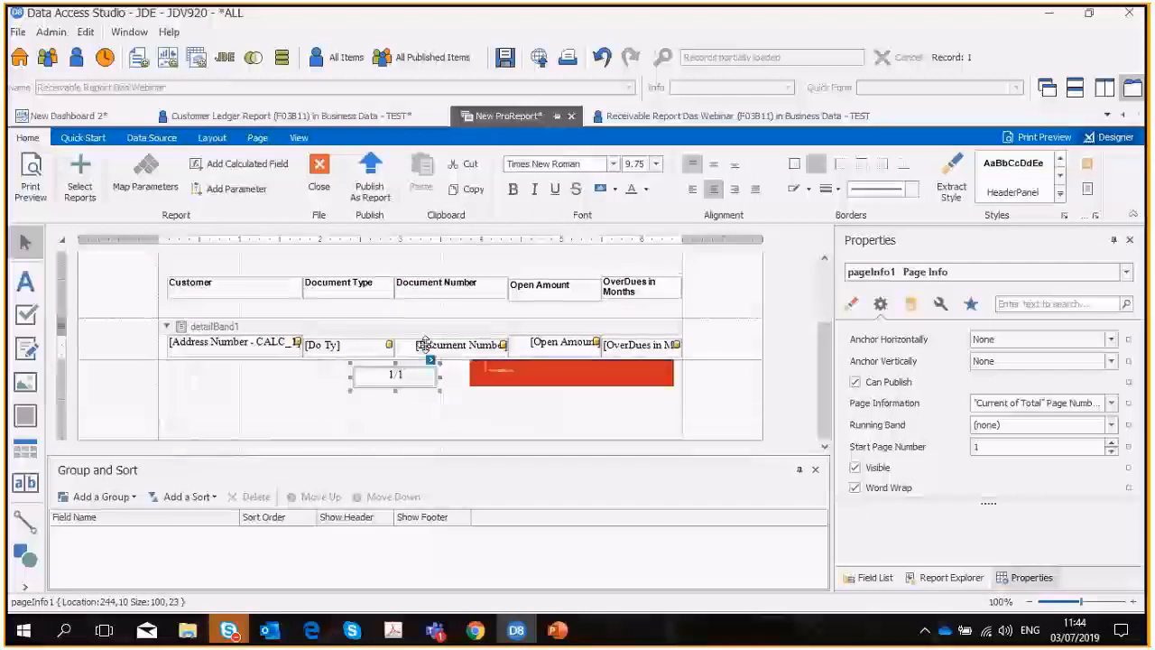
click(632, 349)
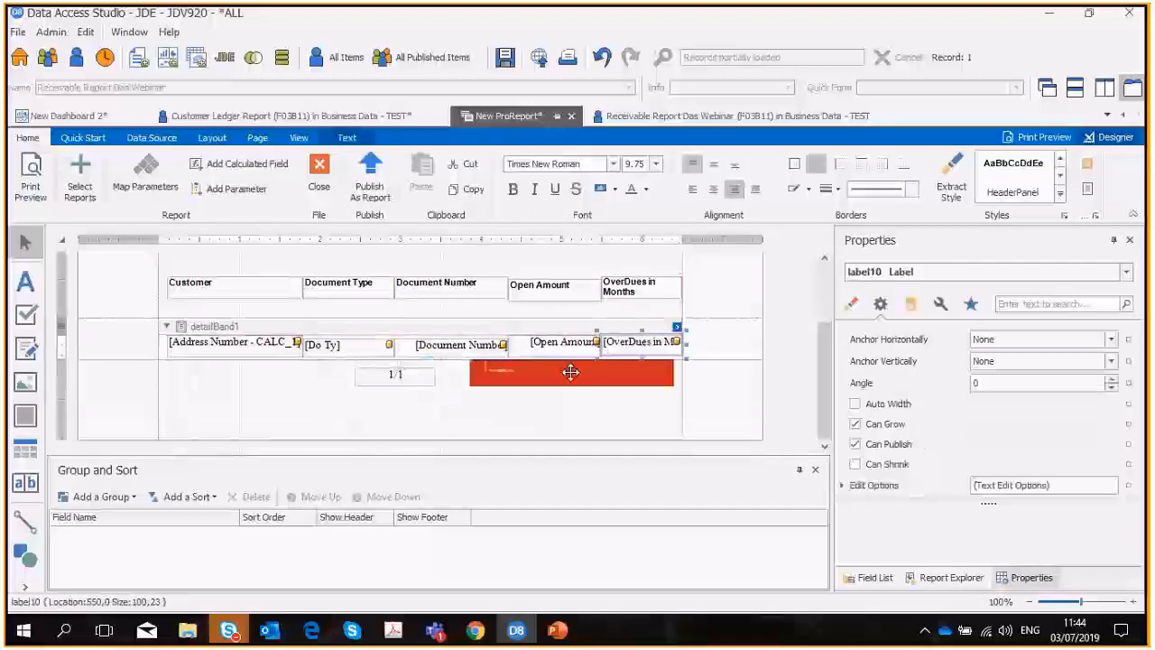
click(598, 369)
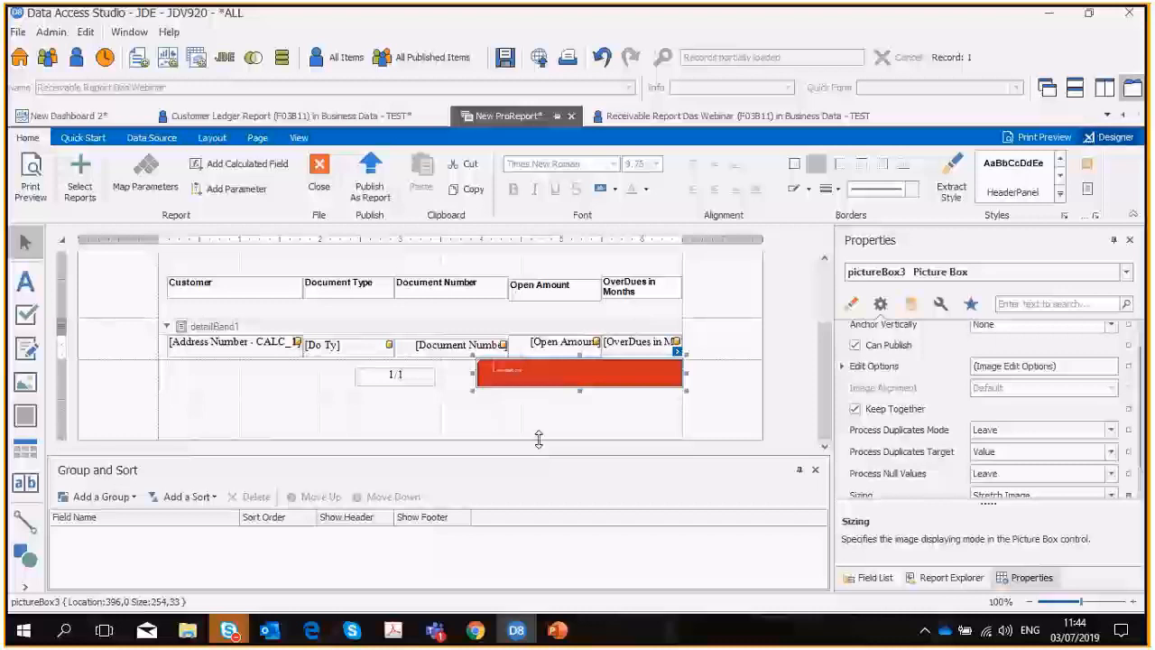
drag(539, 439, 540, 406)
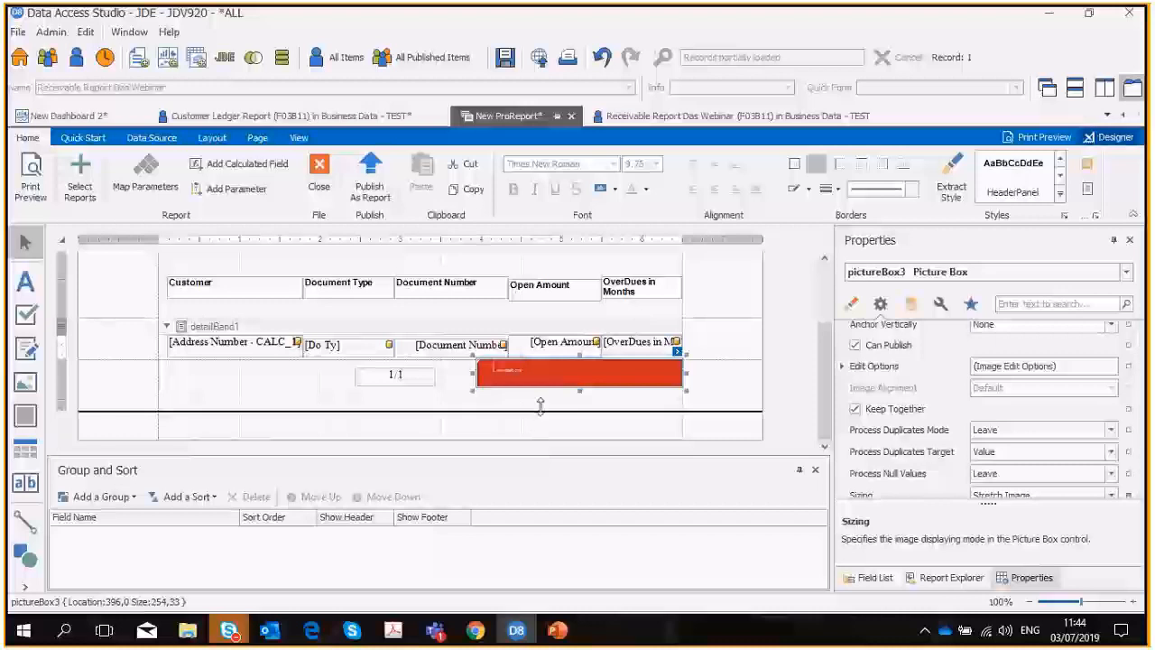
click(410, 417)
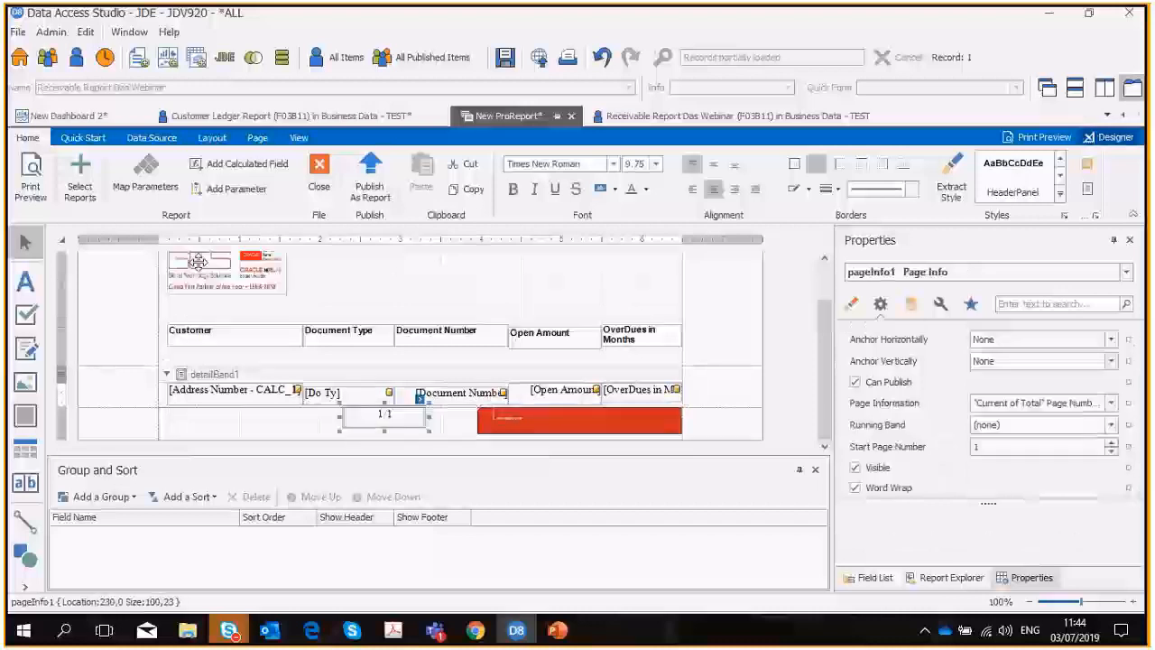
Preview the ProReport with the tightened row spacing and return to the designer.
click(30, 176)
scroll(707, 479, down, 3)
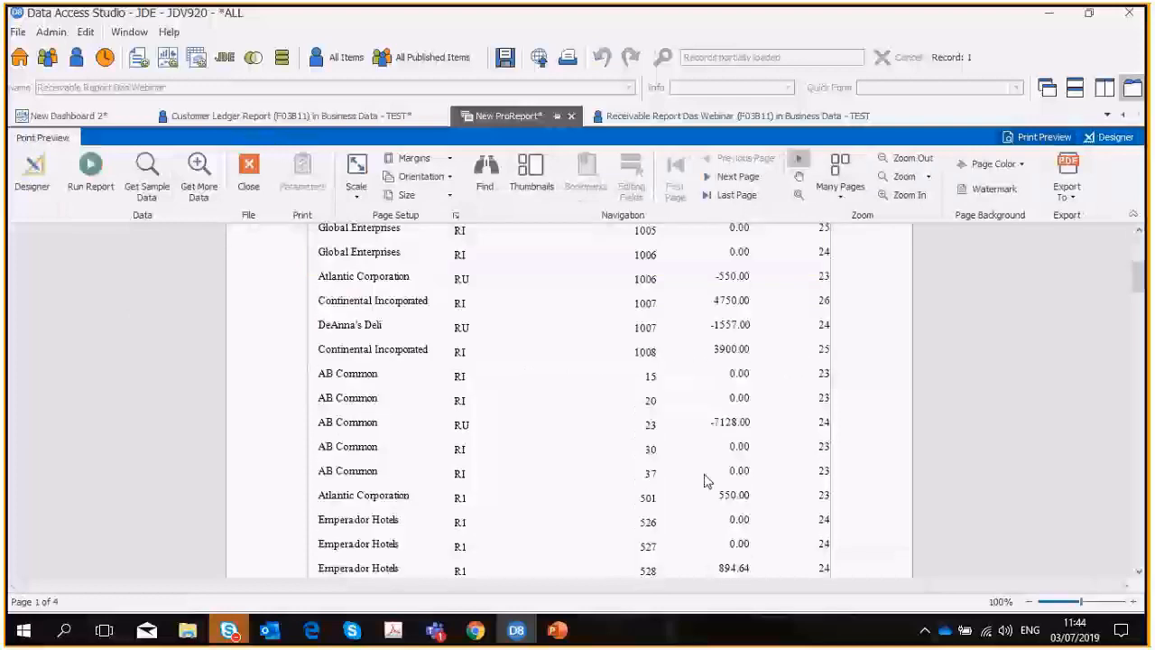
scroll(665, 459, up, 3)
click(32, 176)
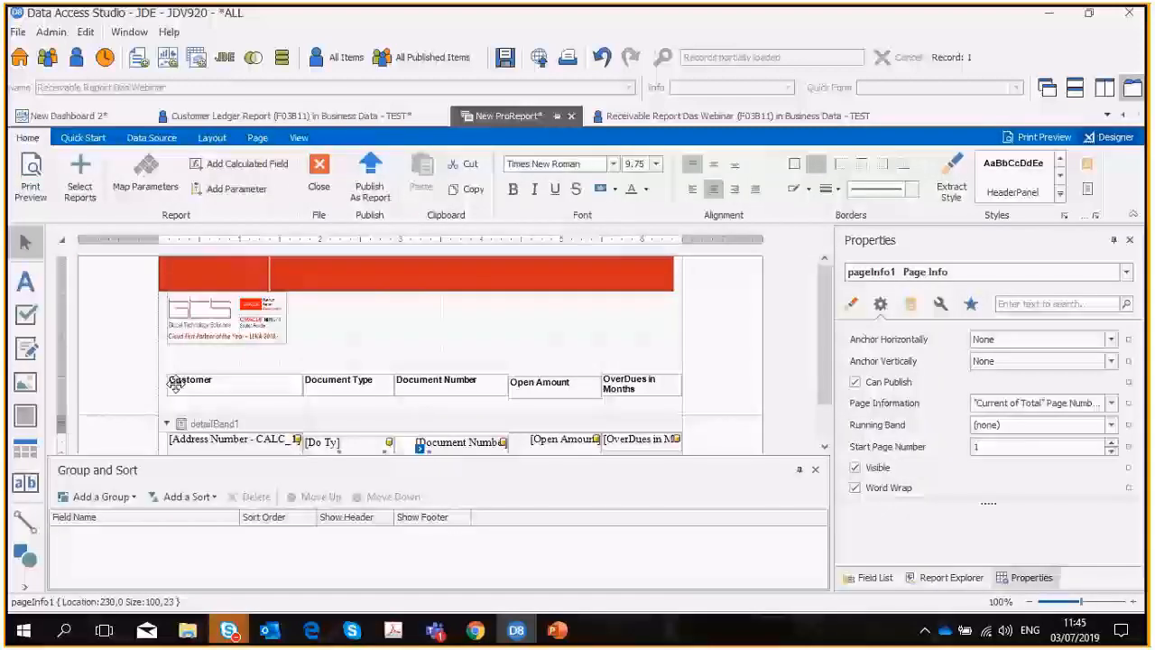
Generate group summaries and delete the Do Ty, Group Summary Gross Amount, Division and OverDues in Months labels from the group footer.
click(83, 138)
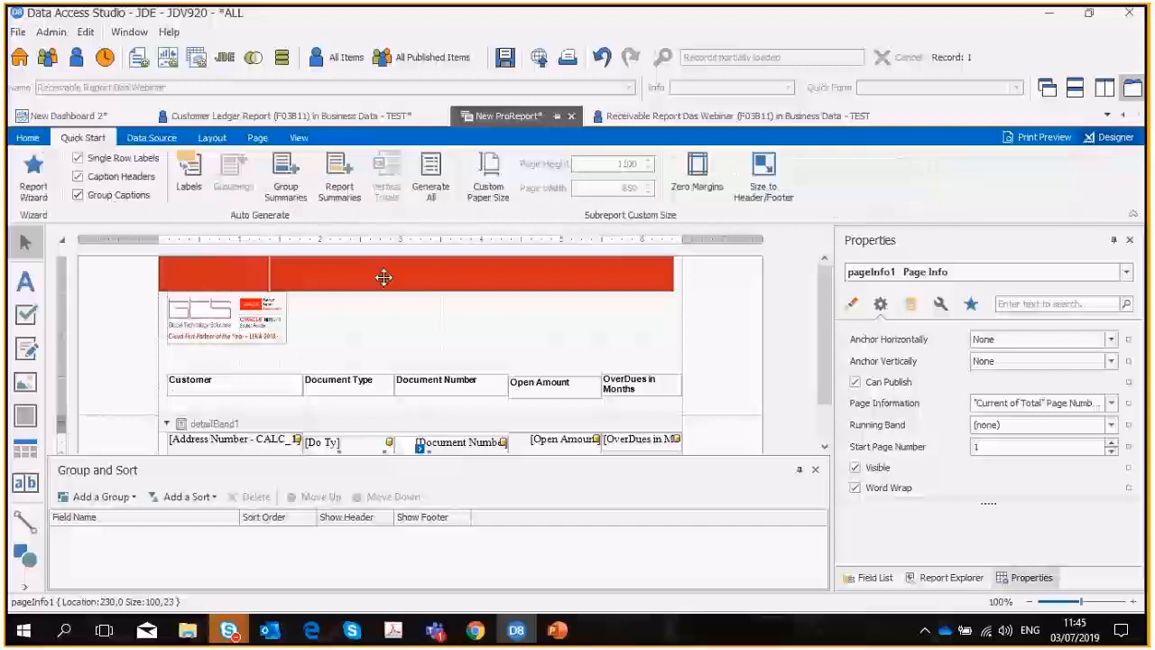
scroll(822, 366, down, 1)
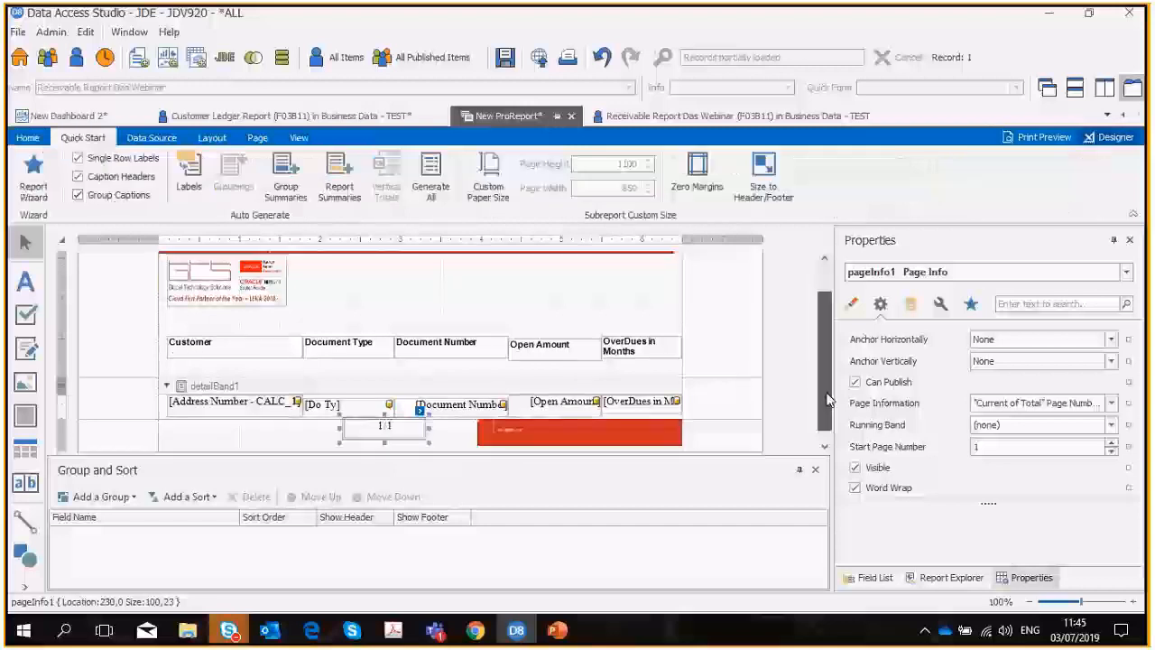
click(275, 187)
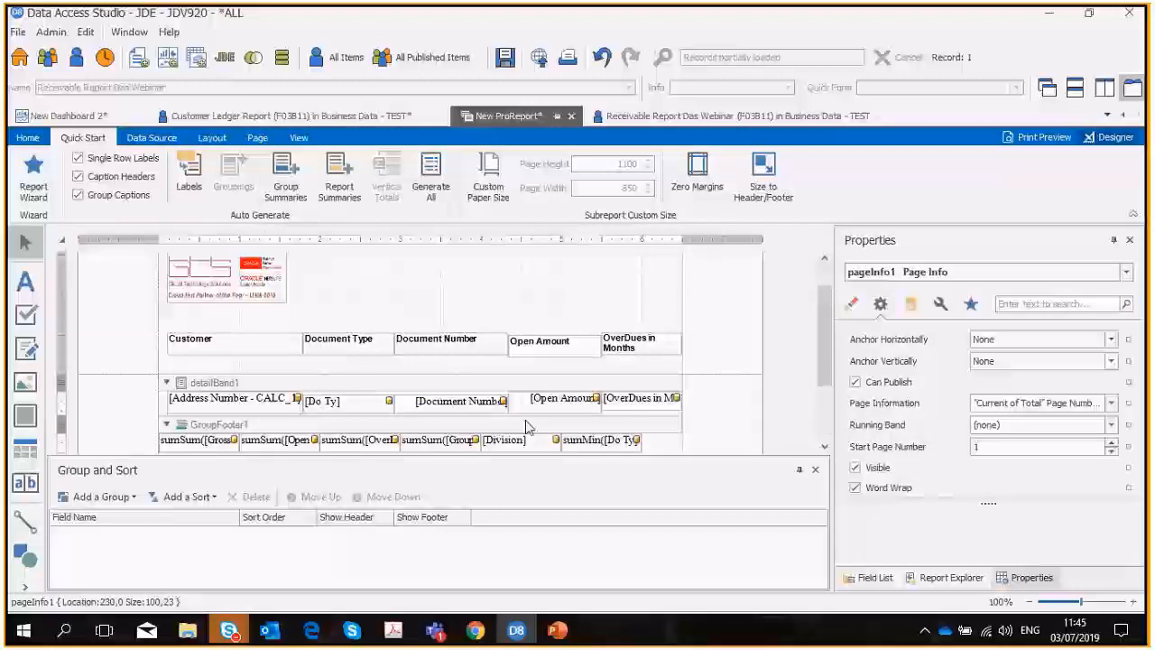
click(607, 438)
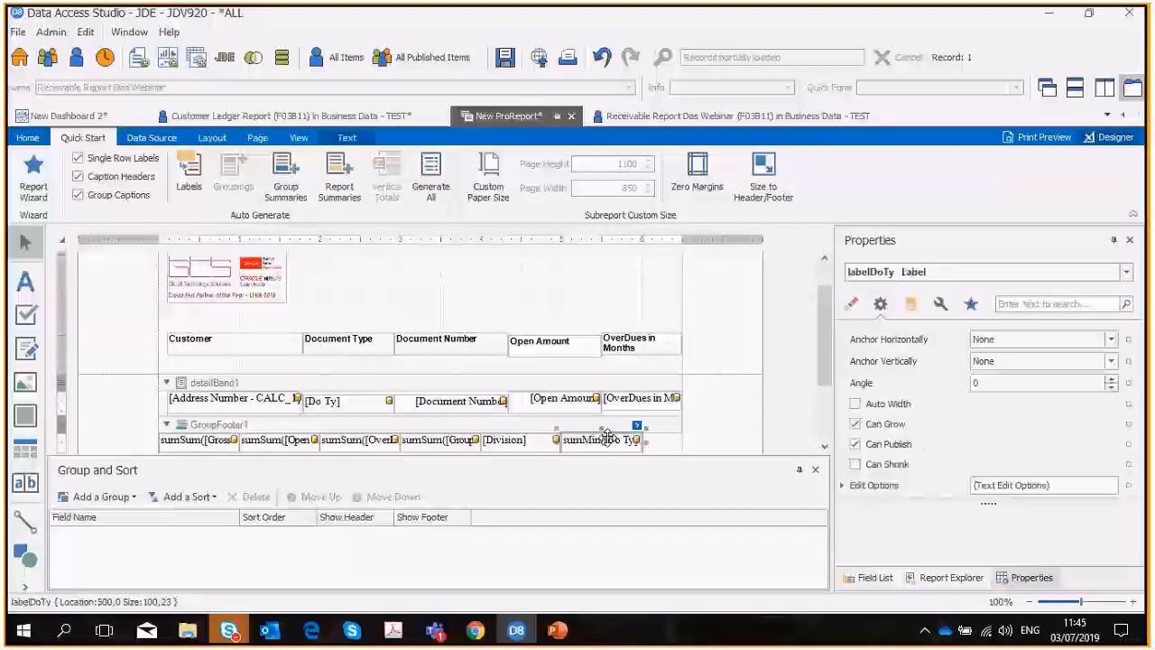
key(Delete)
click(428, 440)
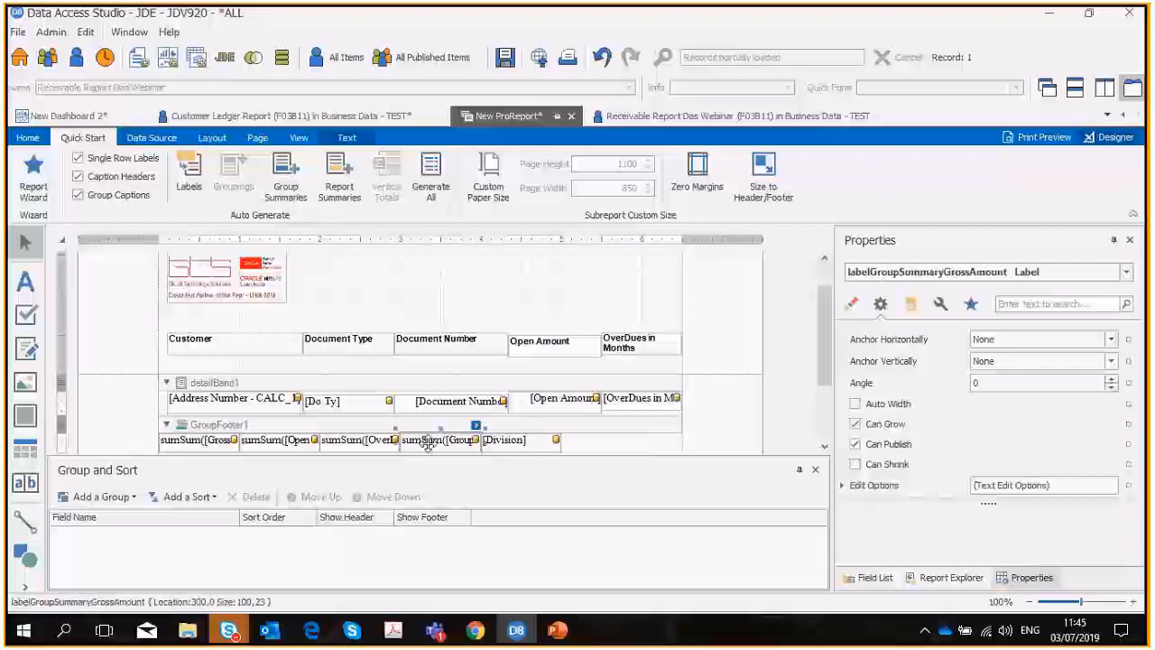
key(Delete)
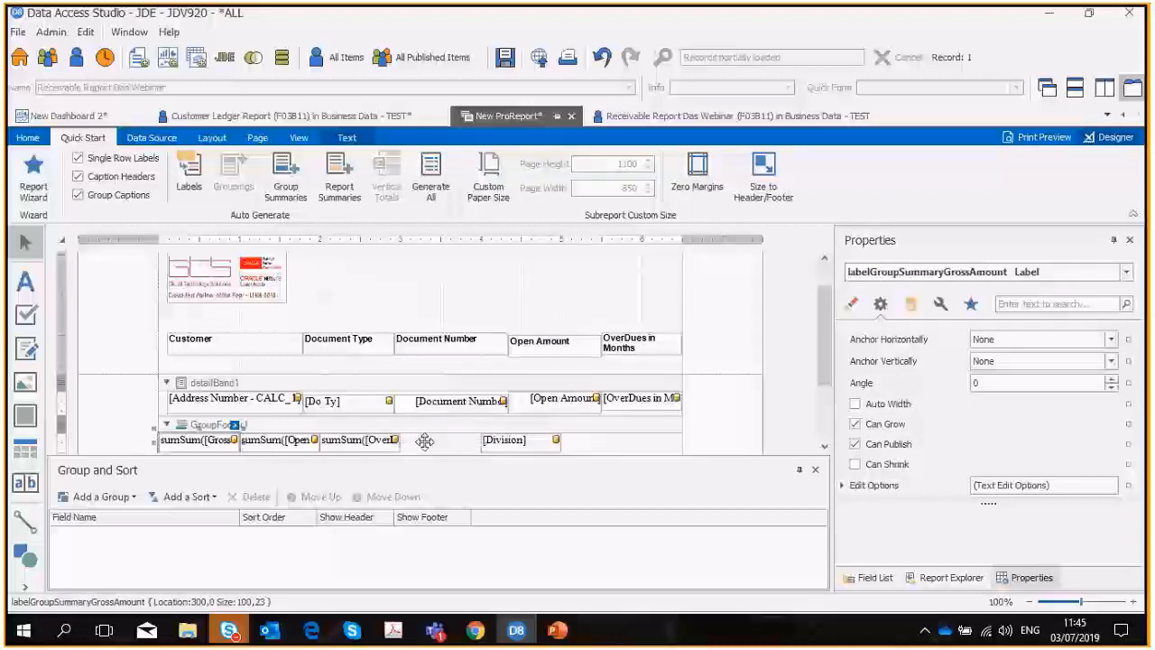
key(Delete)
click(360, 441)
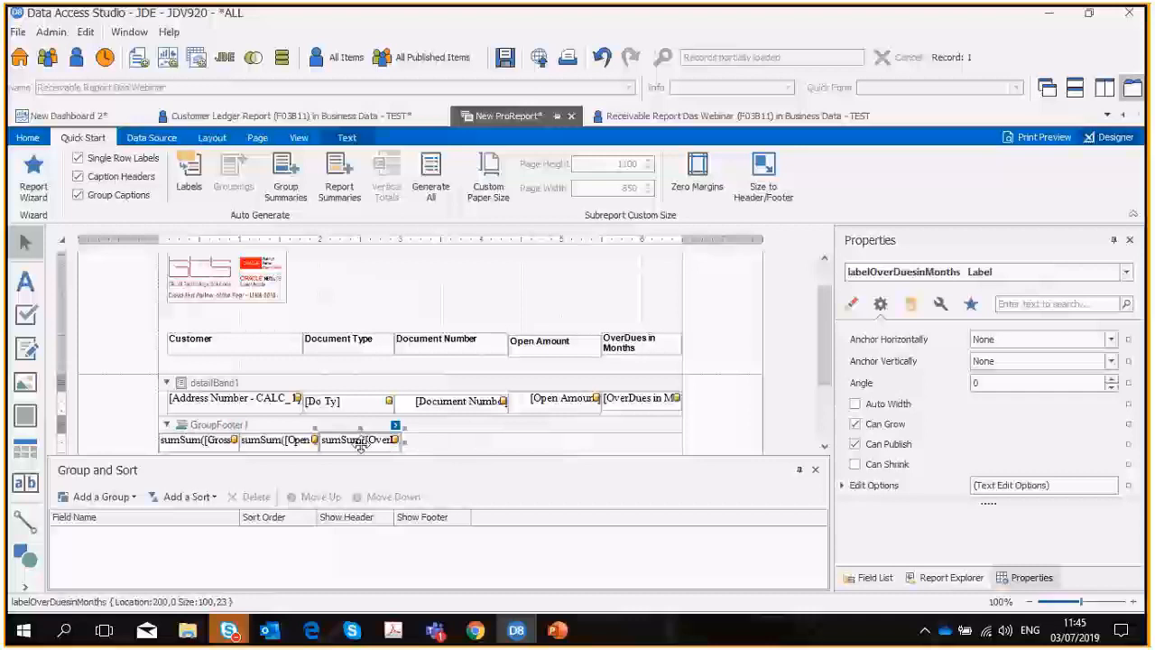
key(Delete)
Place the group footer's Open Amount sum under its column, bold and 116 wide, and delete the Gross Amount sum.
drag(284, 440, 564, 449)
click(215, 441)
key(Delete)
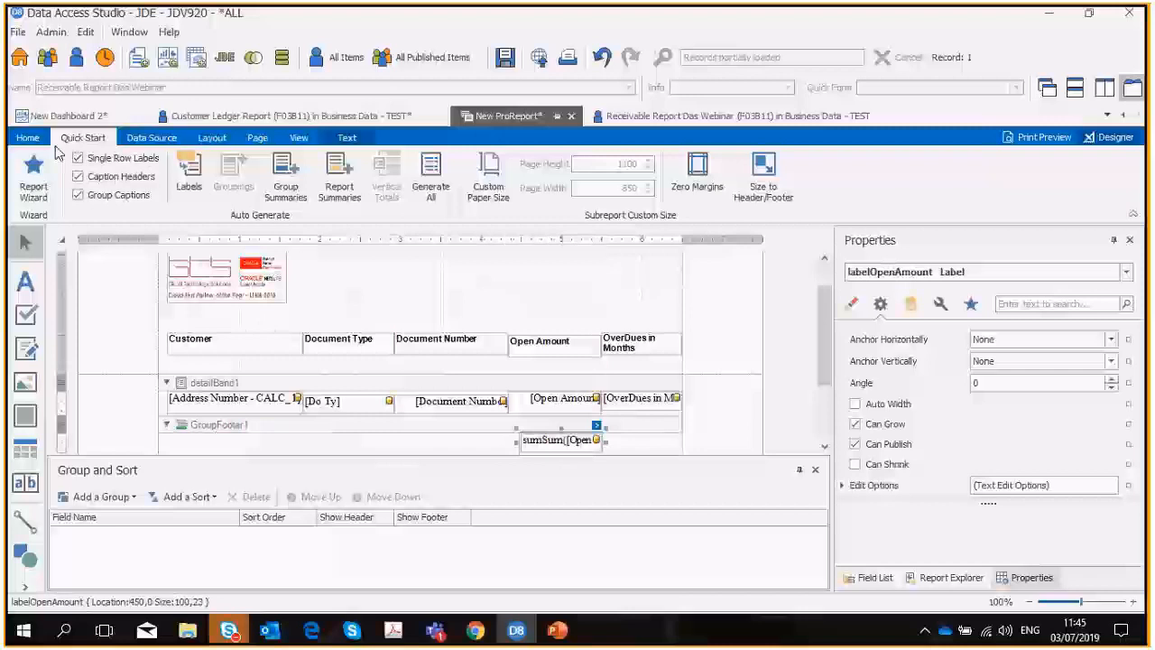
click(28, 137)
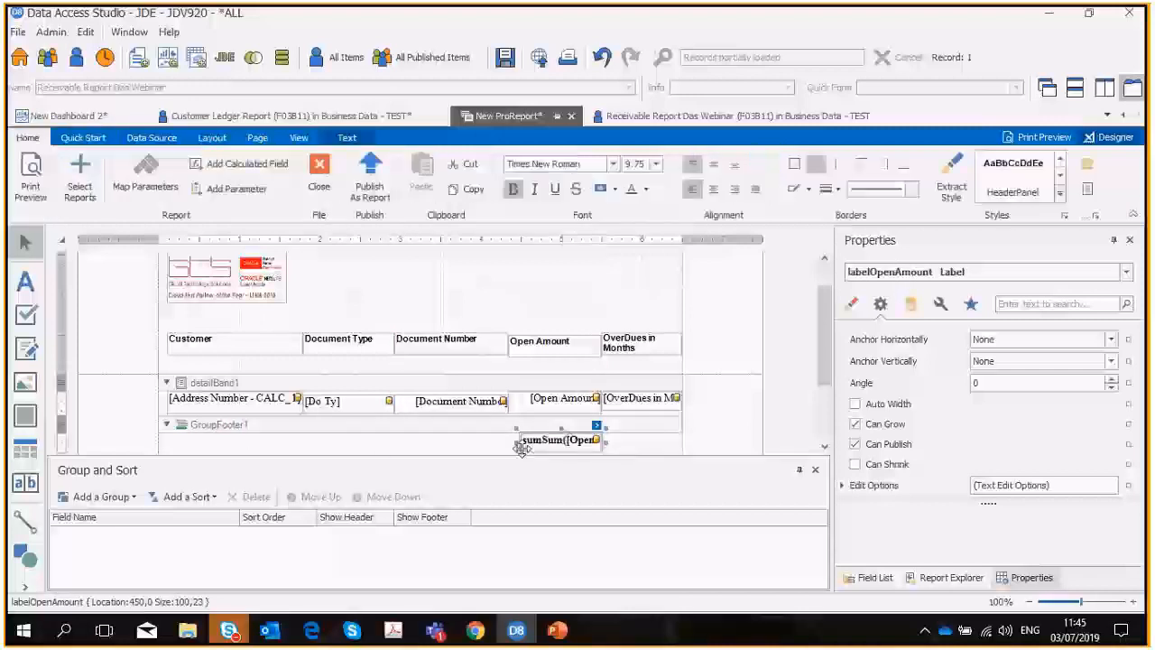
drag(521, 449, 507, 447)
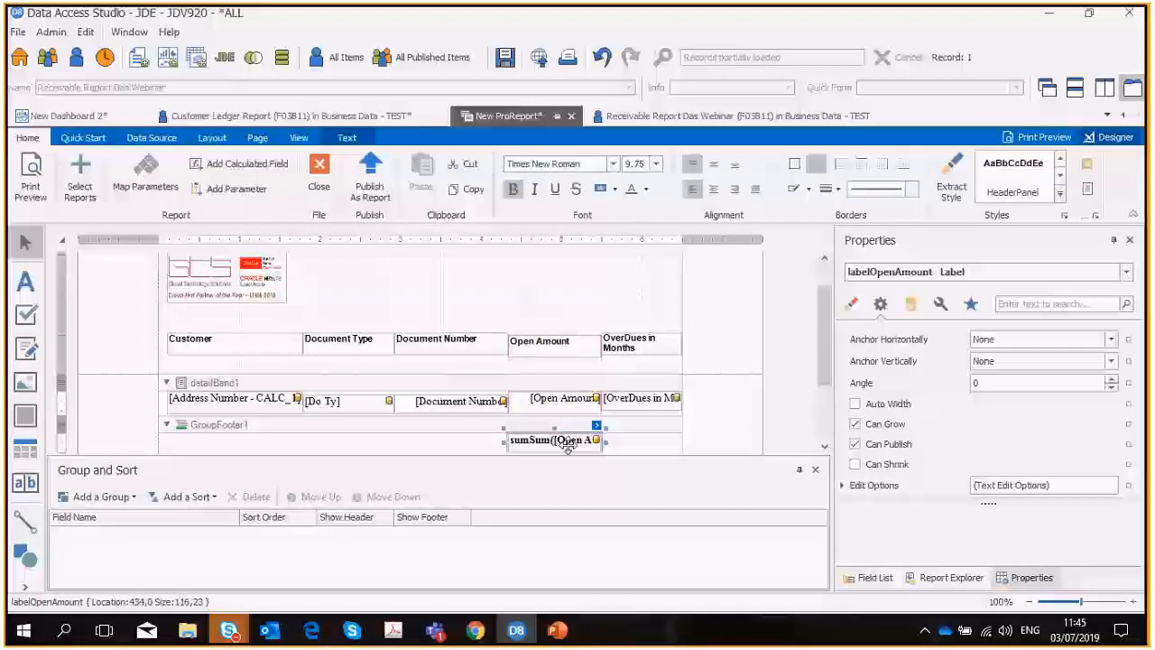
Generate report summaries and delete the OverDues in Months, Group Summary Gross Amount and Division labels from the report footer.
scroll(382, 390, down, 2)
scroll(382, 390, up, 3)
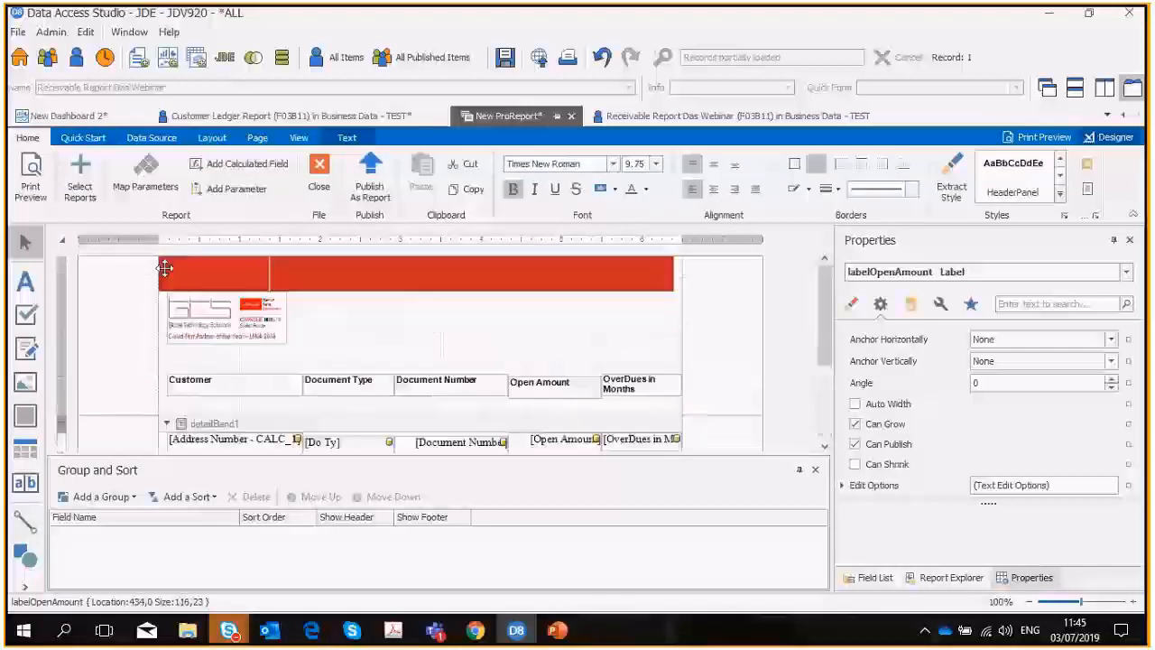
click(83, 137)
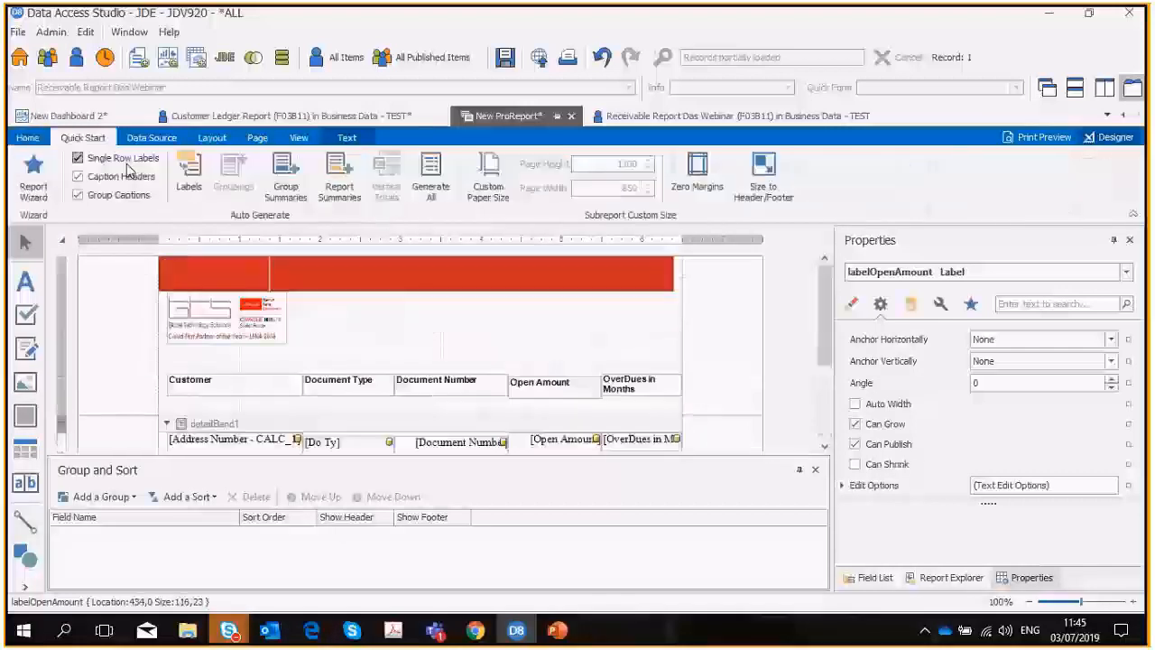
click(341, 188)
scroll(469, 349, down, 10)
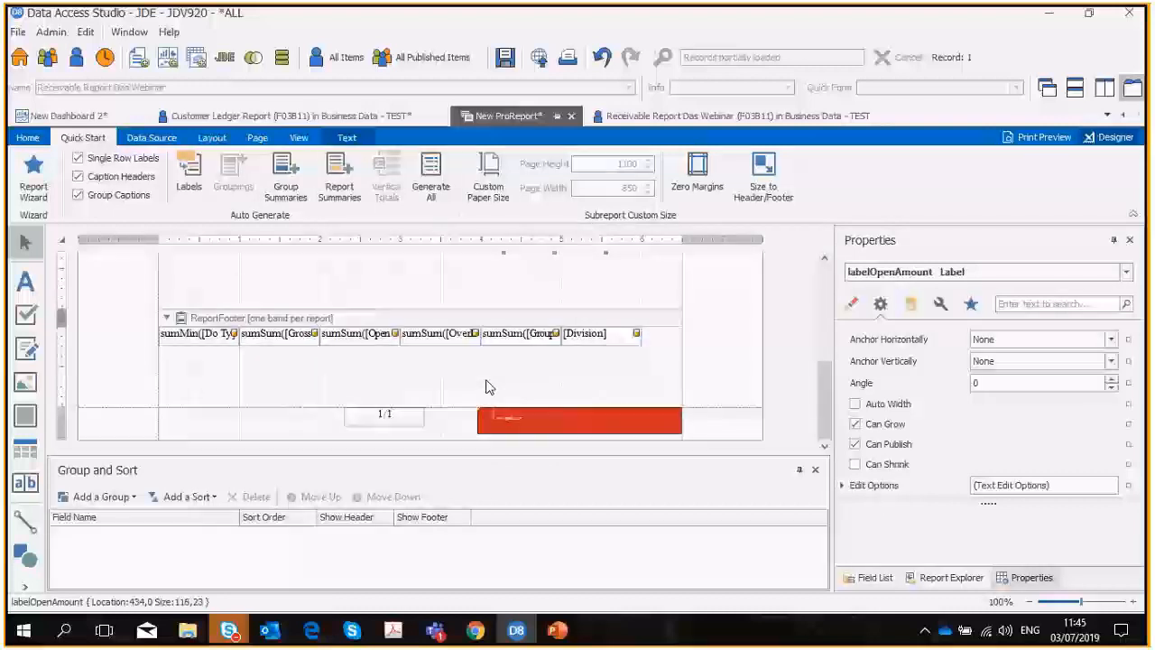
click(442, 335)
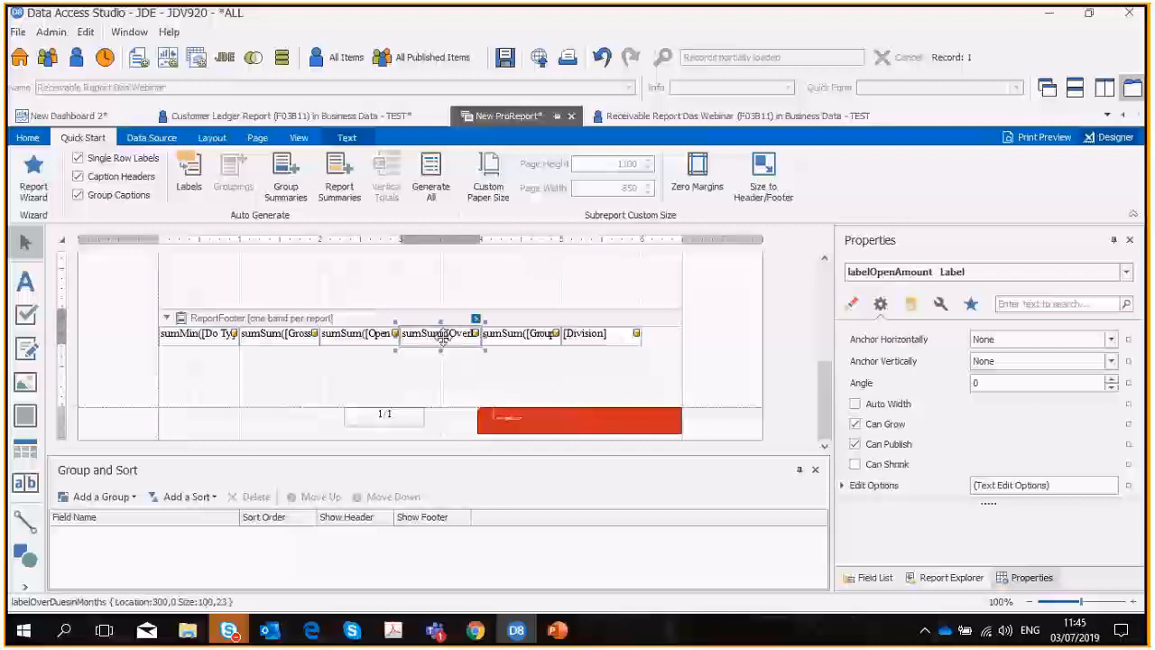
key(Delete)
click(516, 335)
key(Delete)
click(586, 334)
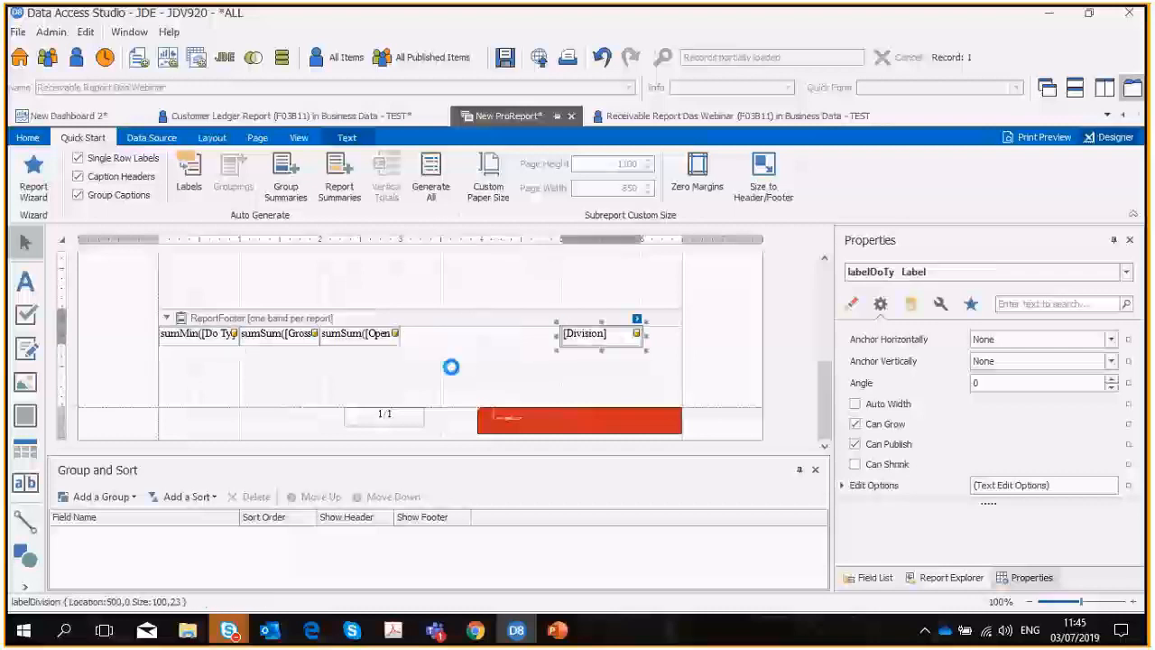
key(Delete)
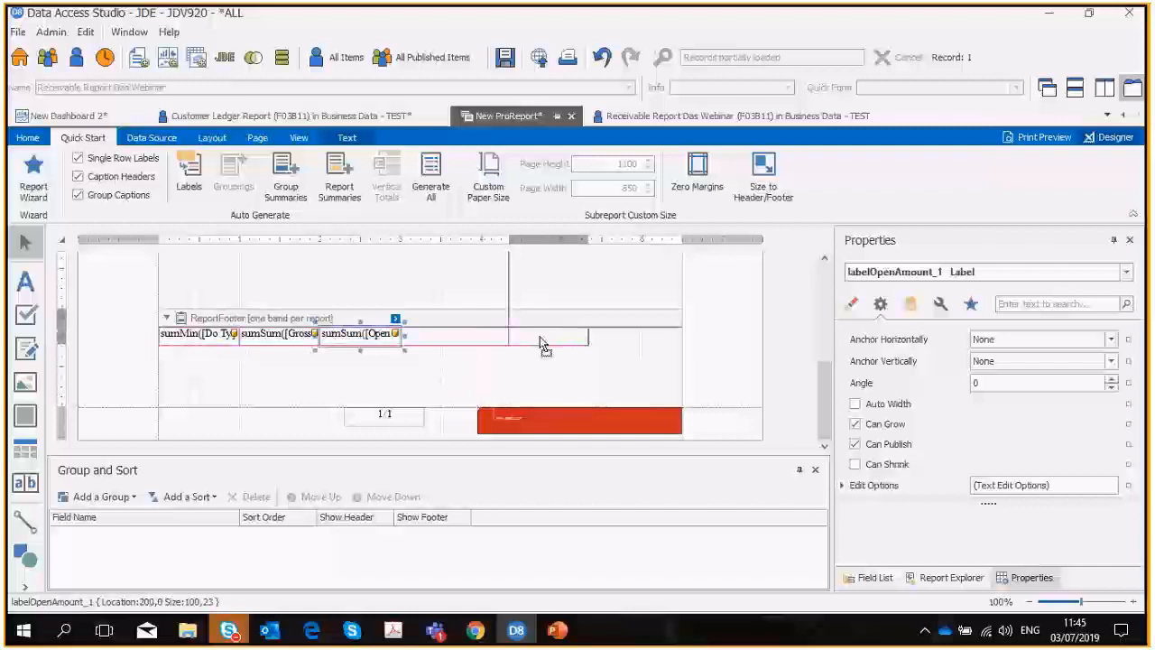
Move the report footer's Open Amount sum under its column, make it bold, and delete the Gross Amount and Do Ty summaries.
drag(539, 343, 551, 343)
click(268, 339)
key(Delete)
click(196, 338)
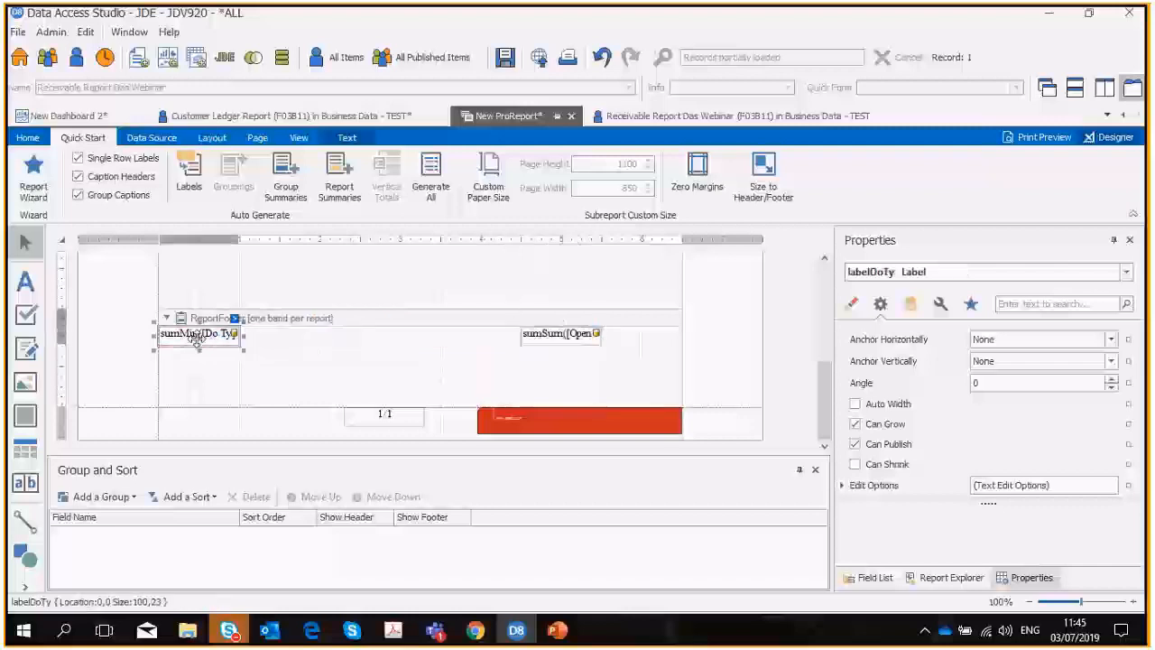
key(Delete)
click(27, 137)
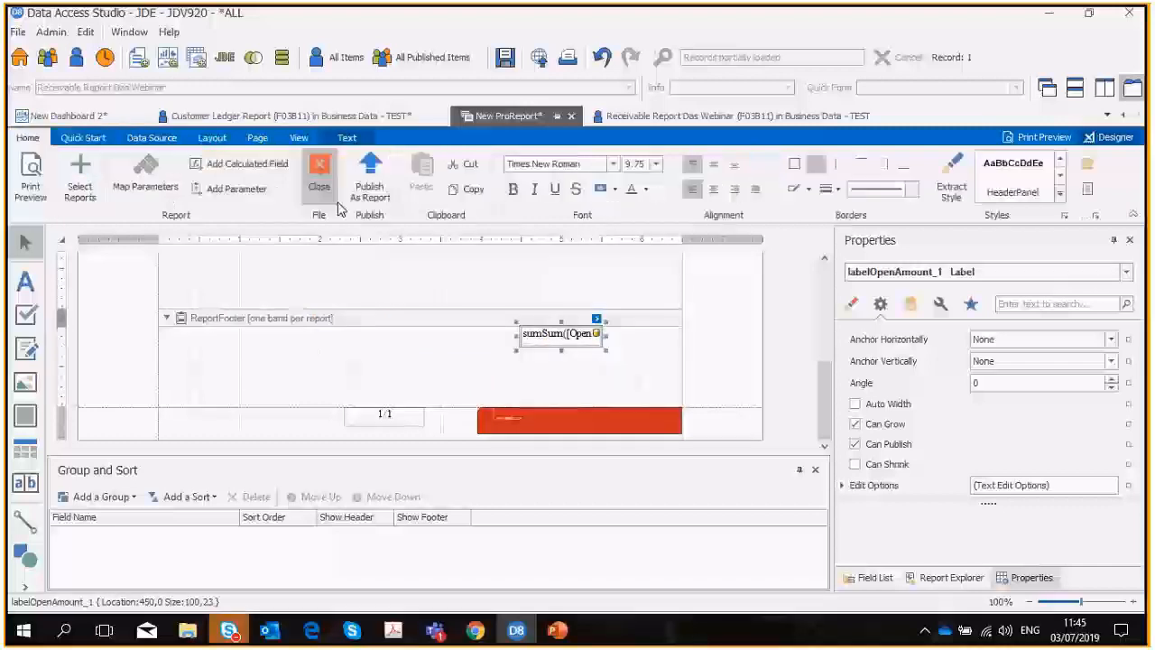
click(513, 189)
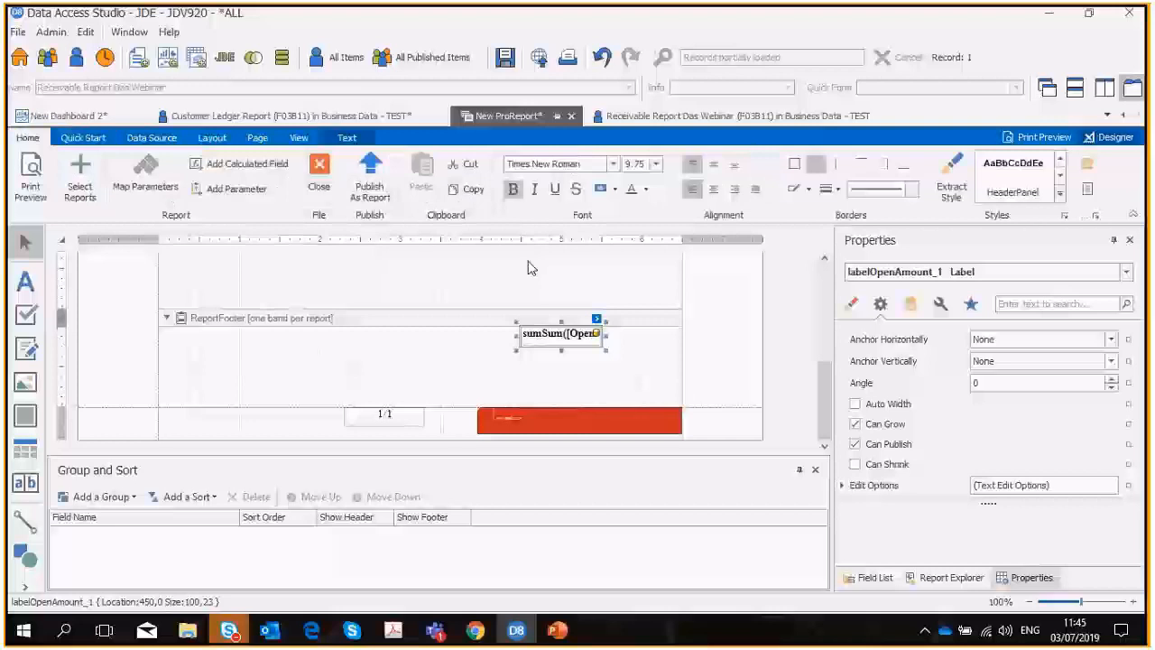
Check the ProReport with the added summaries in print preview and return to the designer.
scroll(533, 271, up, 5)
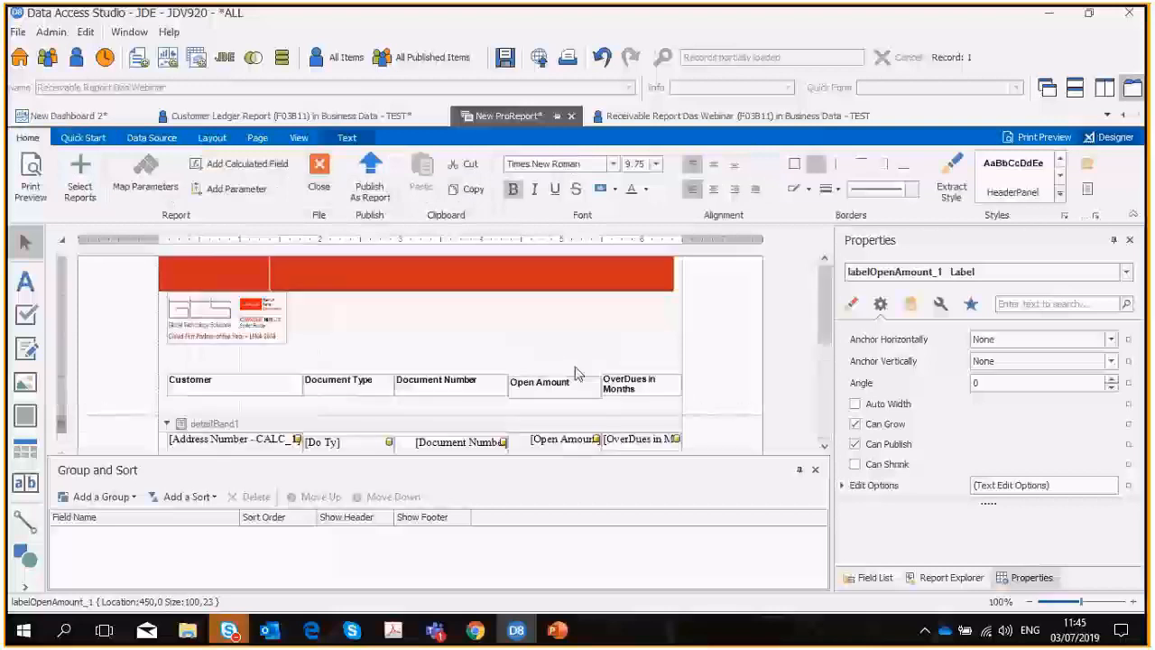
click(30, 176)
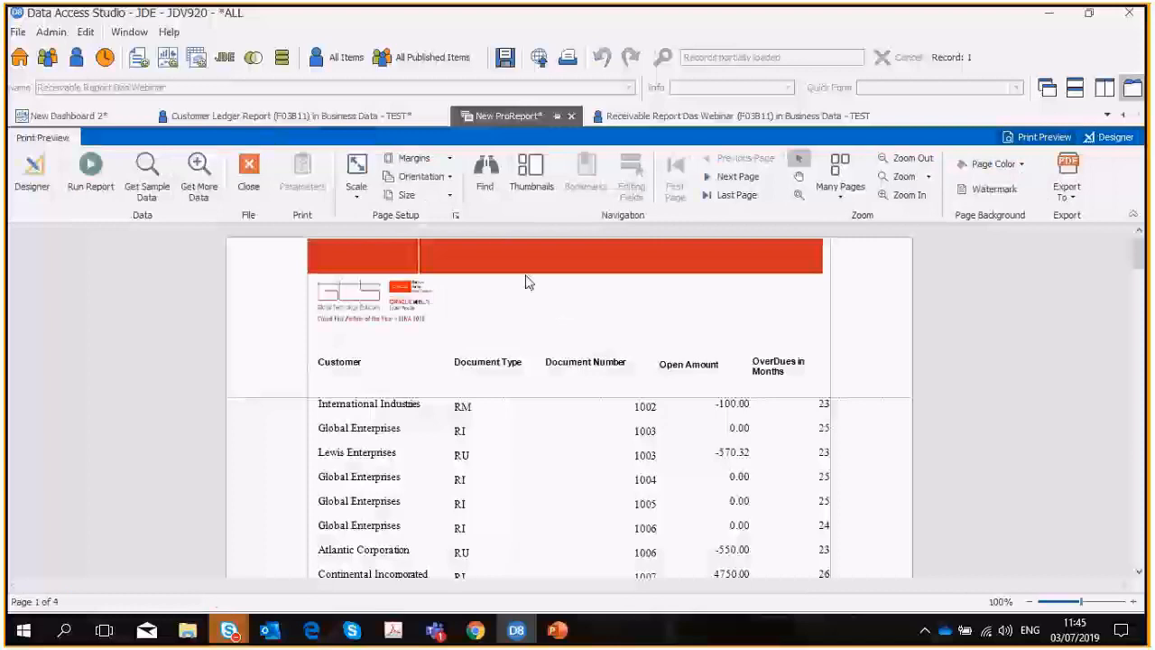
scroll(551, 400, down, 10)
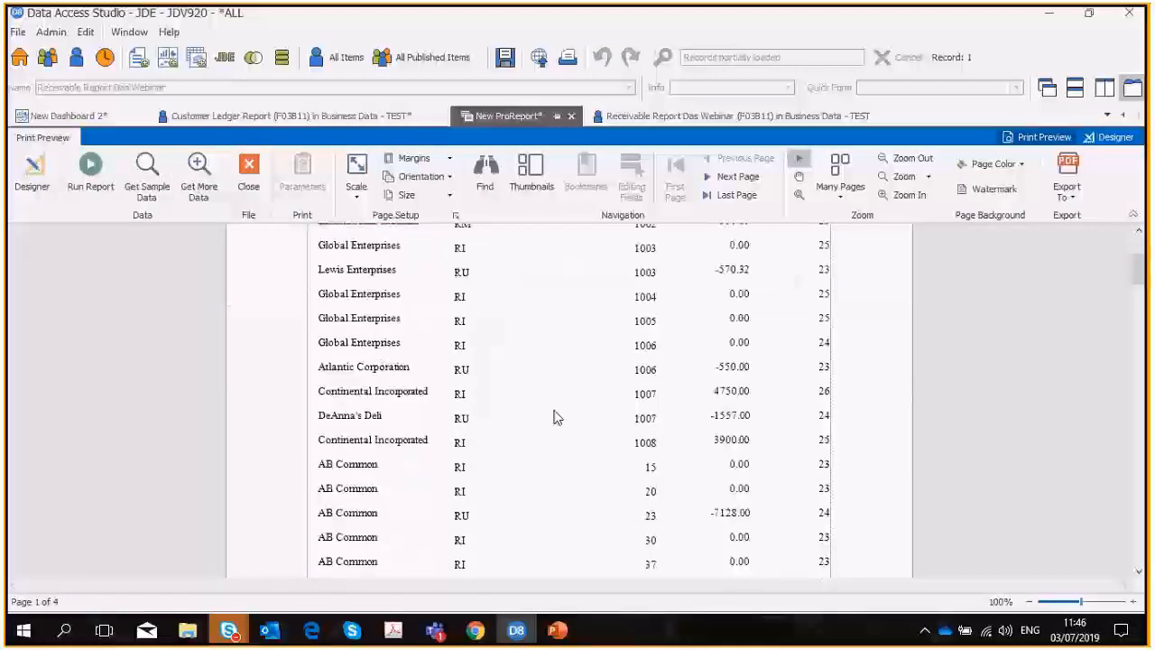
scroll(567, 451, up, 10)
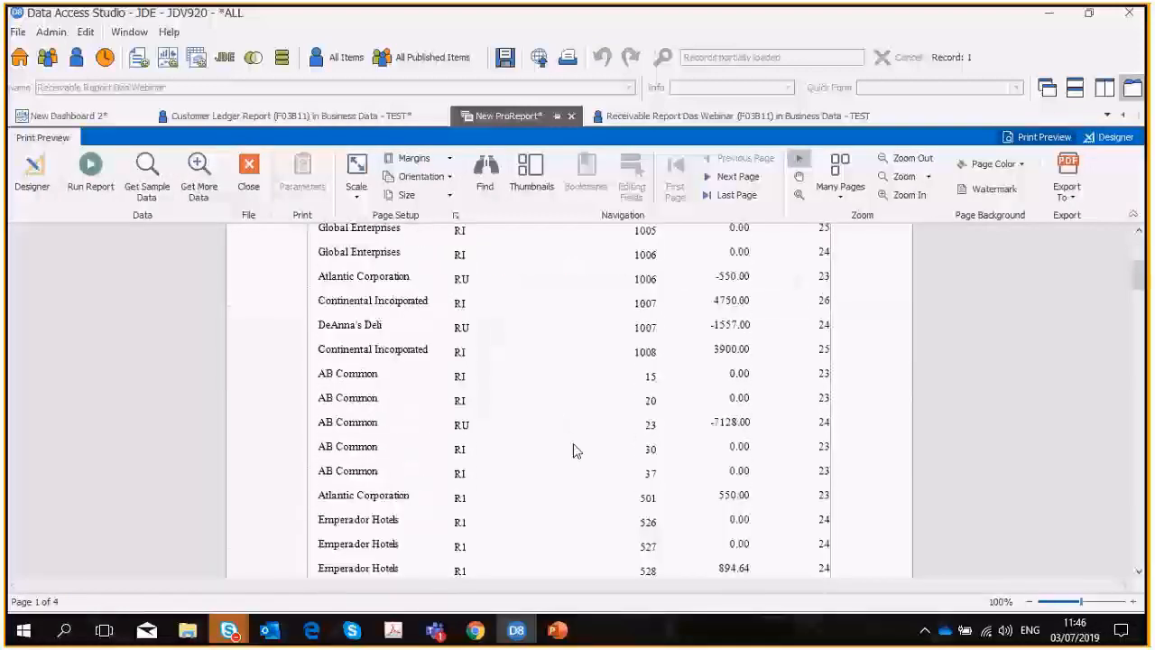
click(33, 180)
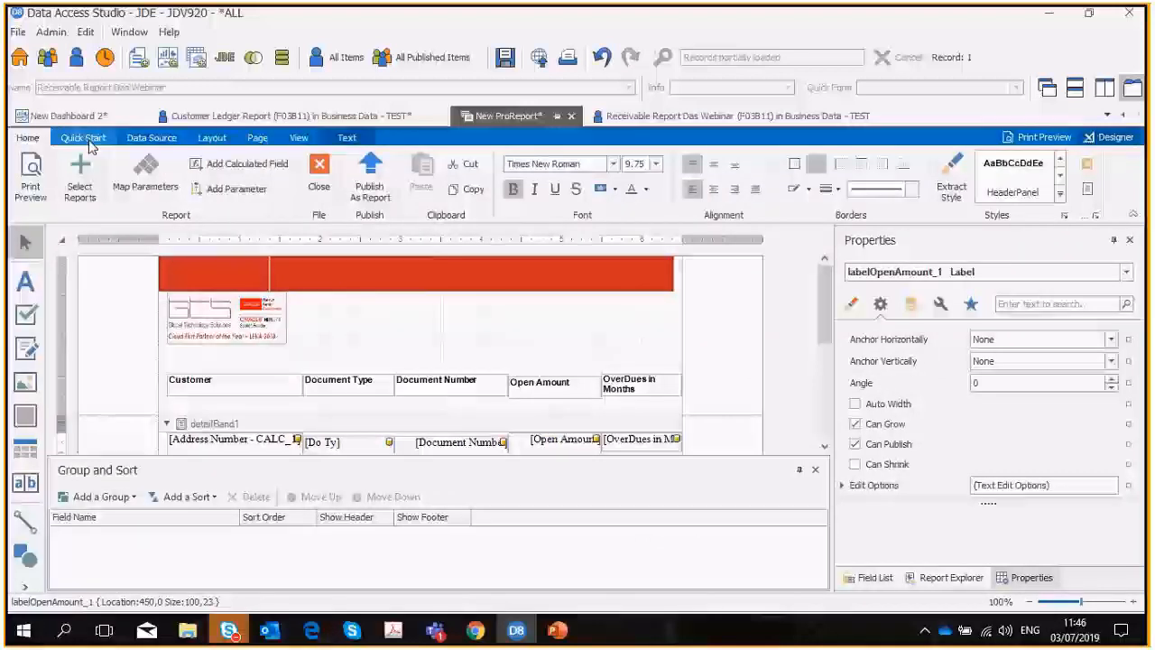
Create a new ProReport based on the Month trend (F0411) report, searching the report list for F0411.
click(85, 141)
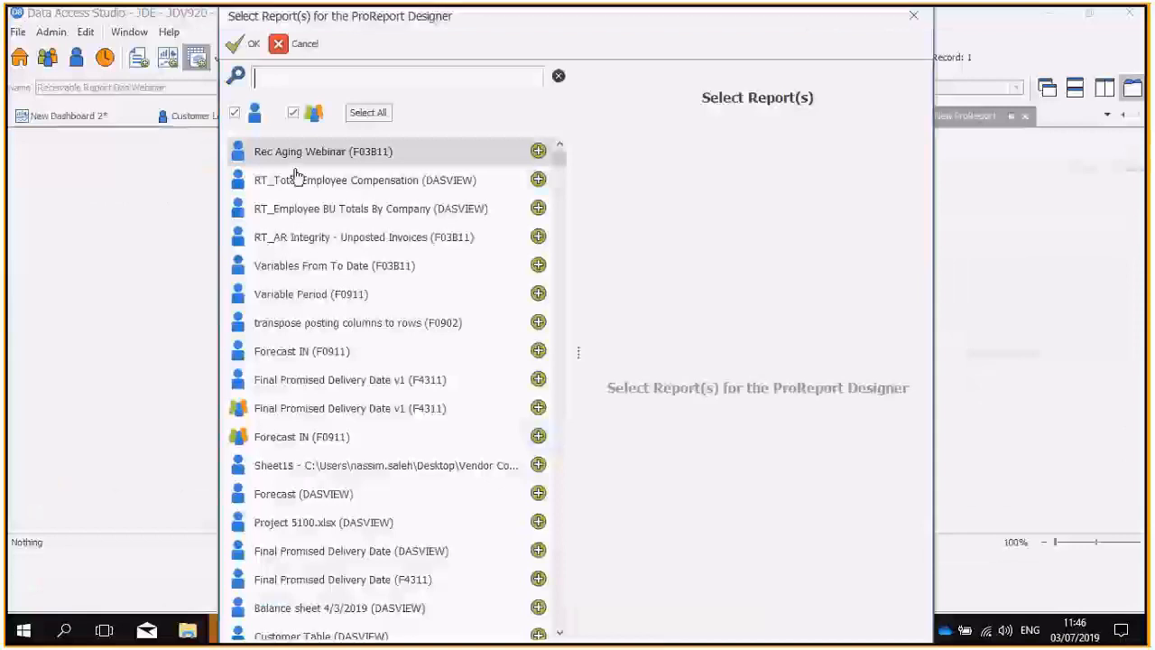
text(F0411)
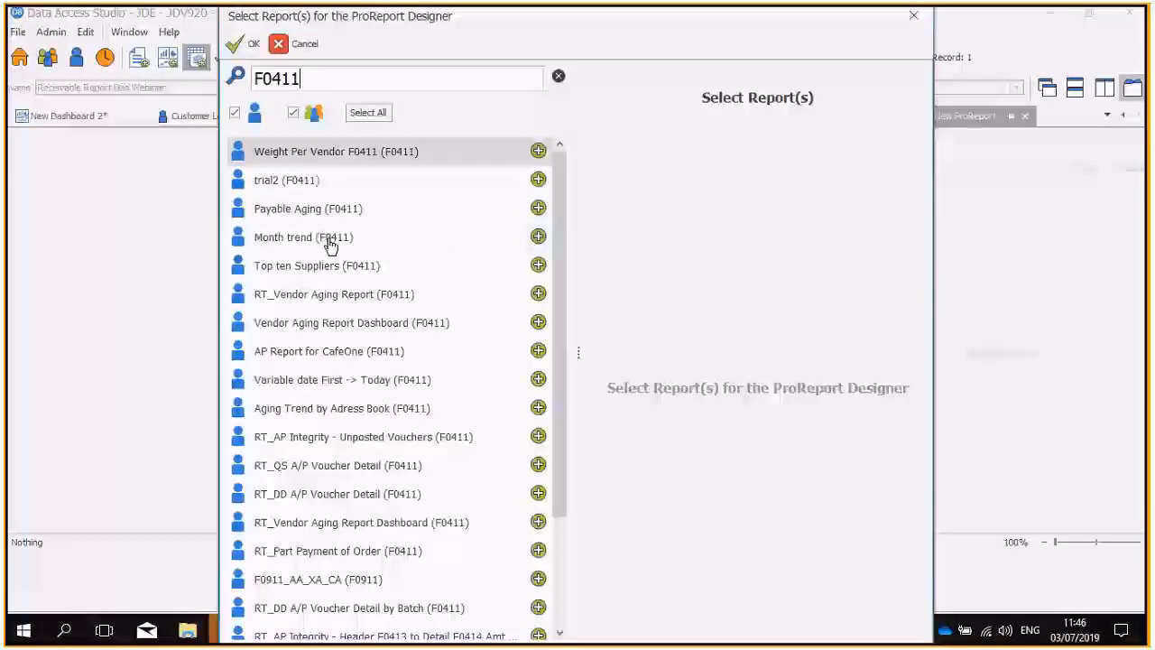
click(538, 236)
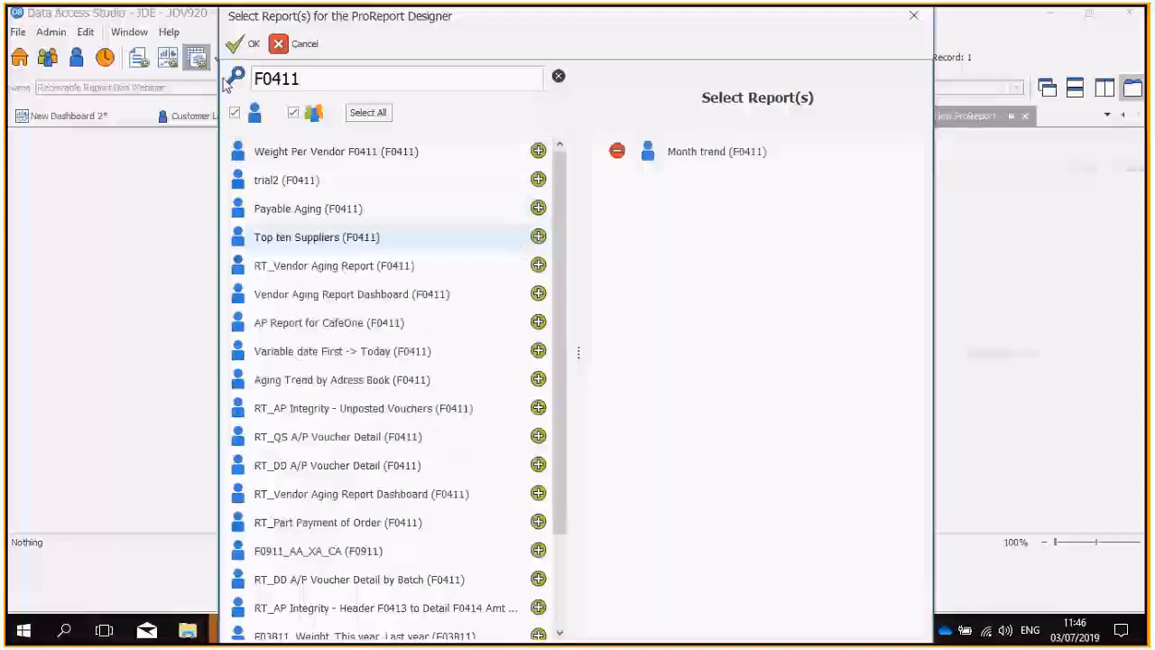
click(240, 46)
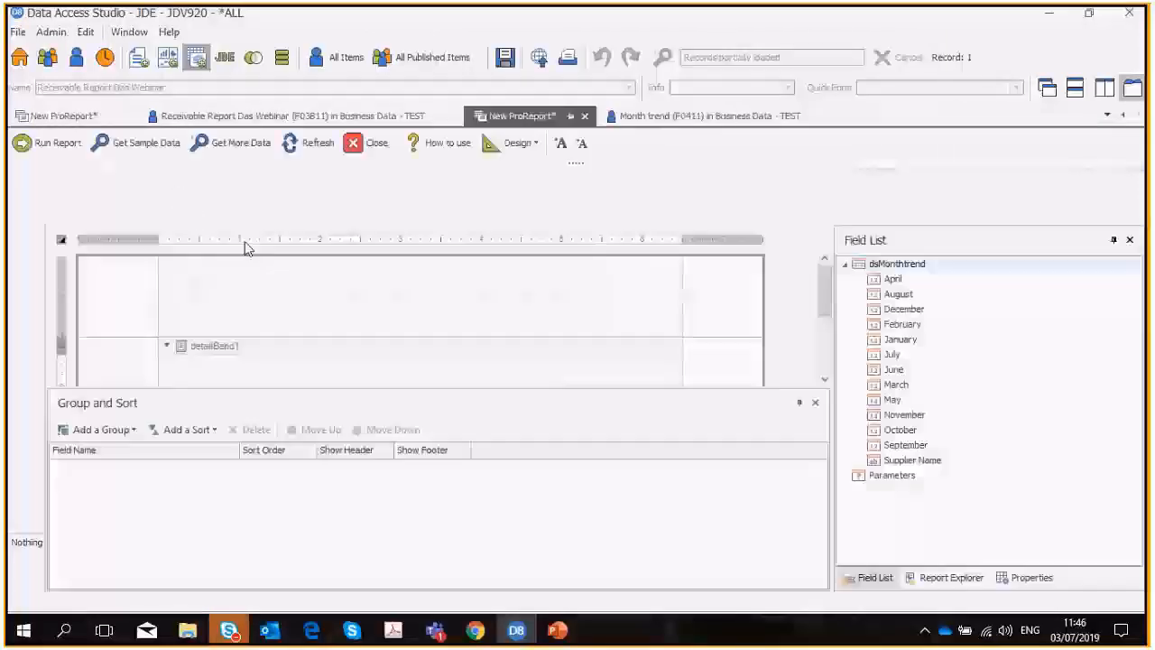
Try the Report Wizard with the Invoice 1 template, mapping Supplier Name to Vendor Name, and close it at the report options.
click(83, 138)
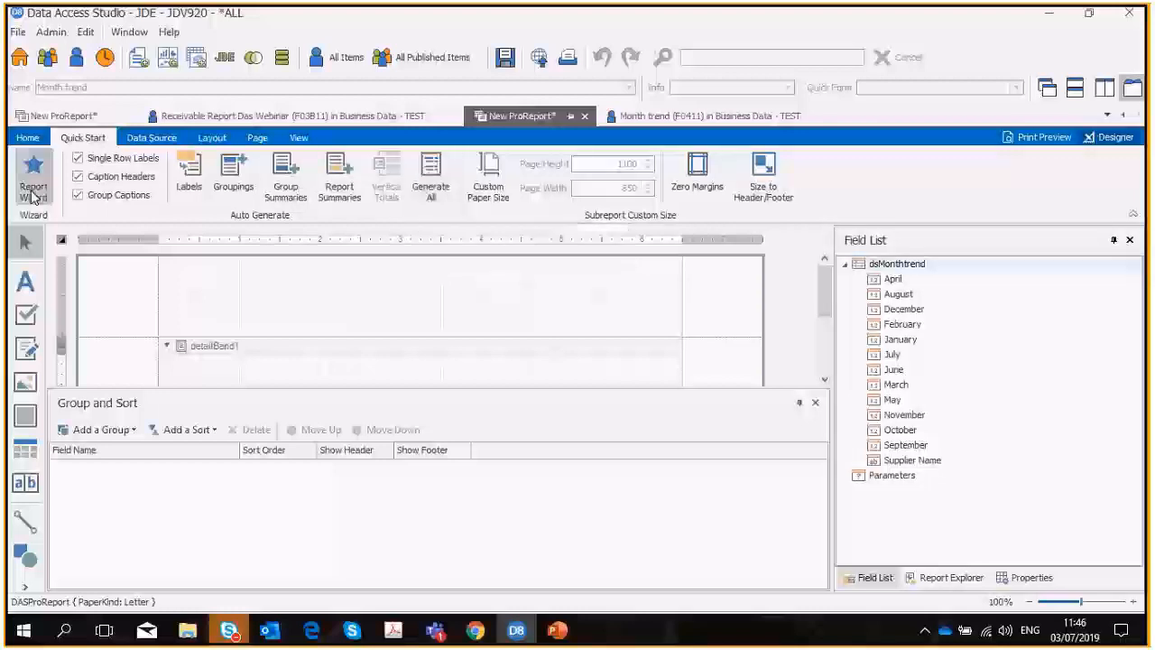
click(32, 194)
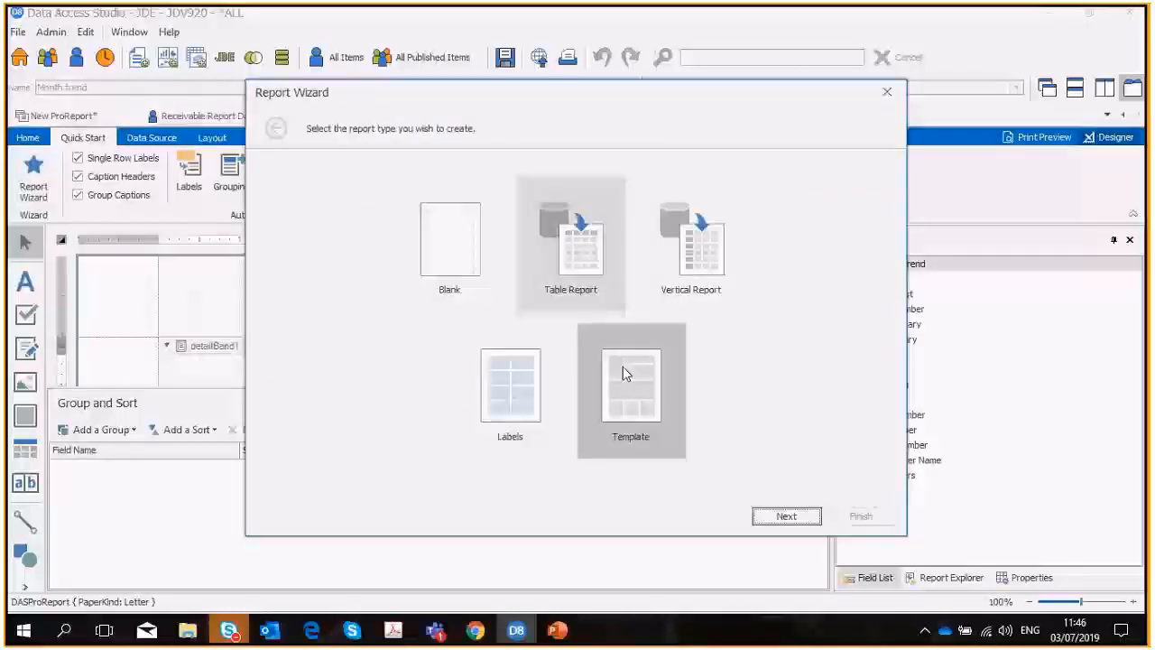
click(630, 403)
click(769, 515)
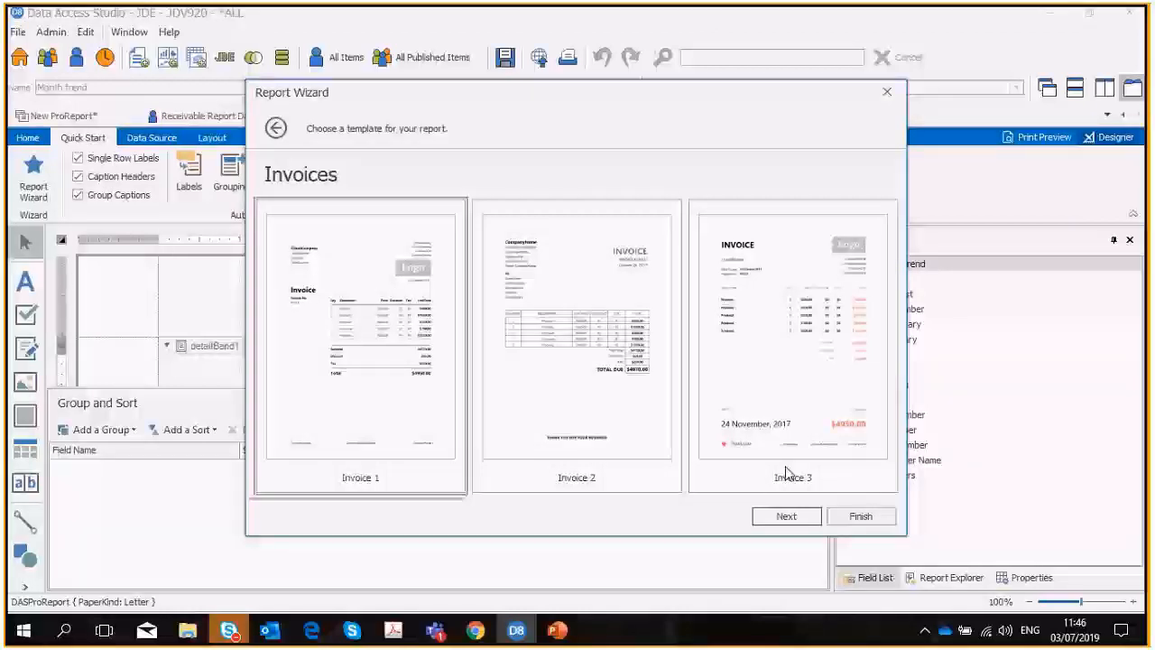
click(781, 516)
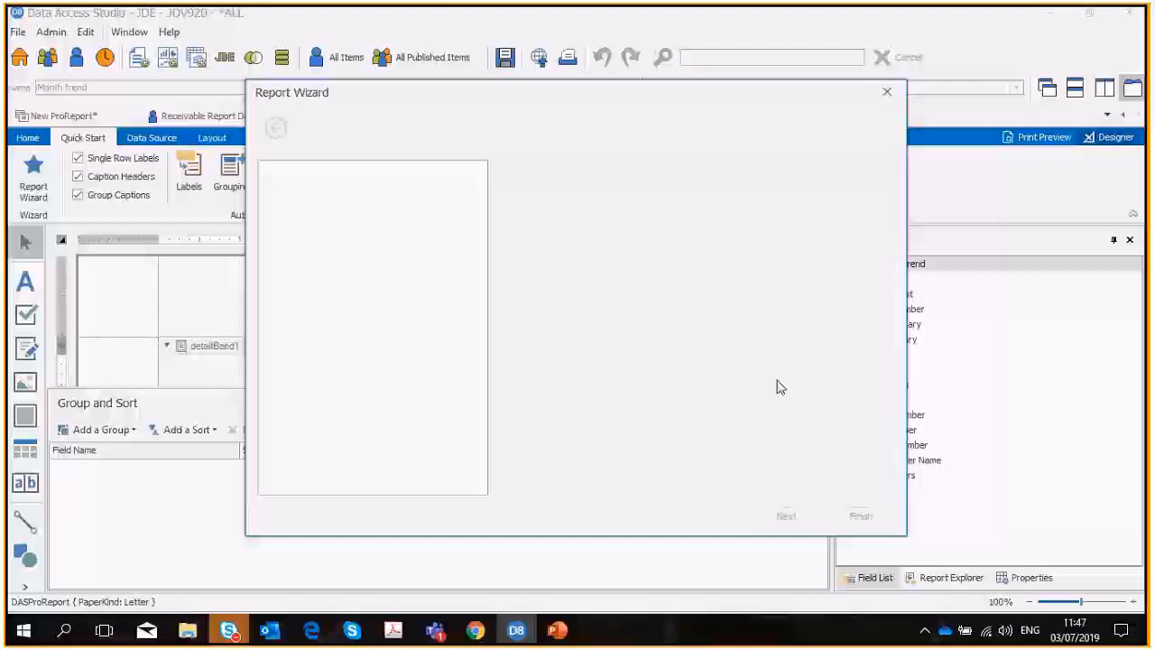
click(512, 236)
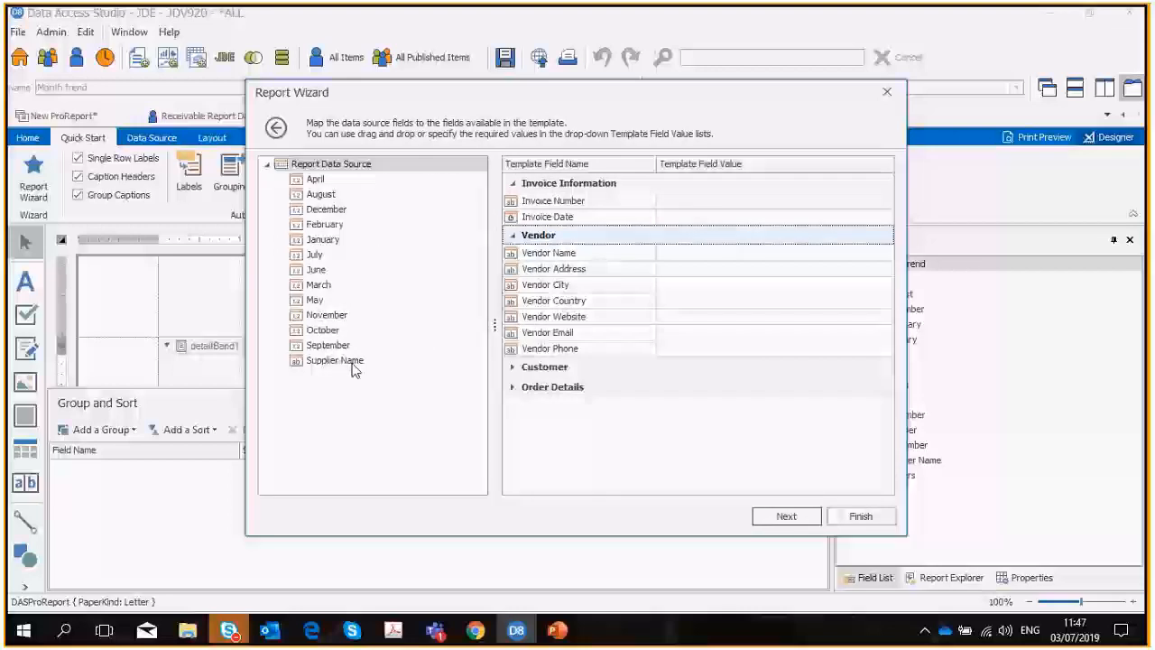
drag(354, 370, 693, 255)
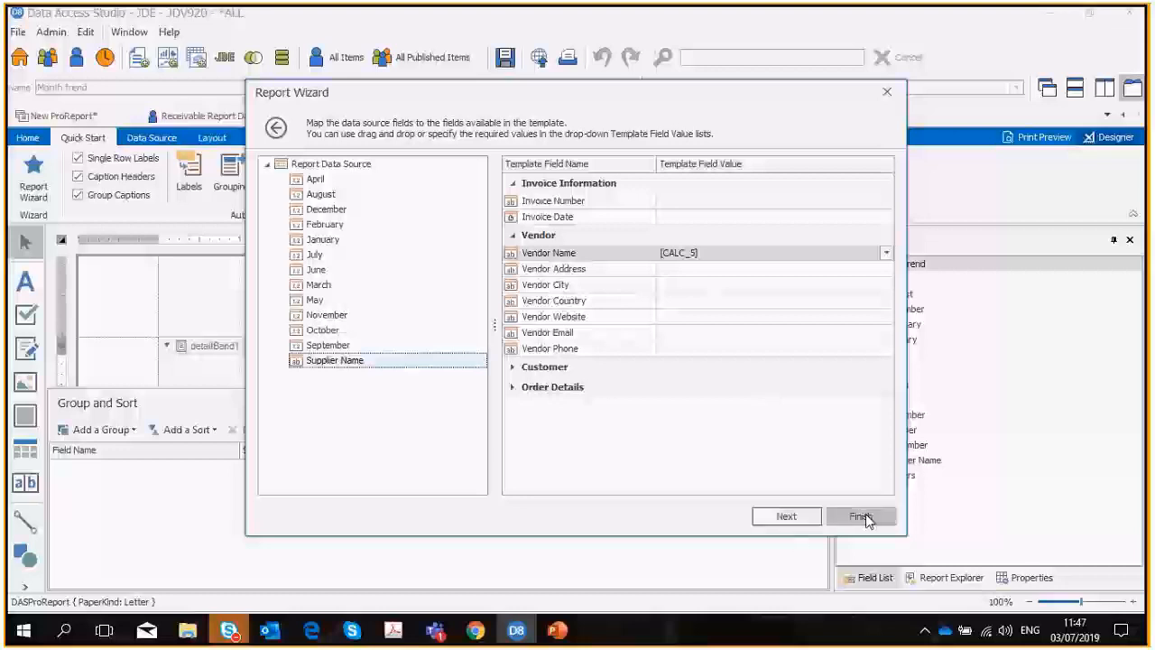
click(809, 517)
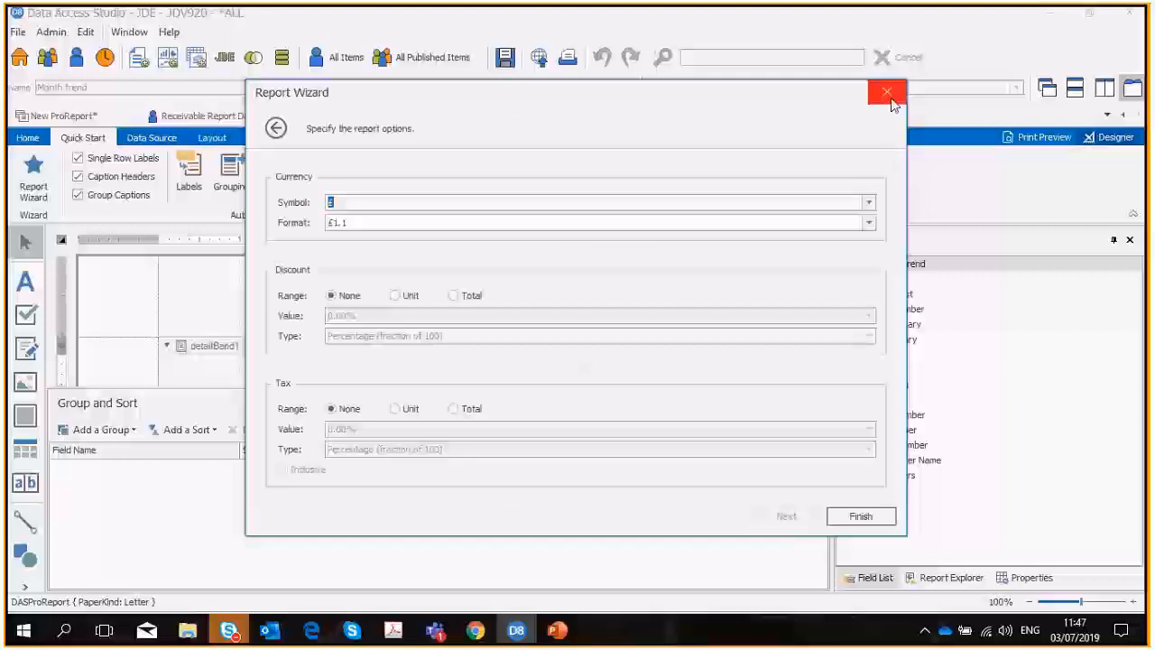
click(890, 100)
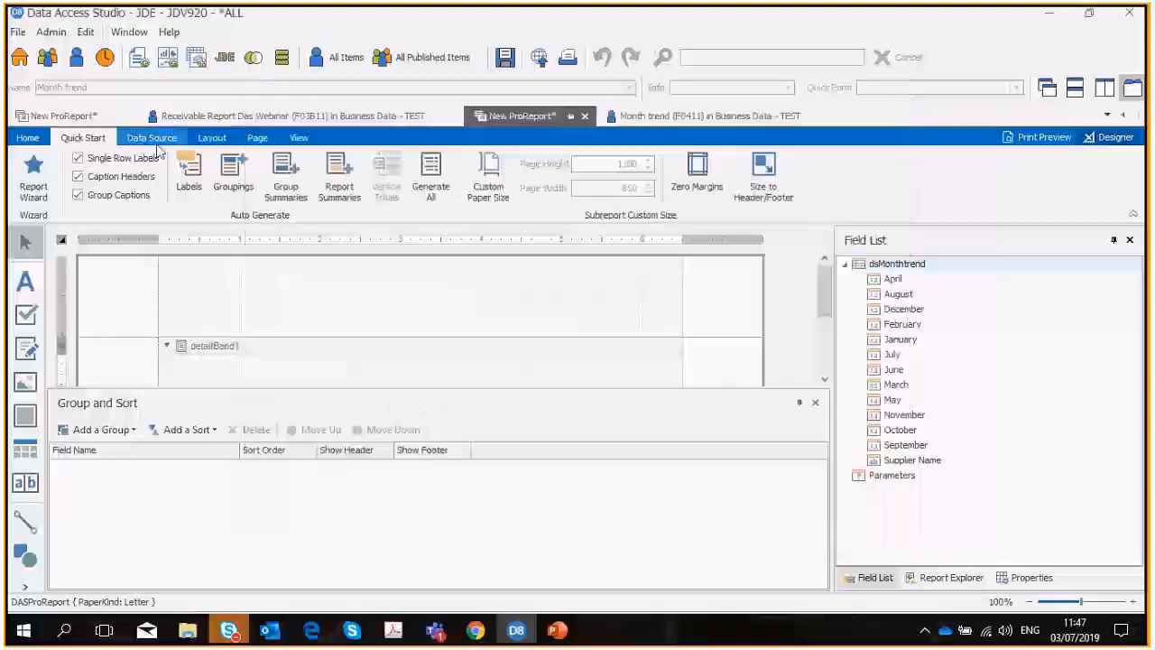
Auto-generate all available labels, groupings and summaries for the Month trend ProReport.
click(152, 138)
click(102, 142)
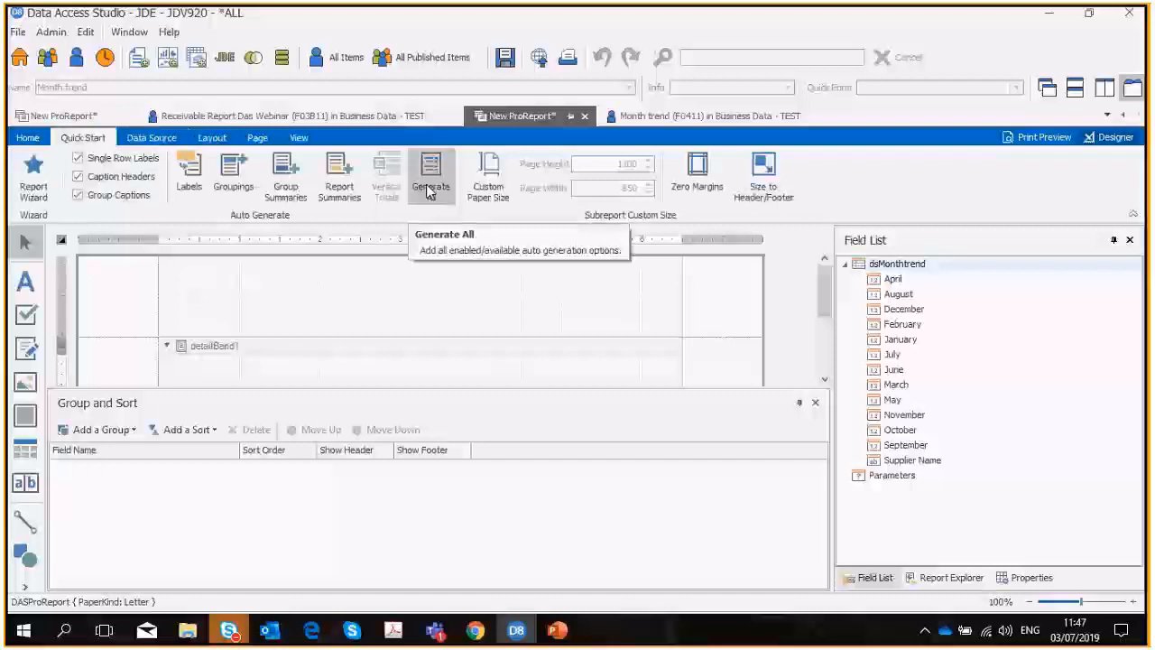
click(430, 191)
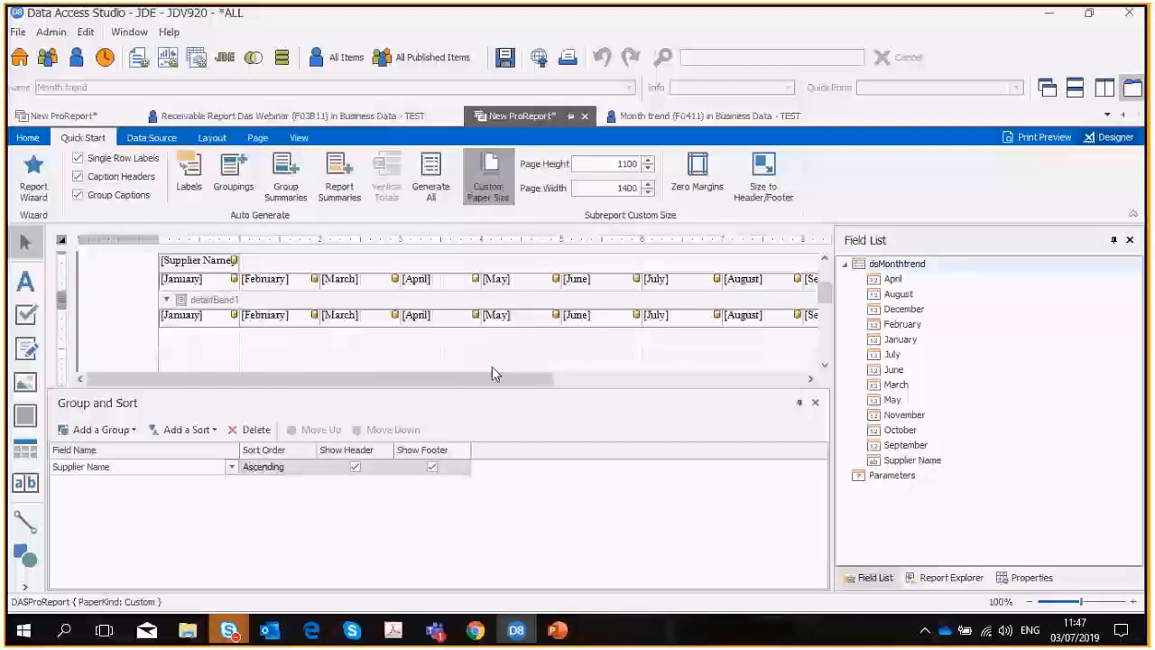
Select the April cell in the row of month fields under Supplier Name in the group header.
mouse_move(492, 378)
mouse_down()
mouse_move(714, 380)
mouse_move(510, 379)
mouse_up()
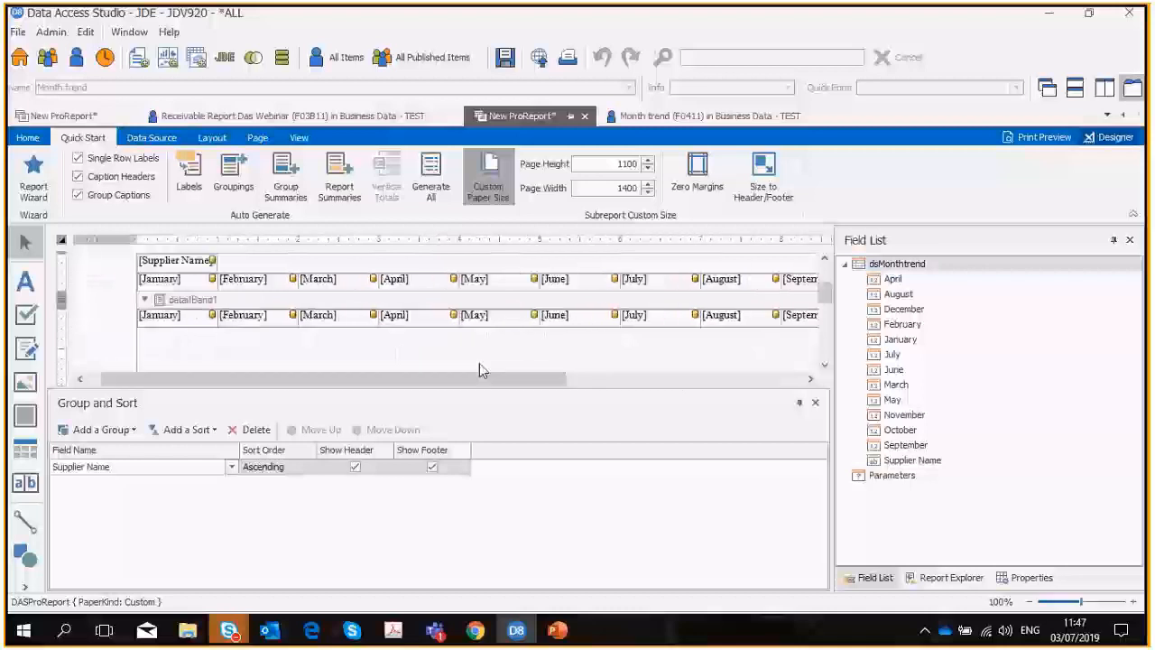
click(346, 282)
click(435, 282)
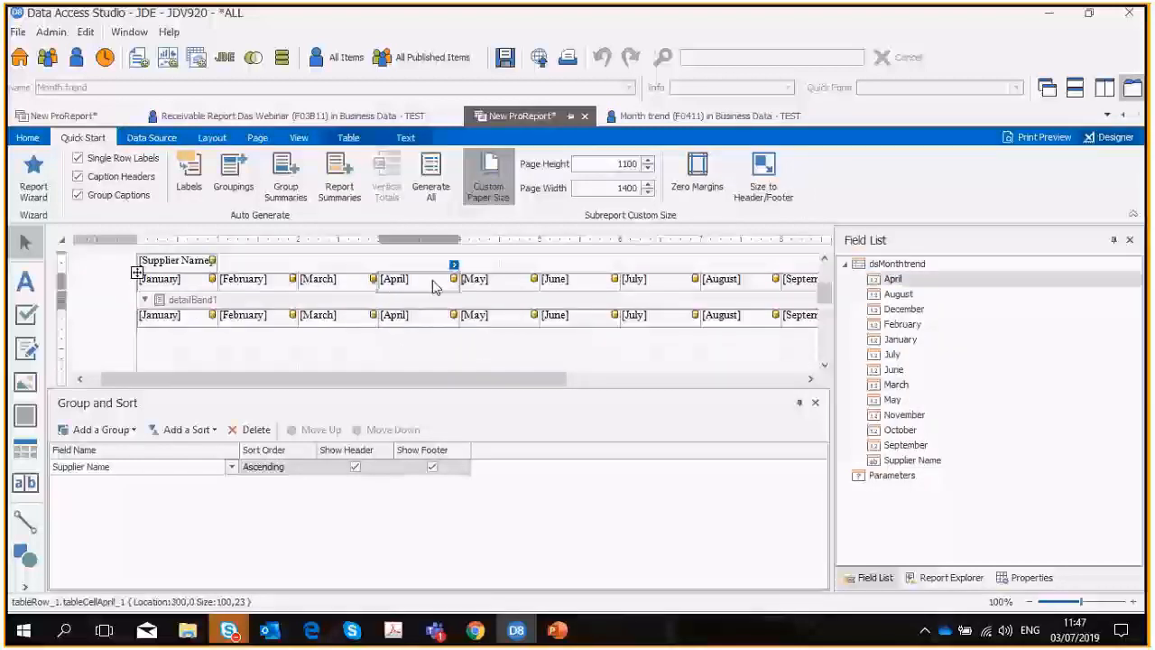